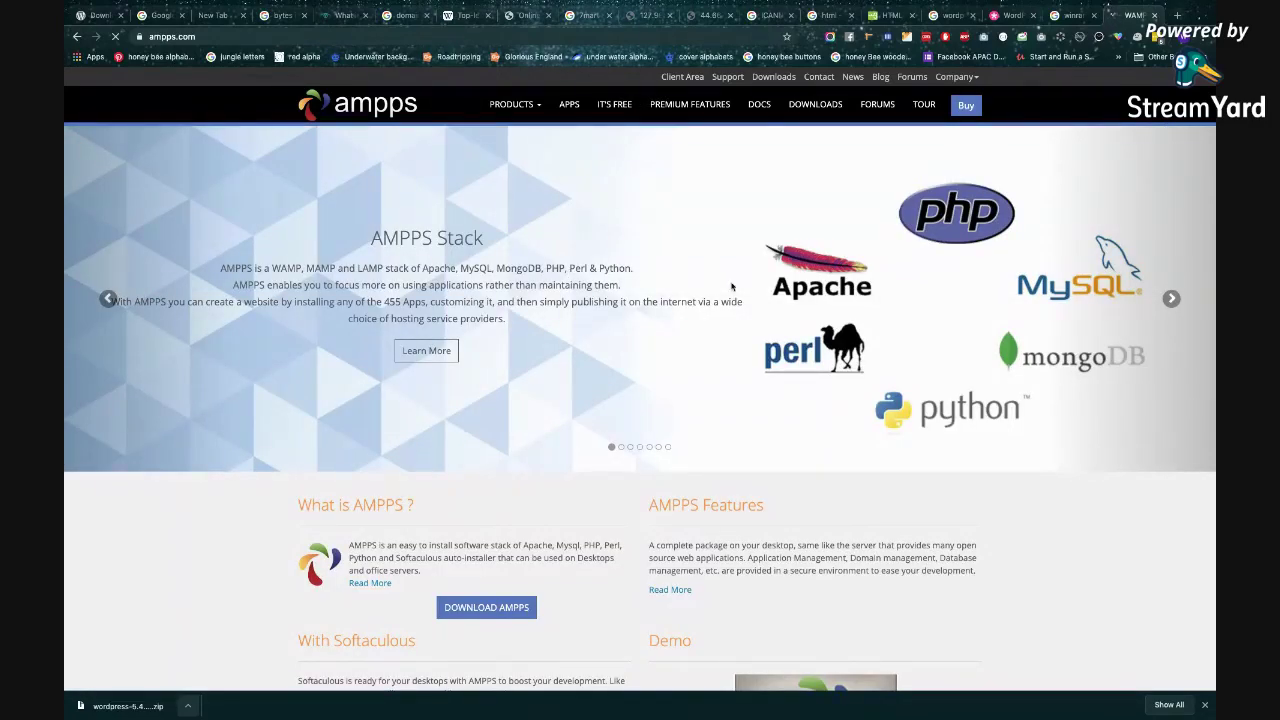
Scroll the AMPPS website, then switch to the desktop space with the AMPPS control panel.
scroll(706, 360, down, 2)
scroll(706, 360, down, 3)
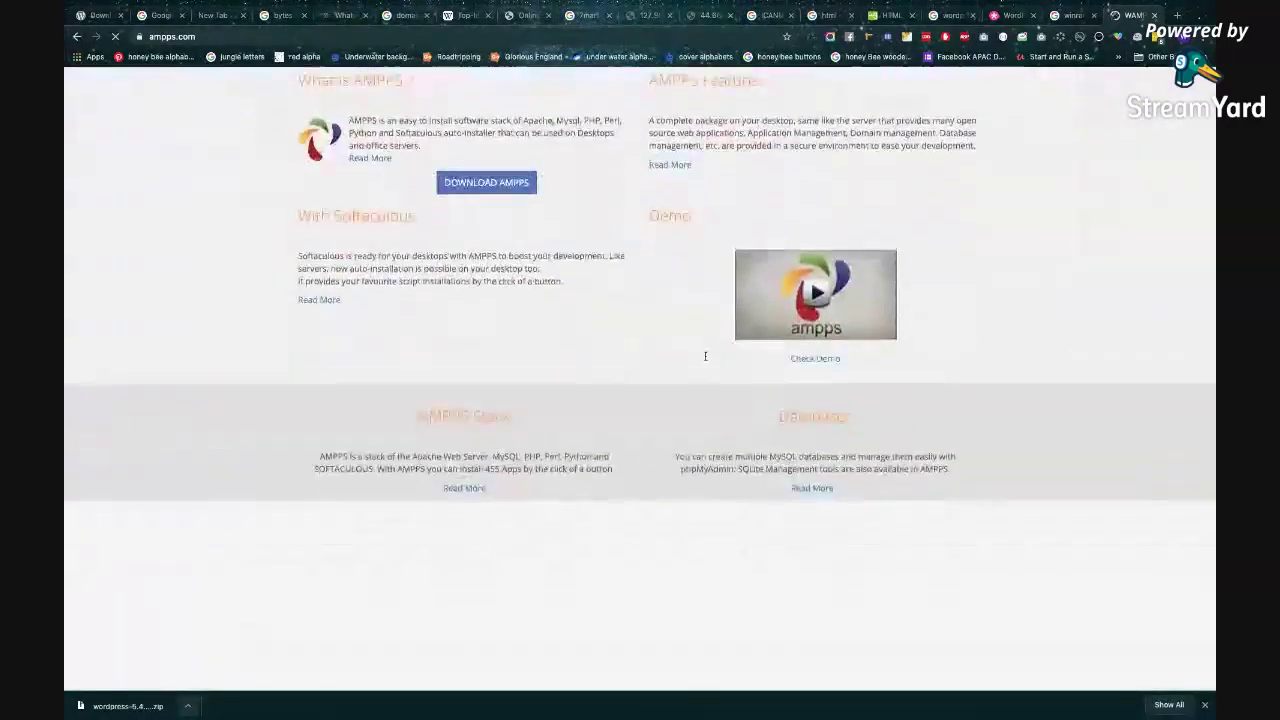
scroll(706, 289, up, 1)
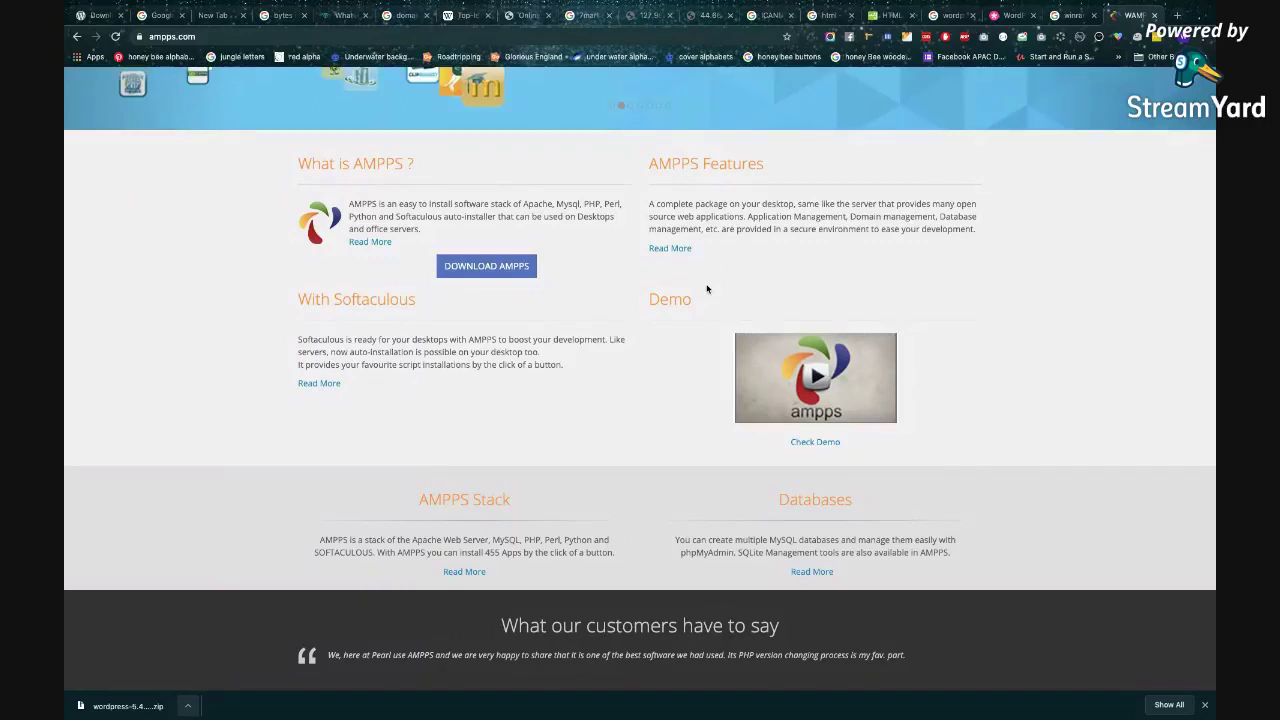
scroll(707, 289, up, 3)
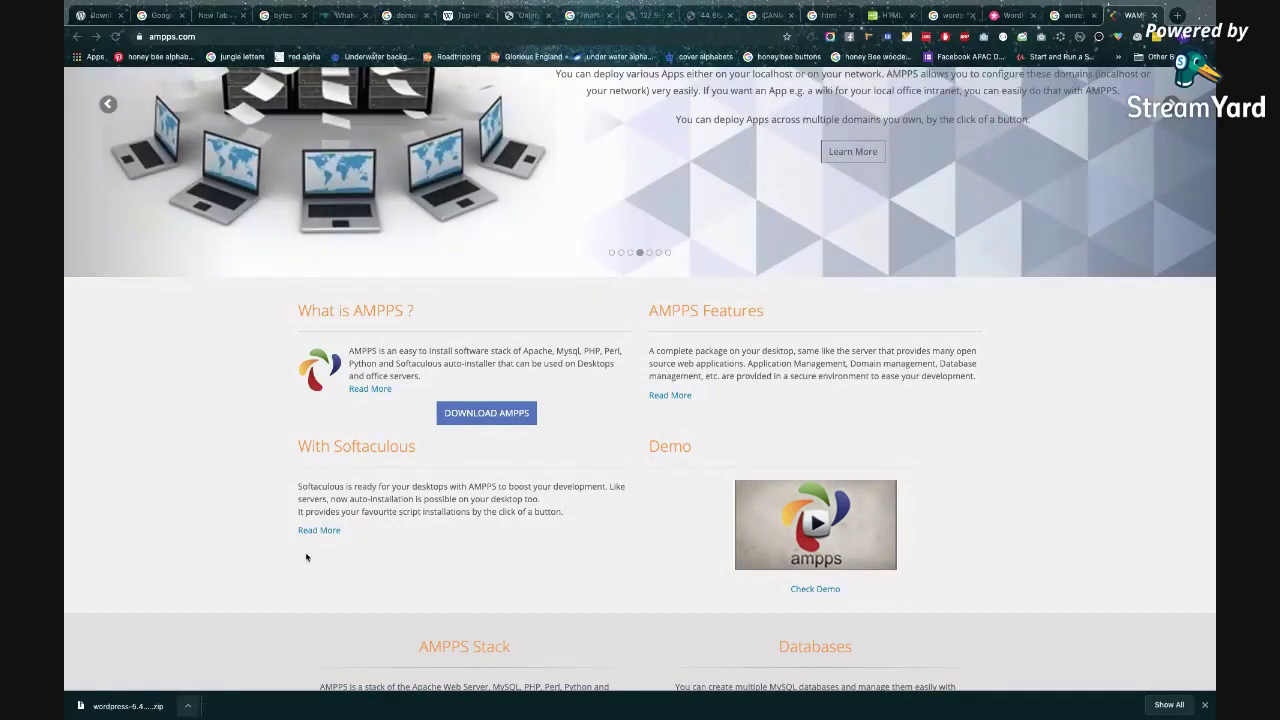
key(ctrl+Left)
key(ctrl+Left)
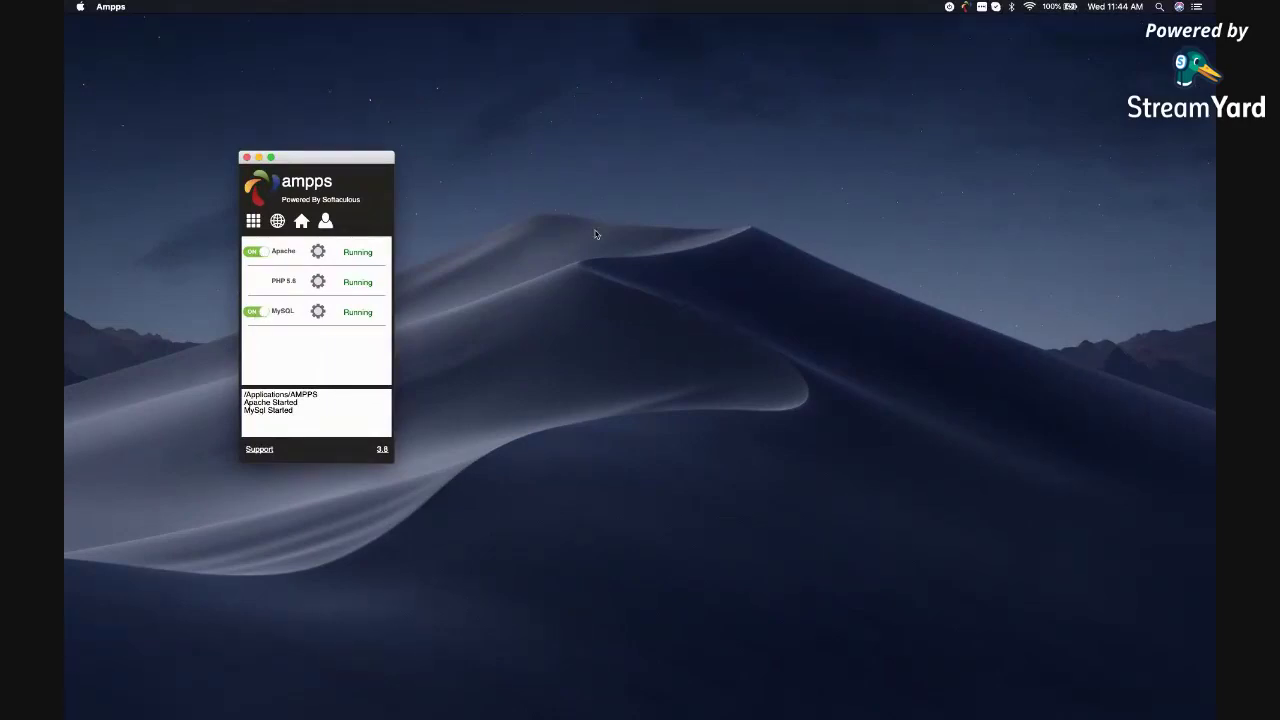
Load localhost in a new Chrome tab to list the local project folders and zips.
key(ctrl+Right)
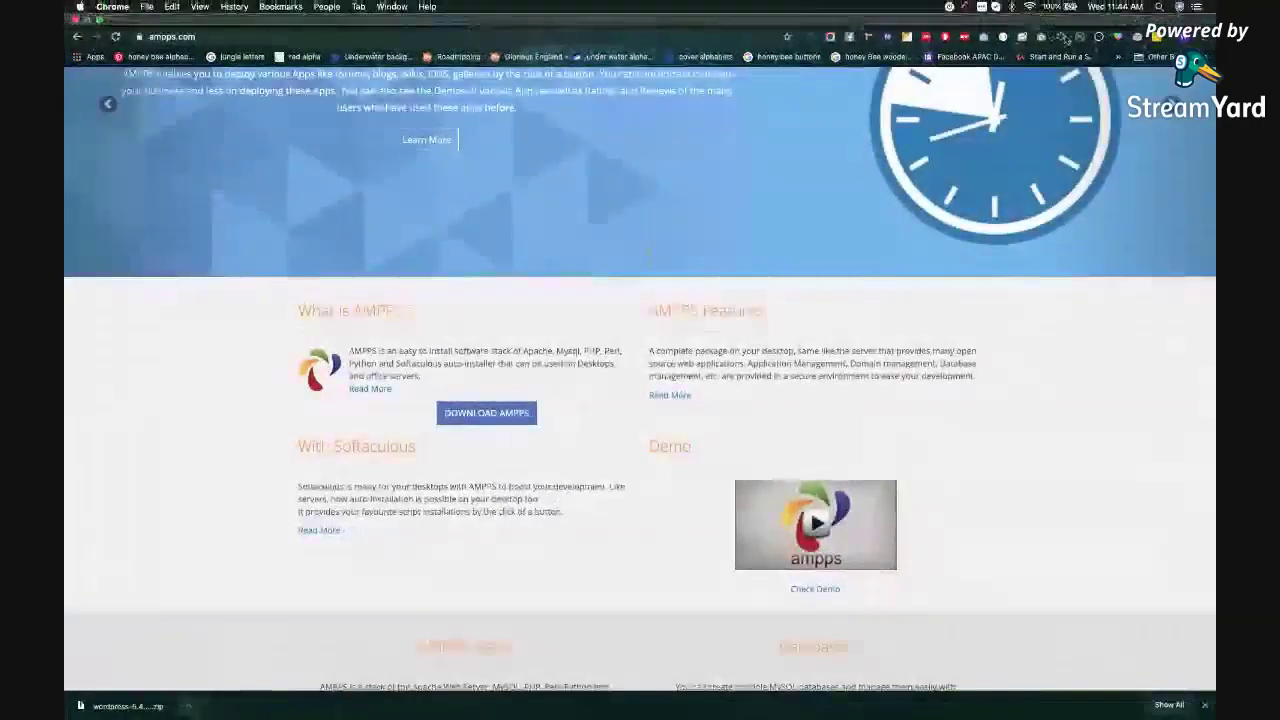
click(1178, 42)
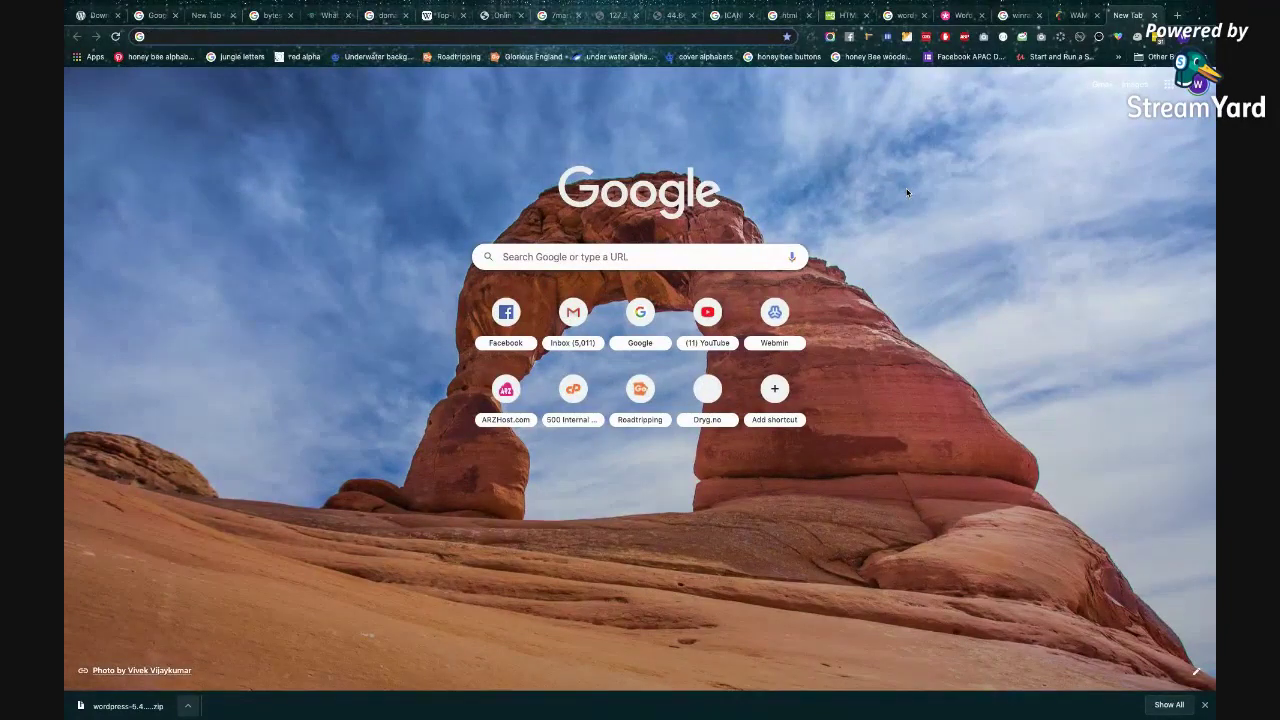
text(localhost/phpmyadmin)
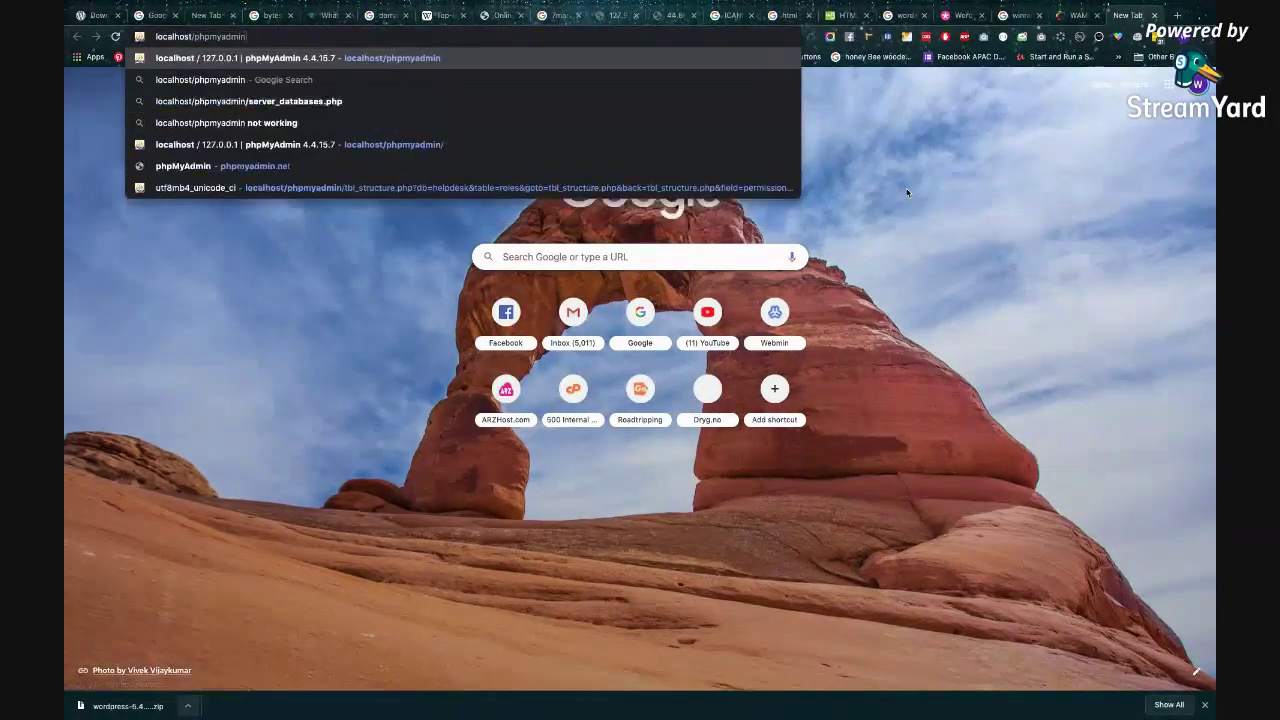
key(BackSpace)
key(BackSpace)
key(BackSpace)
key(BackSpace)
key(BackSpace)
key(BackSpace)
key(BackSpace)
key(BackSpace)
key(BackSpace)
key(BackSpace)
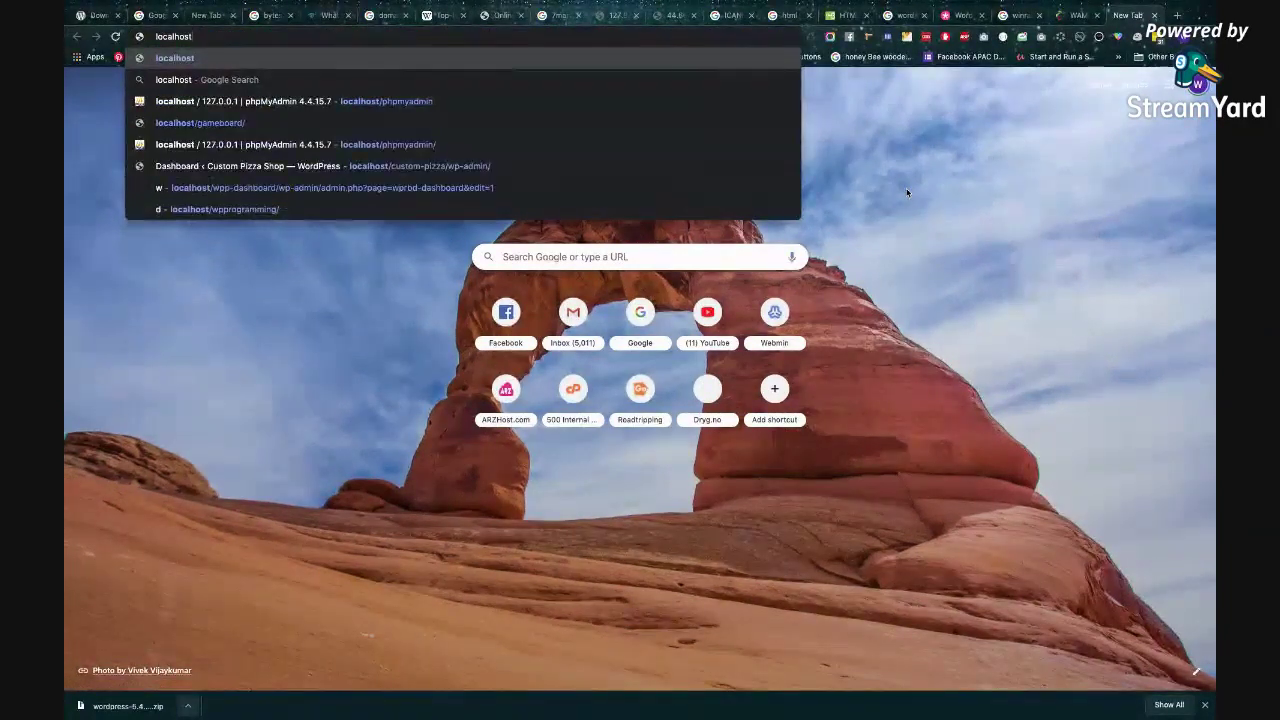
key(Return)
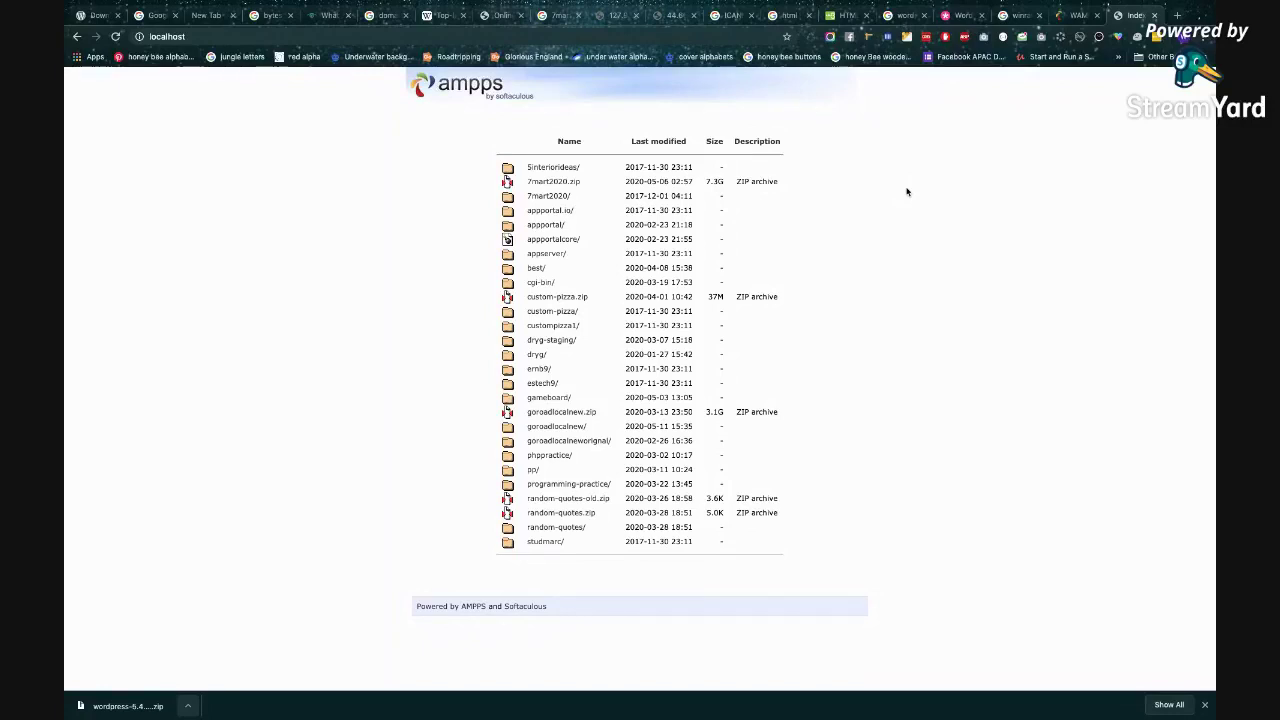
click(662, 39)
text(localhost/ad)
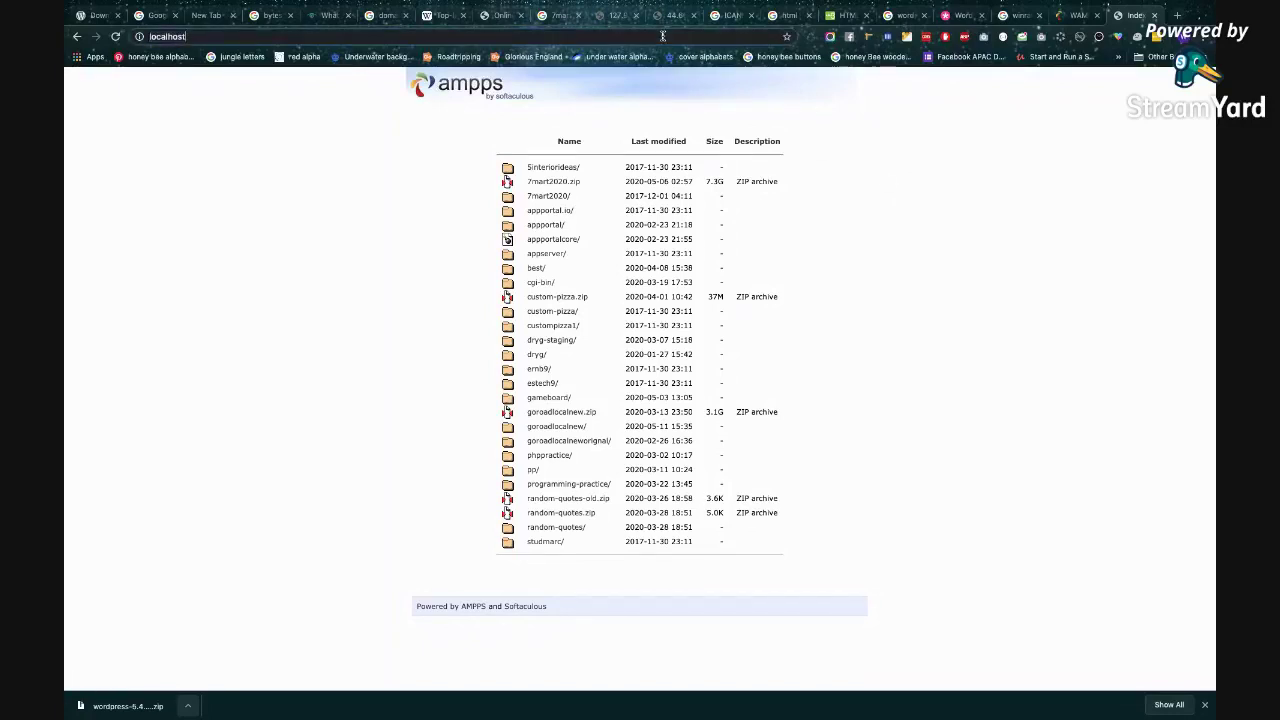
text(m)
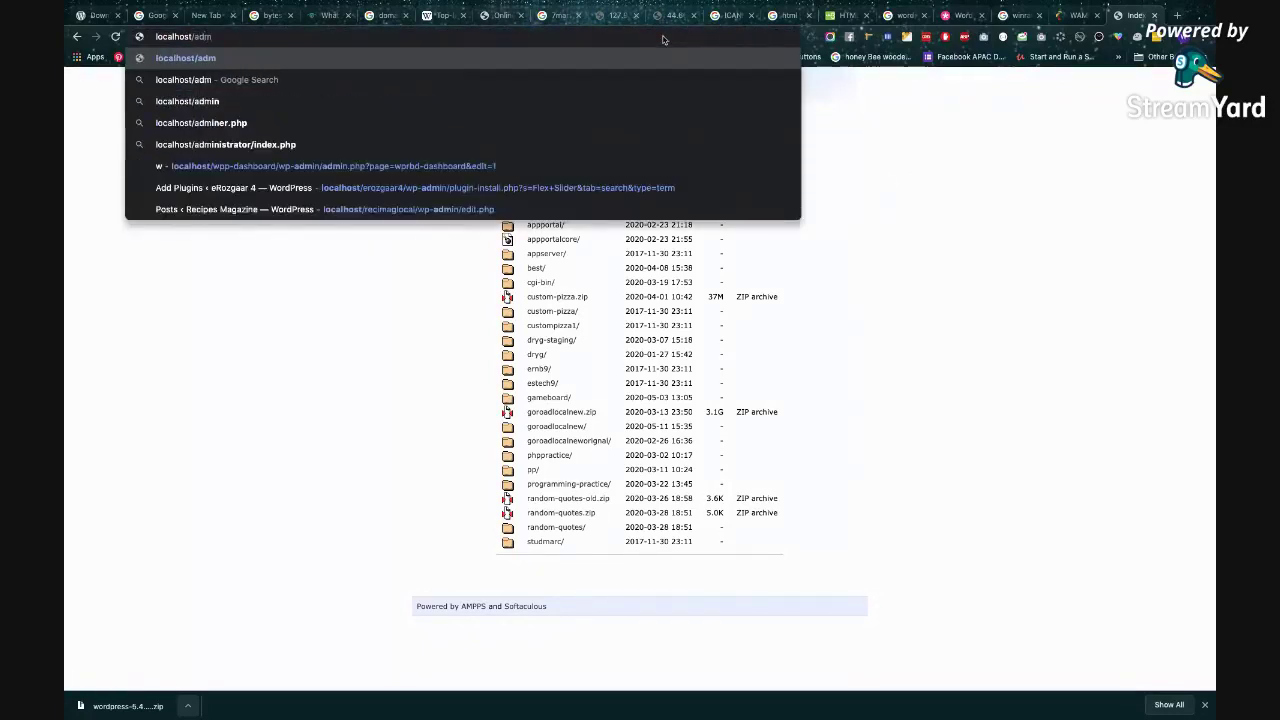
text(in)
key(Return)
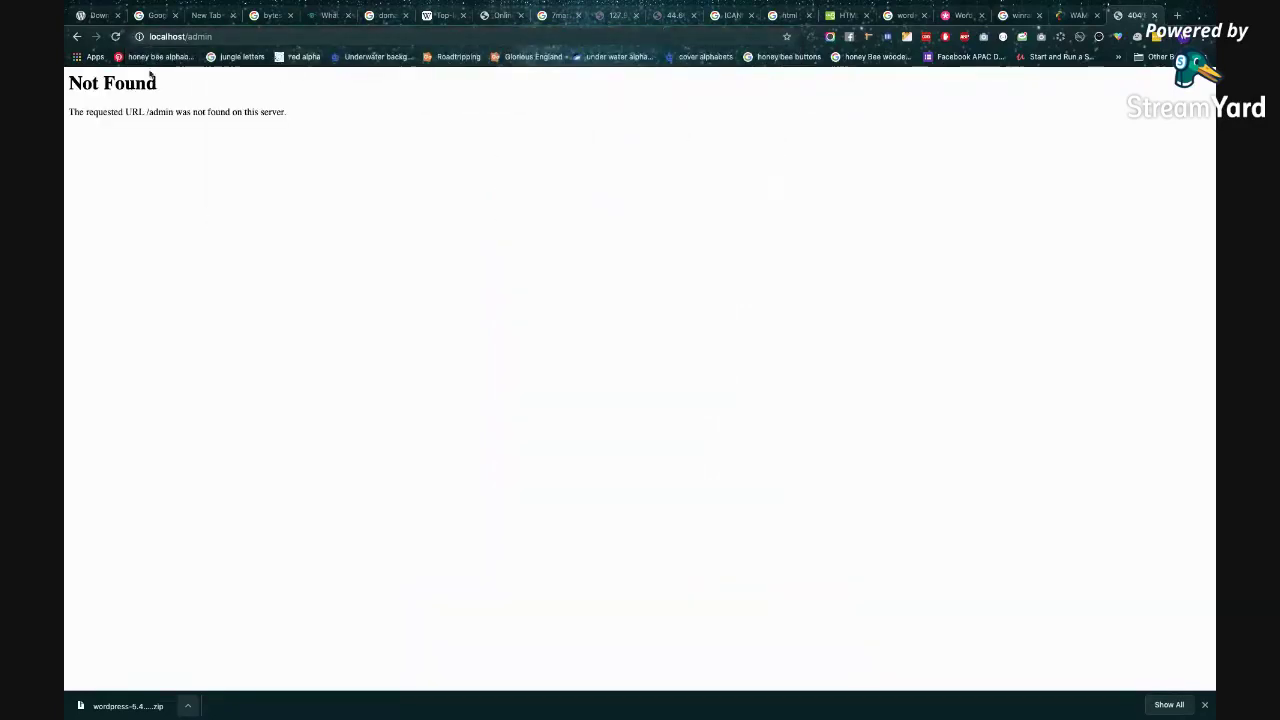
click(77, 37)
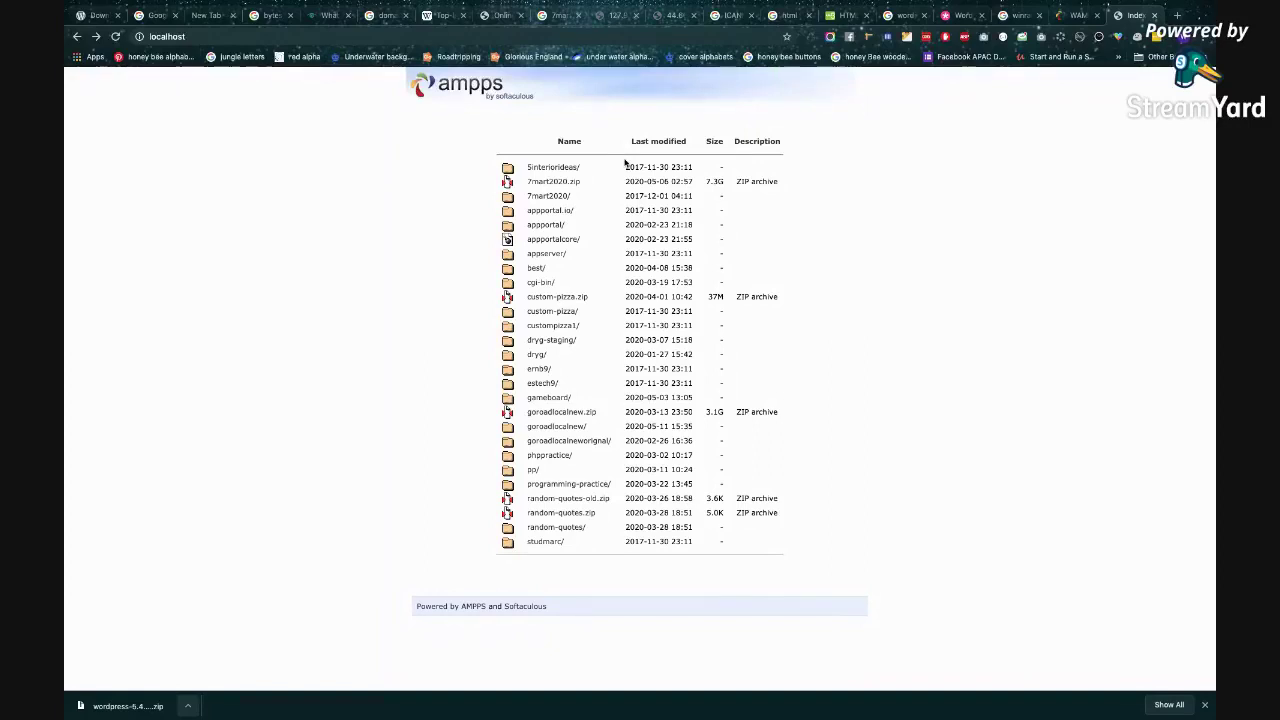
Cycle through the desktop spaces and browser, ending at the AMPPS control panel.
key(super+Tab)
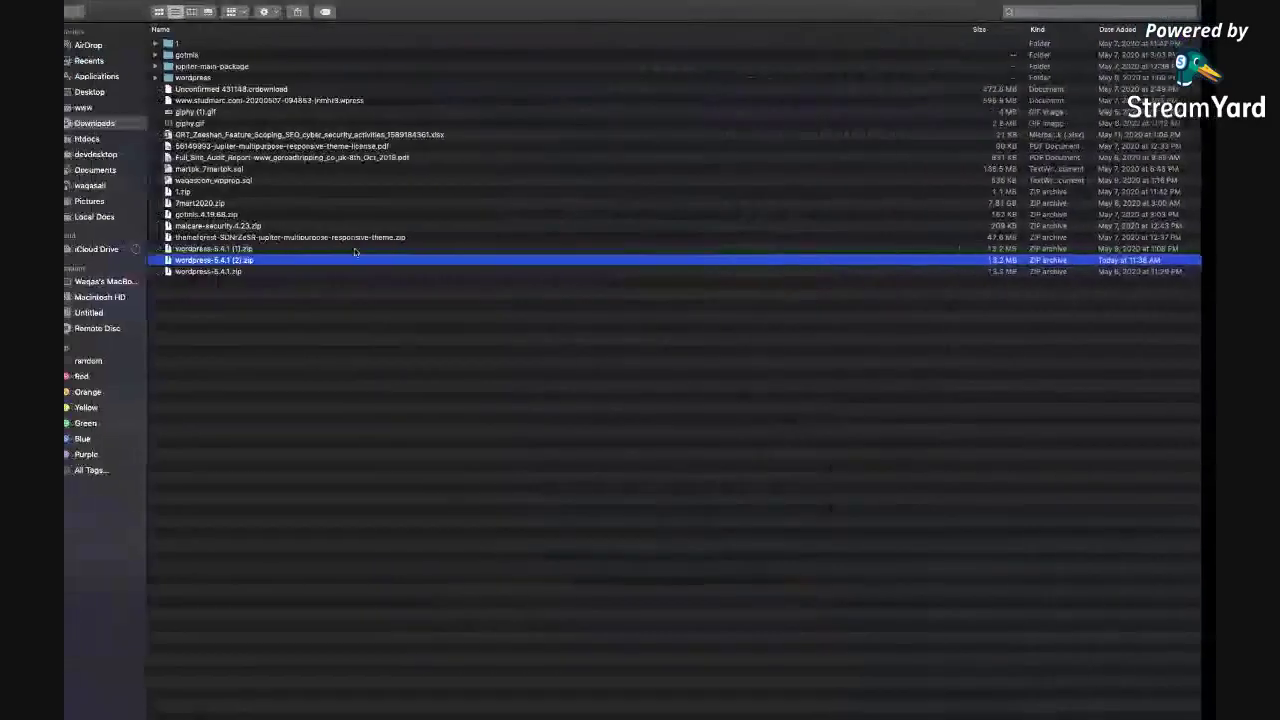
key(super+Tab)
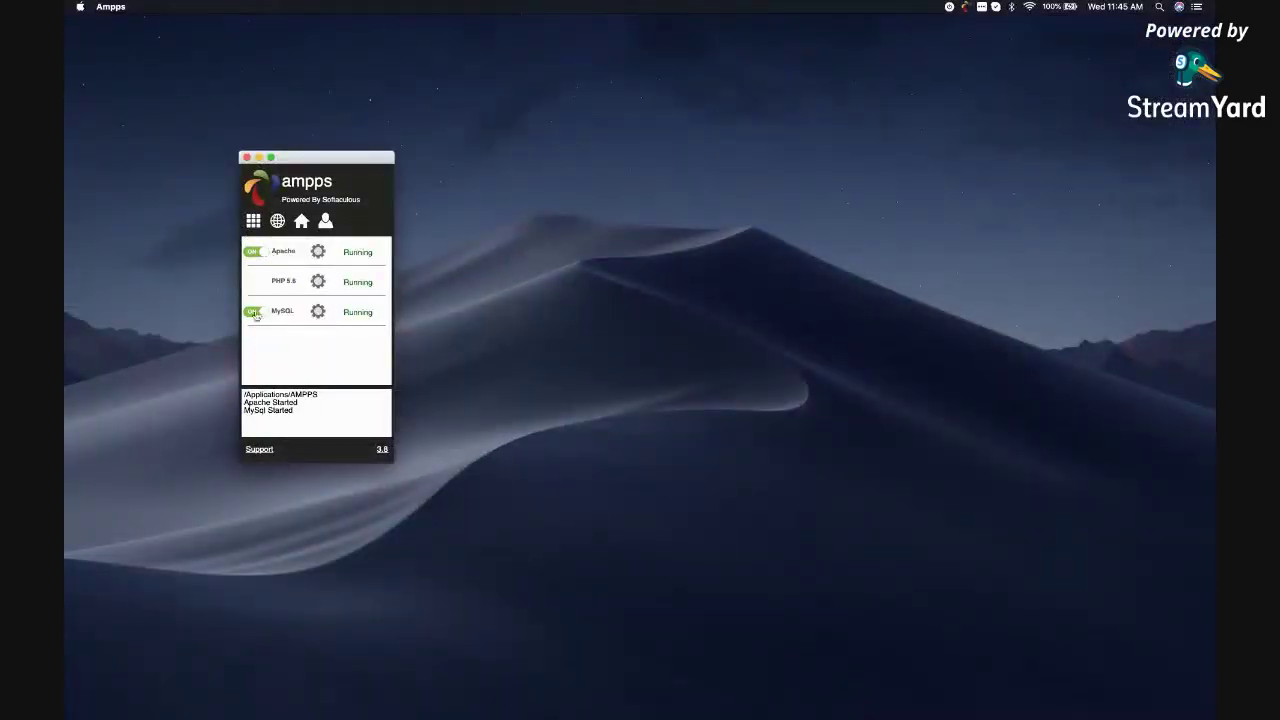
key(super+Tab)
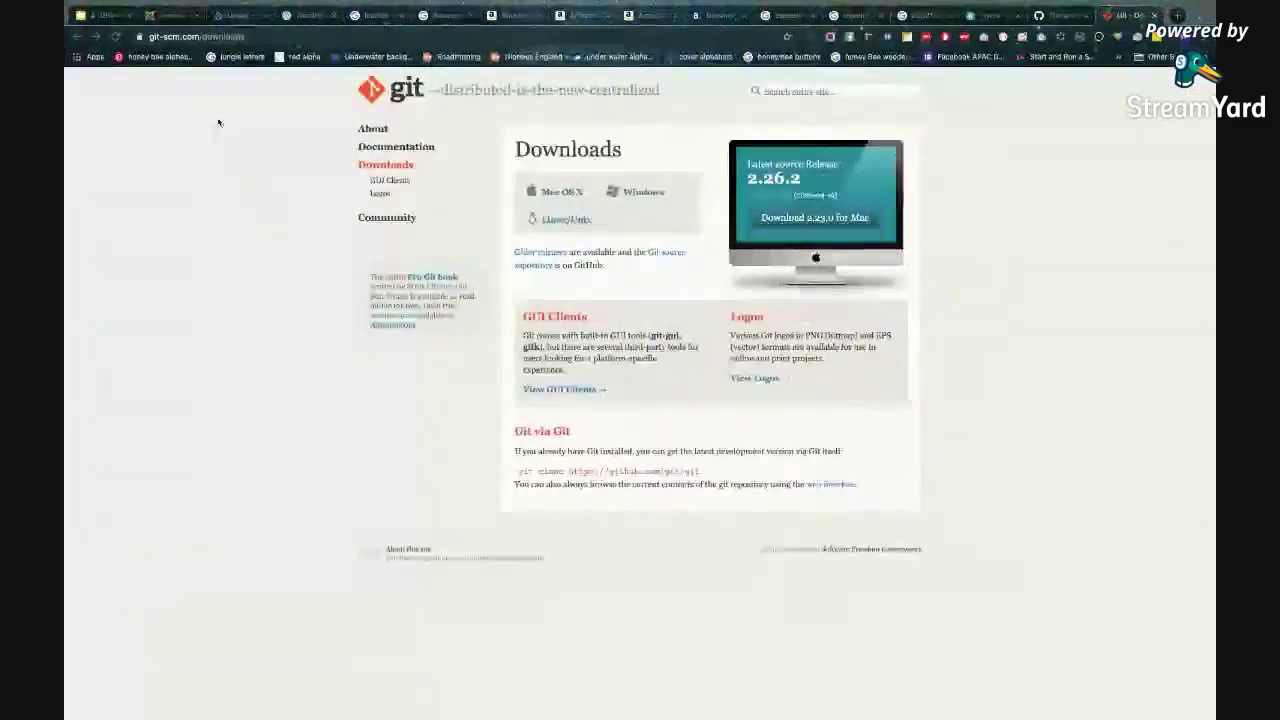
key(ctrl+Left)
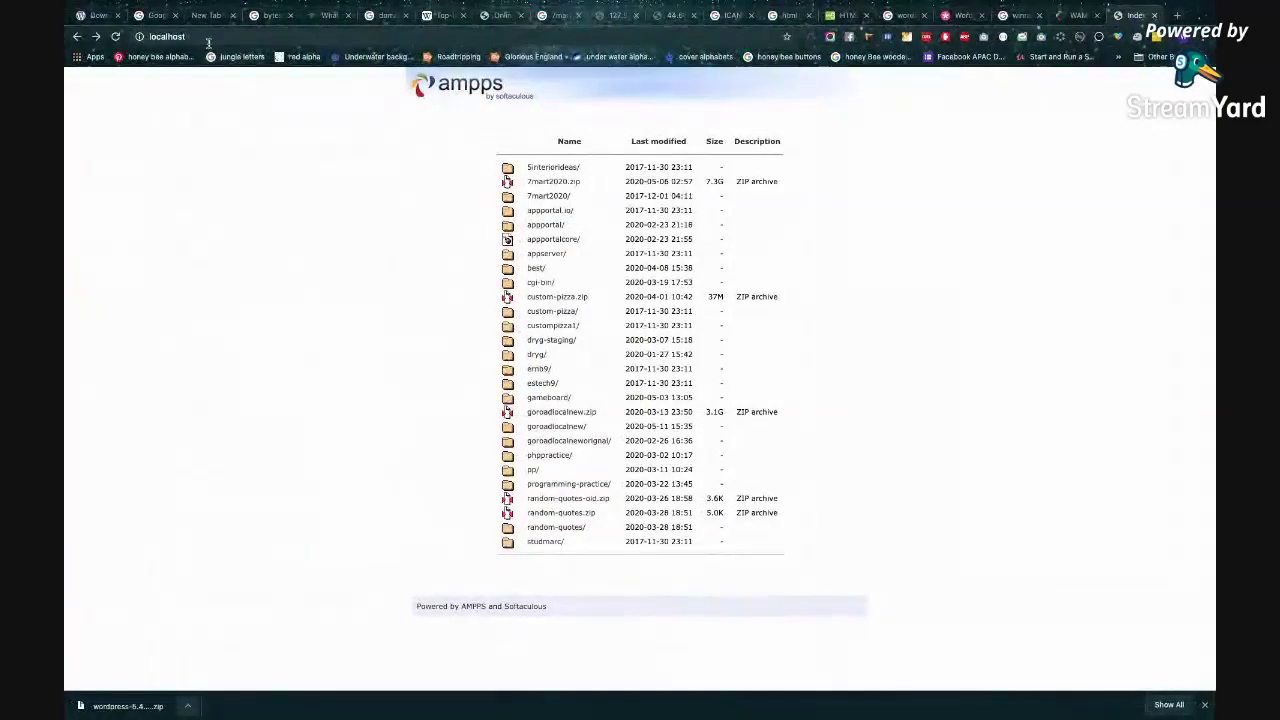
key(super+Tab)
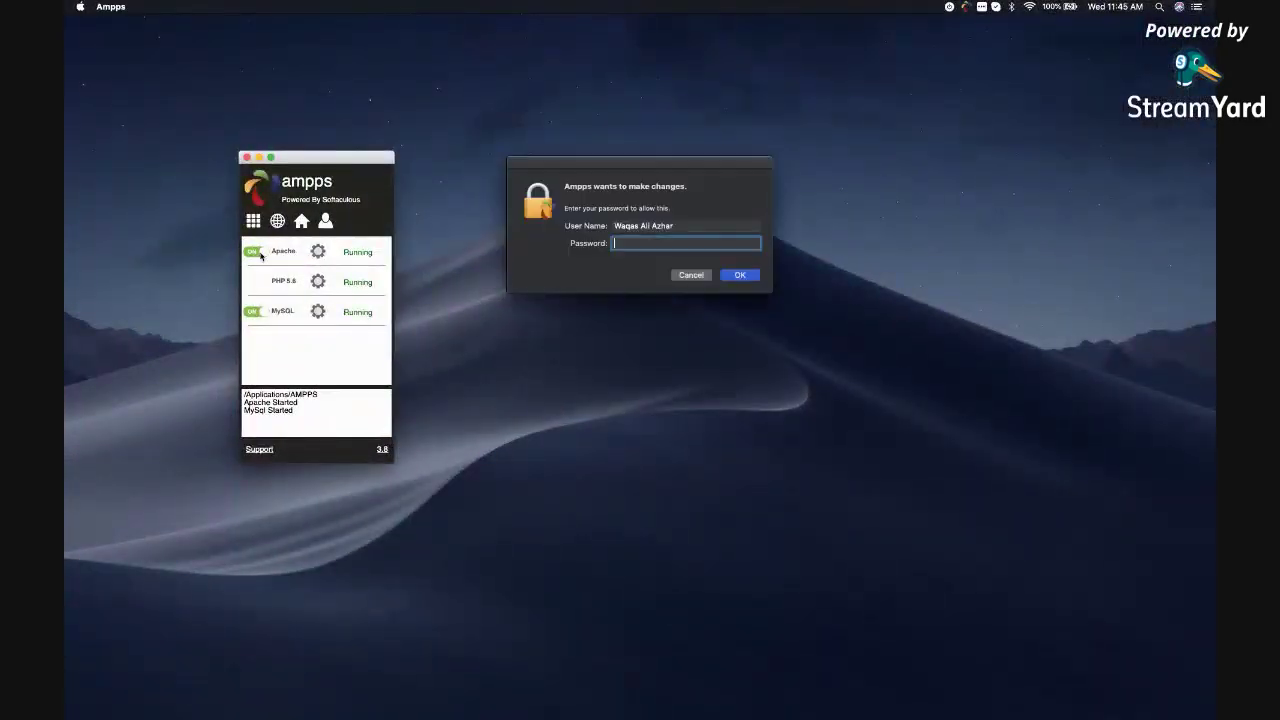
Authorize with the admin password and turn the Apache toggle off in AMPPS.
text(********)
key(Return)
key(ctrl+Right)
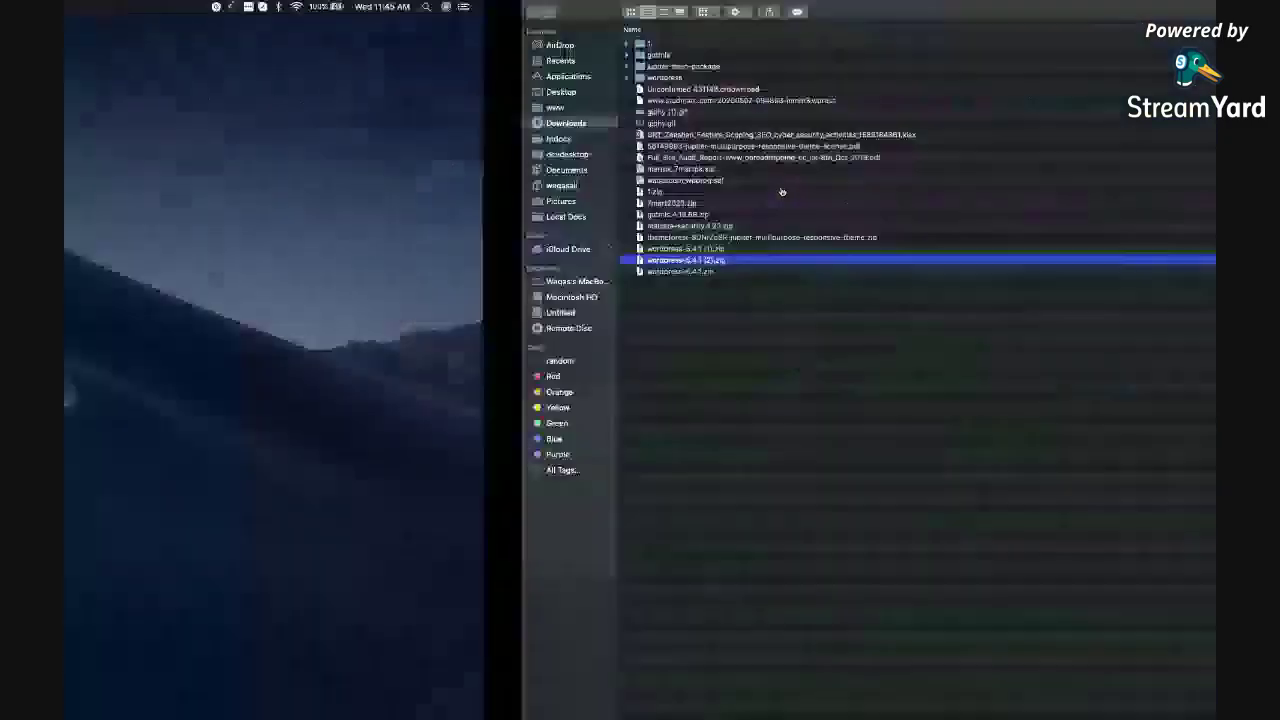
key(ctrl+Left)
click(254, 251)
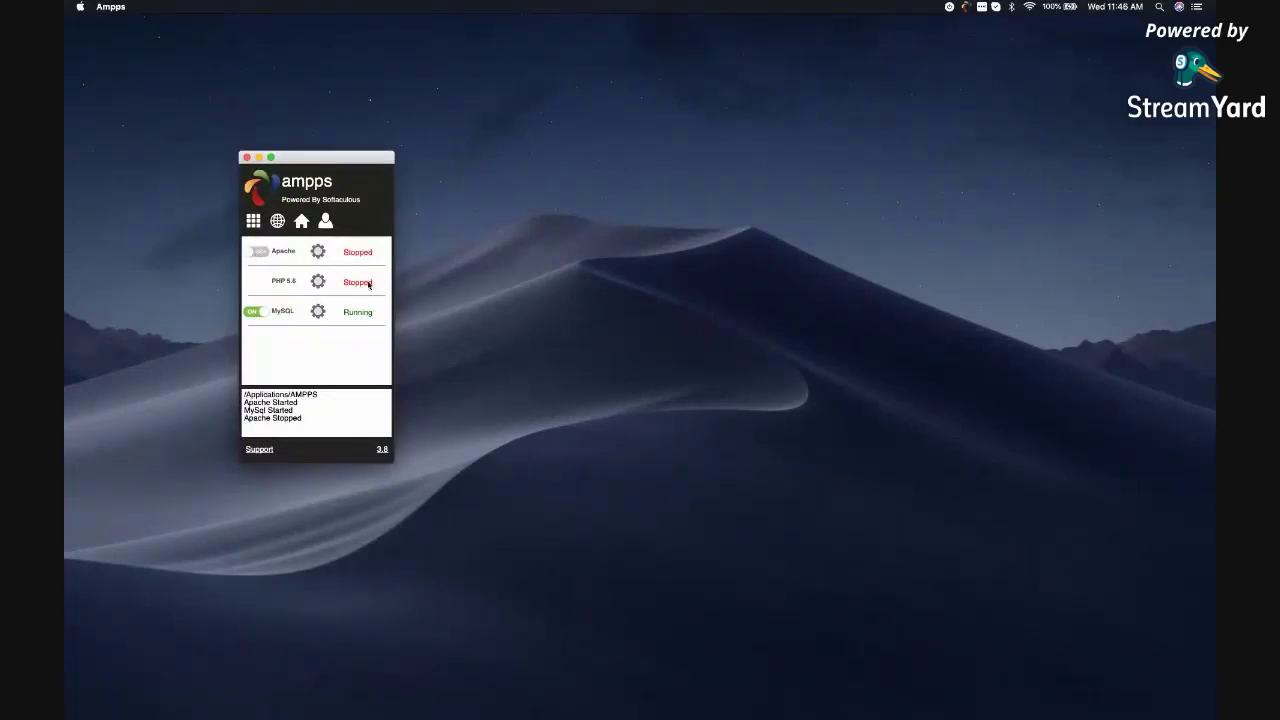
key(ctrl+Right)
key(ctrl+Right)
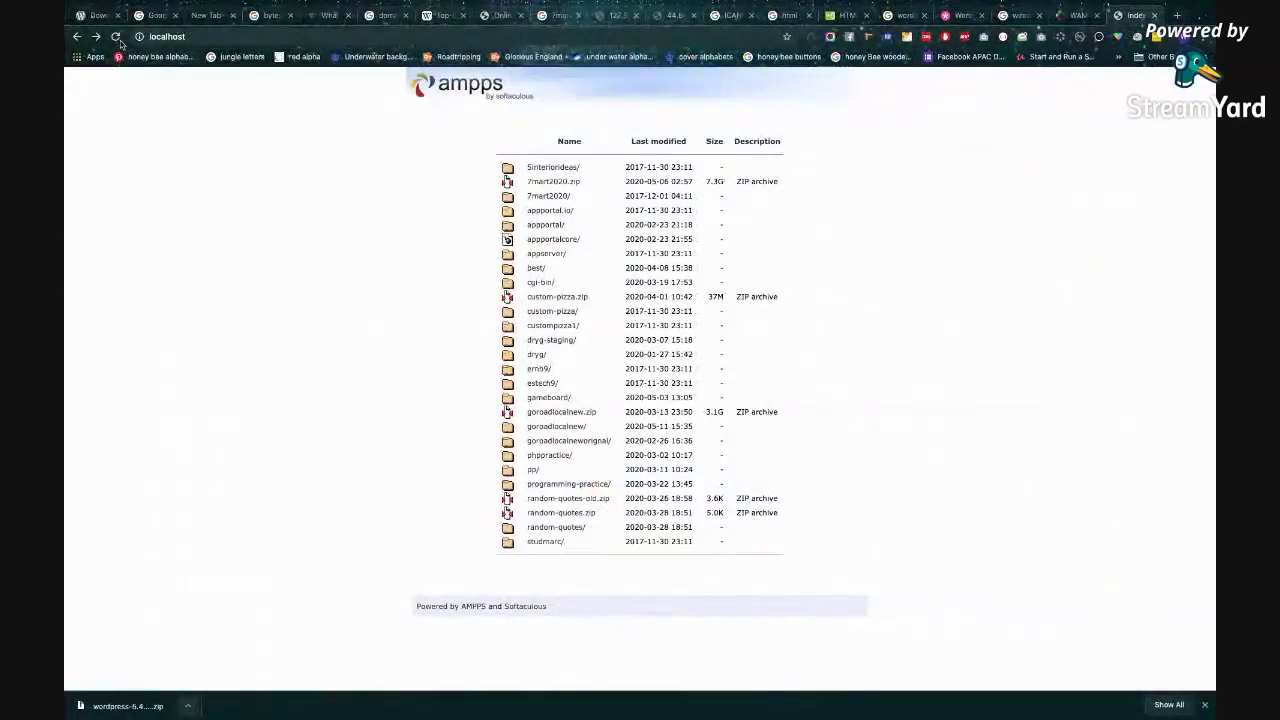
Reload localhost in Chrome to confirm the connection is now refused.
click(115, 36)
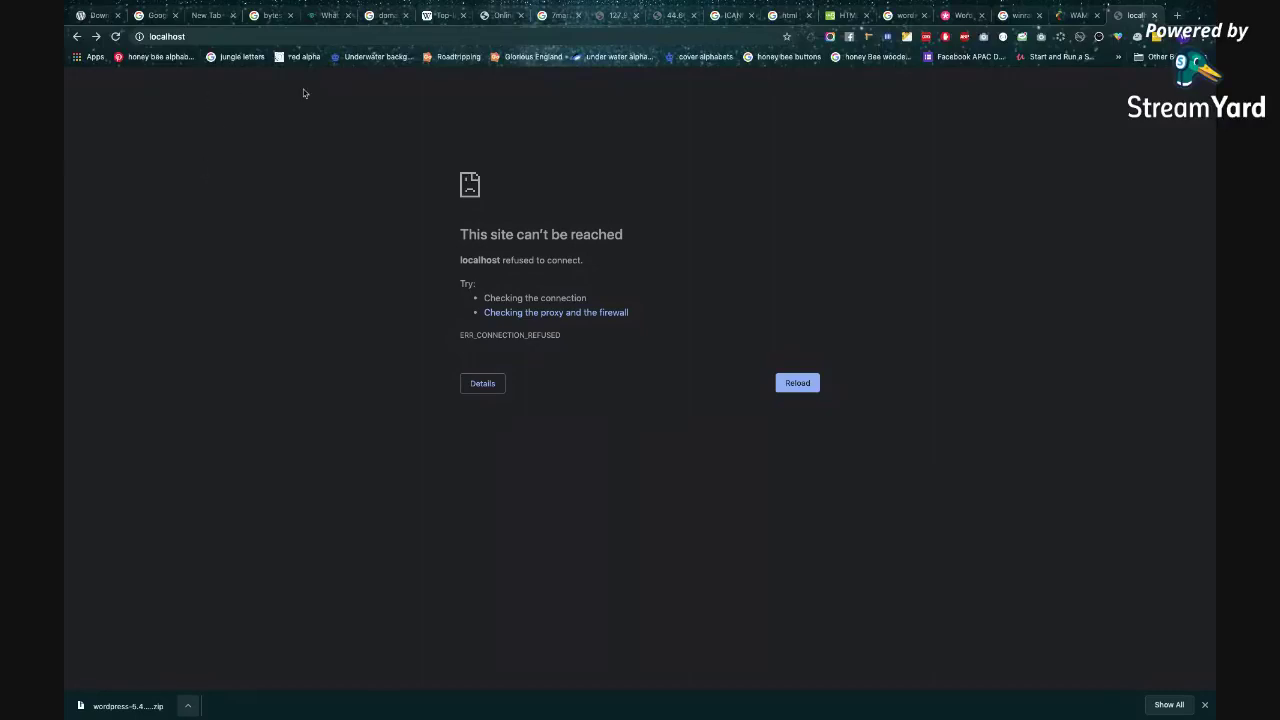
key(ctrl+Left)
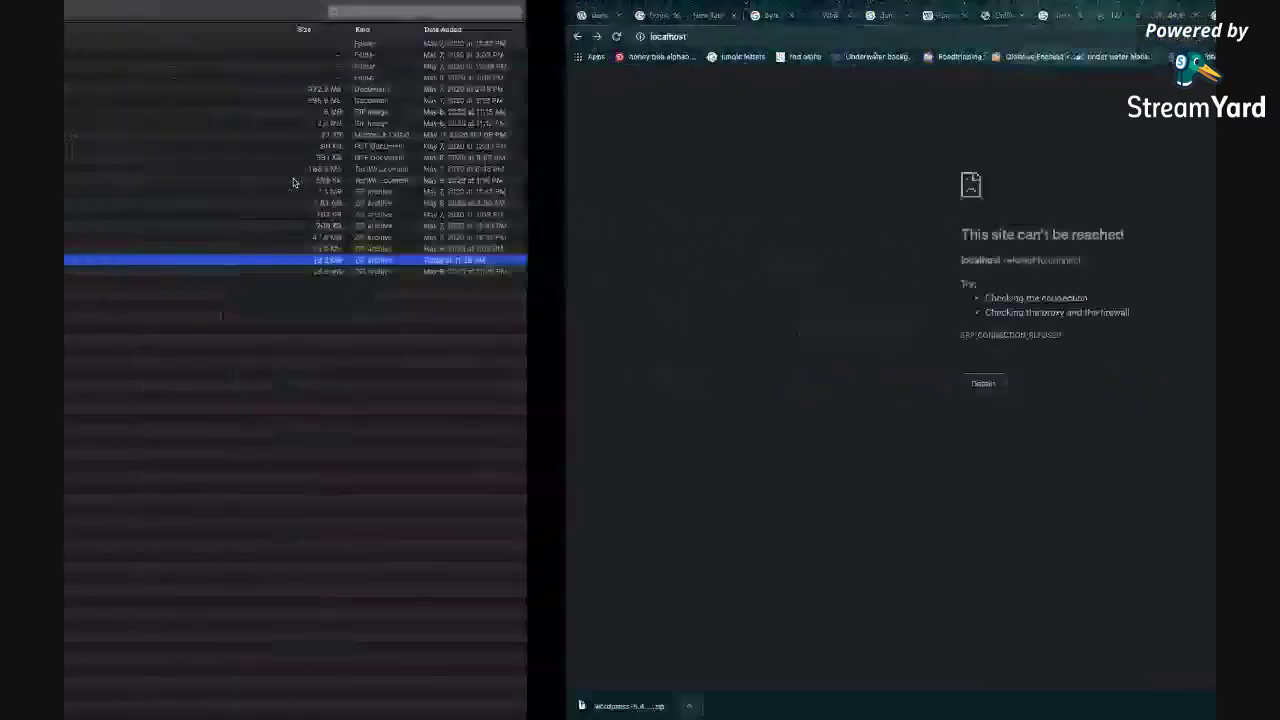
Switch to the desktop space holding the AMPPS control panel.
key(ctrl+Left)
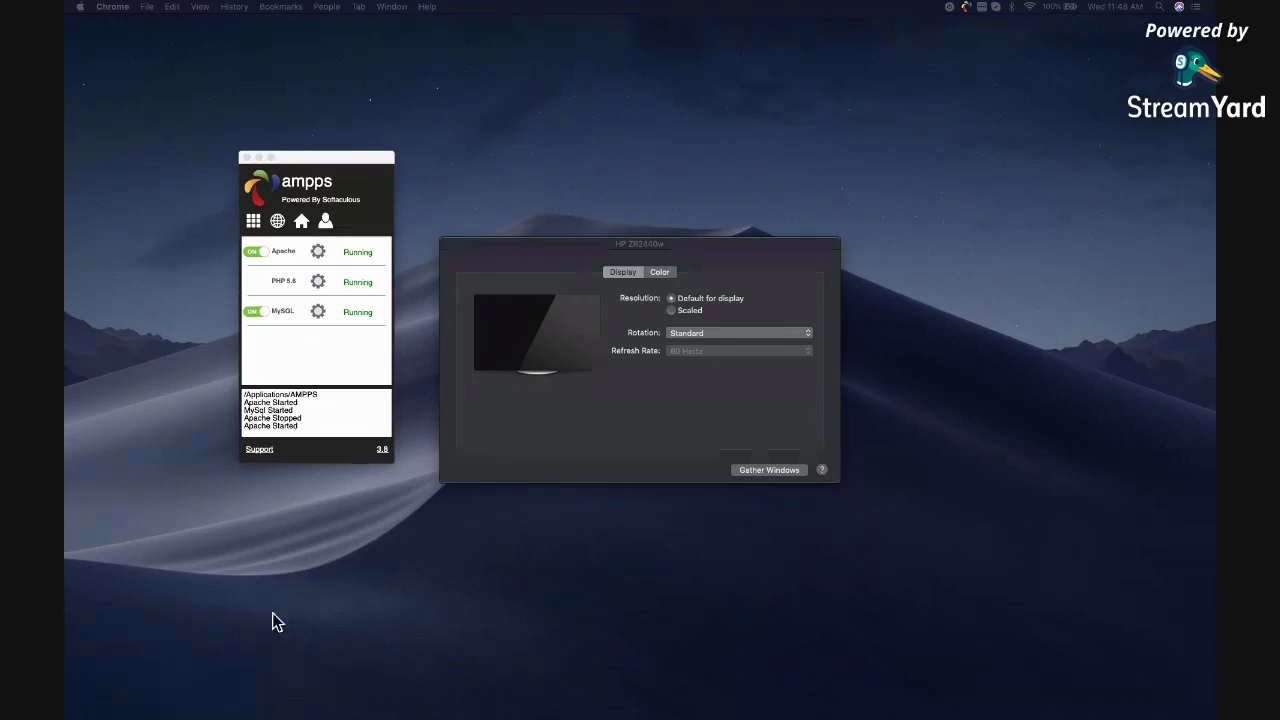
Change the HP ZR2440w scaled resolution, trying 1024 × 640 before settling on 1280 × 800.
click(622, 278)
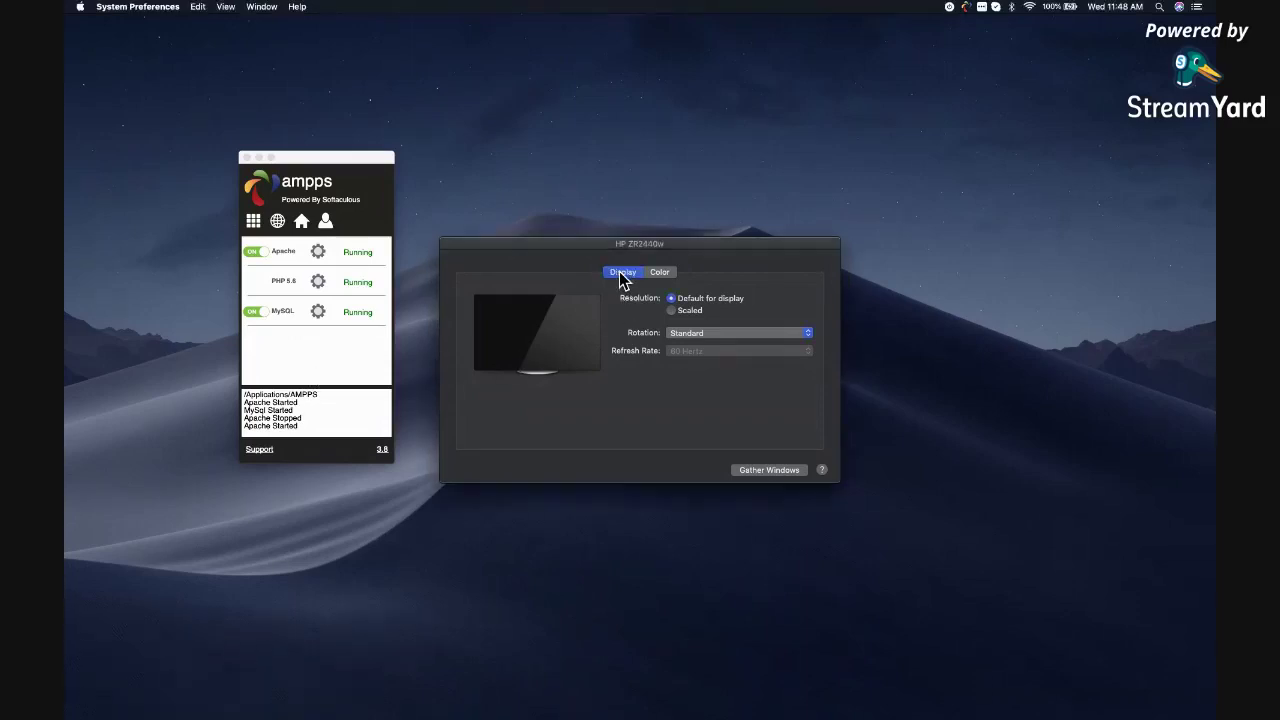
click(699, 313)
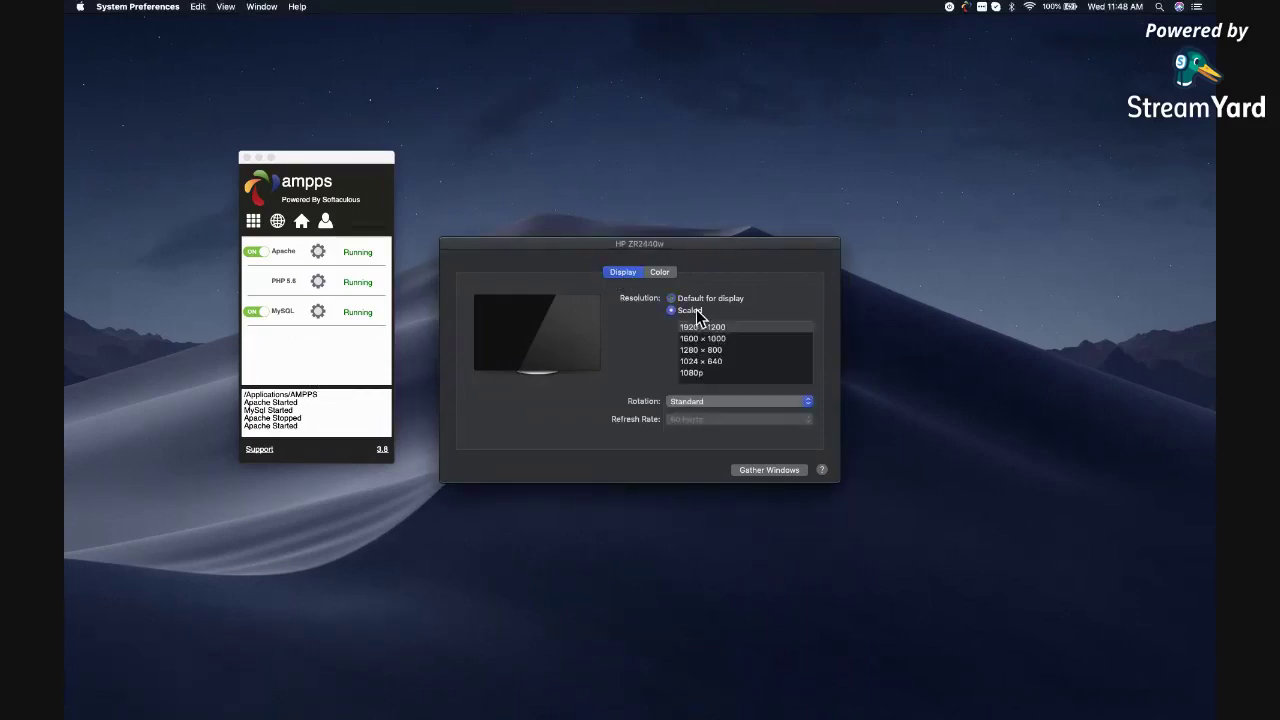
click(705, 362)
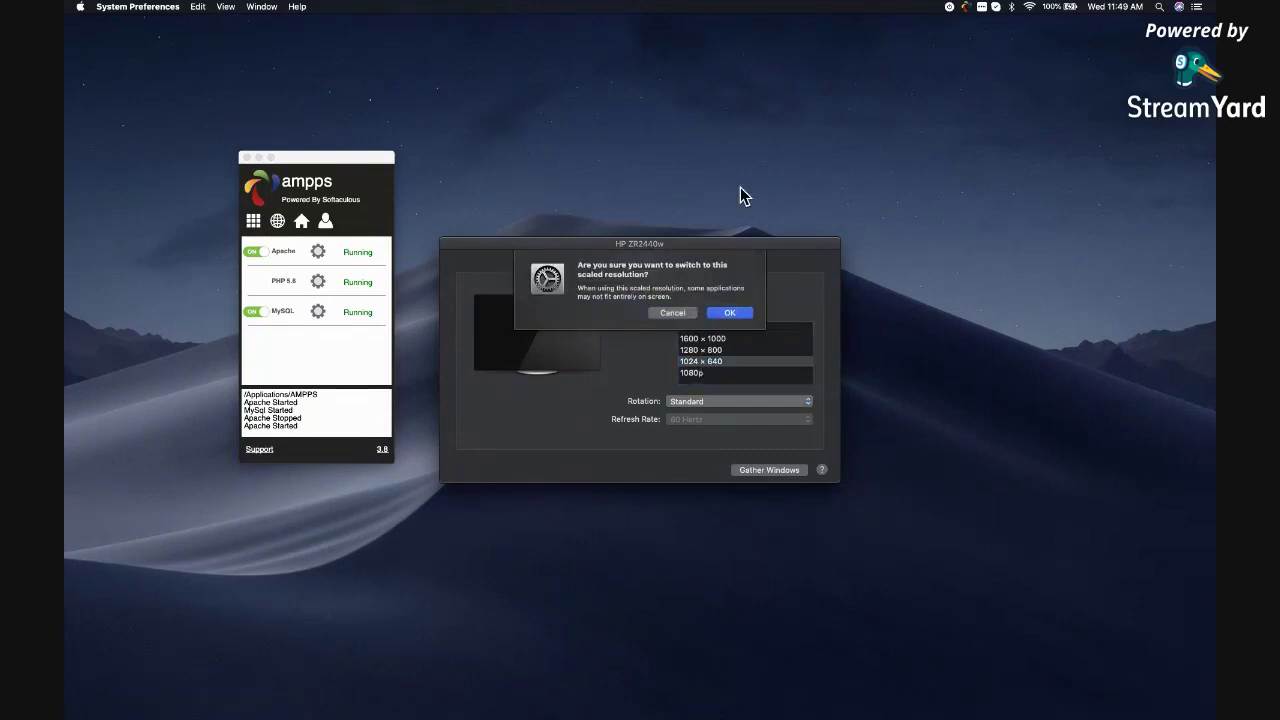
key(Return)
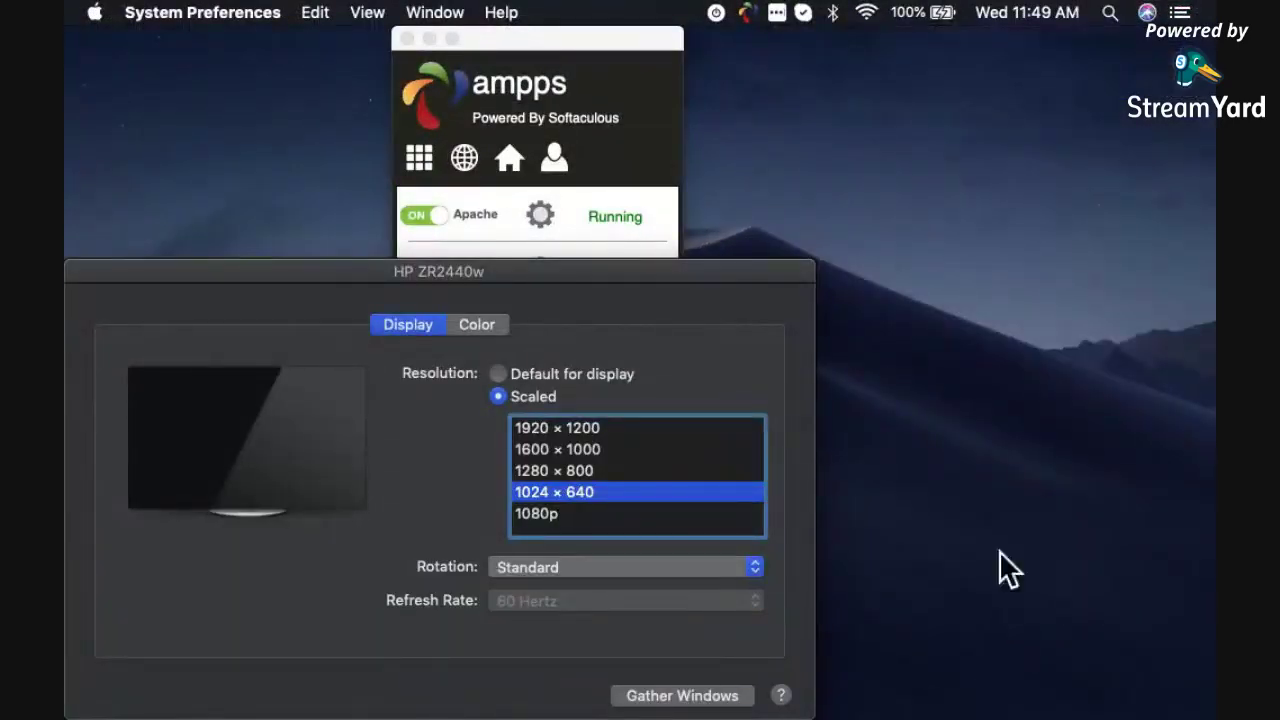
drag(527, 271, 757, 106)
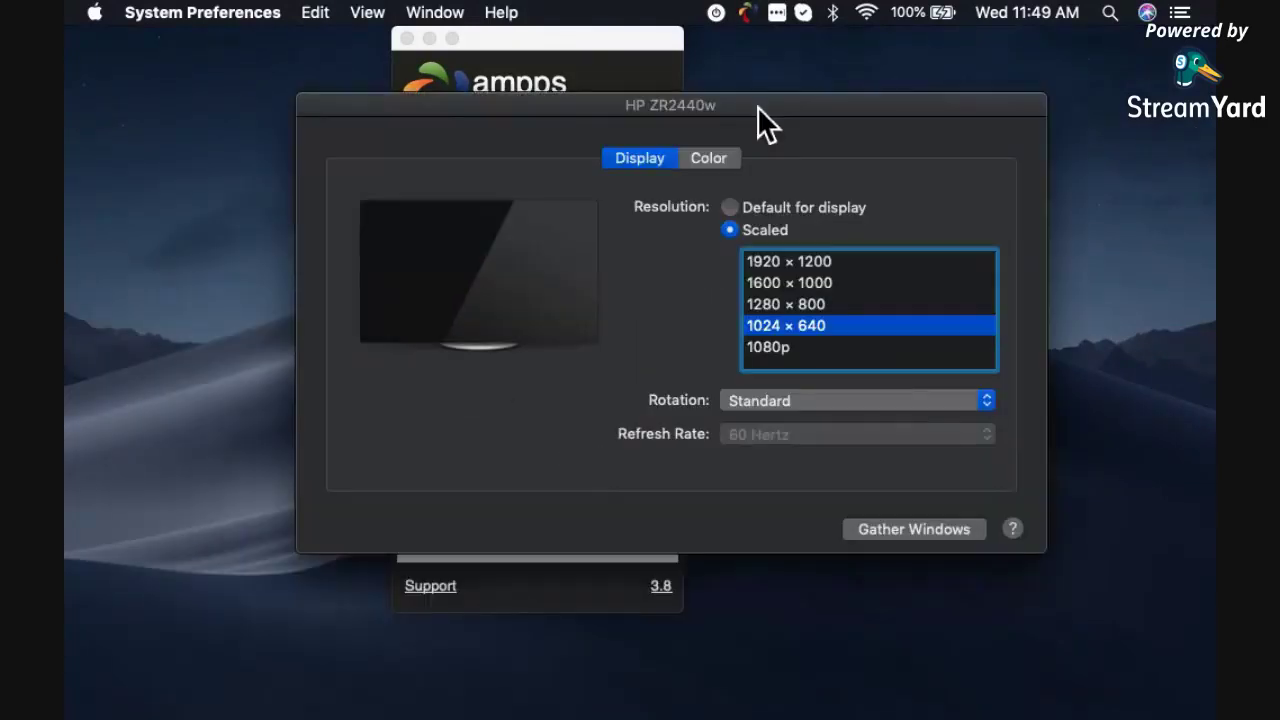
click(792, 303)
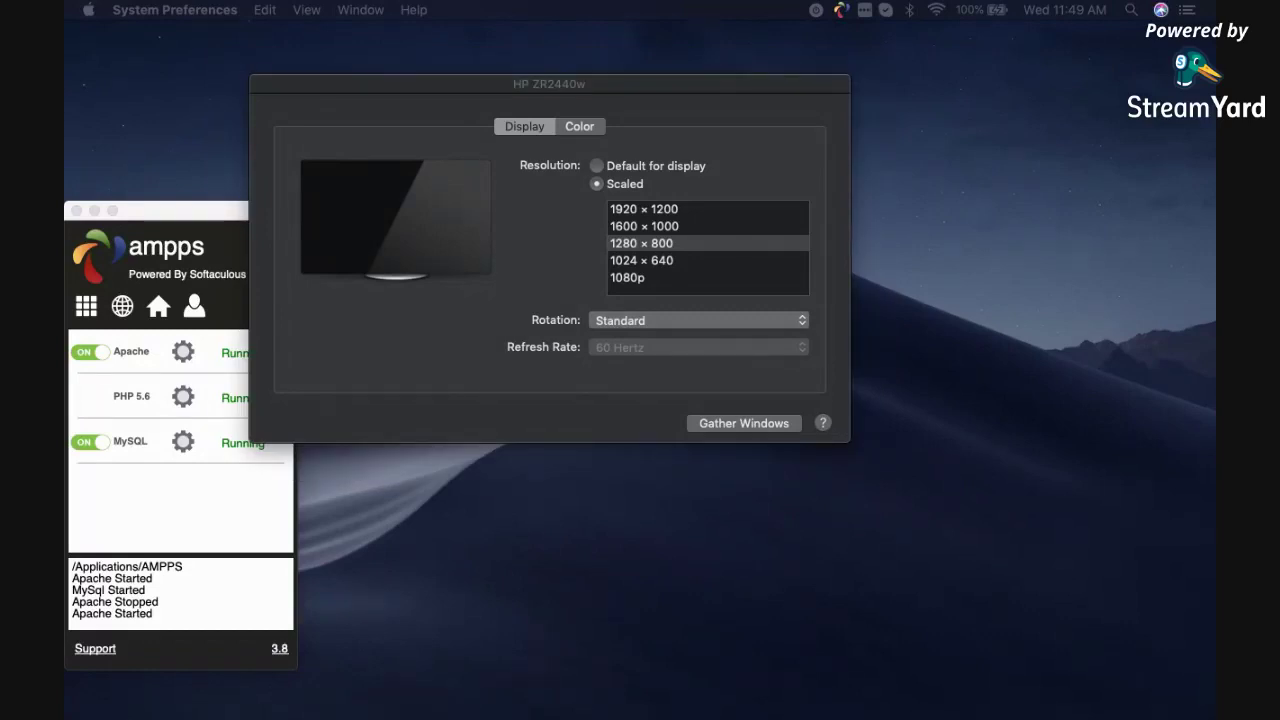
key(super+q)
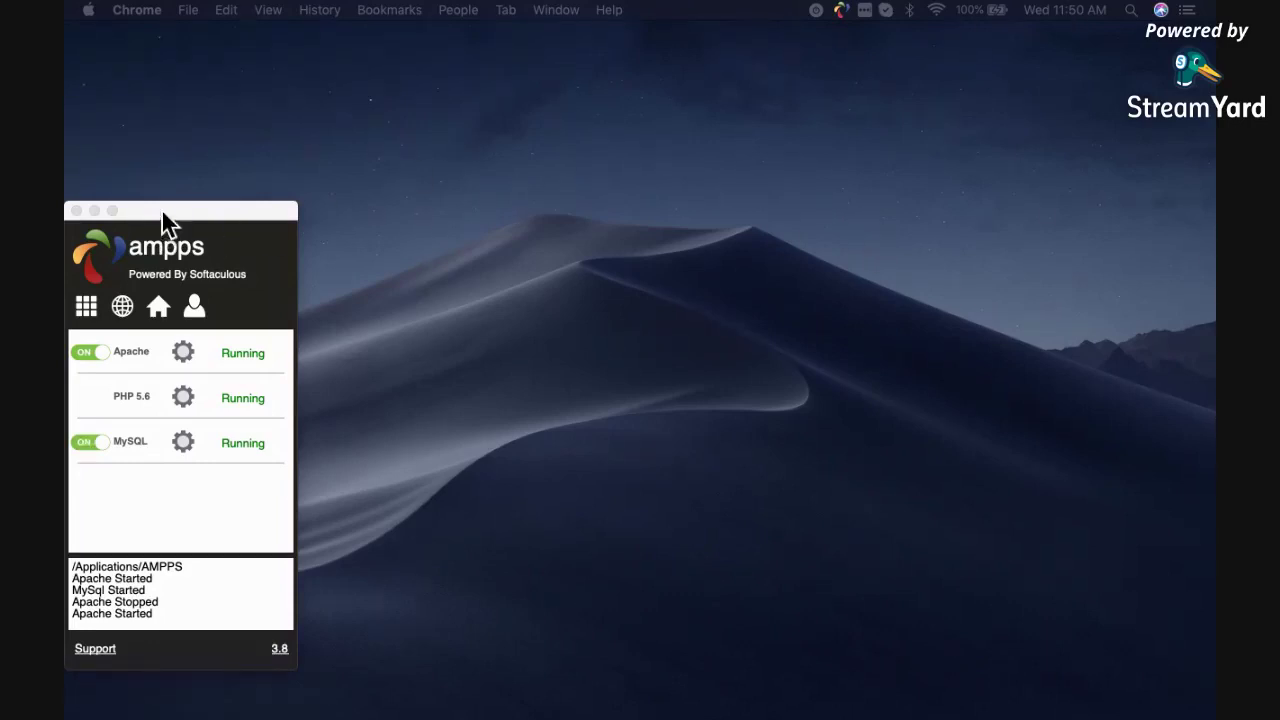
Drag the AMPPS control panel from the left edge toward the screen centre.
drag(161, 210, 469, 128)
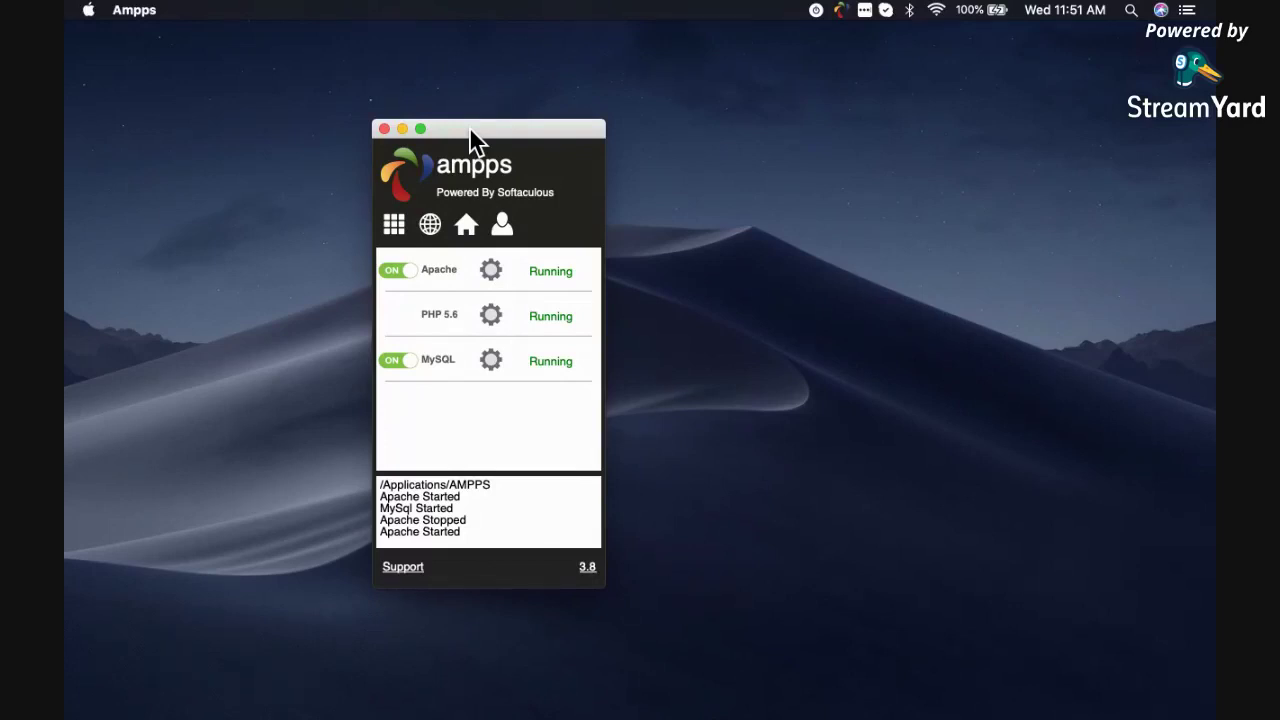
drag(469, 126, 468, 125)
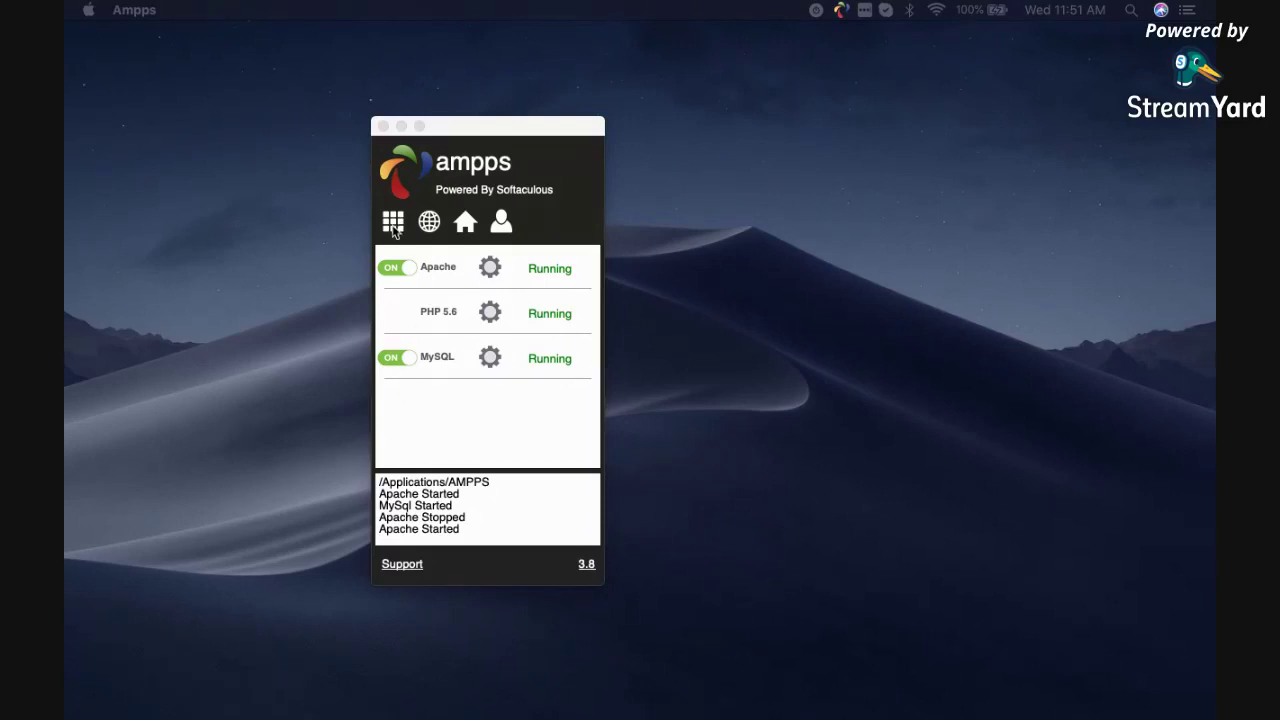
Switch AMPPS to PHP 7.1, authorizing with the Mac password and dismissing the mysqladmin alert.
click(394, 226)
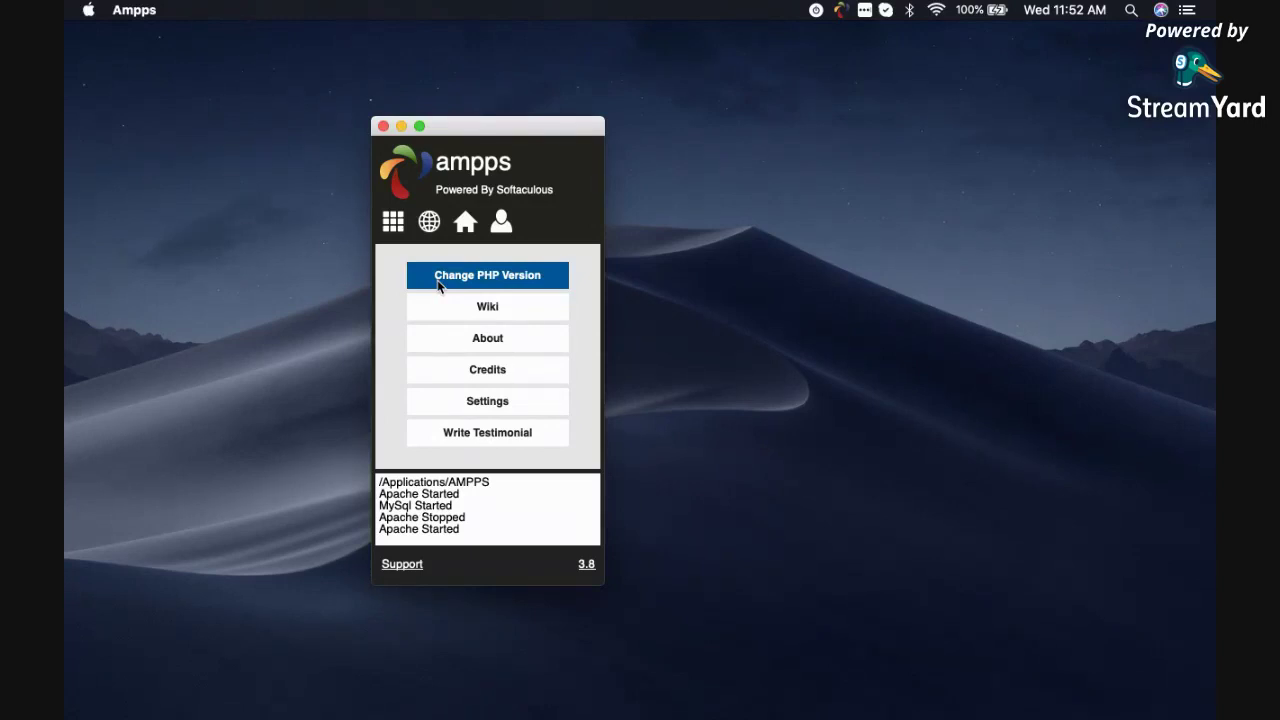
click(438, 285)
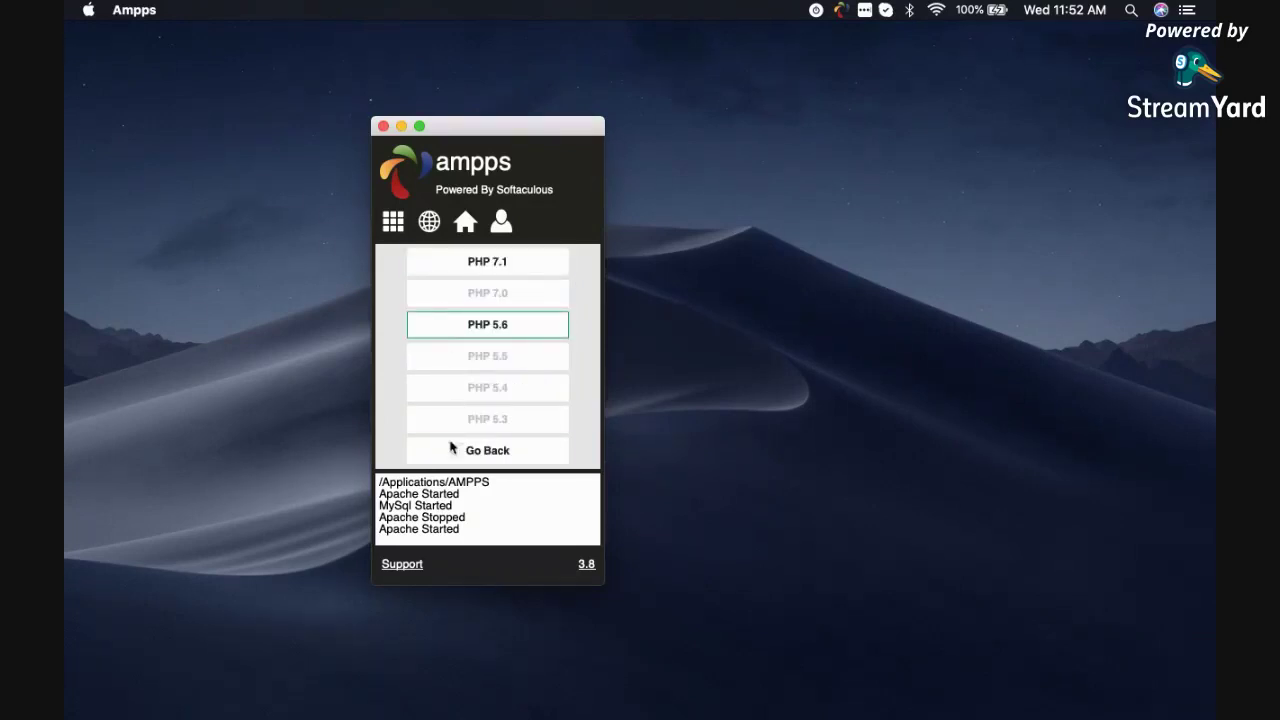
click(463, 262)
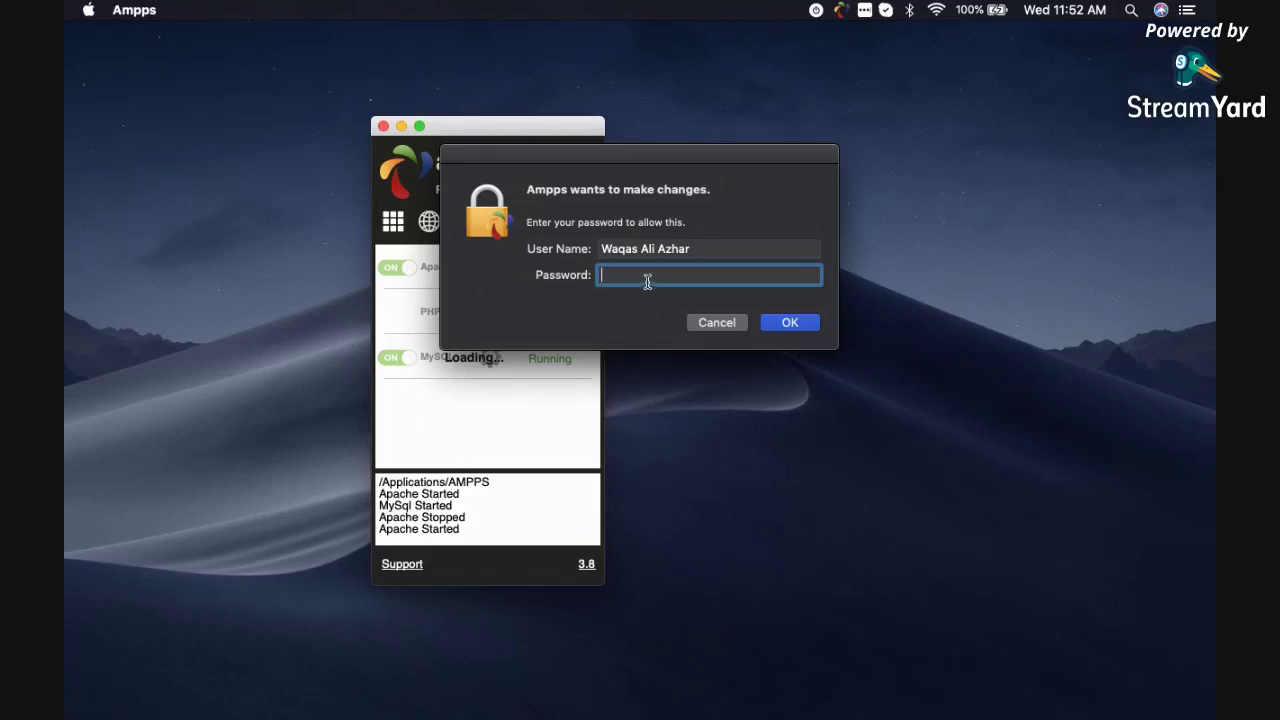
text(••••••••)
key(Return)
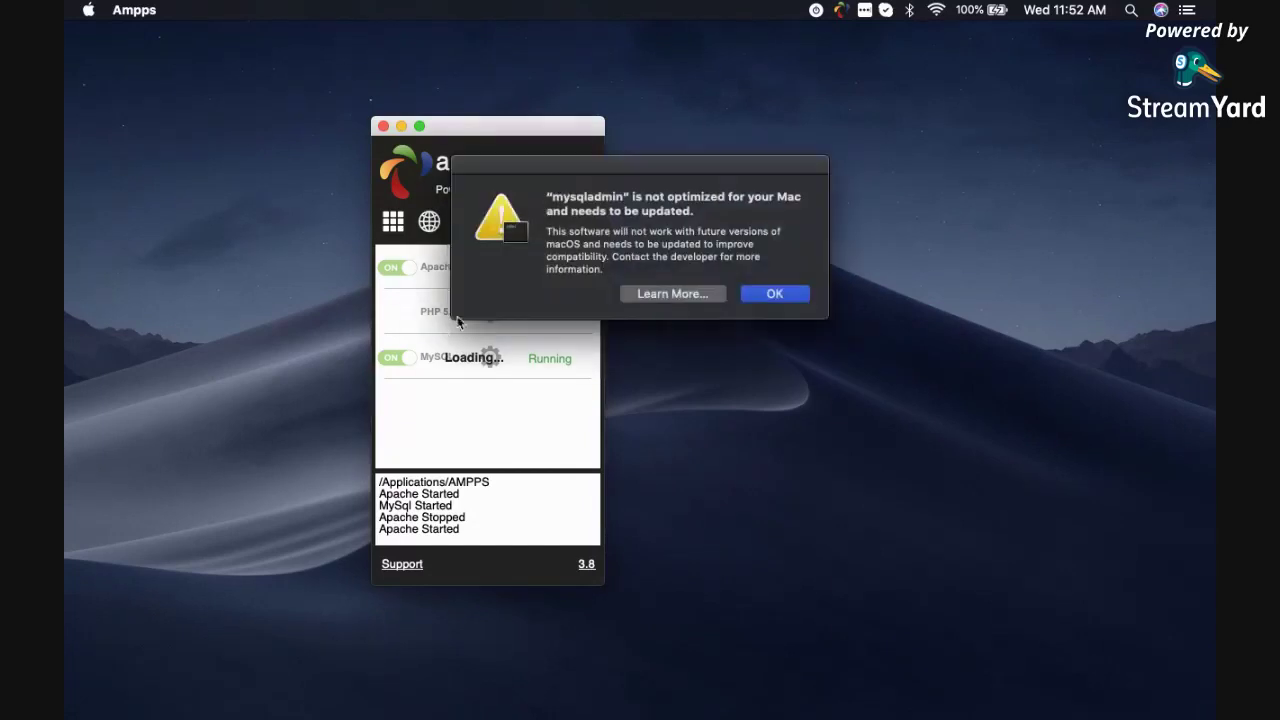
click(756, 295)
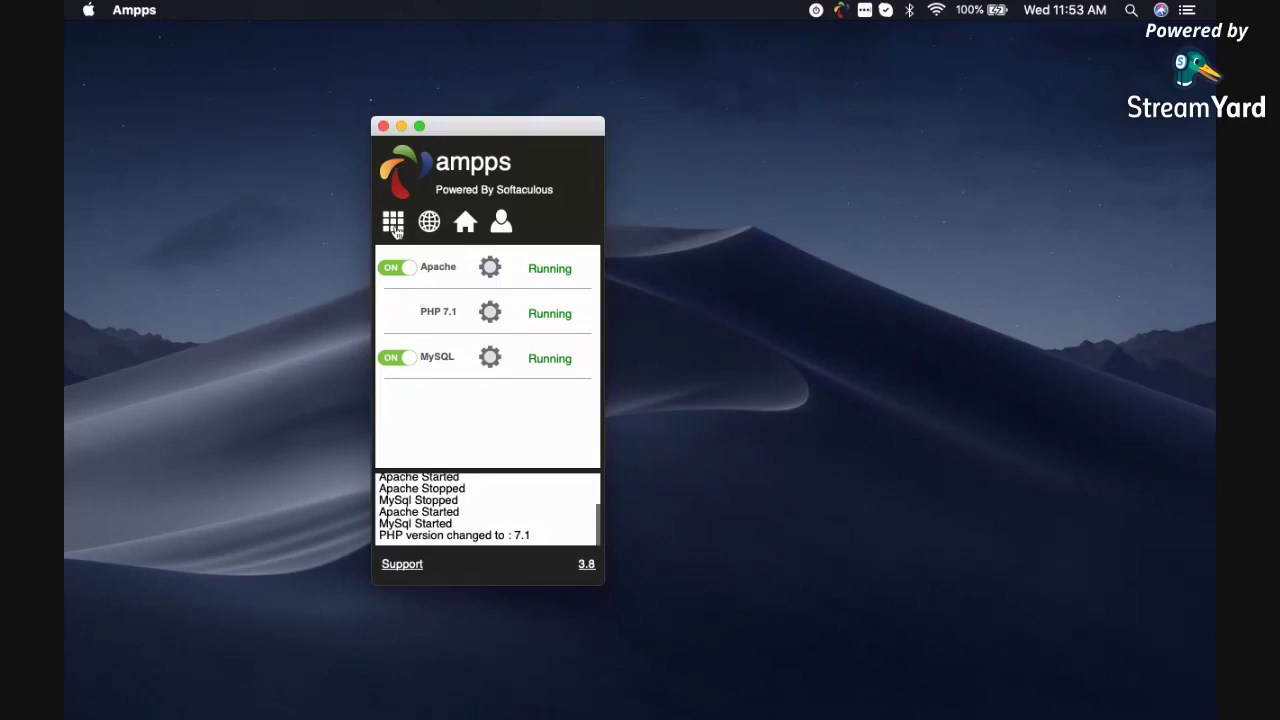
Launch the local web home from the AMPPS menu and move over to Chrome's space.
click(394, 229)
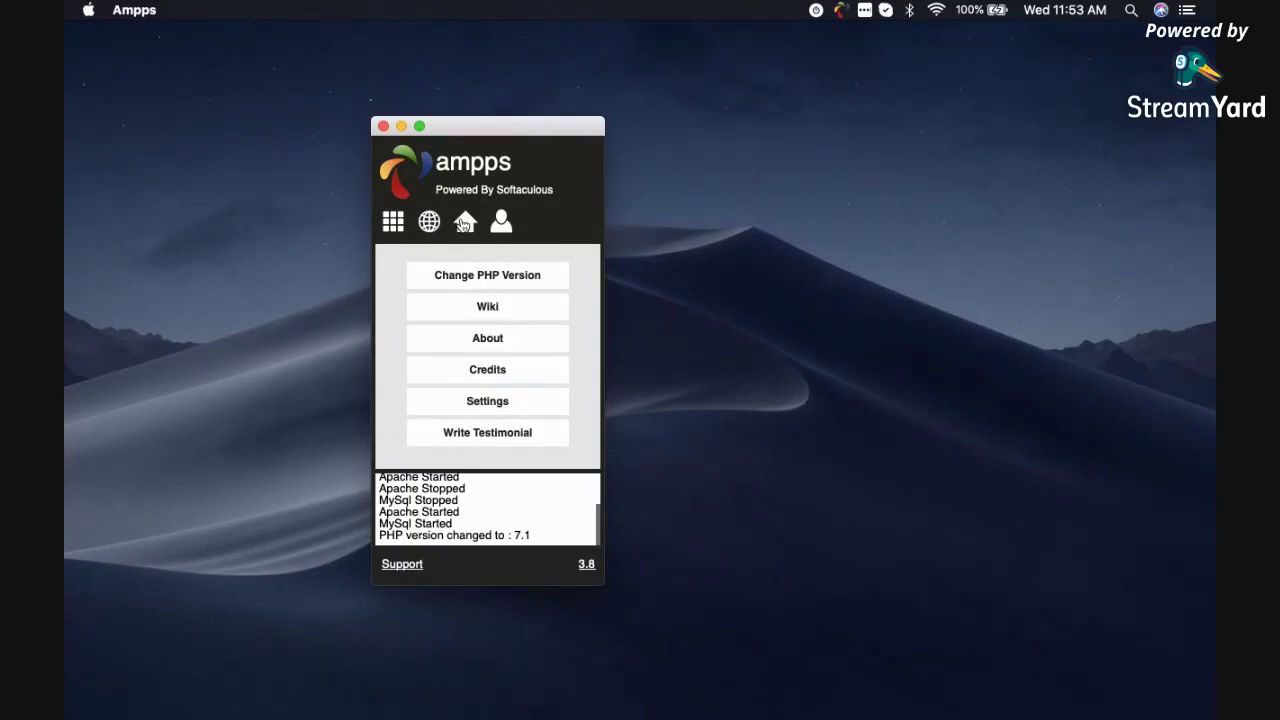
click(463, 224)
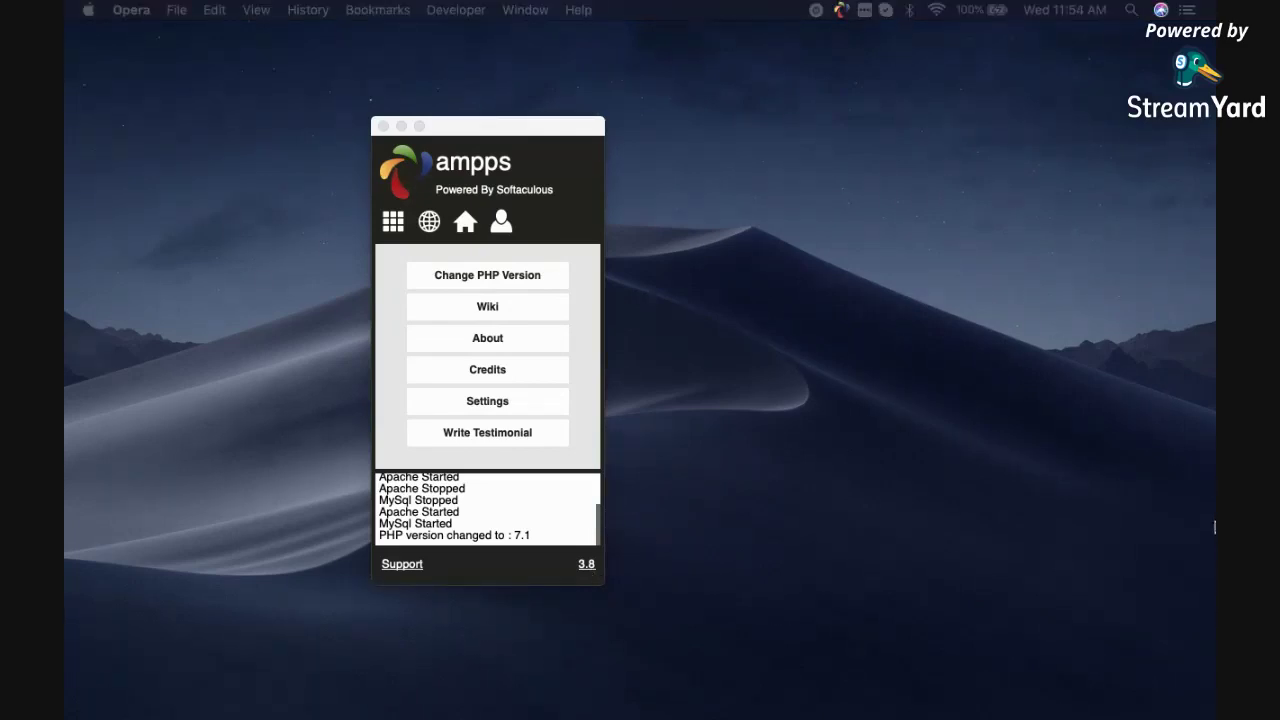
key(ctrl+Right)
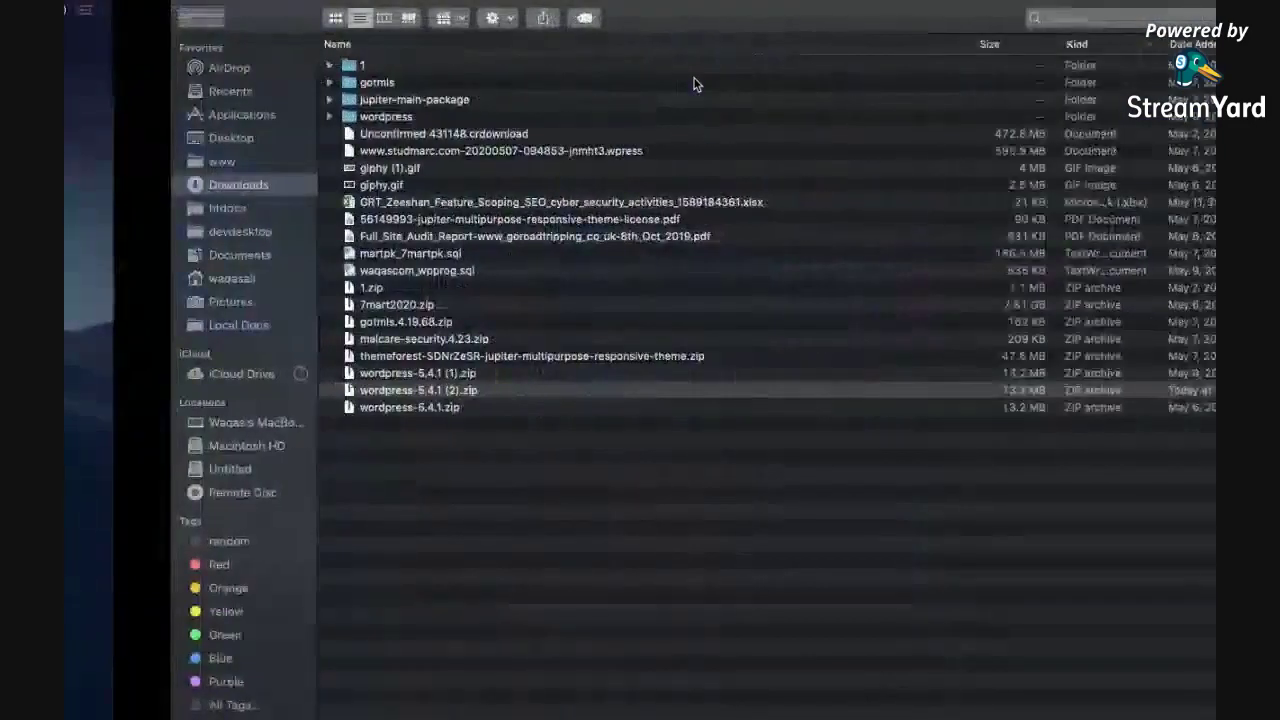
key(ctrl+Right)
Go to localhost/ampps in Chrome and scroll through the AMPPS dashboard.
click(345, 54)
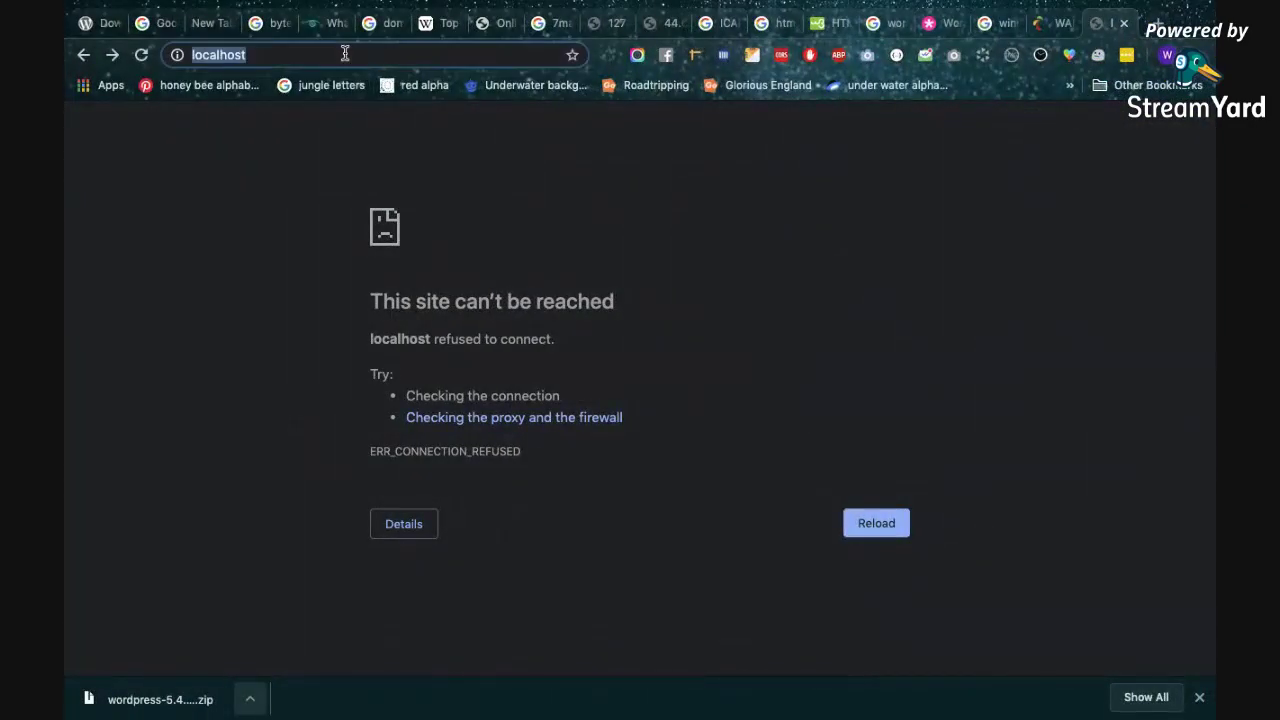
click(345, 54)
text(am)
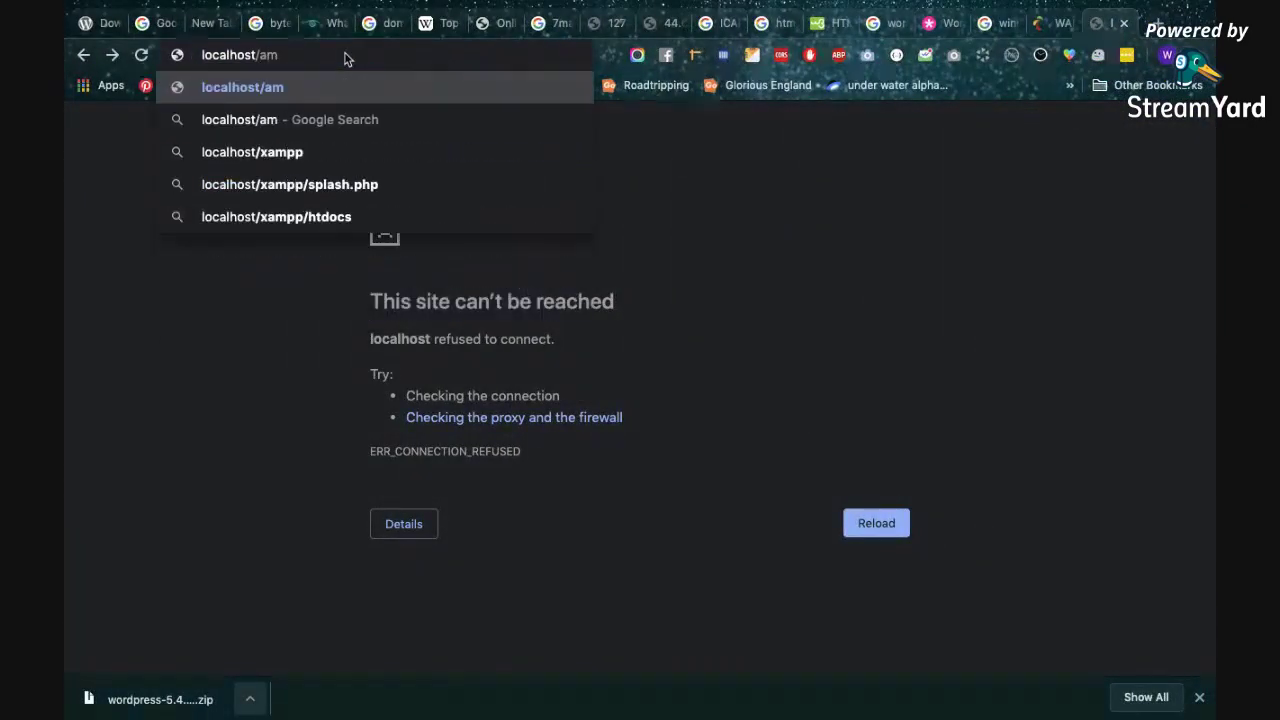
text(pps)
key(Return)
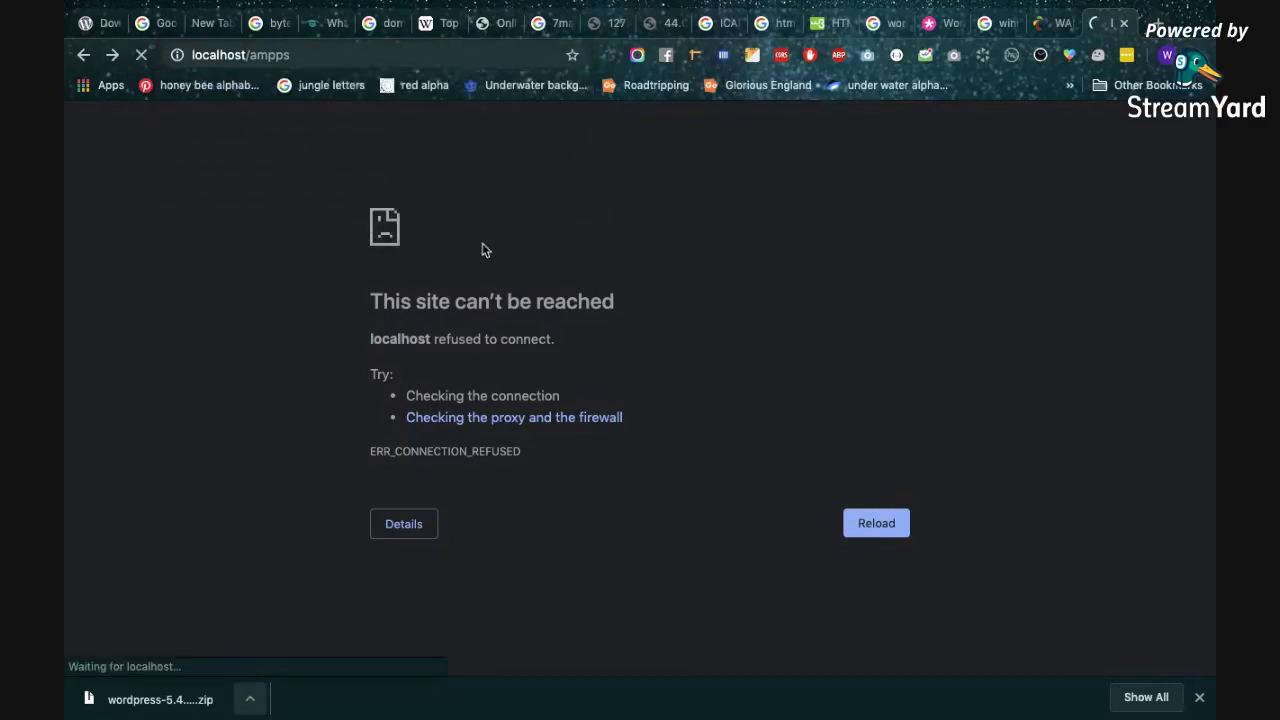
scroll(483, 250, down, 3)
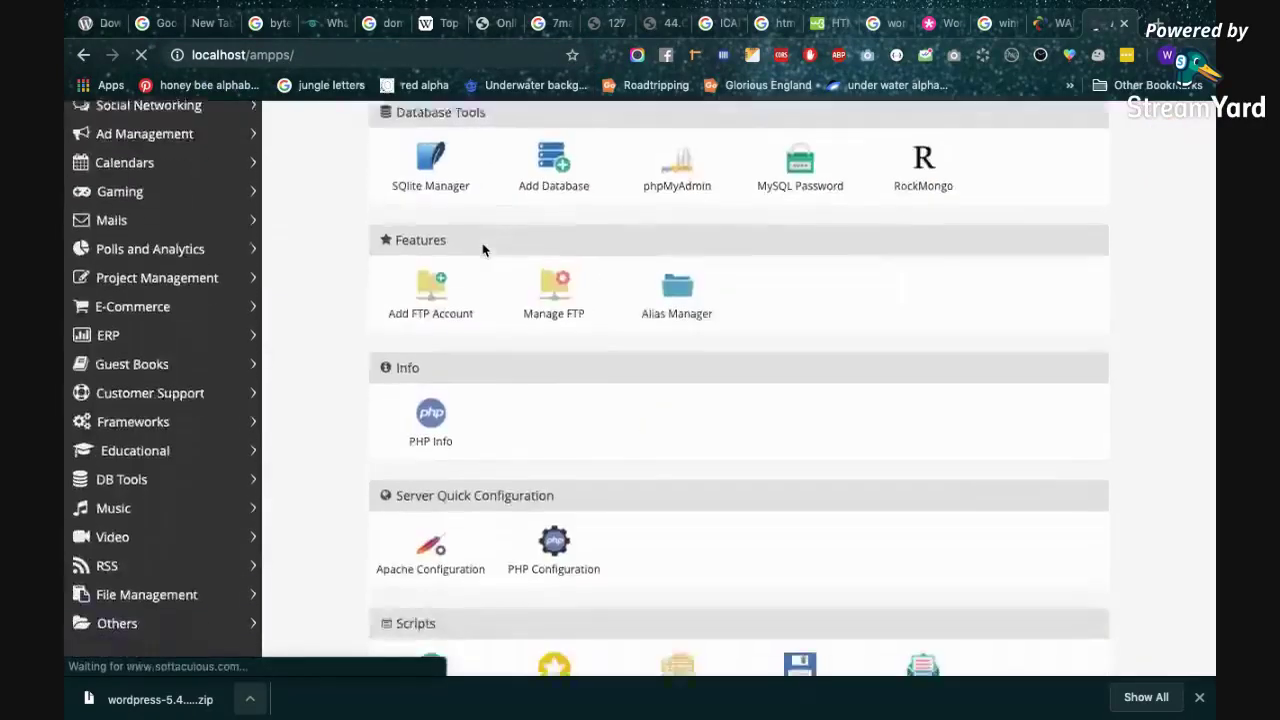
scroll(483, 250, down, 2)
scroll(483, 250, up, 5)
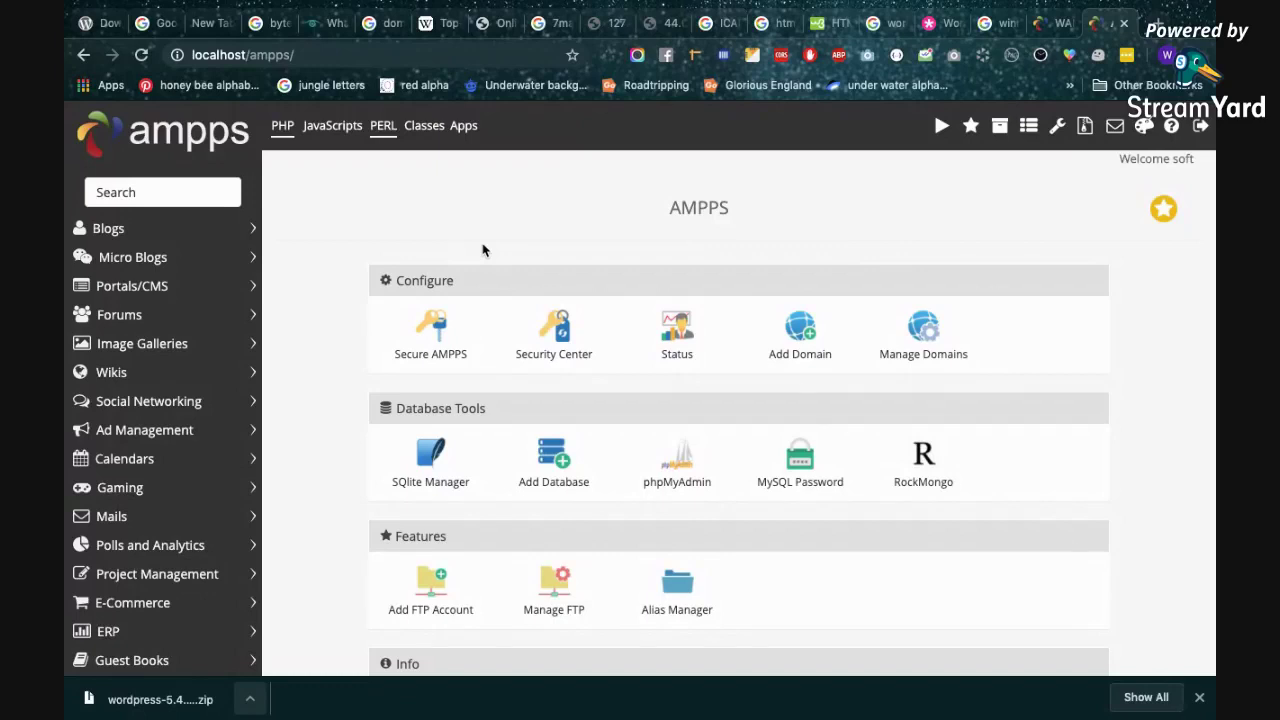
scroll(483, 249, down, 1)
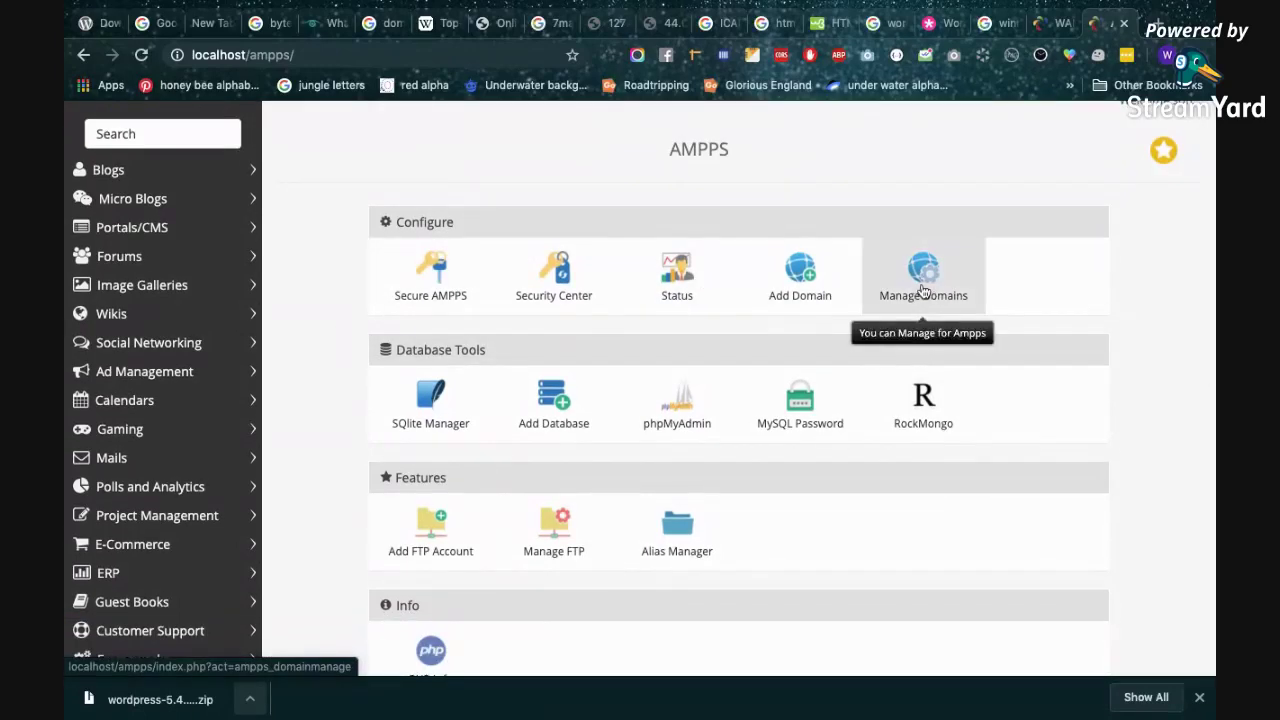
Open Manage Domains and scroll the list of local domains, like gotrip.io and dryg.io, with their paths.
click(923, 290)
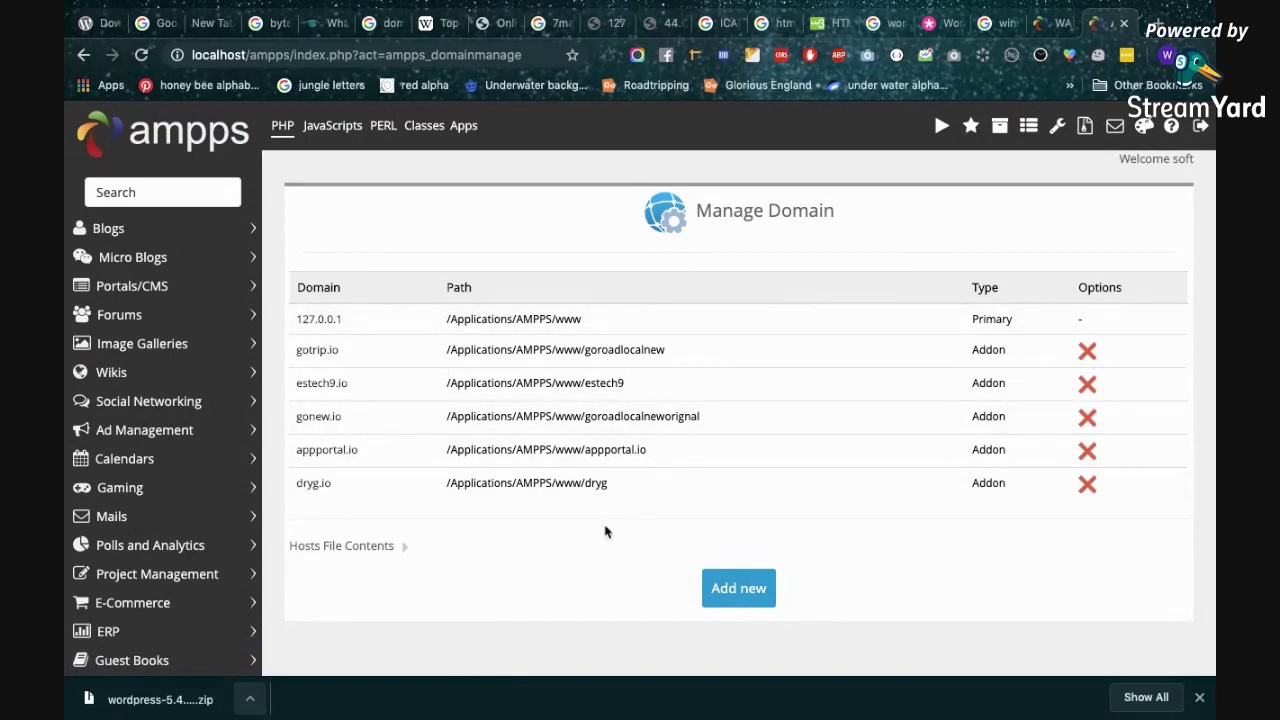
scroll(601, 313, down, 2)
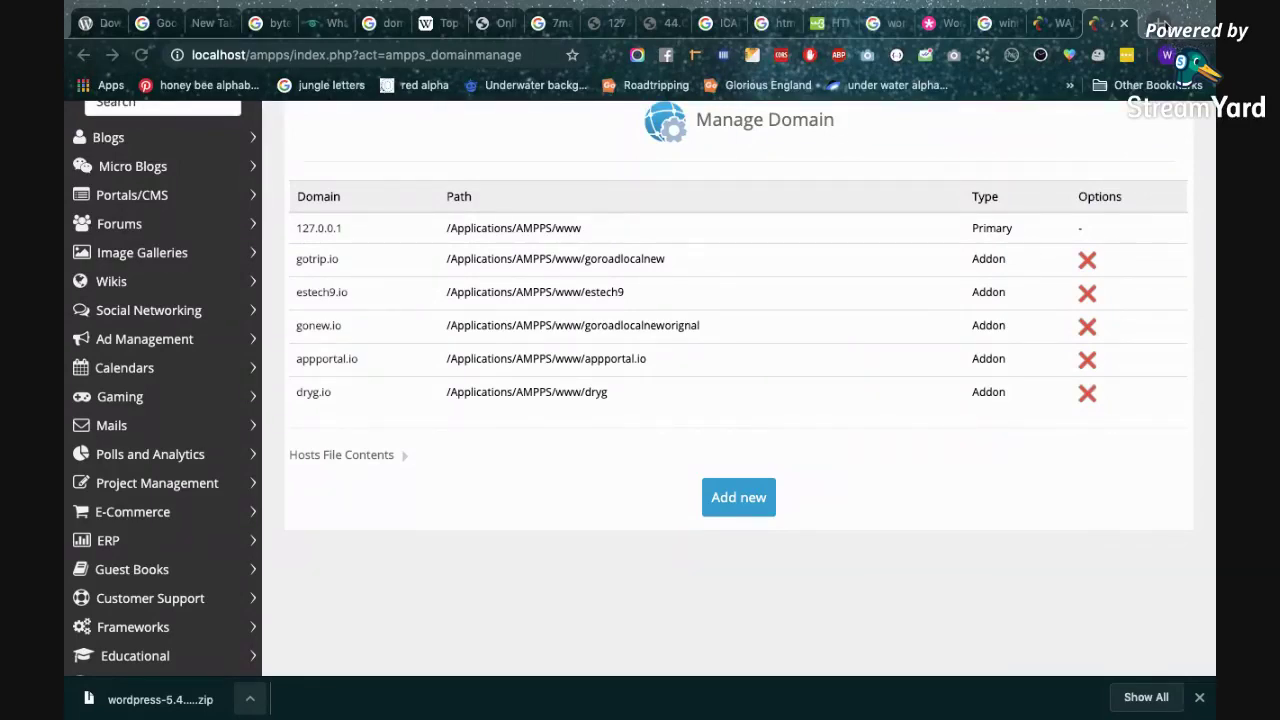
Search Google in a new tab for 'mysql stopped erro 2002'.
click(1160, 23)
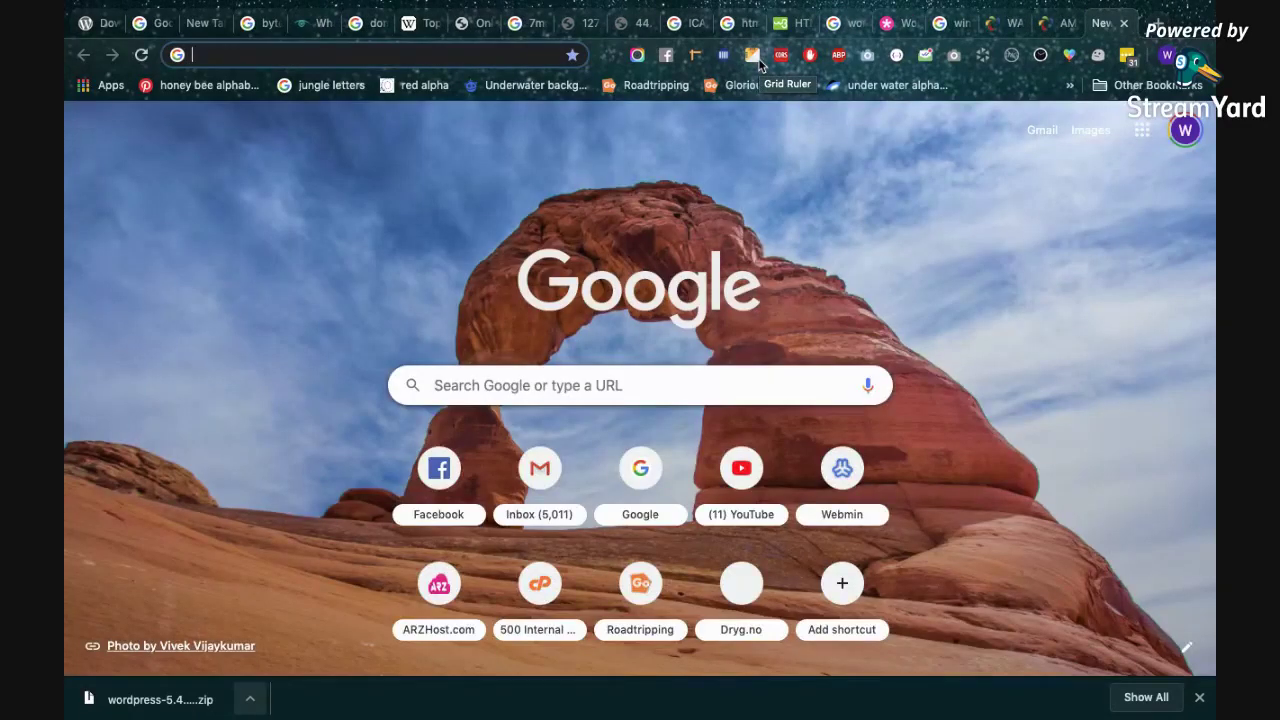
text(music)
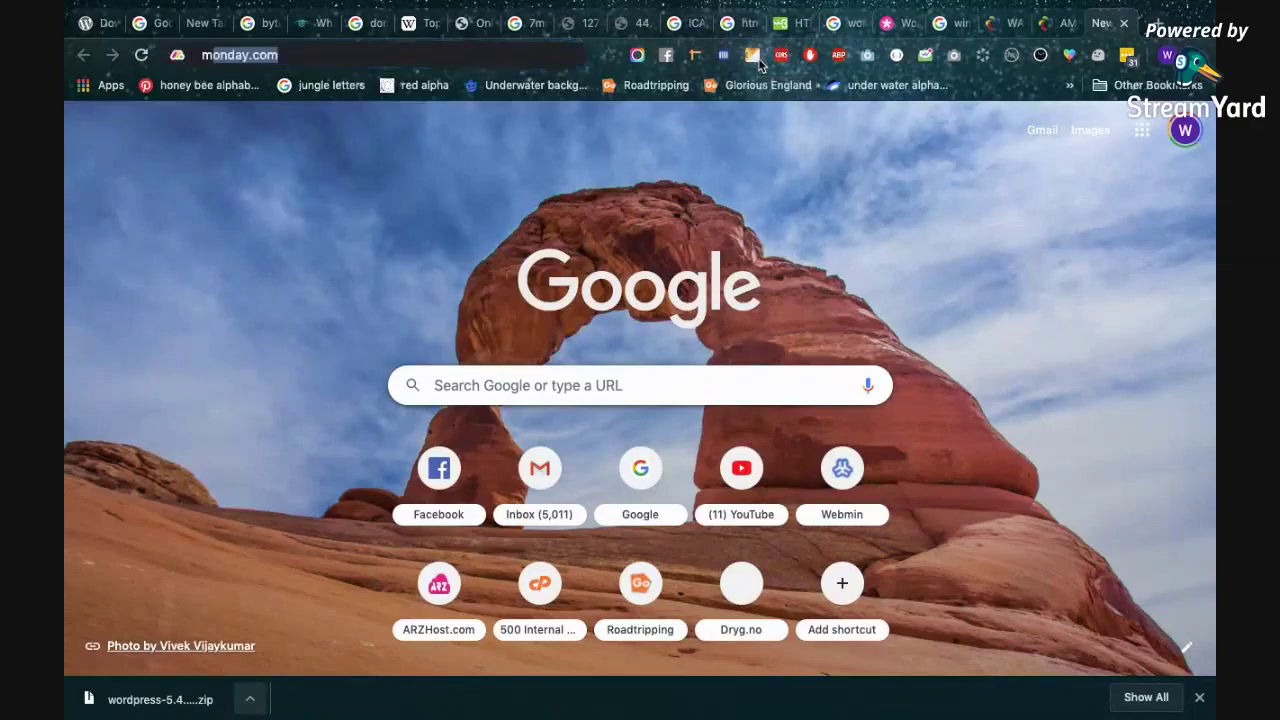
key(BackSpace)
key(BackSpace)
key(BackSpace)
key(BackSpace)
text(ysql)
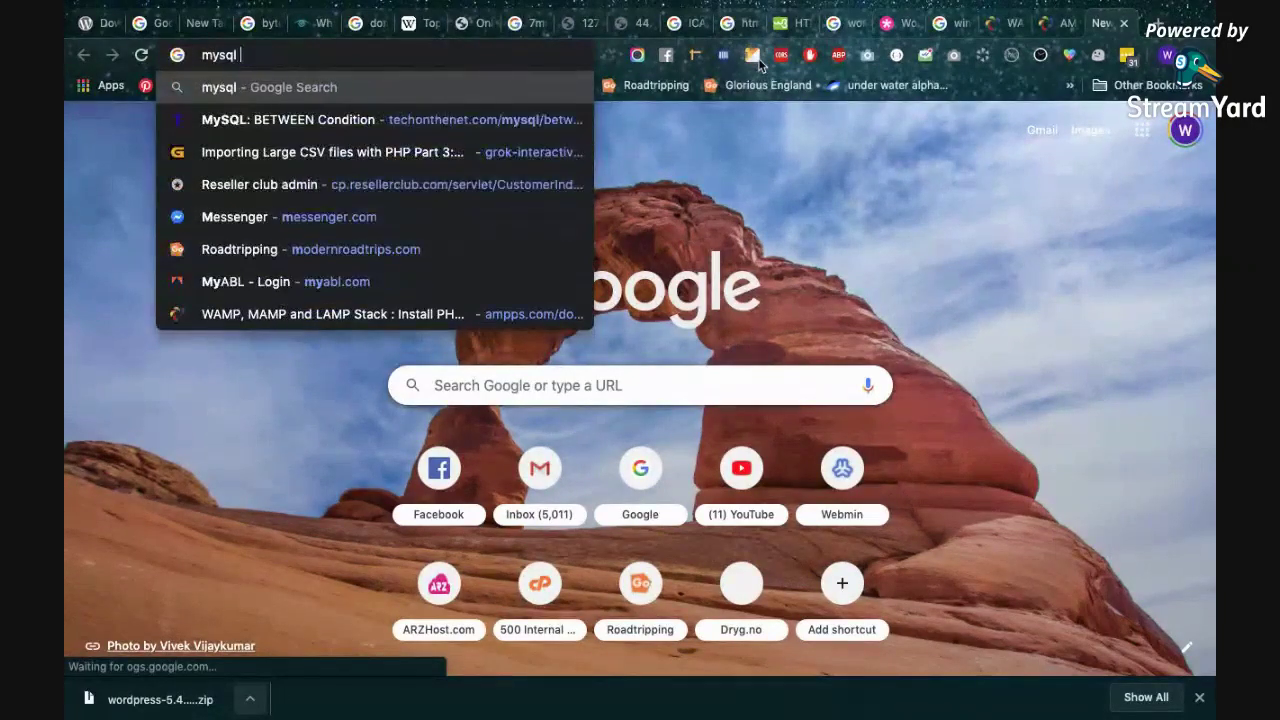
text( stop)
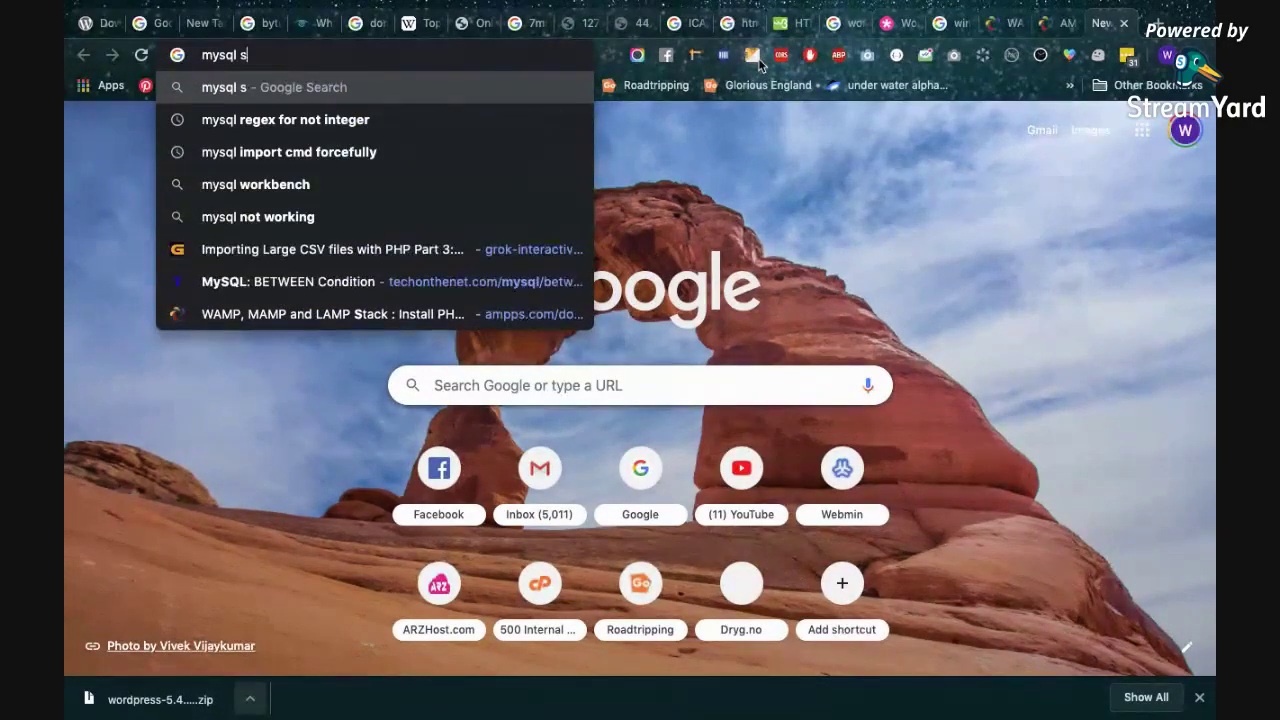
key(BackSpace)
text(opped)
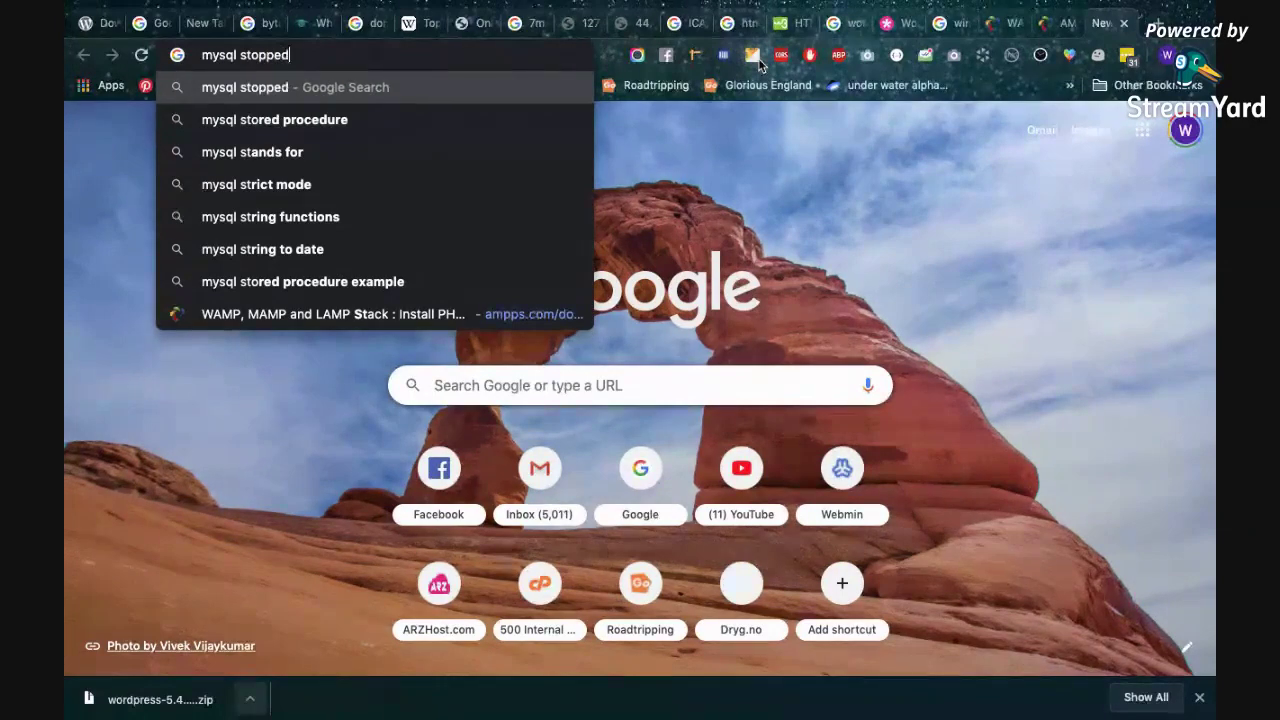
text( erro 2002)
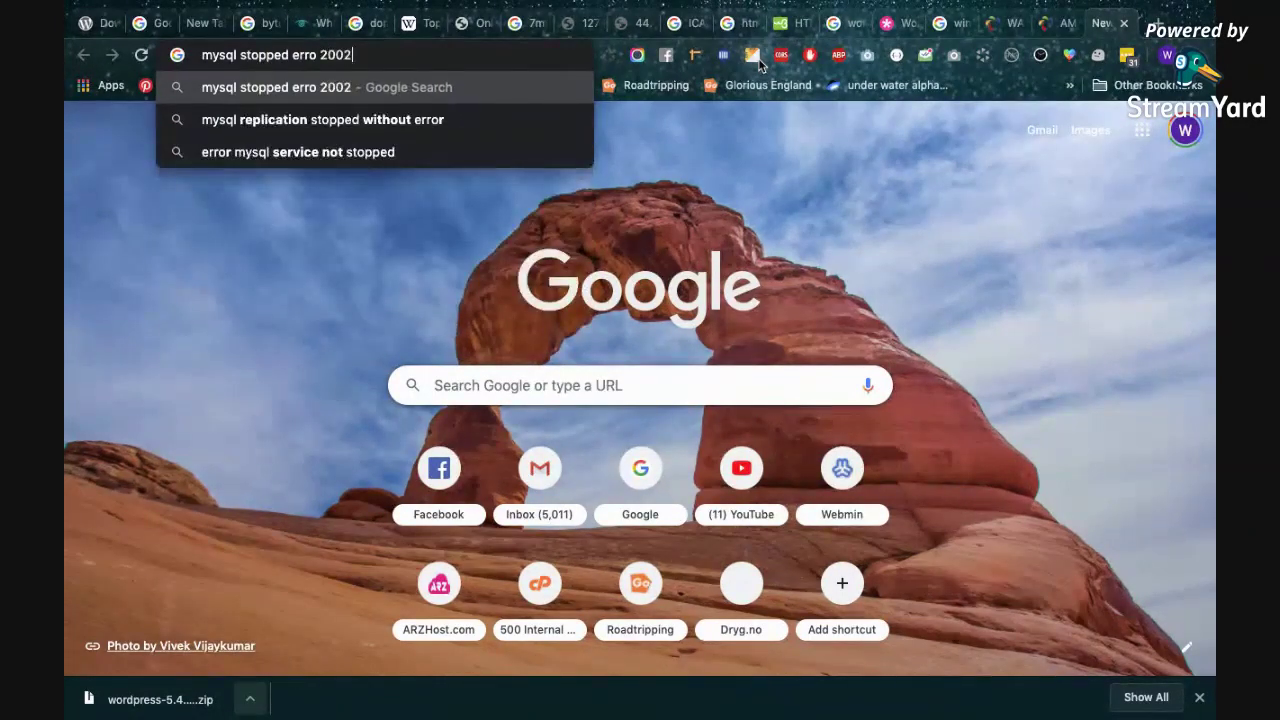
key(Return)
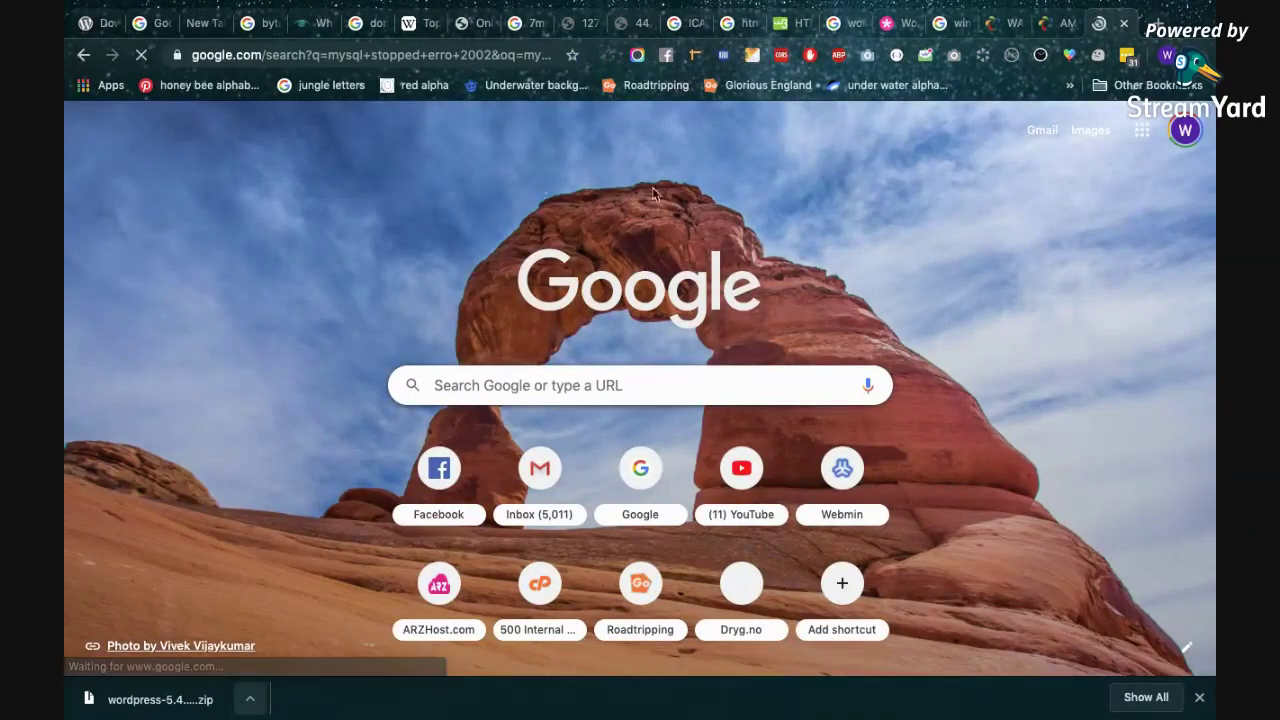
Scroll through the results and back up to the DigitalOcean socket-connection answer.
scroll(438, 367, down, 3)
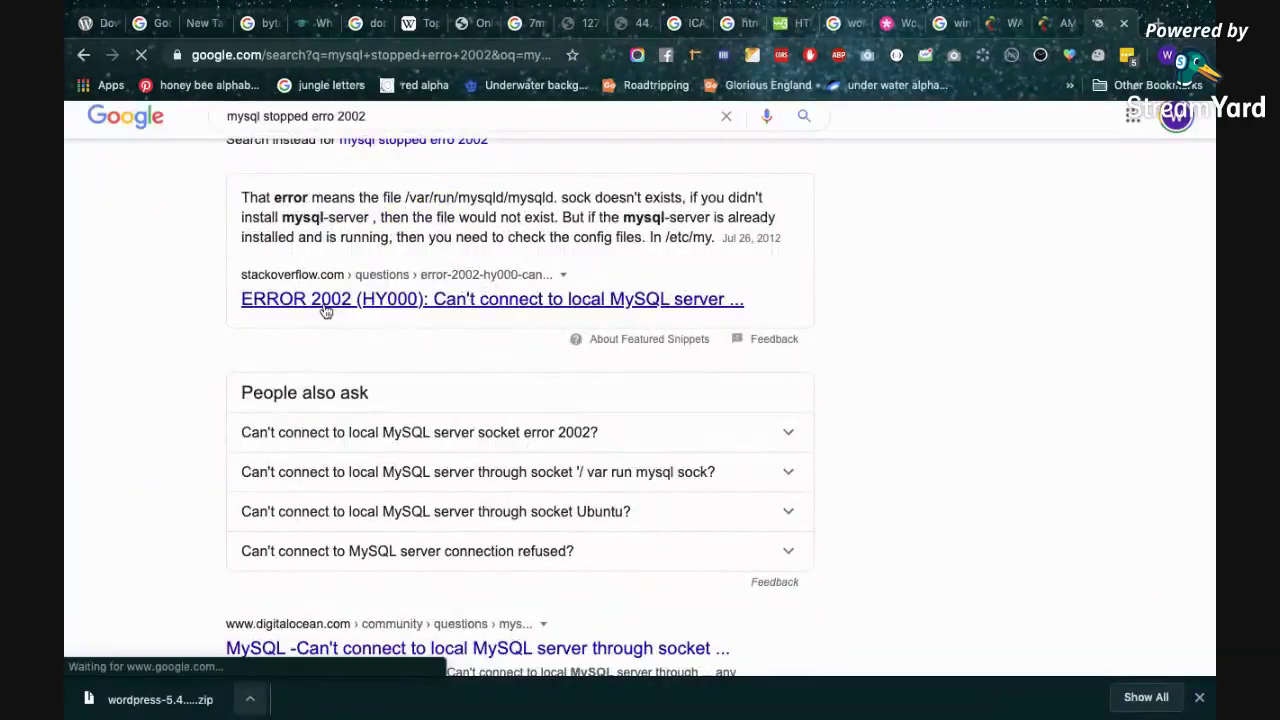
scroll(472, 312, down, 3)
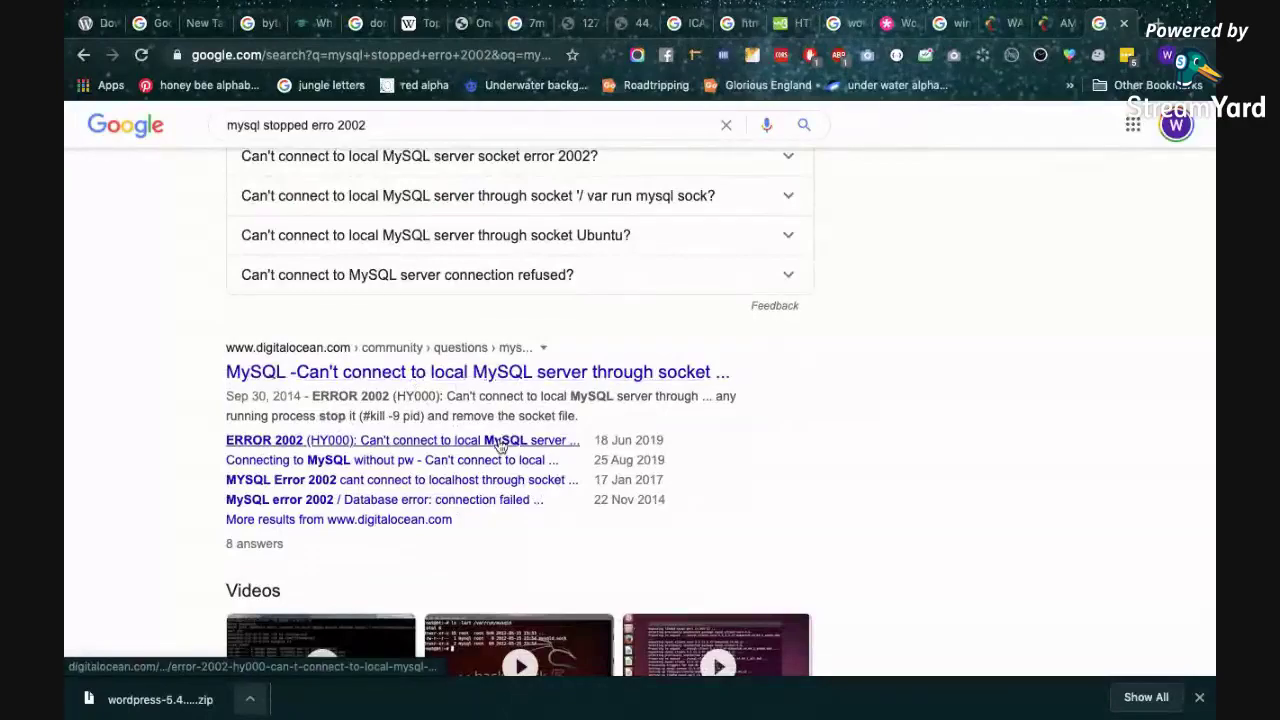
scroll(463, 360, down, 3)
scroll(455, 250, up, 7)
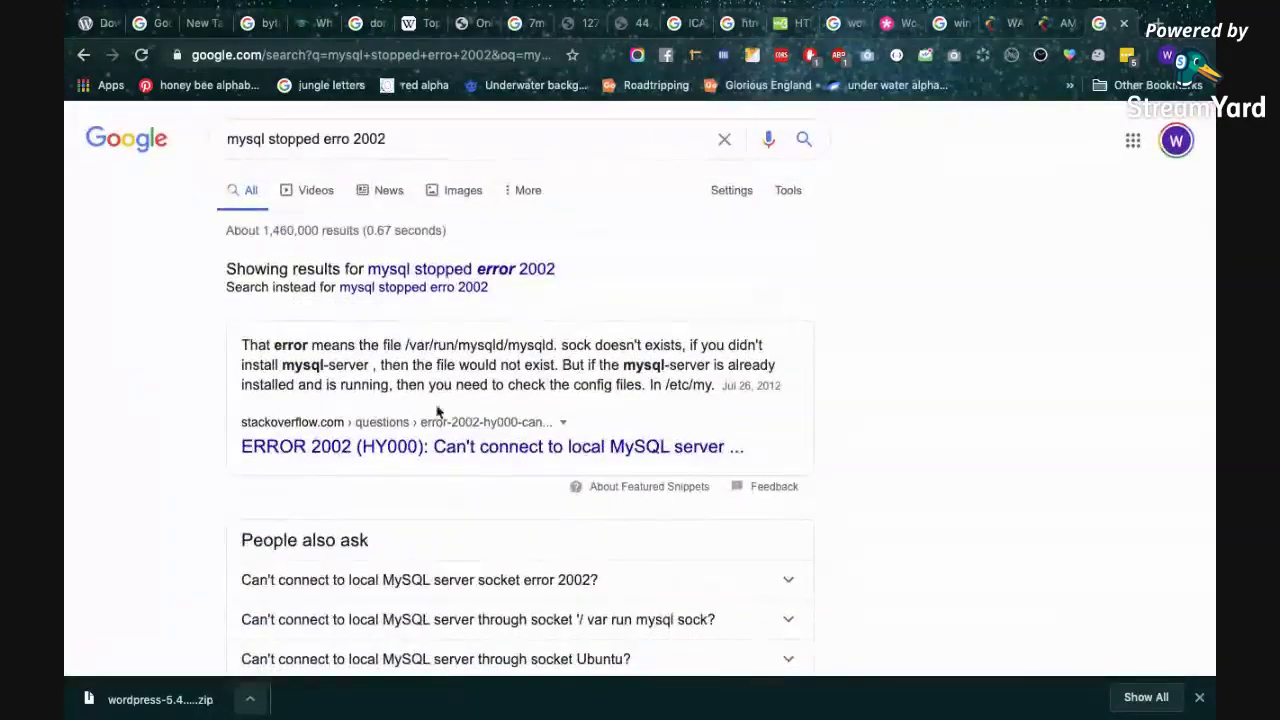
scroll(437, 420, down, 7)
scroll(465, 520, down, 1)
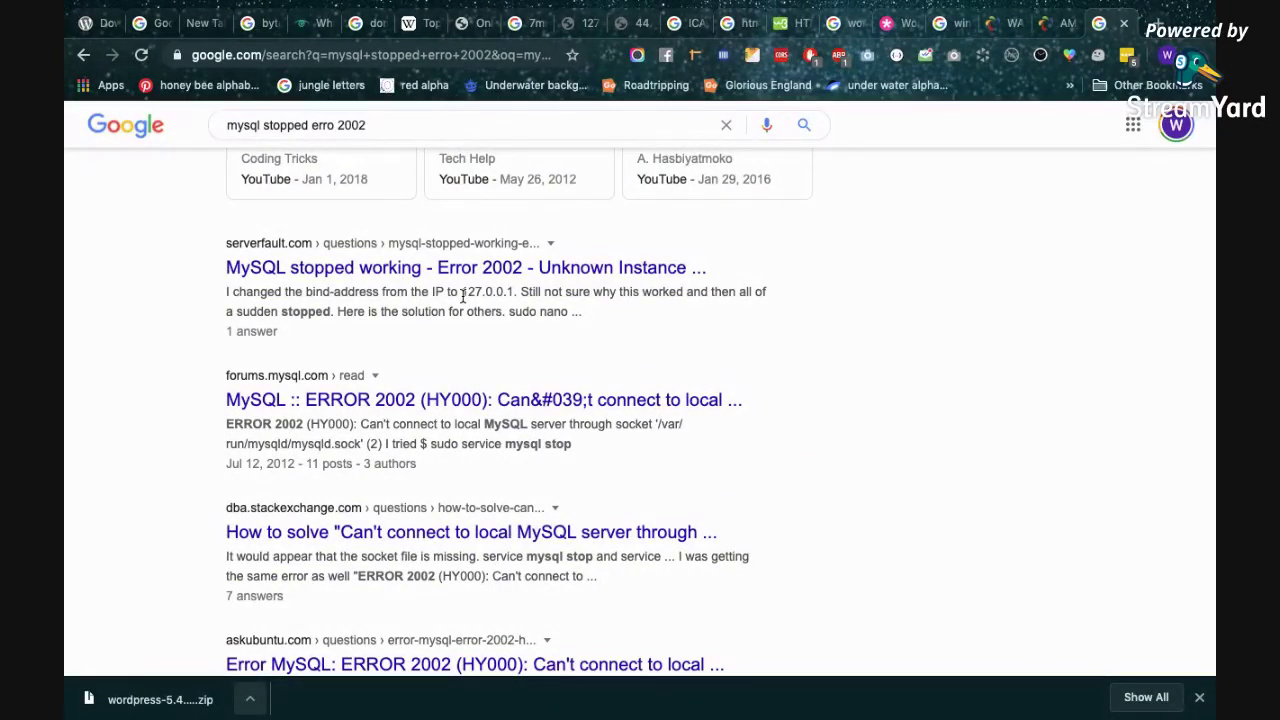
scroll(455, 260, up, 5)
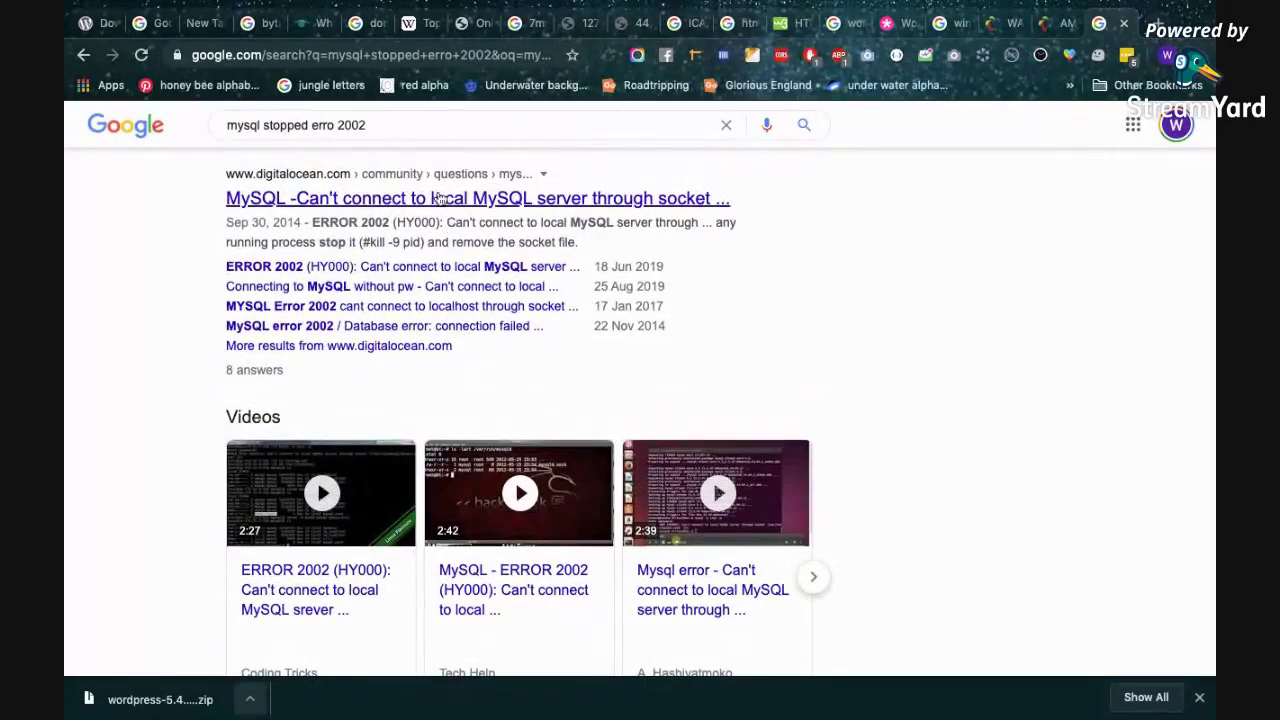
Read the DigitalOcean MySQL socket question, whose comments suggest running /etc/init.d/mysql start.
click(438, 197)
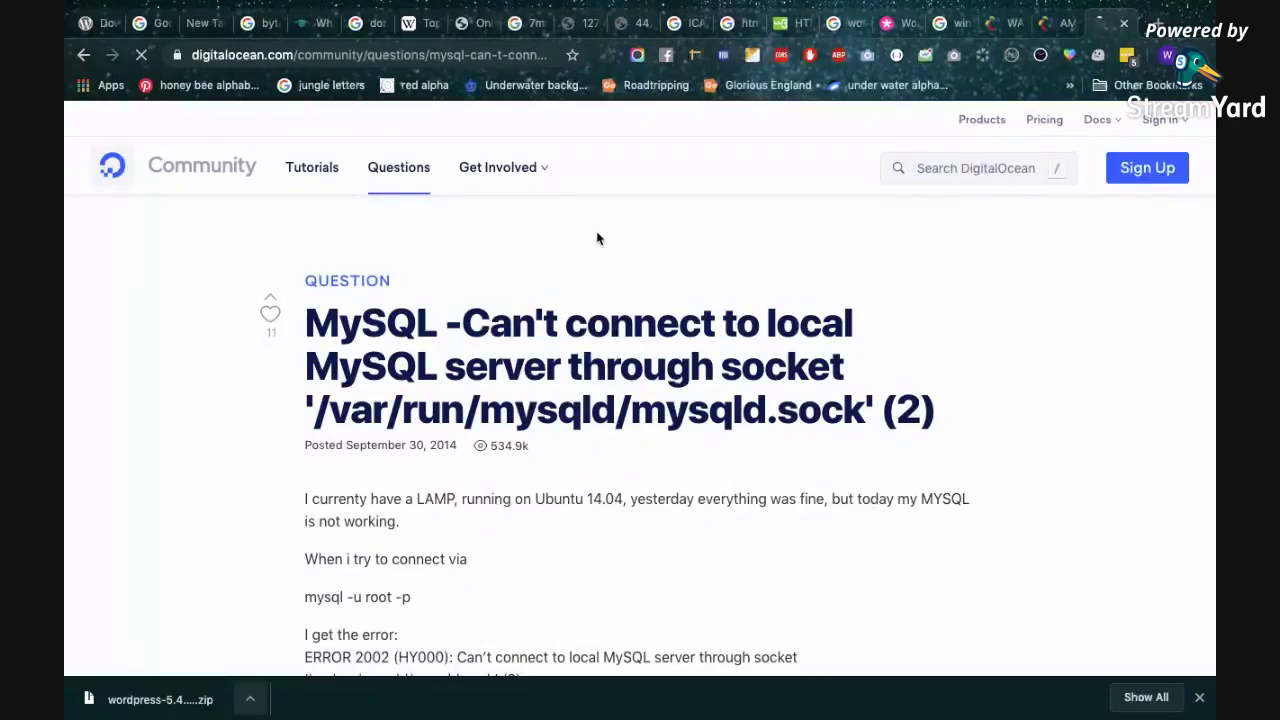
scroll(608, 494, down, 5)
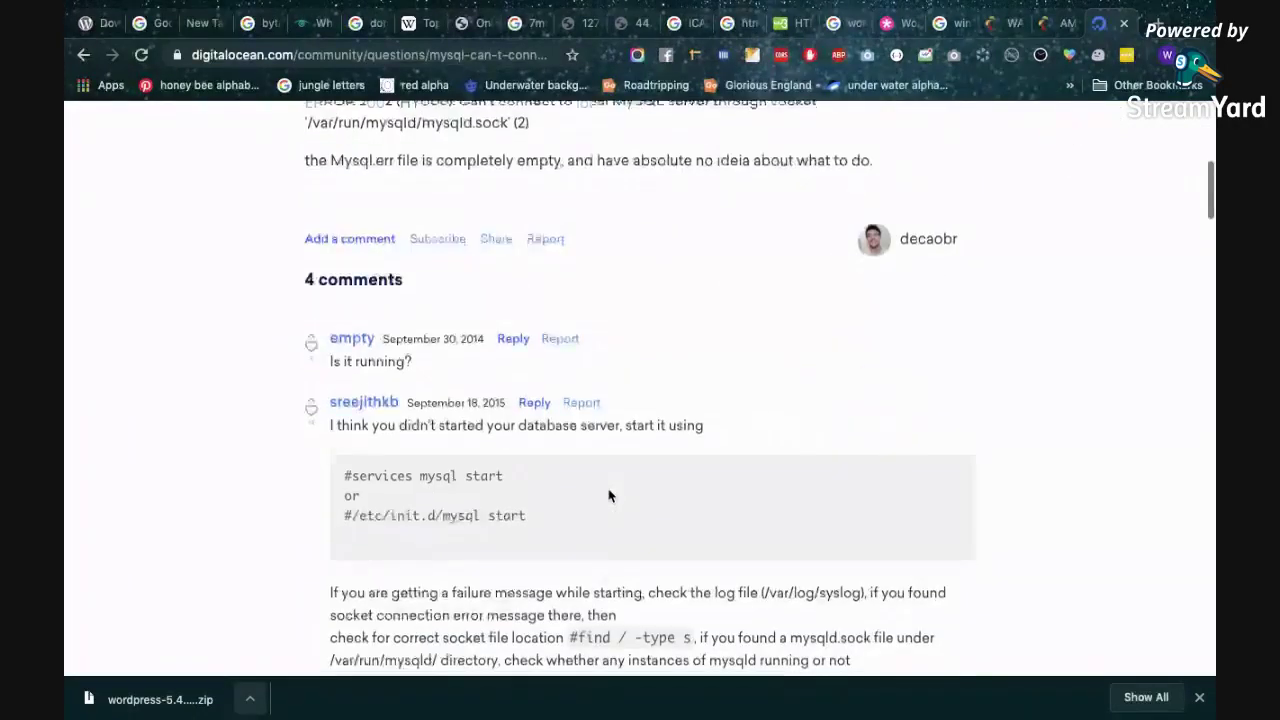
scroll(608, 494, down, 10)
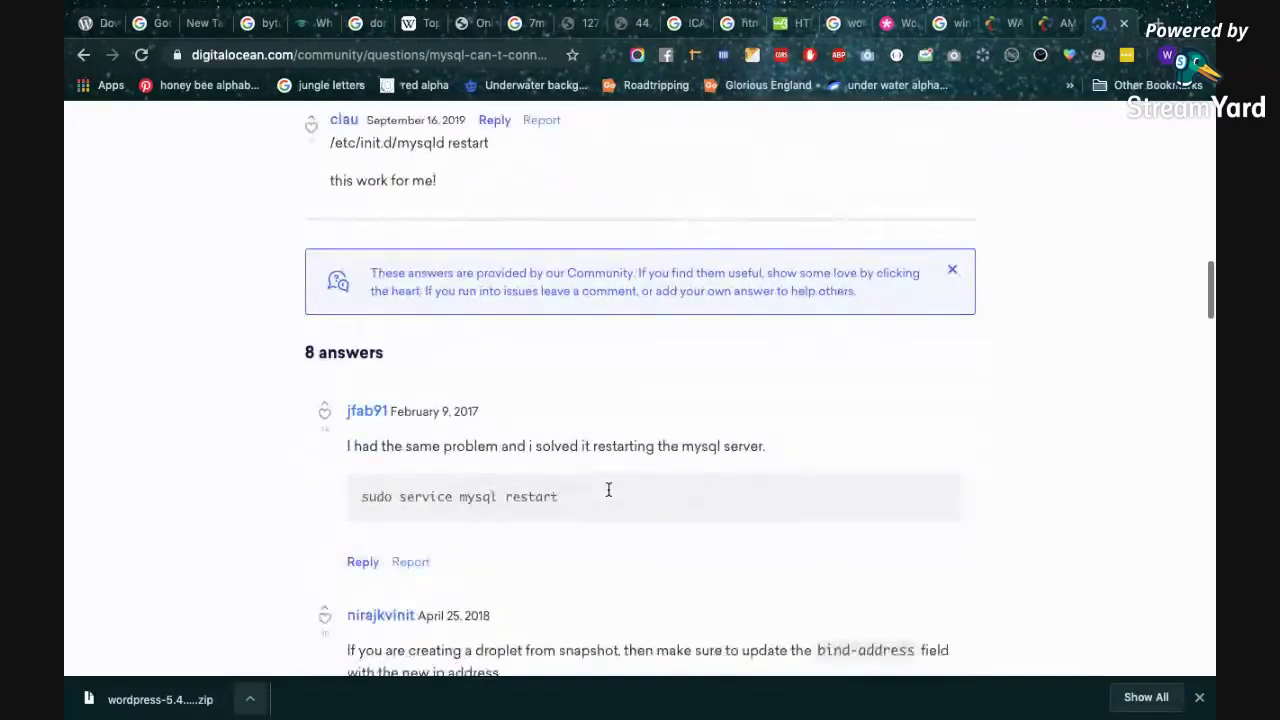
scroll(608, 490, up, 3)
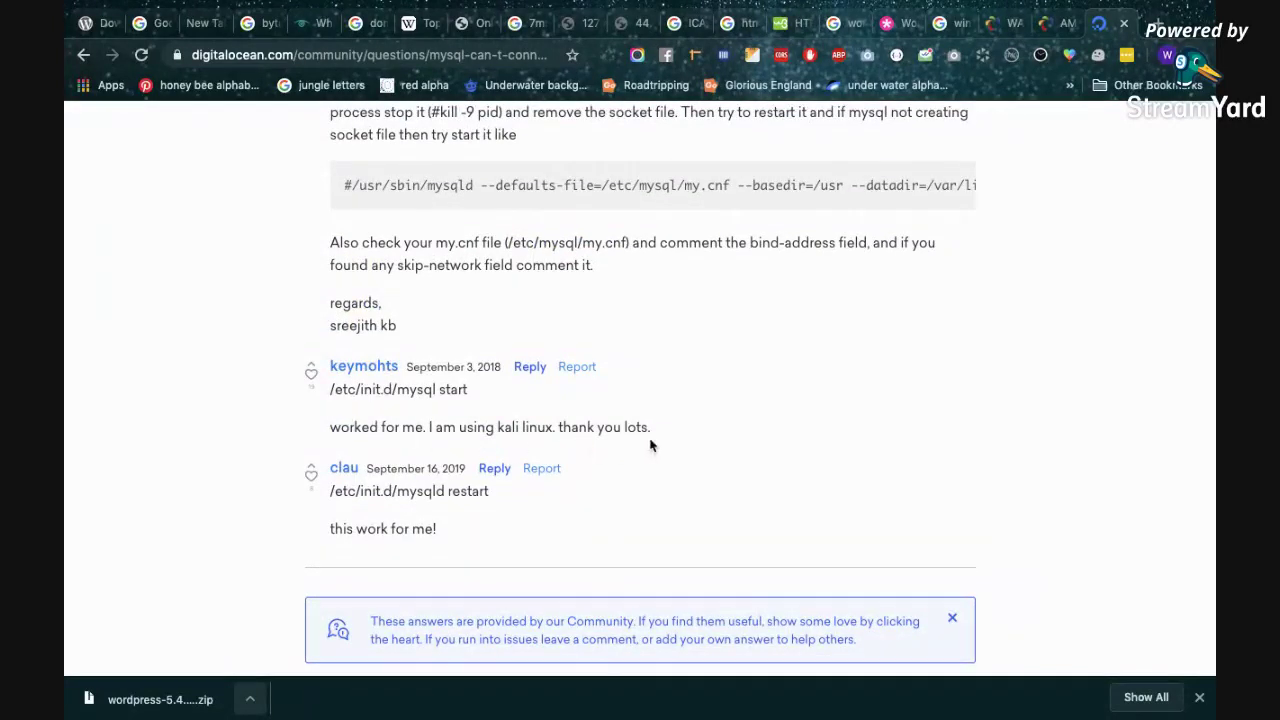
click(312, 384)
scroll(575, 505, down, 4)
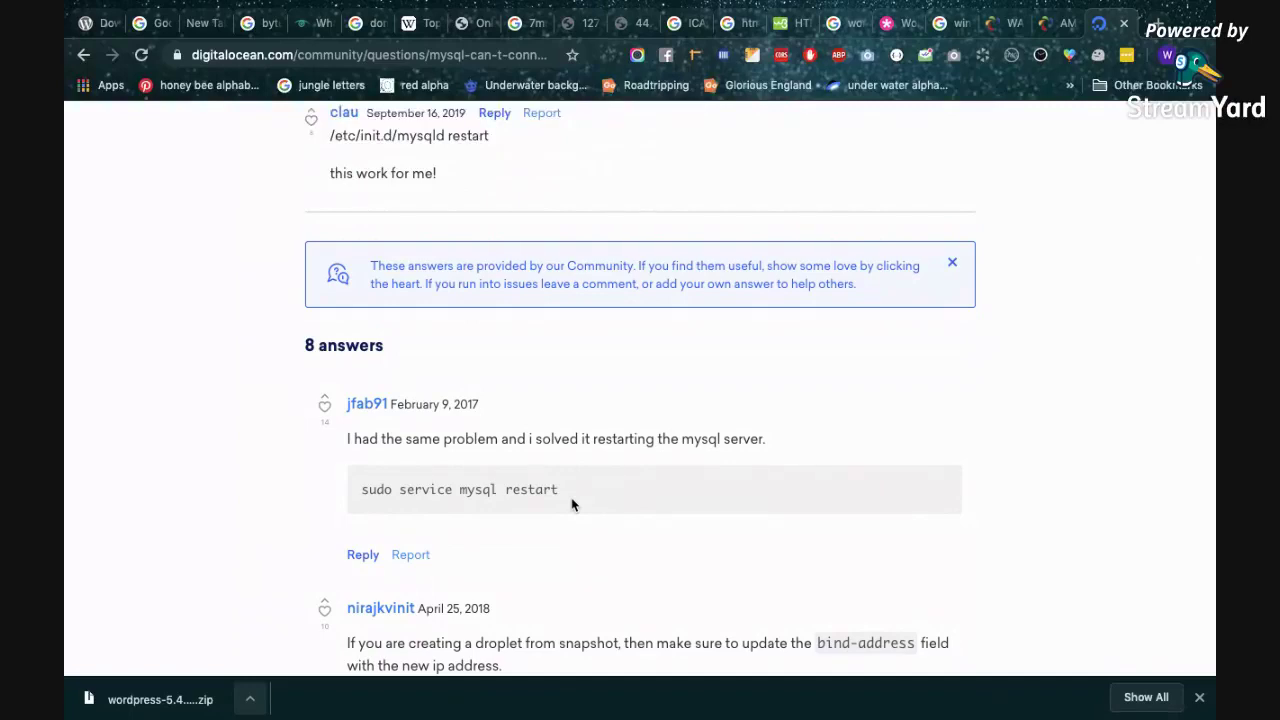
scroll(571, 500, up, 10)
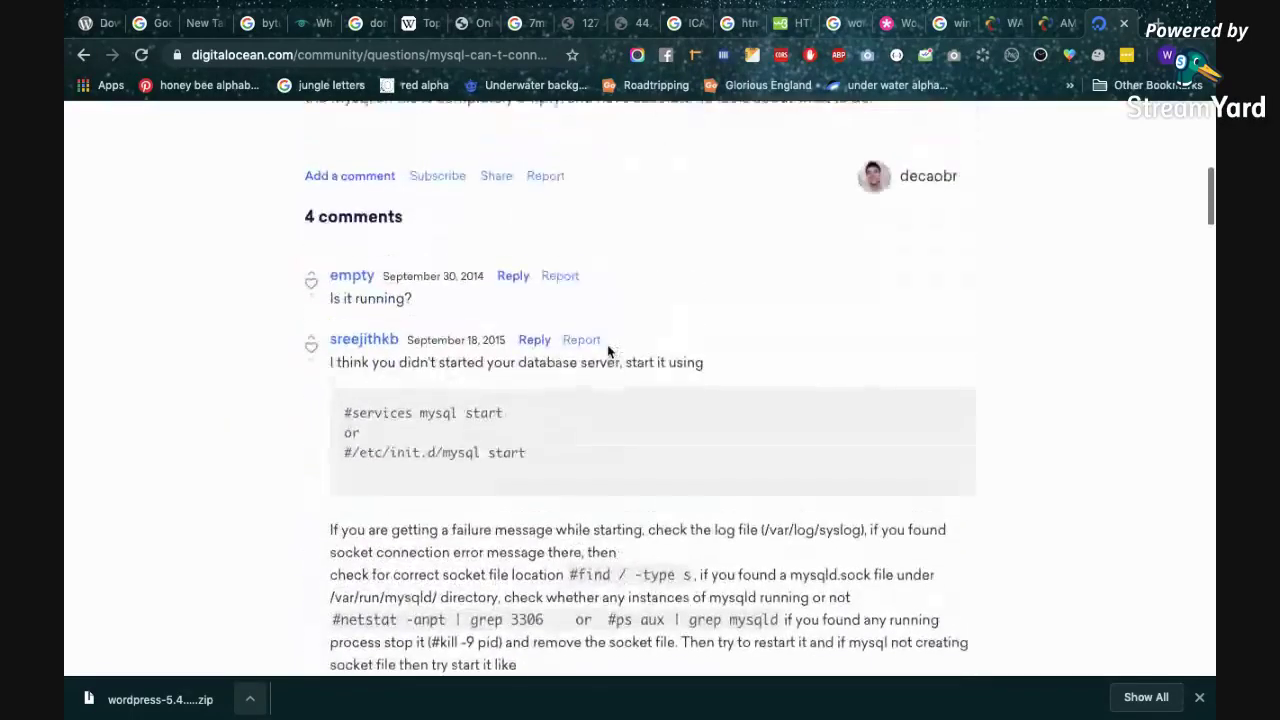
Review the AMPPS Manage Domain list again, then move through other tabs to the blank '7mart' search.
mouse_move(1064, 20)
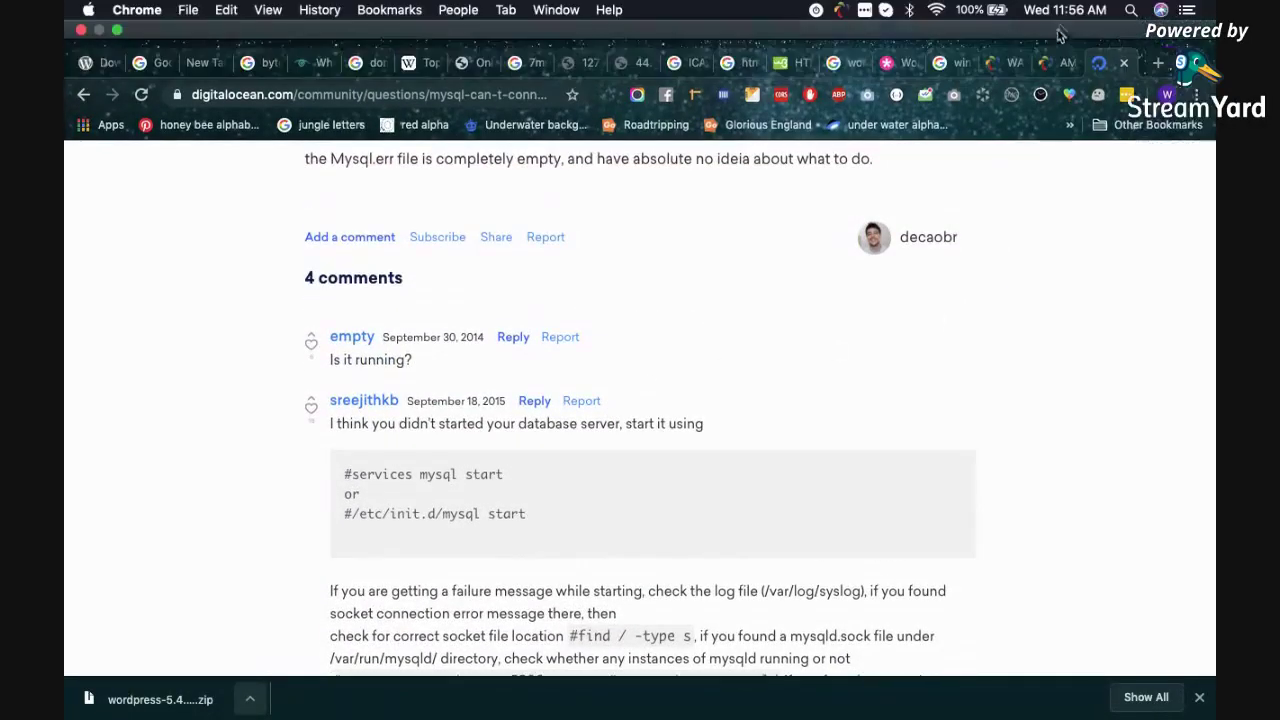
click(1060, 62)
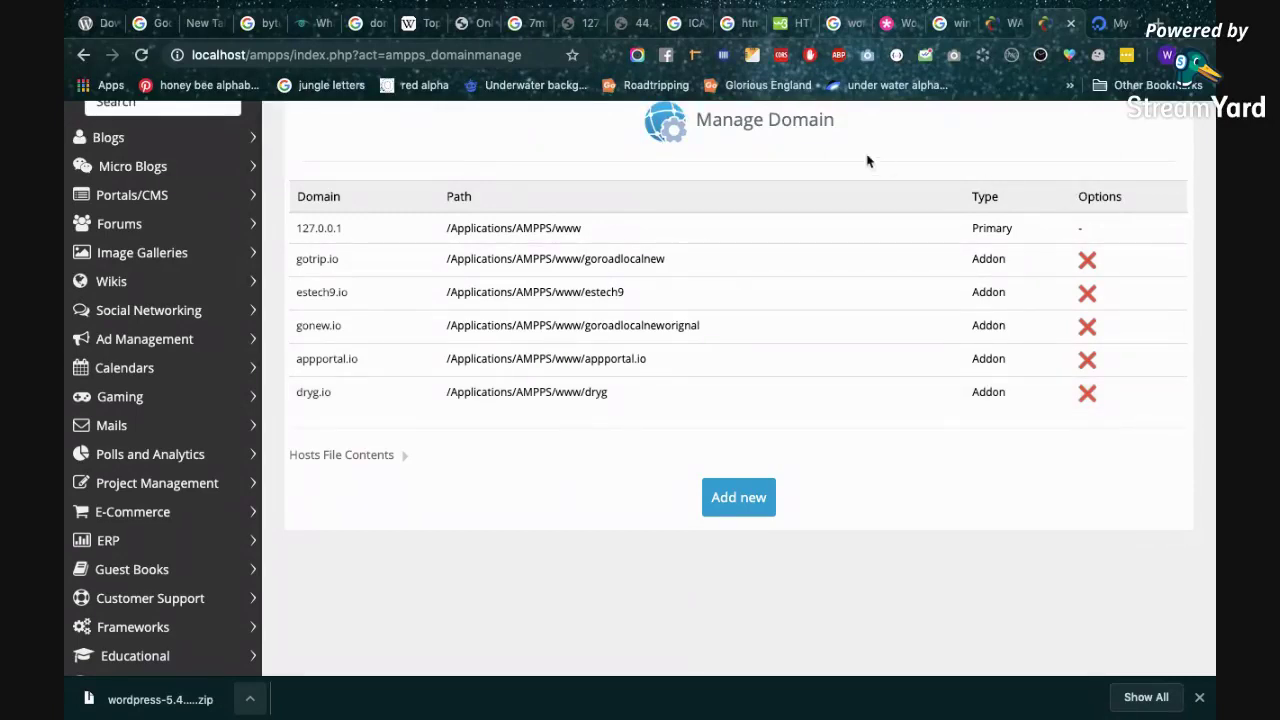
click(585, 24)
click(505, 28)
Dismiss the localhost notification prompt and search Google for 'UAC' in a new tab.
click(478, 24)
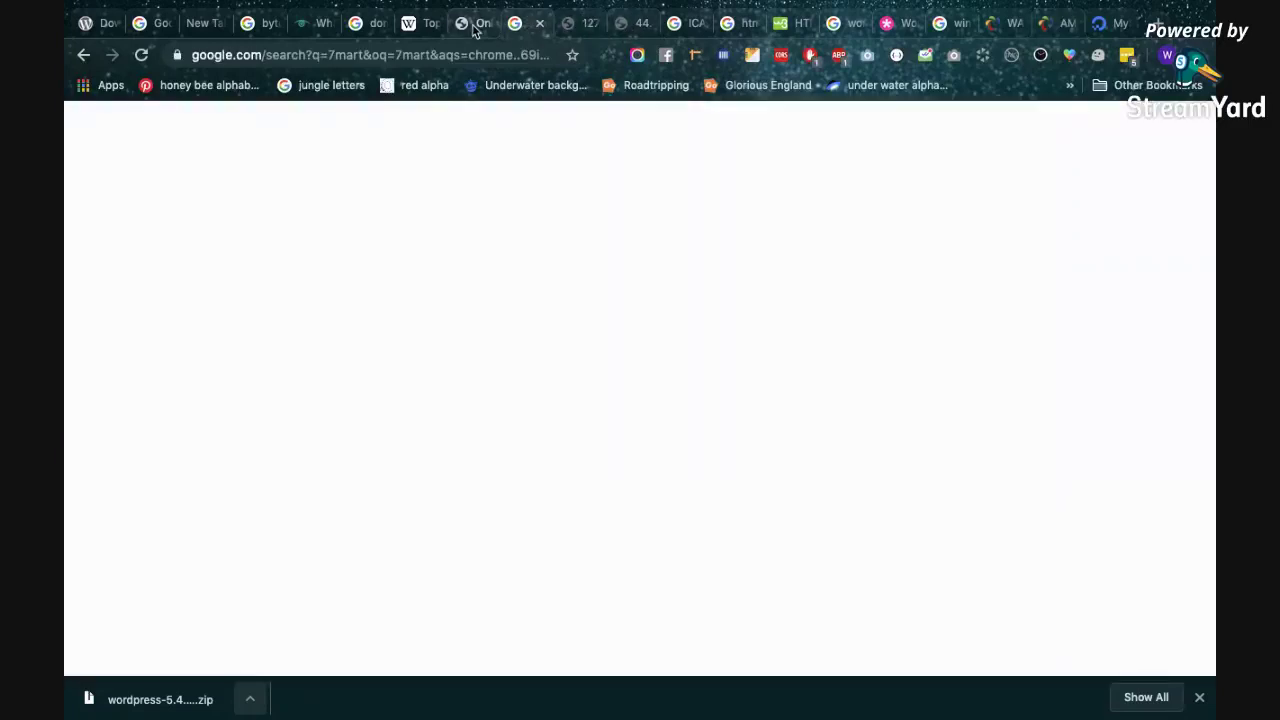
click(434, 83)
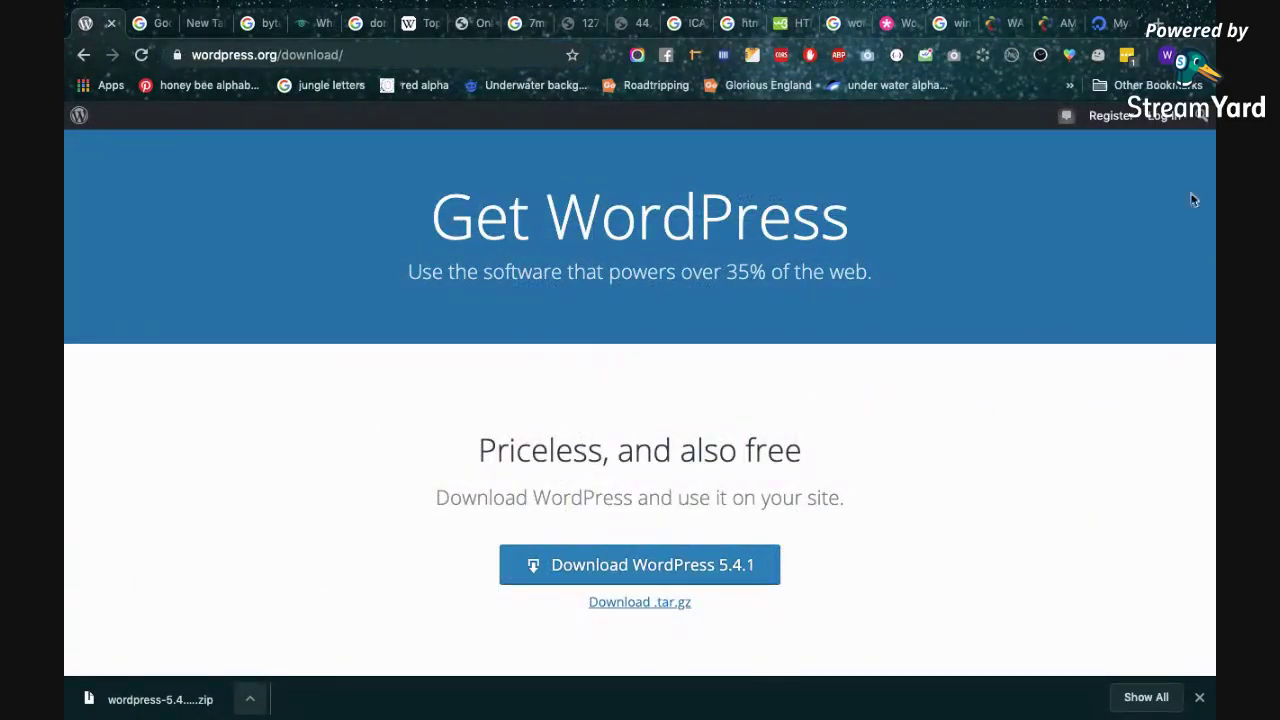
click(1160, 23)
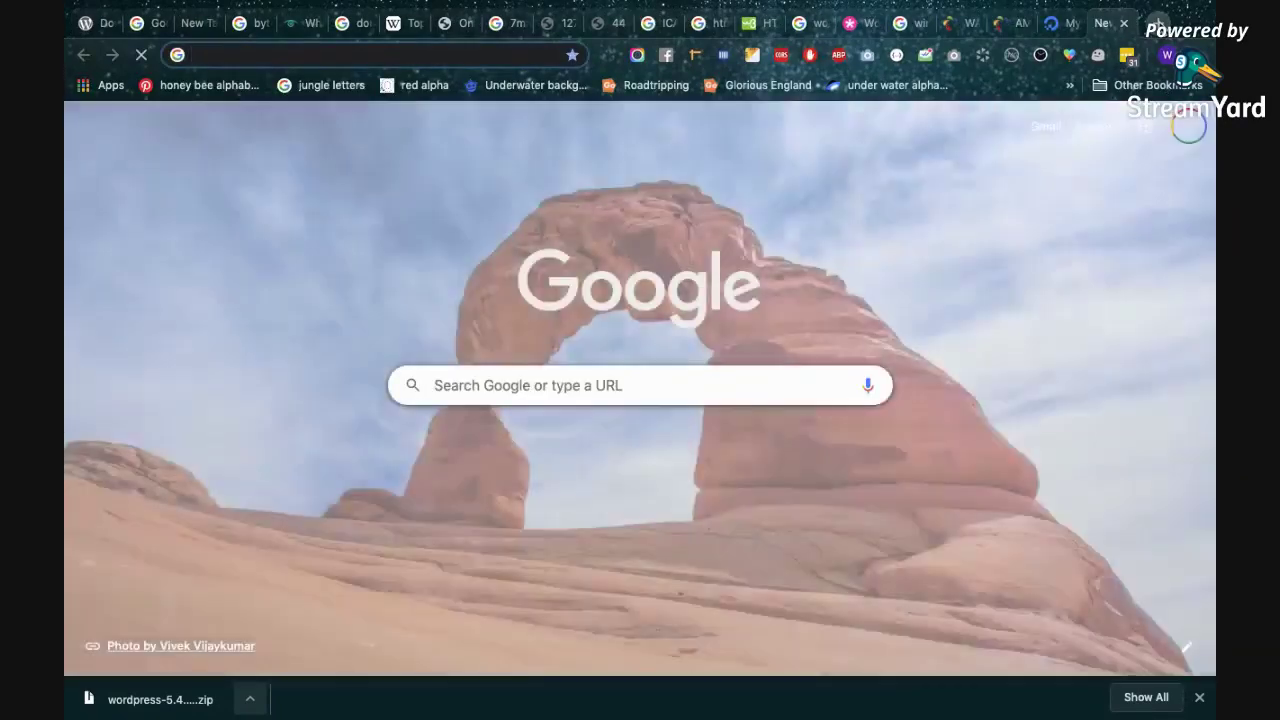
text(UAC)
key(Return)
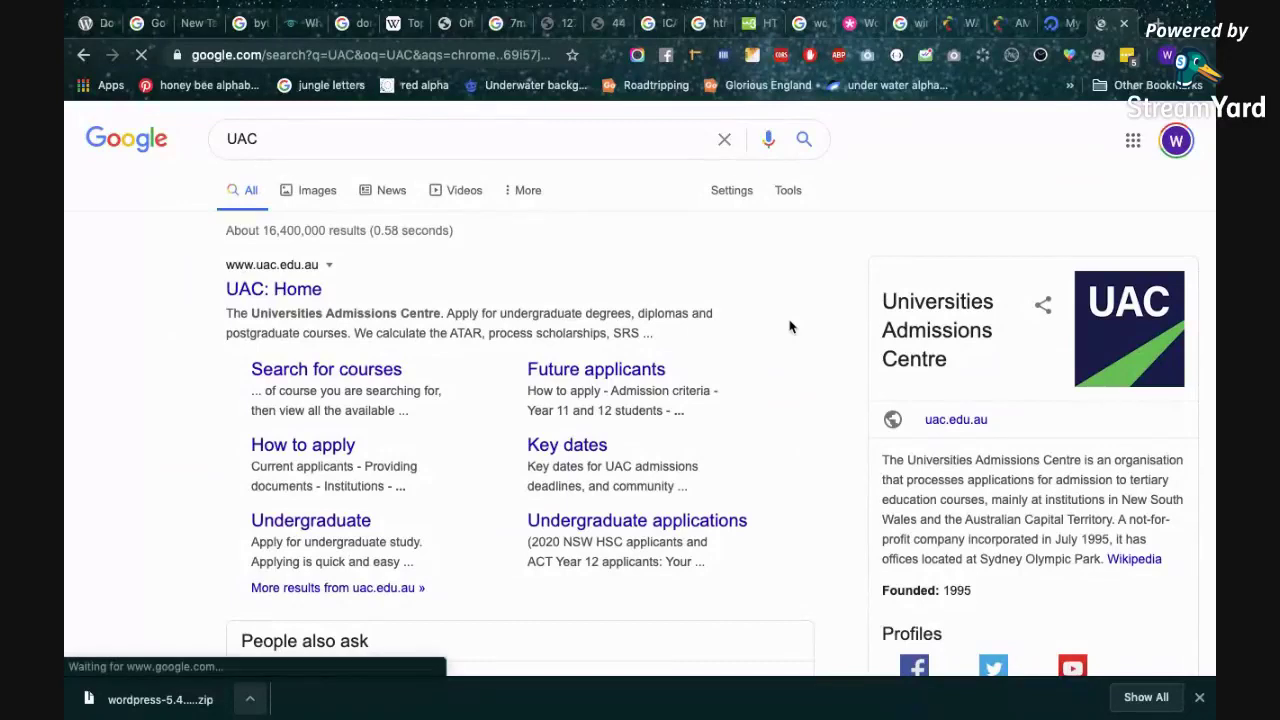
Refine the search to 'UAC control windows' and open the Articulate article in a background tab.
click(460, 129)
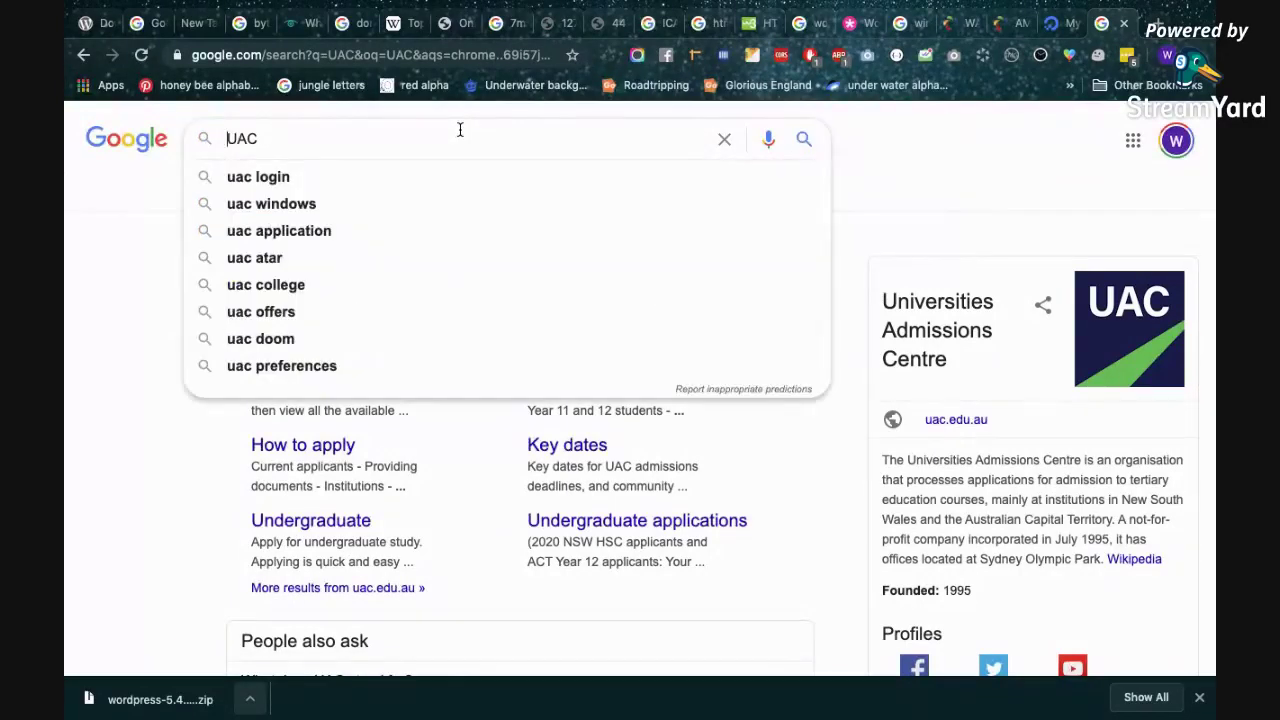
text(cont)
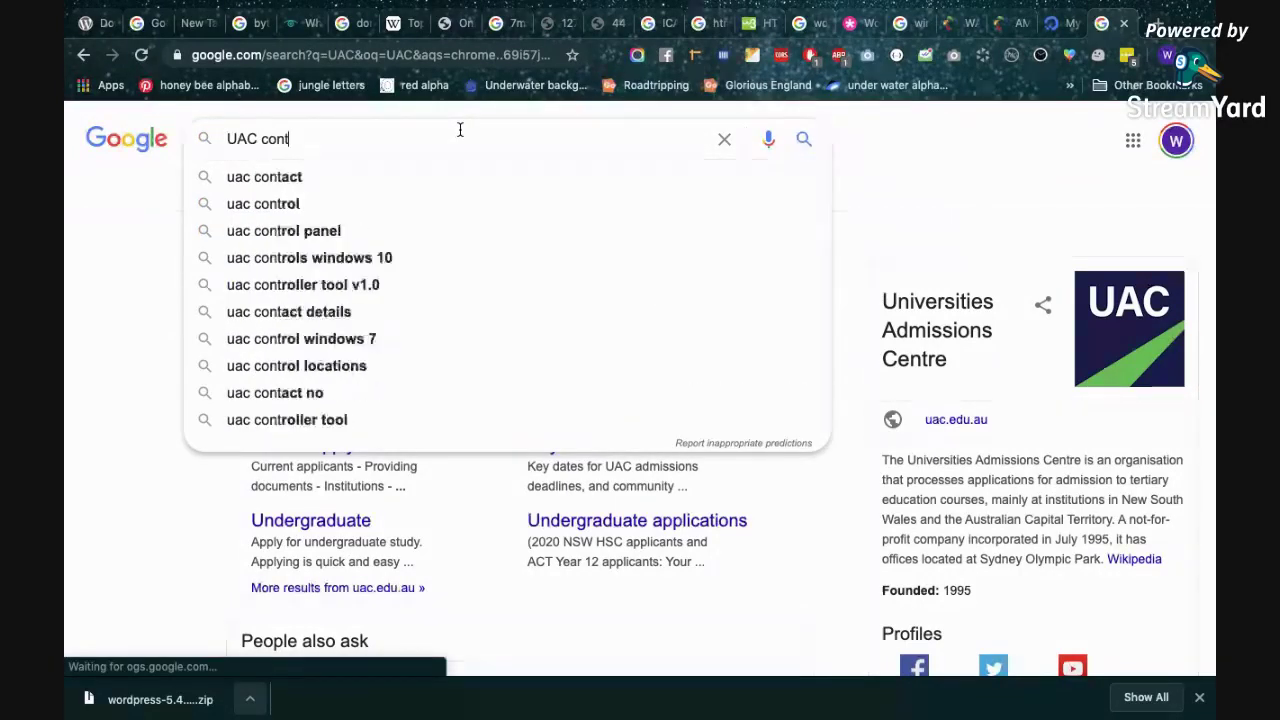
text(rol windows)
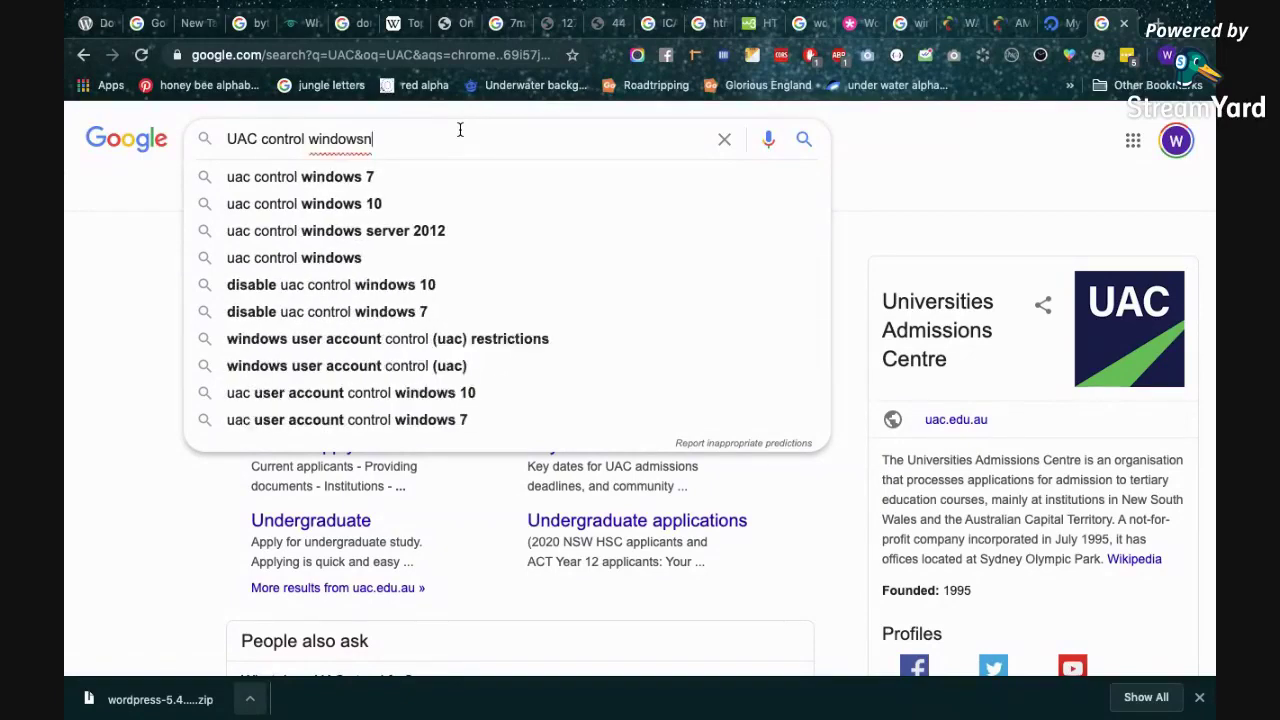
key(Return)
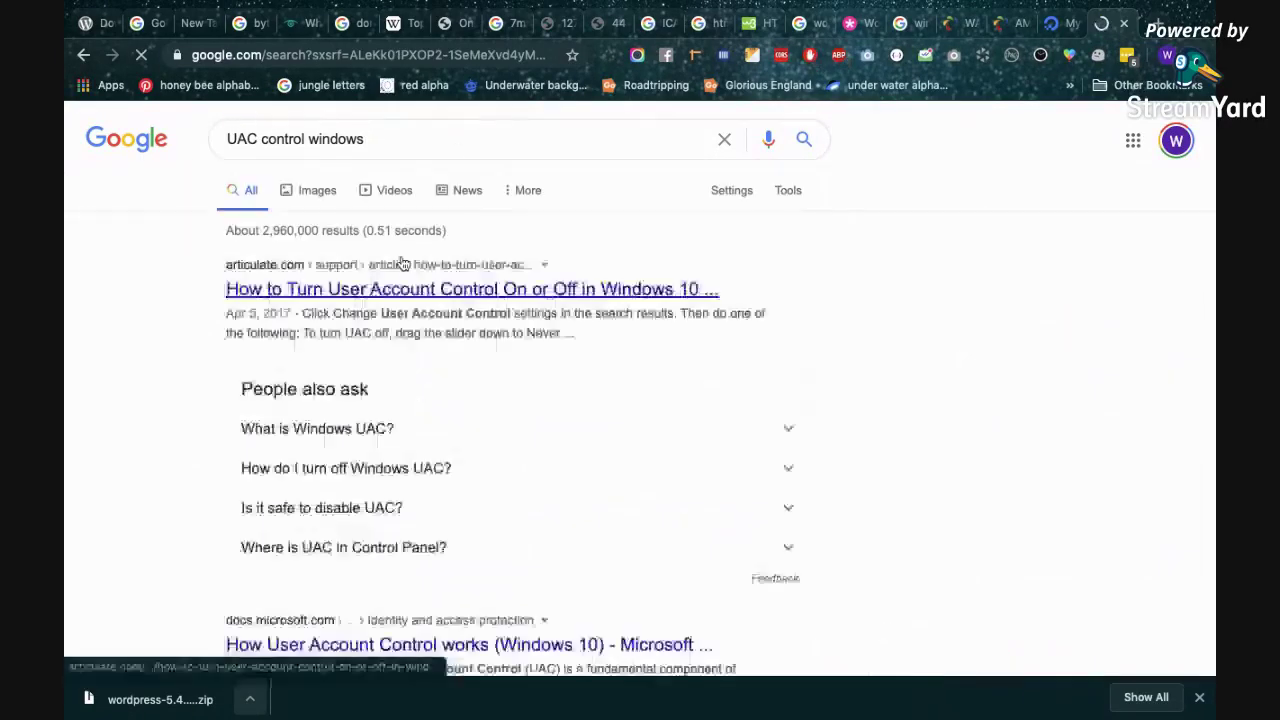
middle_click(404, 293)
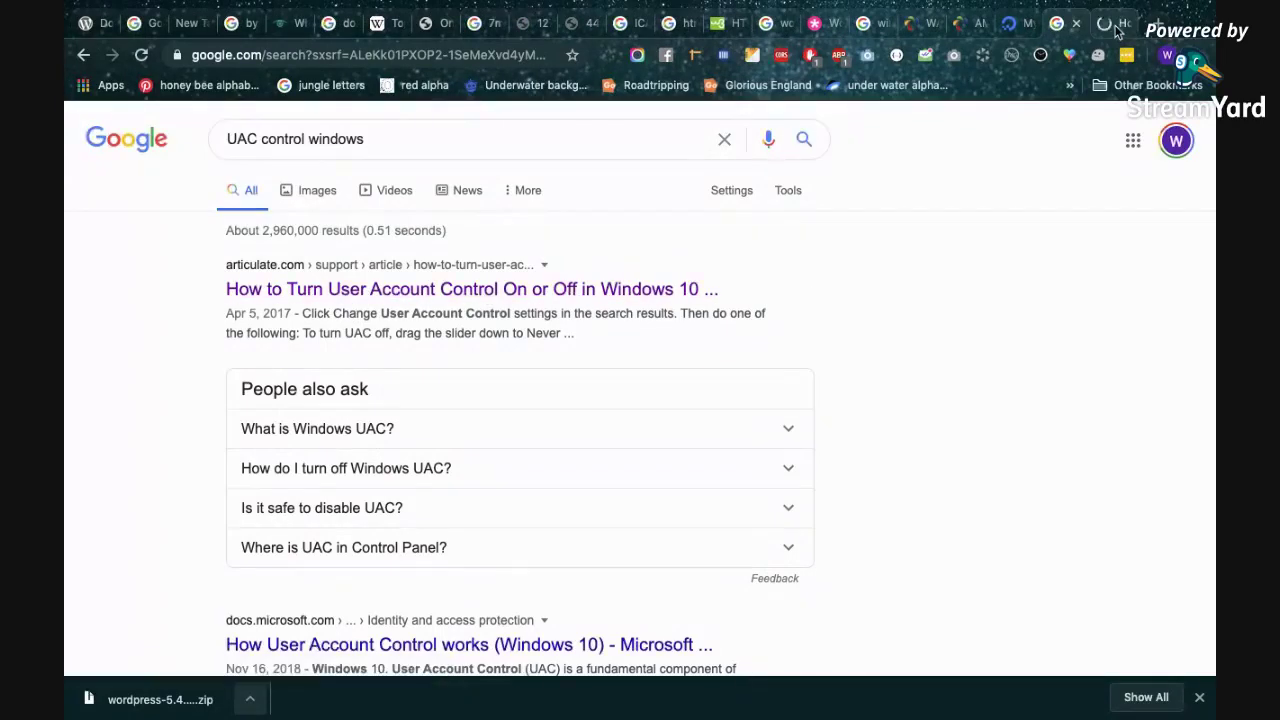
Read Articulate's five-step guide to toggling User Account Control in Windows 10, then start a fresh tab.
click(1117, 26)
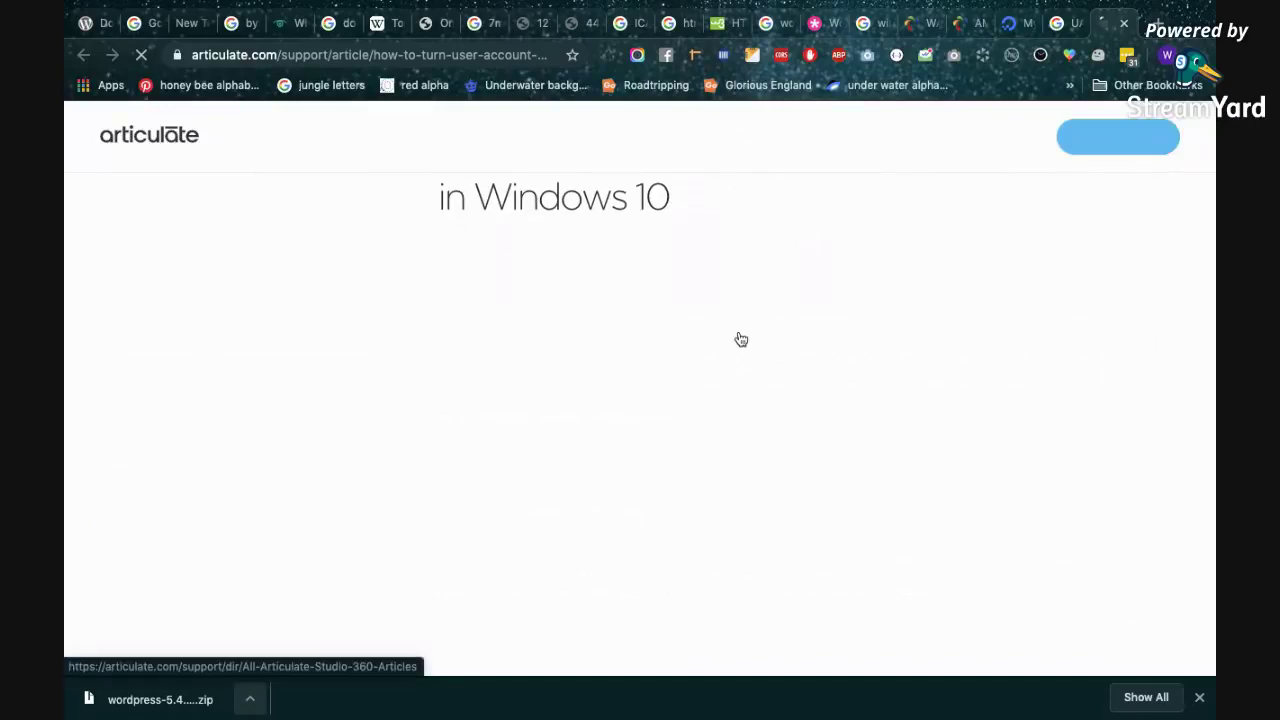
scroll(741, 340, down, 5)
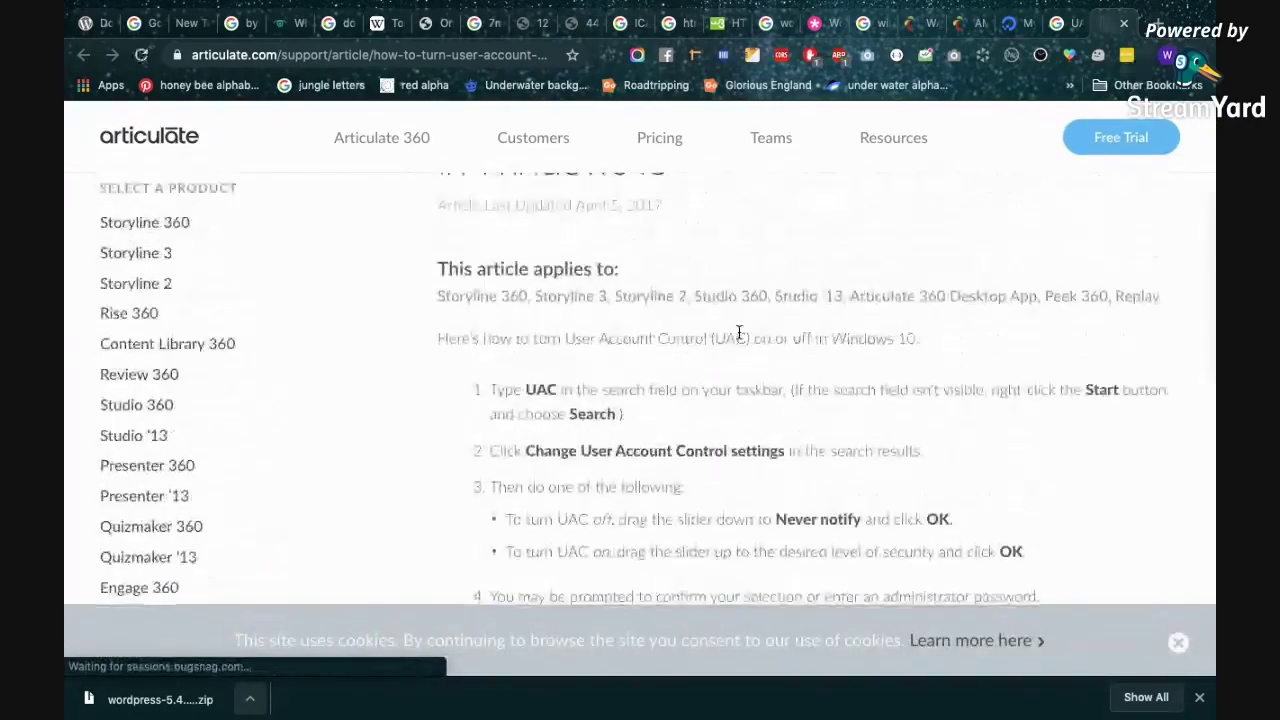
scroll(740, 332, down, 2)
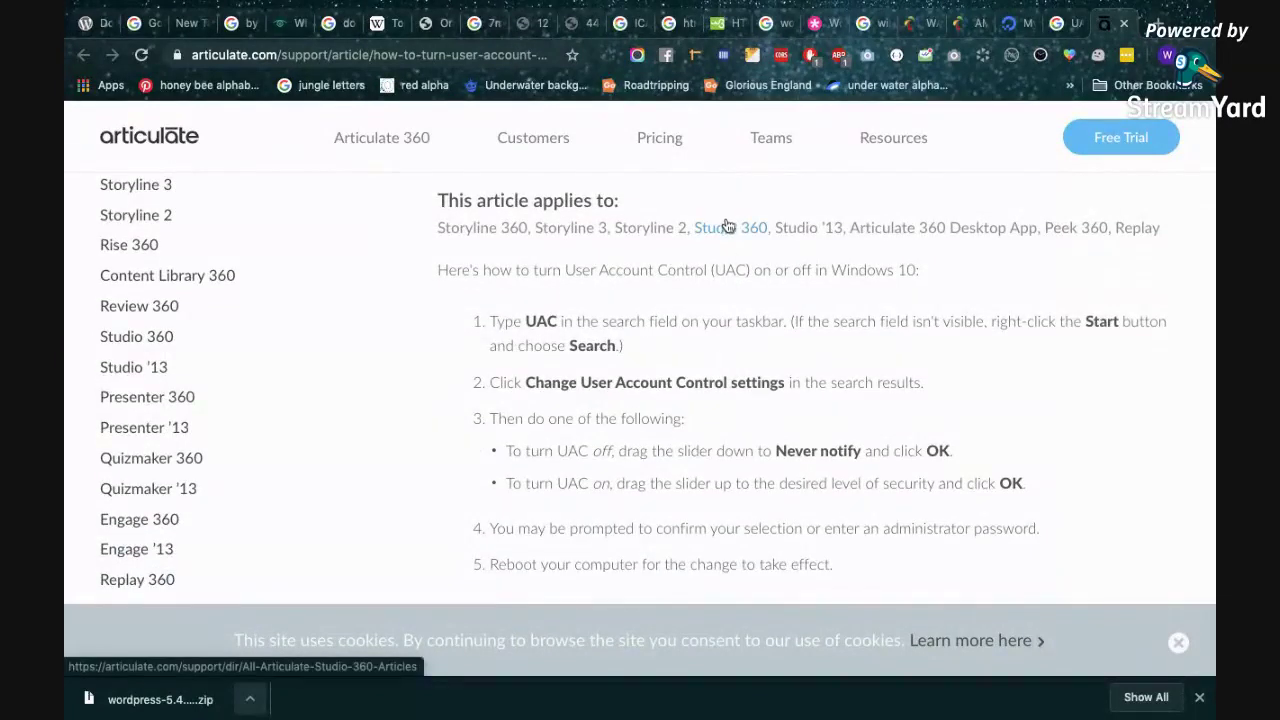
scroll(698, 376, down, 2)
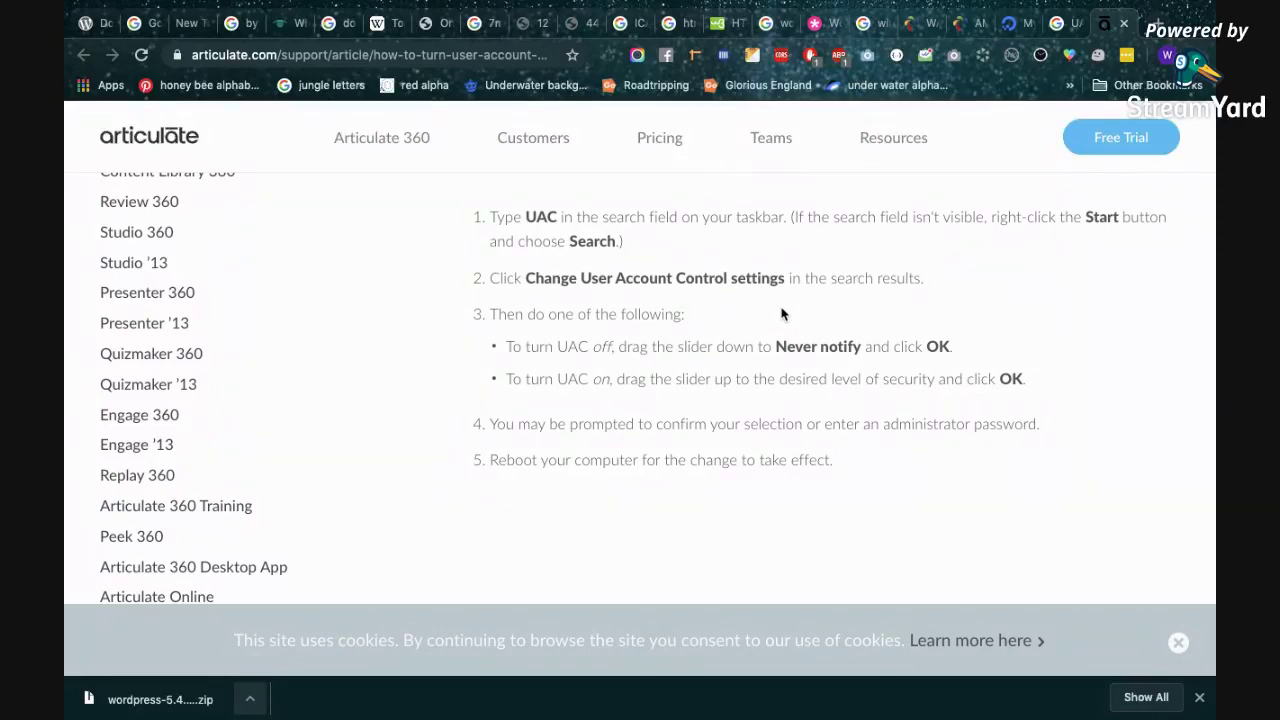
mouse_move(1205, 8)
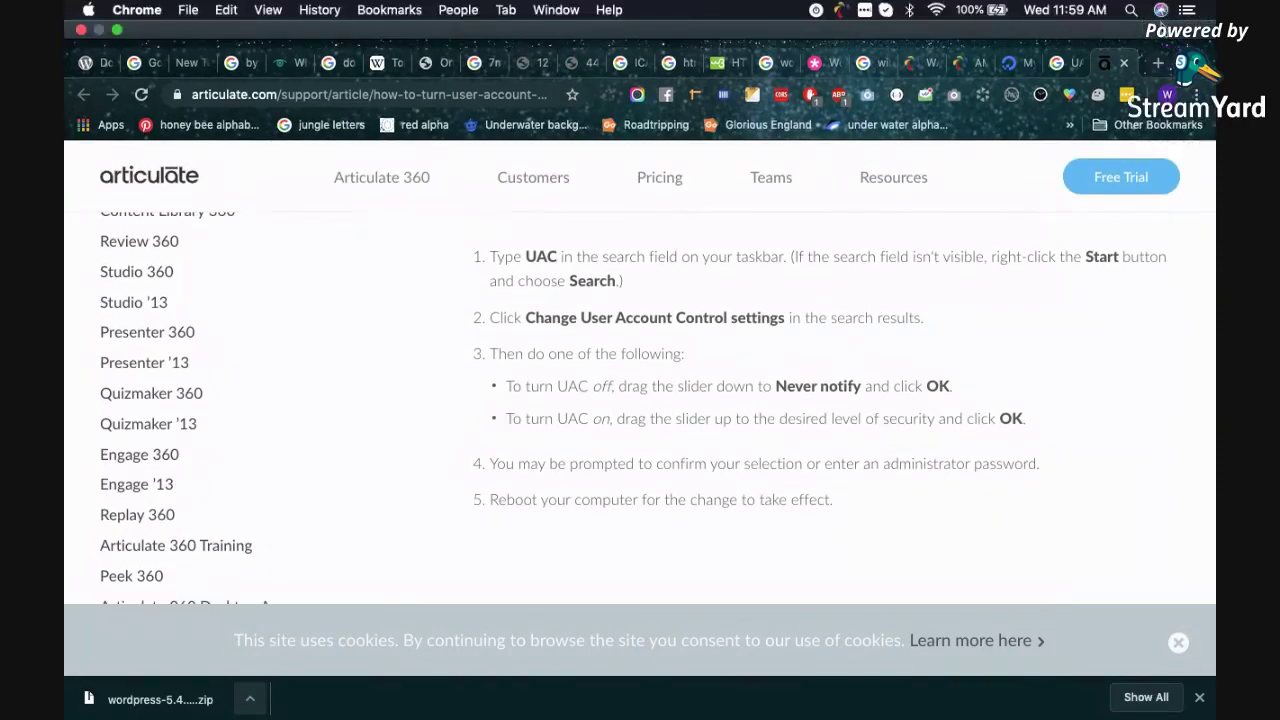
click(1160, 63)
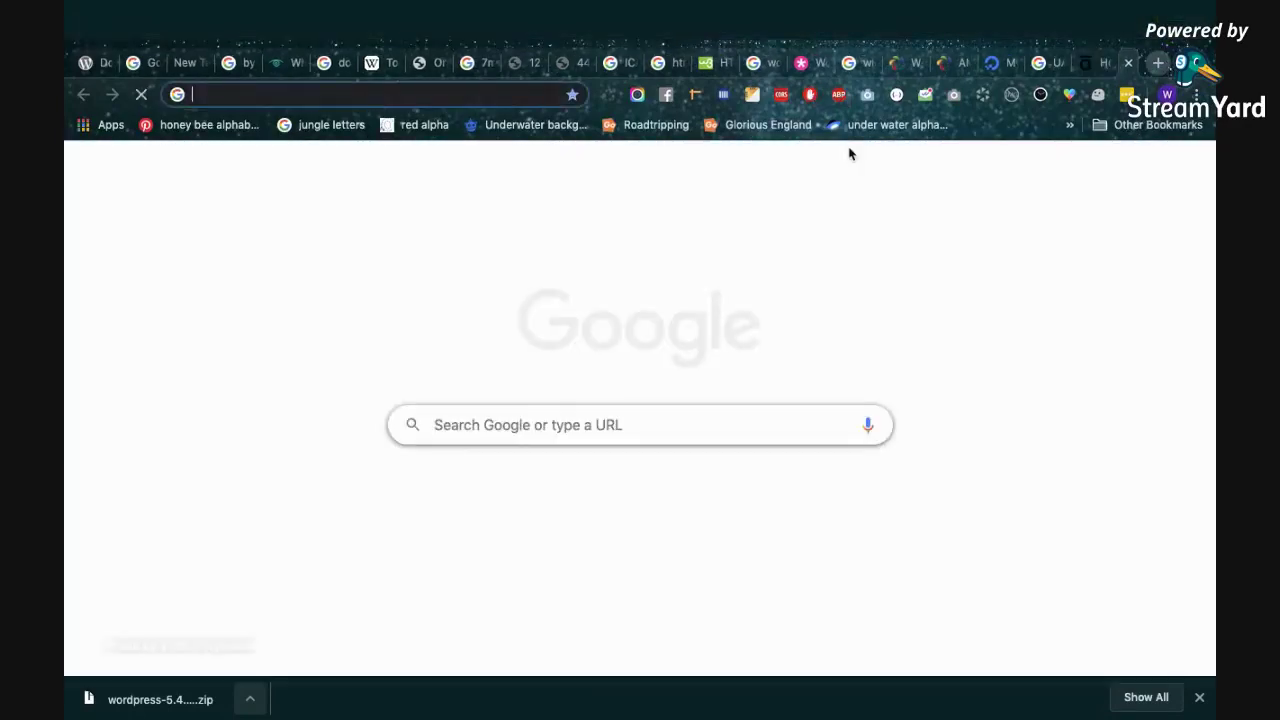
Load the localhost directory listing and open the studmarc/ site.
text(localhost/phpmy)
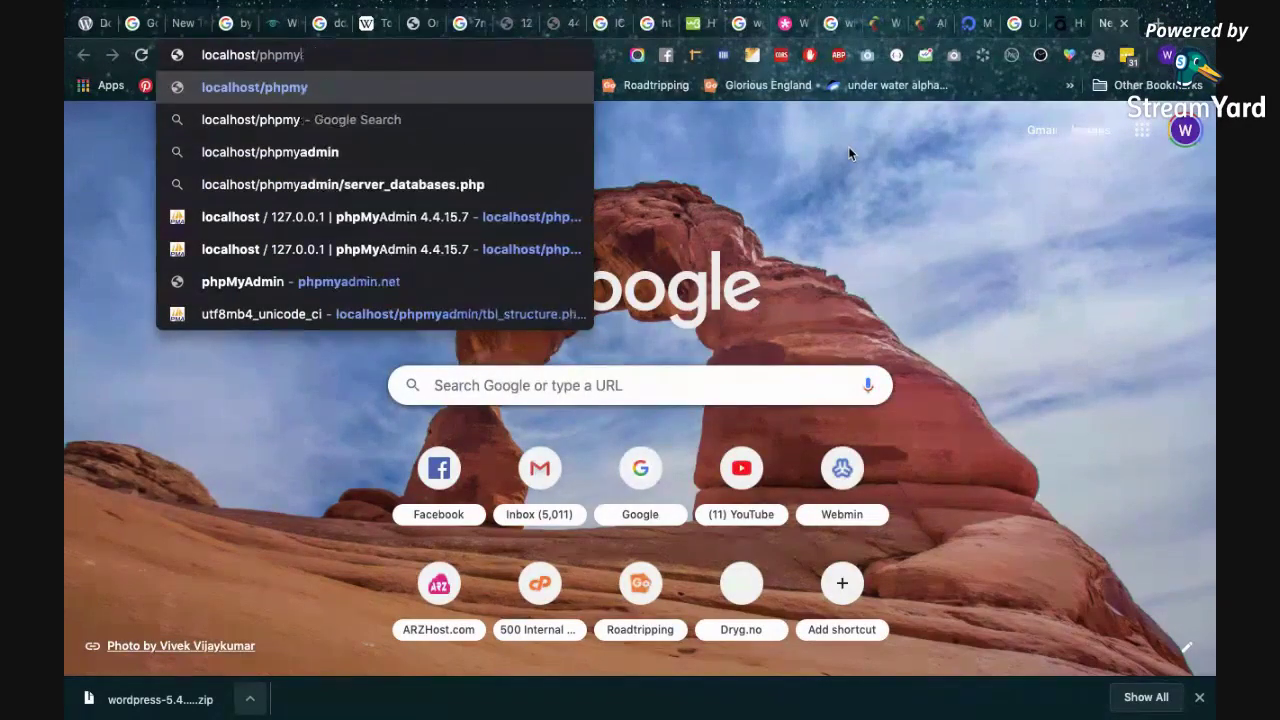
key(BackSpace)
key(BackSpace)
key(BackSpace)
key(BackSpace)
key(BackSpace)
key(BackSpace)
key(Return)
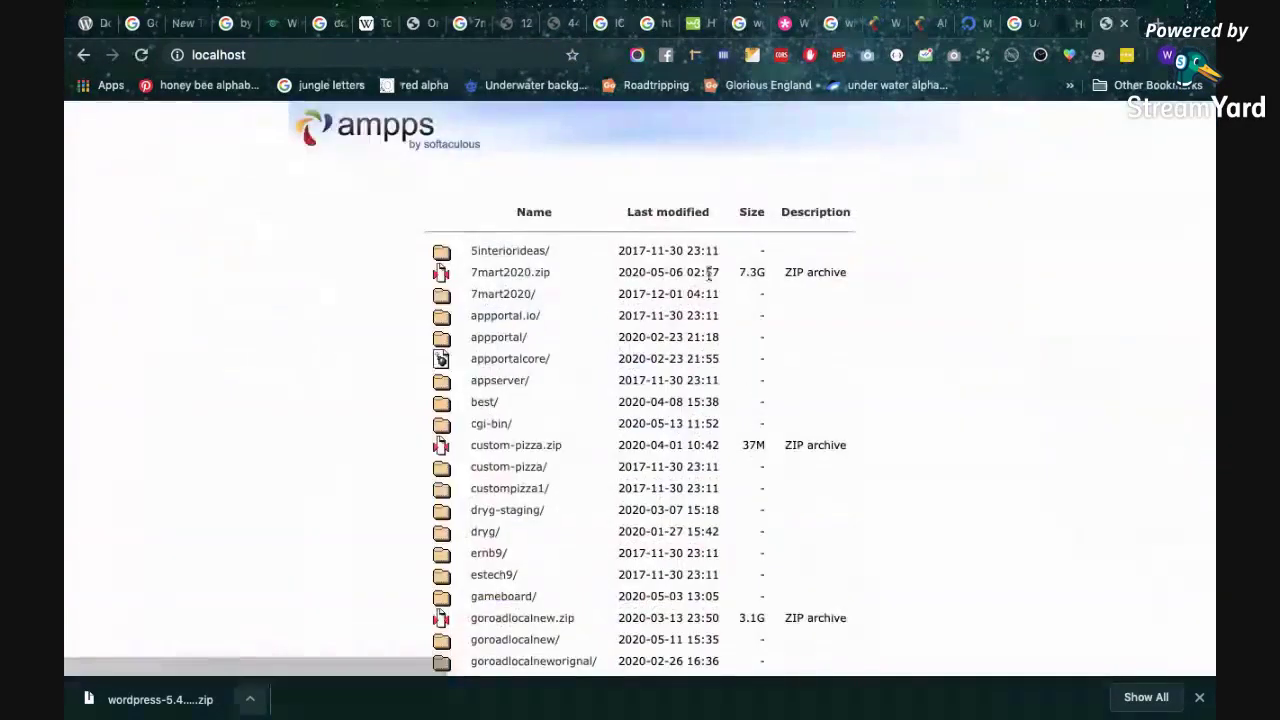
scroll(588, 416, down, 5)
scroll(588, 416, up, 2)
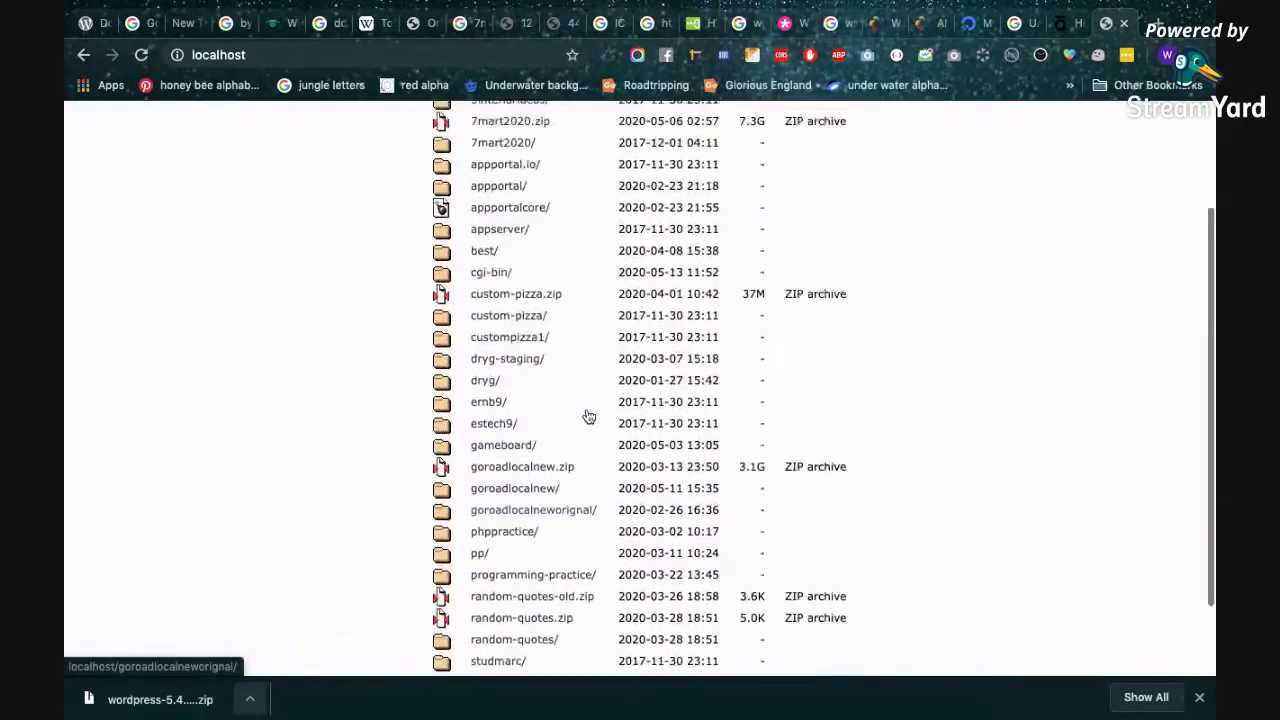
scroll(531, 257, down, 2)
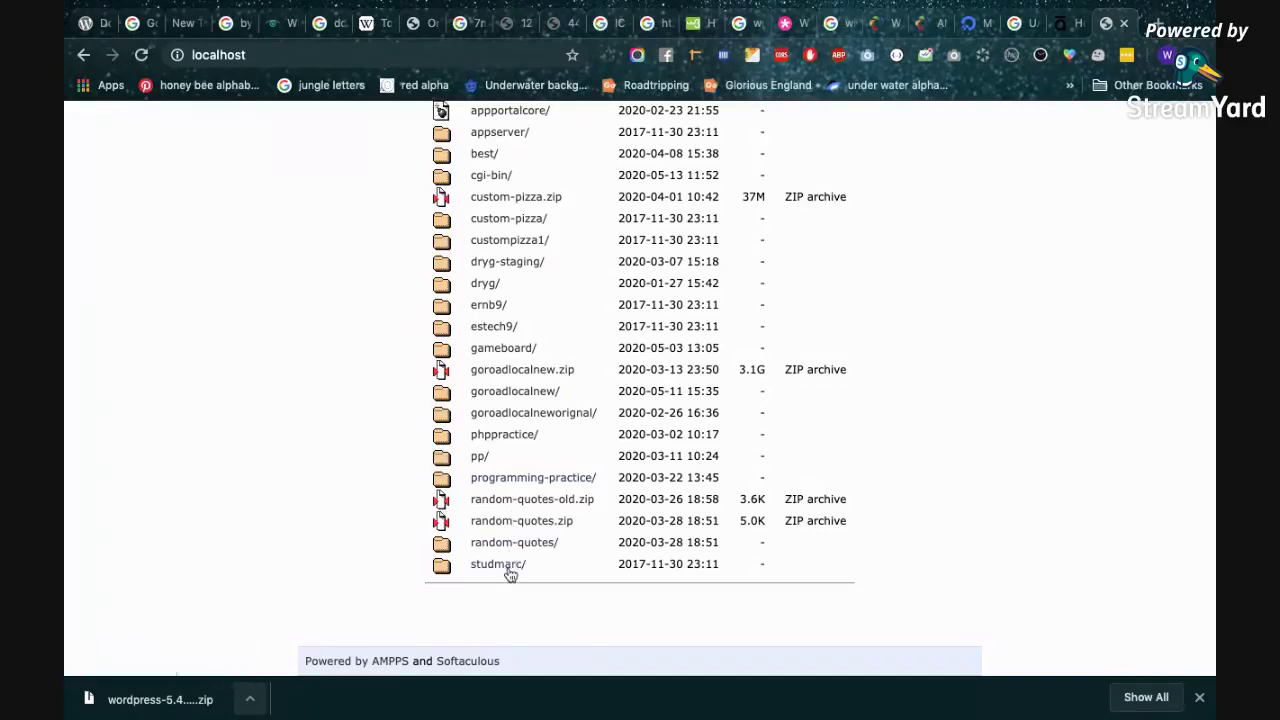
click(507, 566)
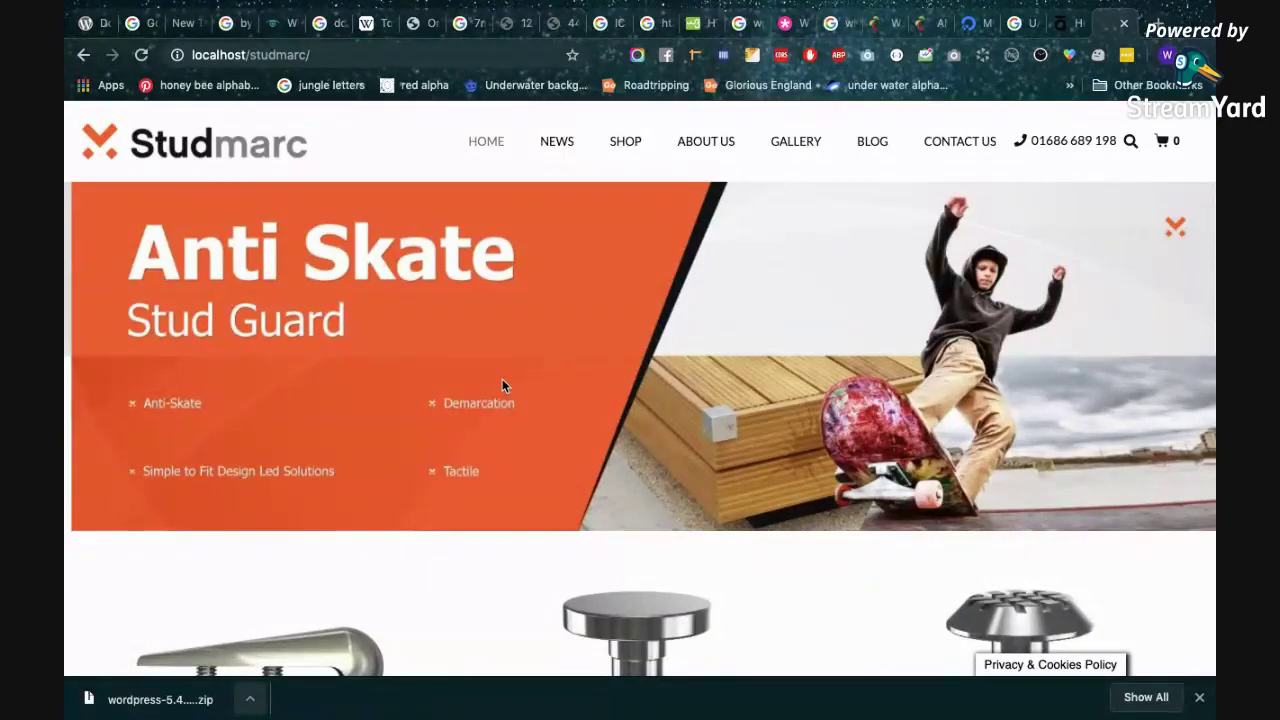
Browse Applications > AMPPS > www in Finder to see studmarc and other site folders, then return to Chrome.
key(ctrl+Left)
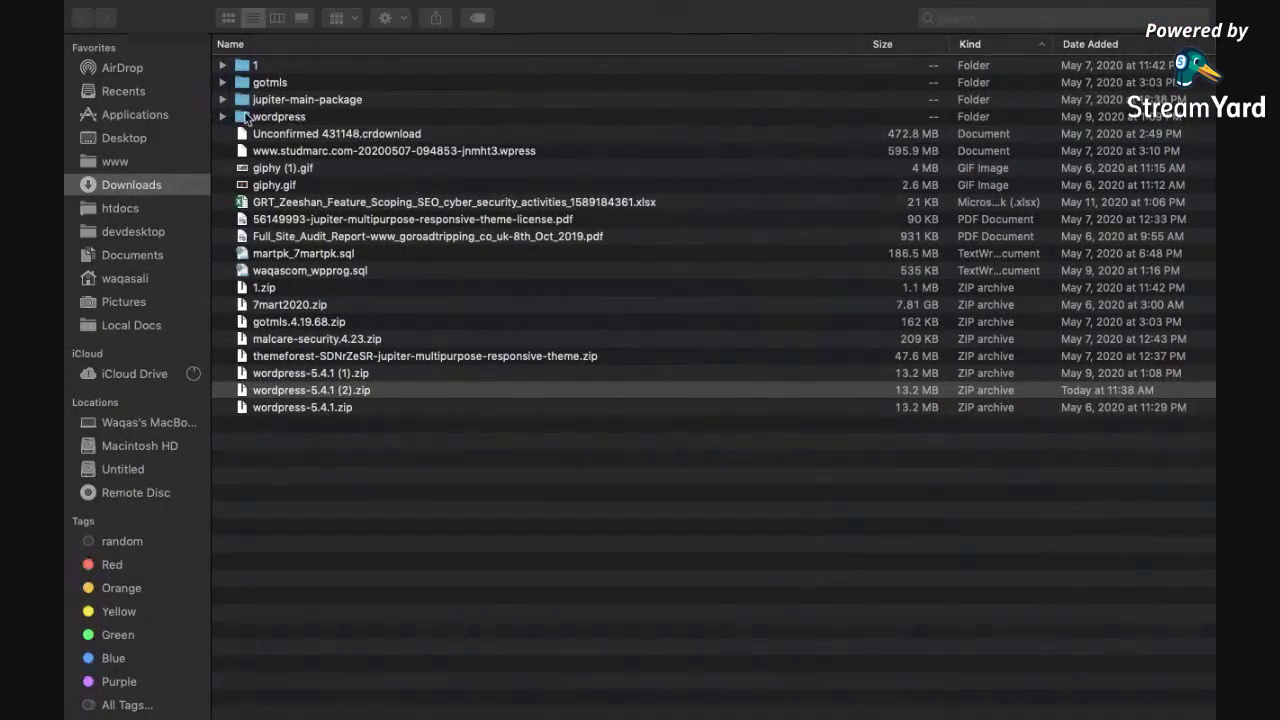
click(138, 120)
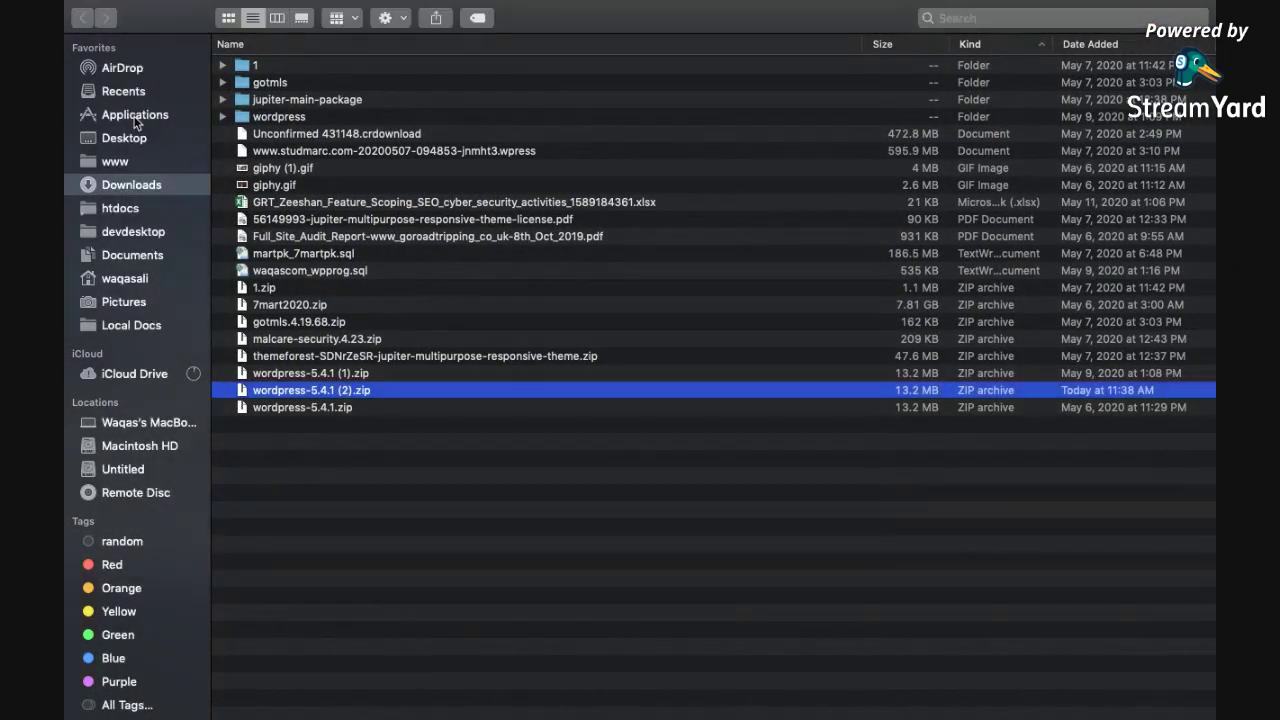
click(146, 121)
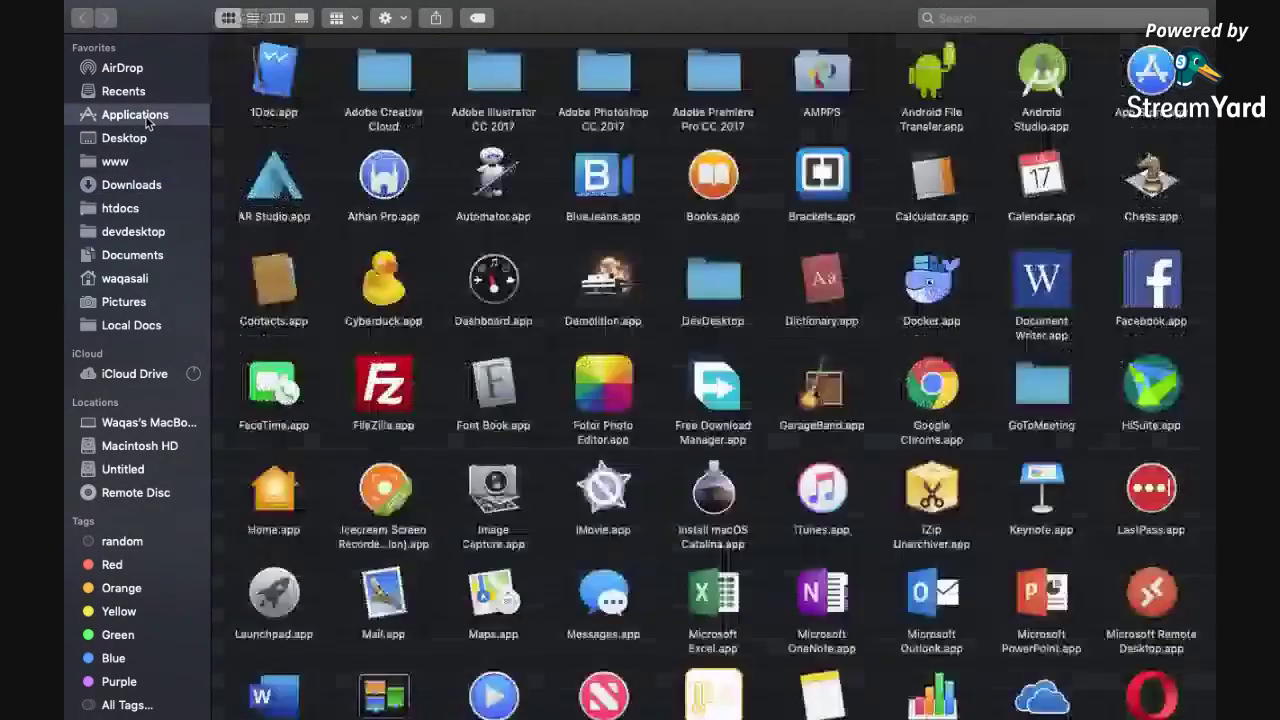
double_click(826, 72)
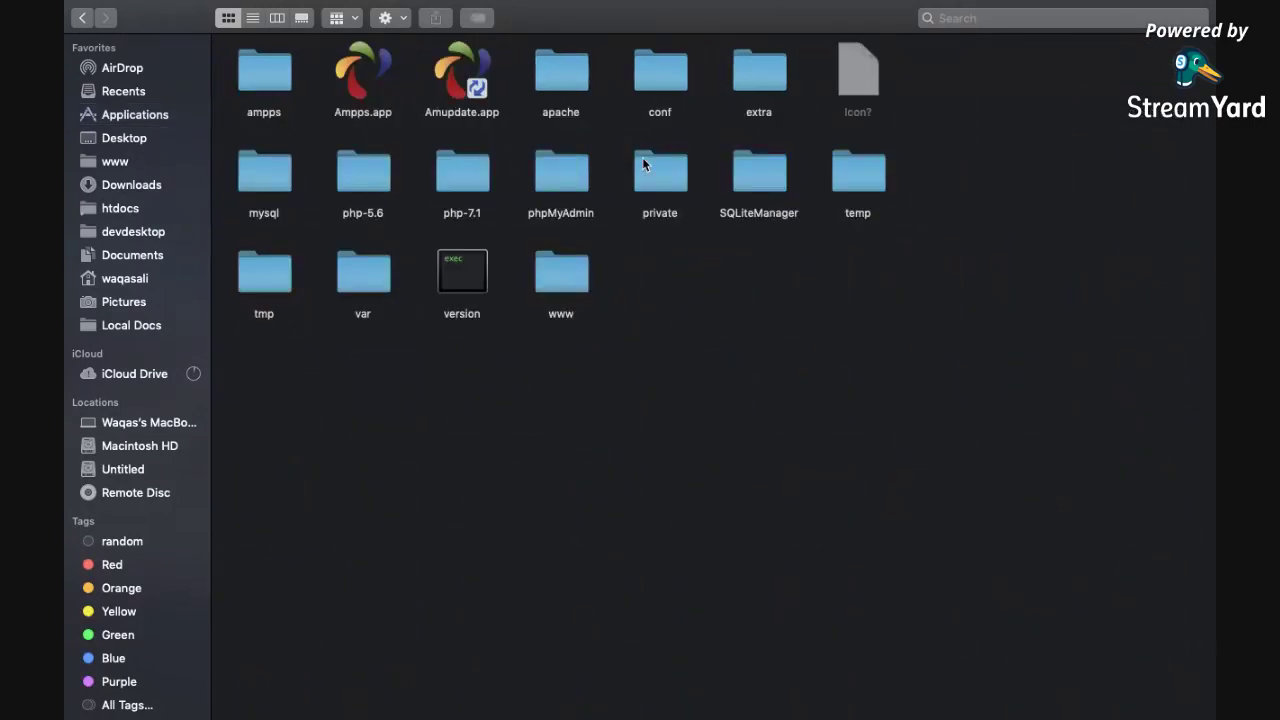
click(561, 271)
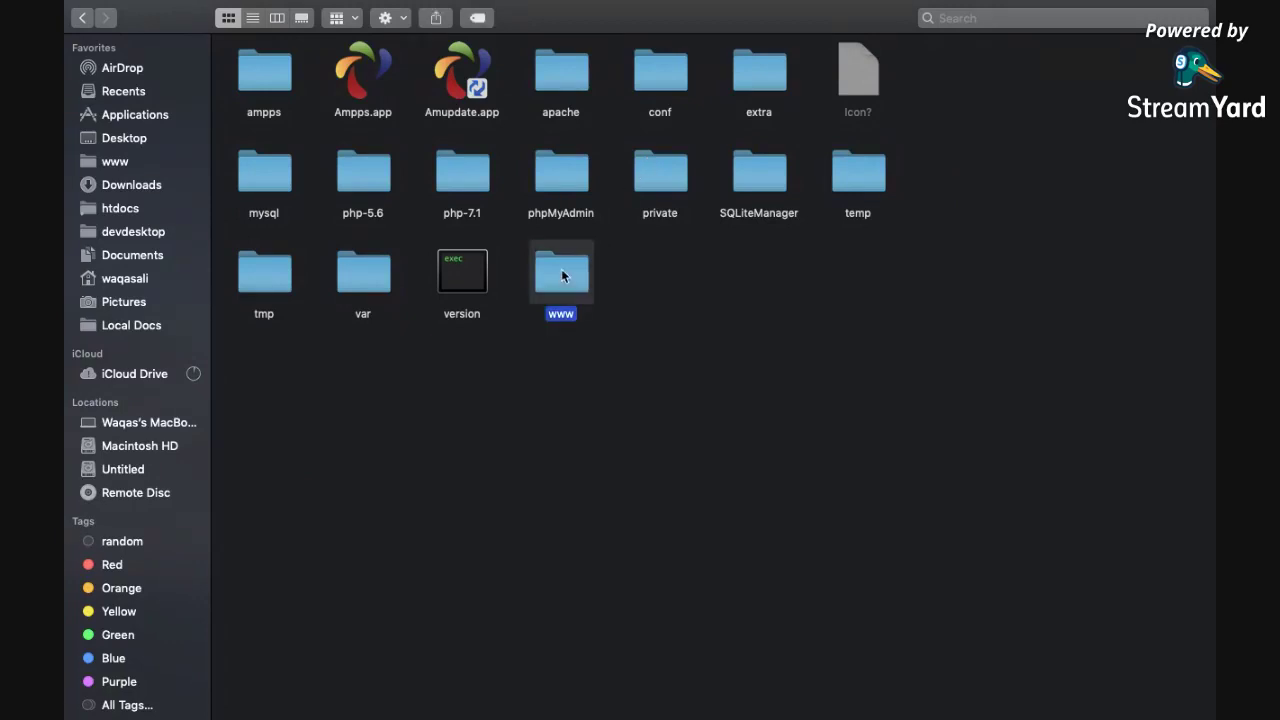
double_click(567, 274)
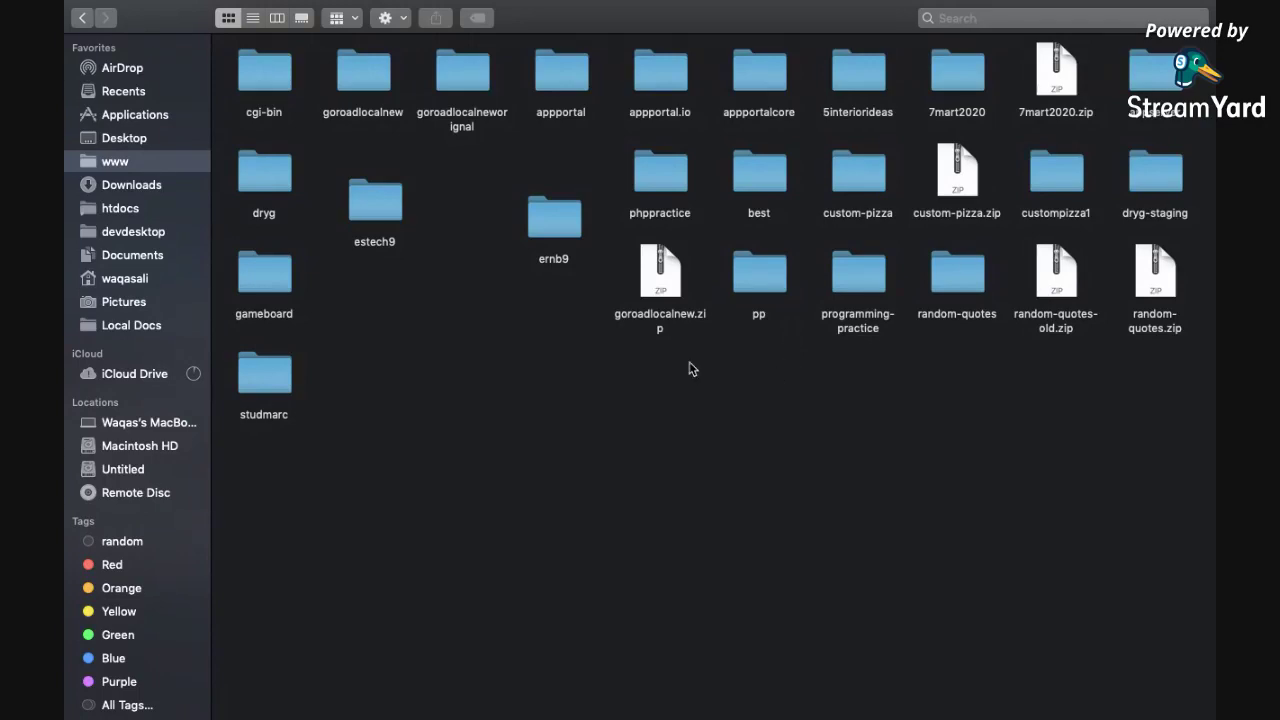
key(super+Tab)
Load localhost/phpmyadmin/ in a new tab, checking the WordPress download page in between.
key(super+t)
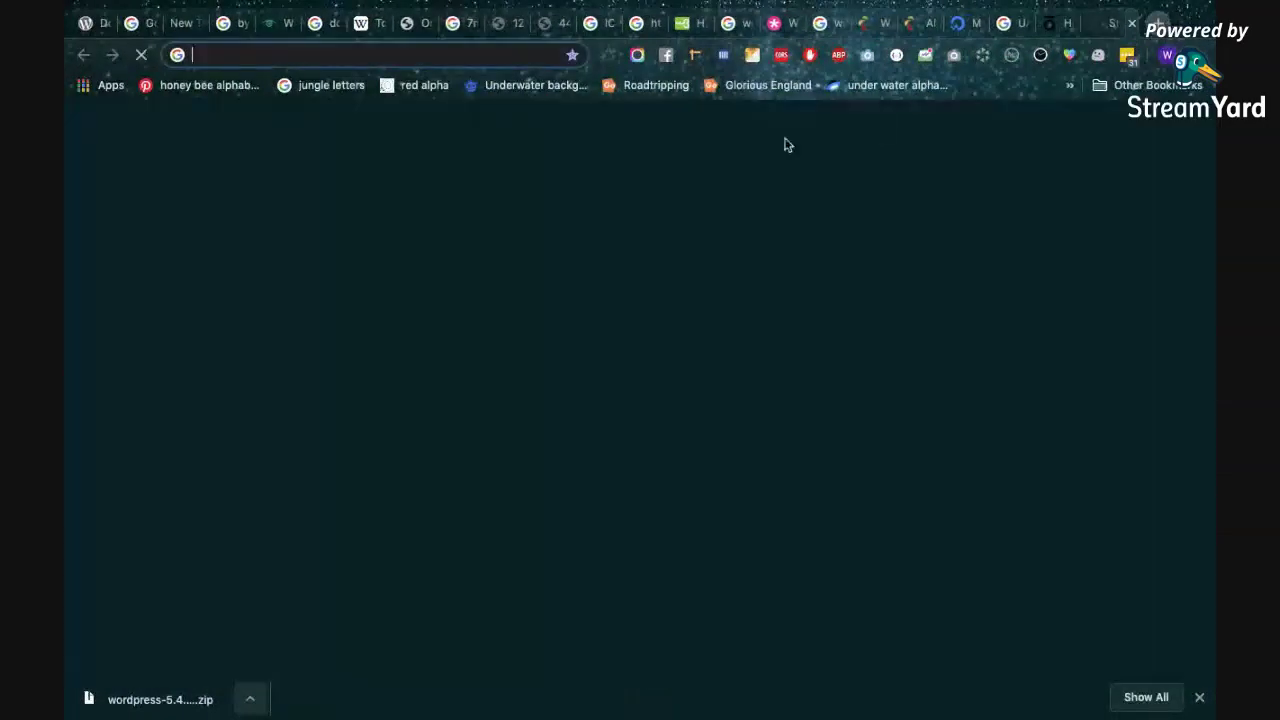
text(localhost/phpmyadmin)
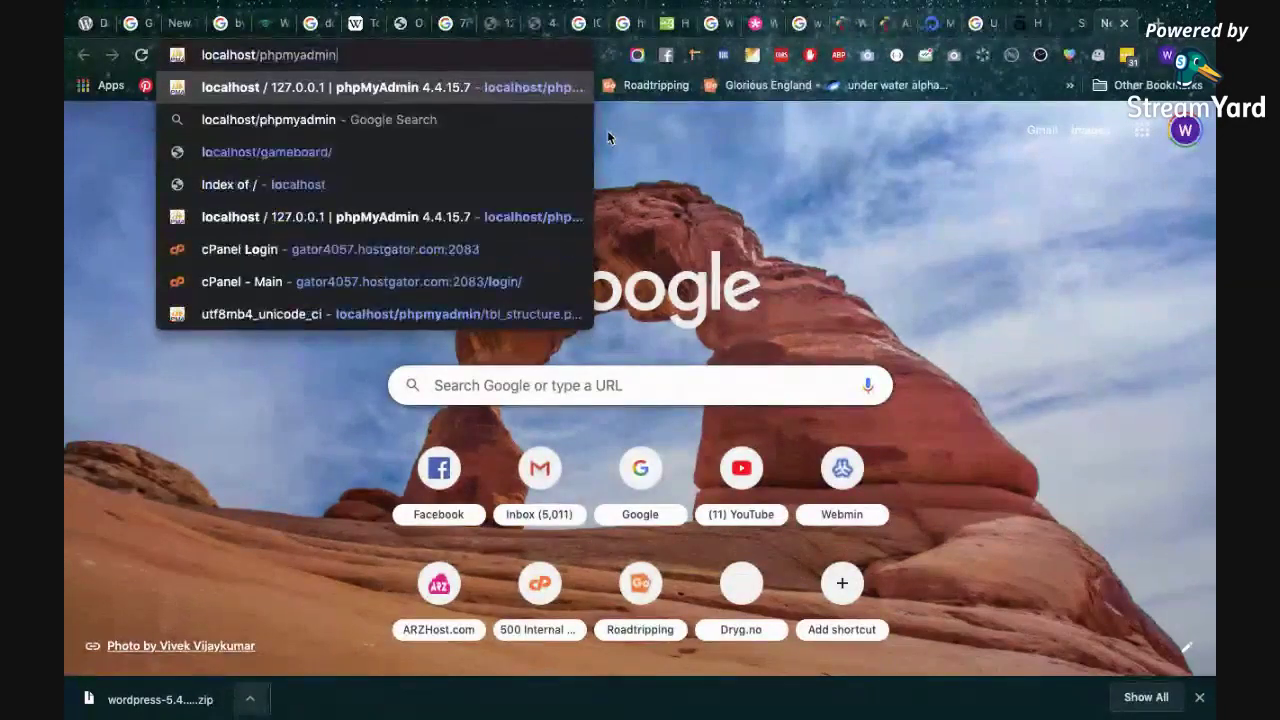
text(/)
key(Return)
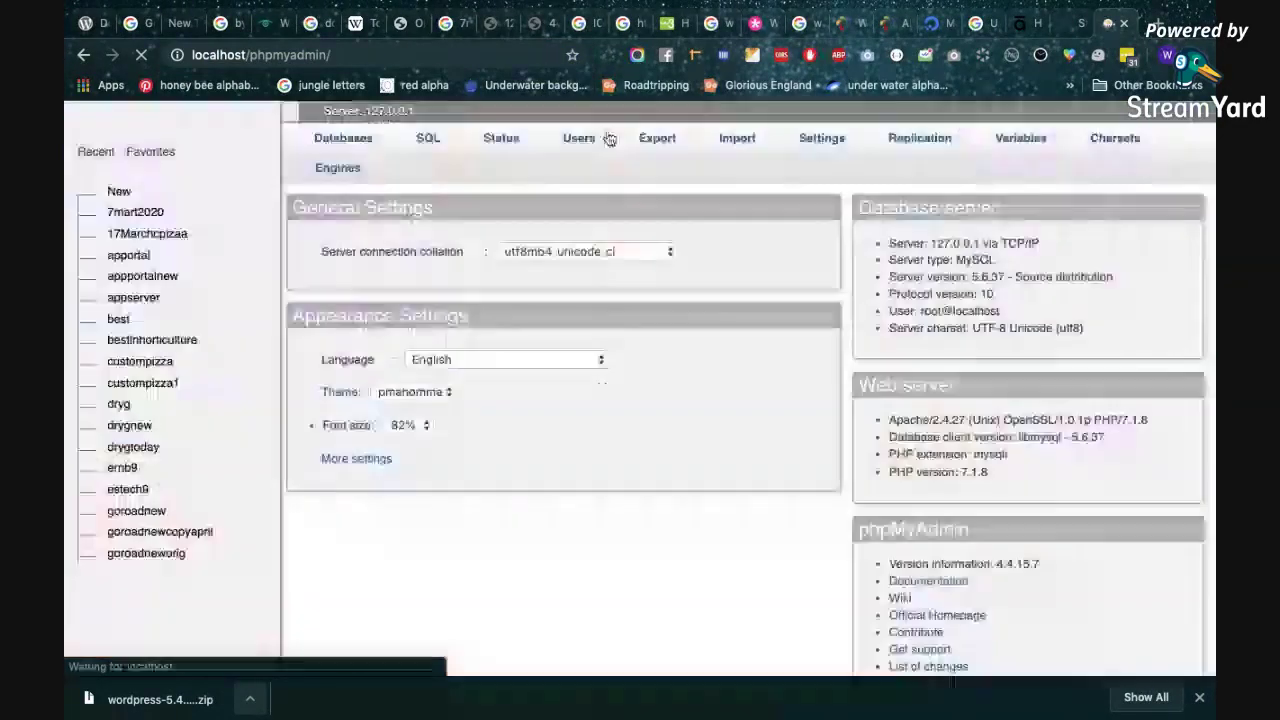
scroll(500, 386, down, 3)
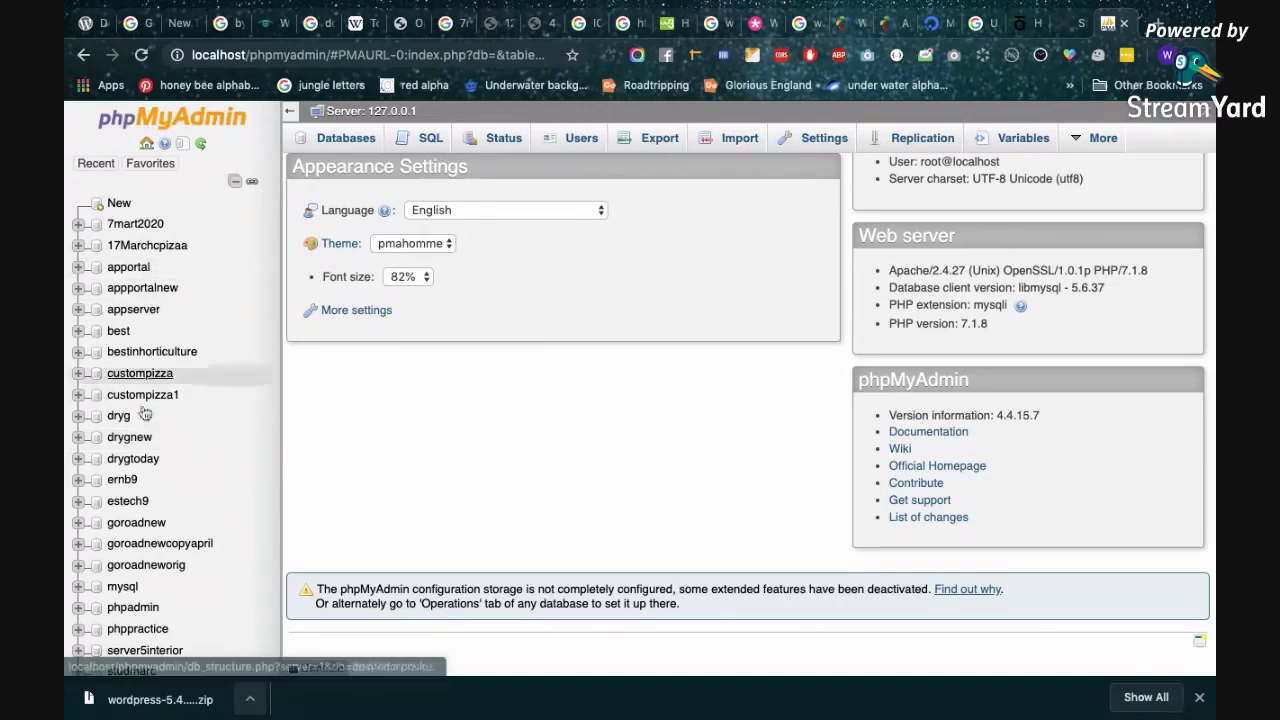
scroll(165, 500, down, 2)
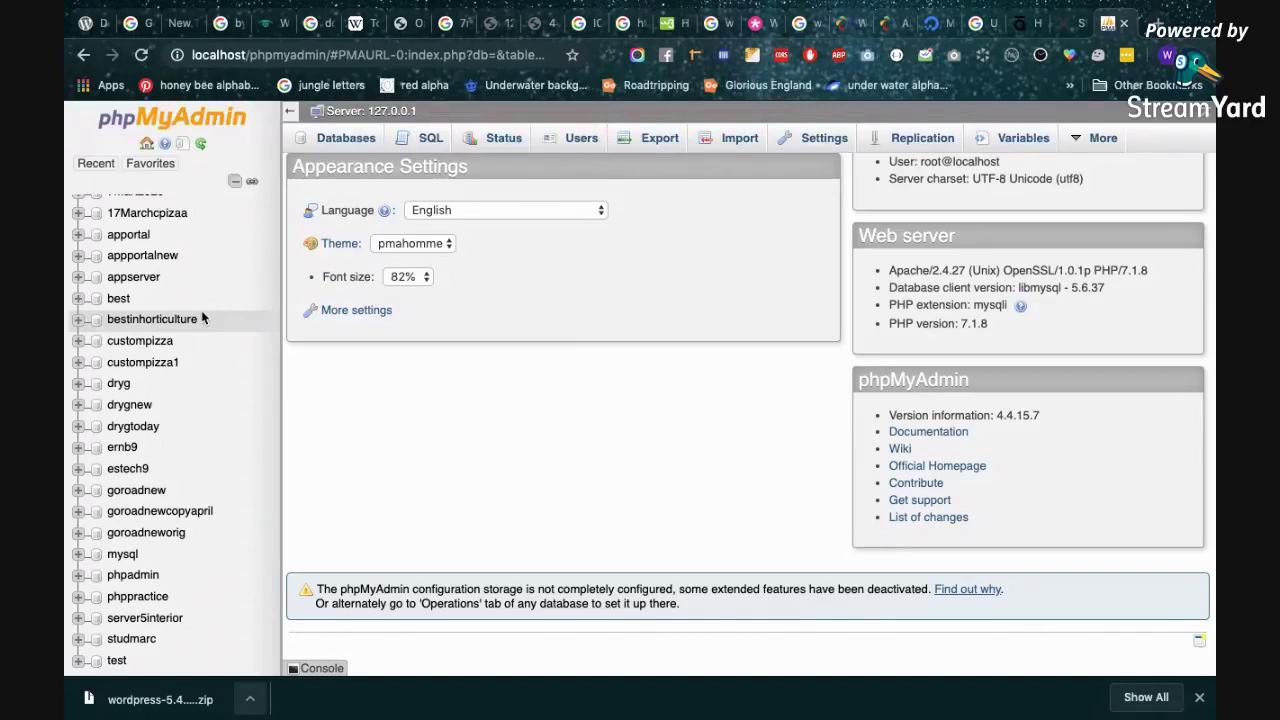
click(88, 24)
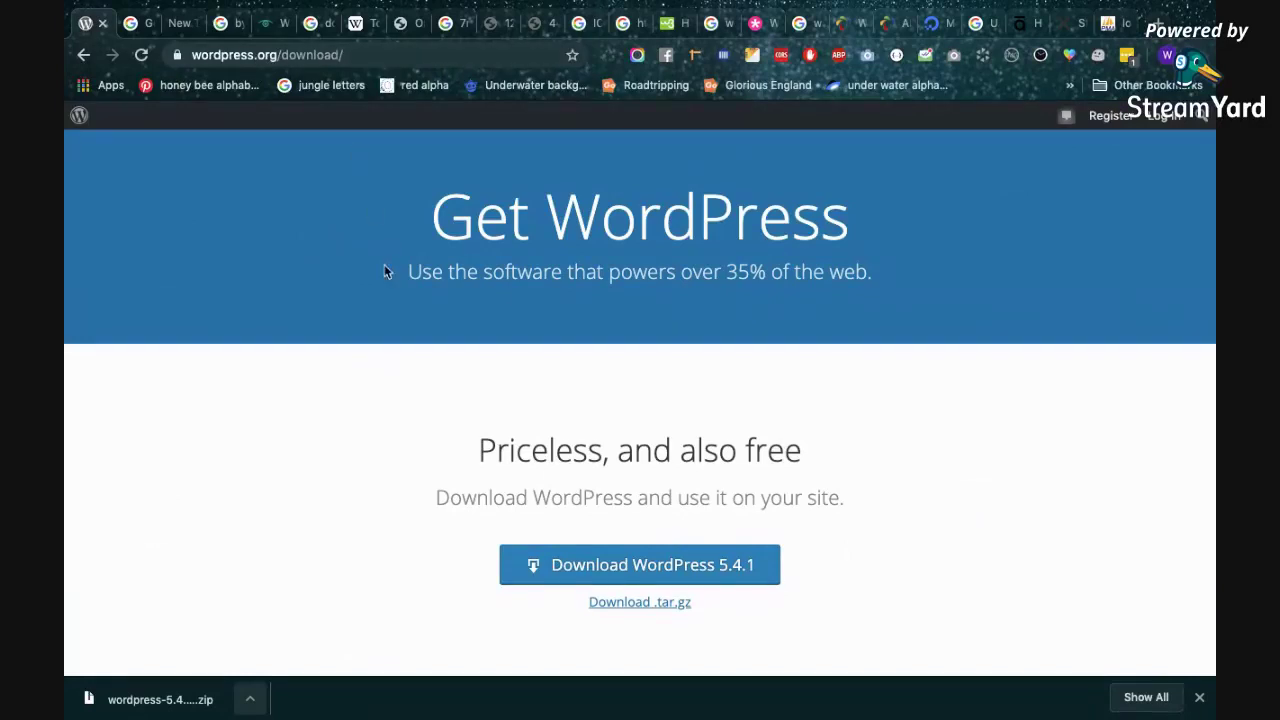
scroll(450, 290, down, 2)
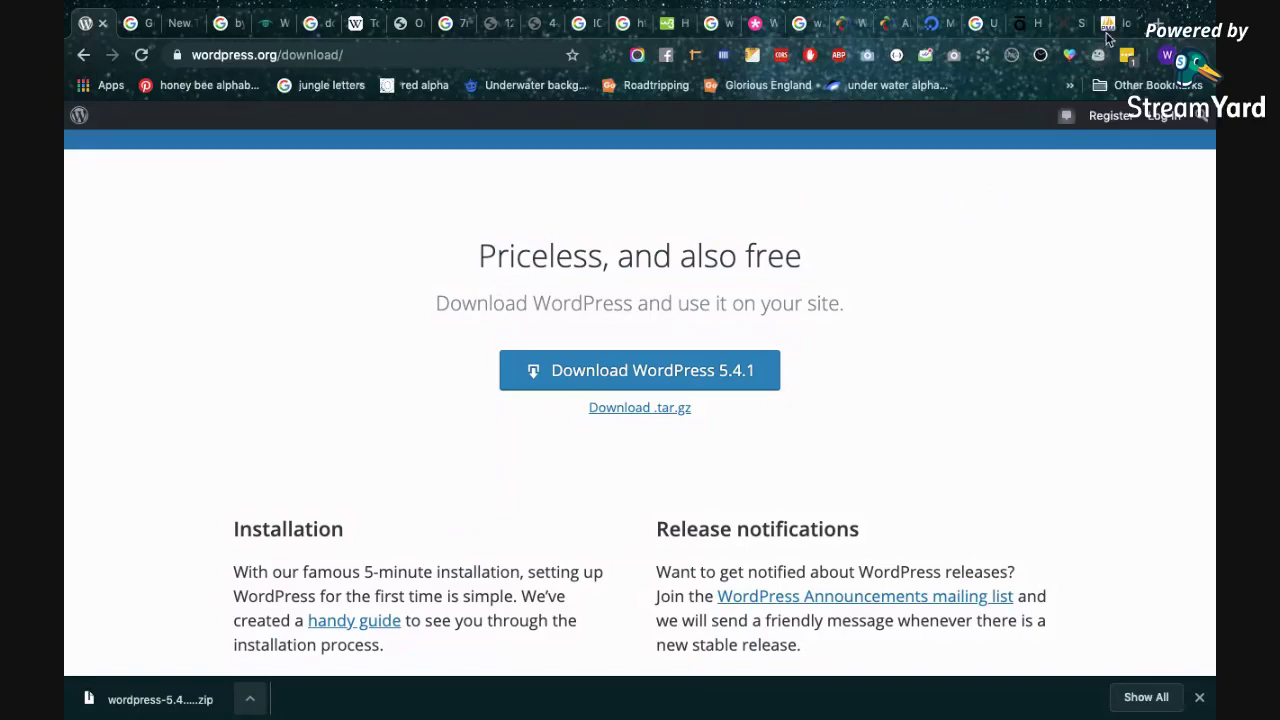
click(1107, 30)
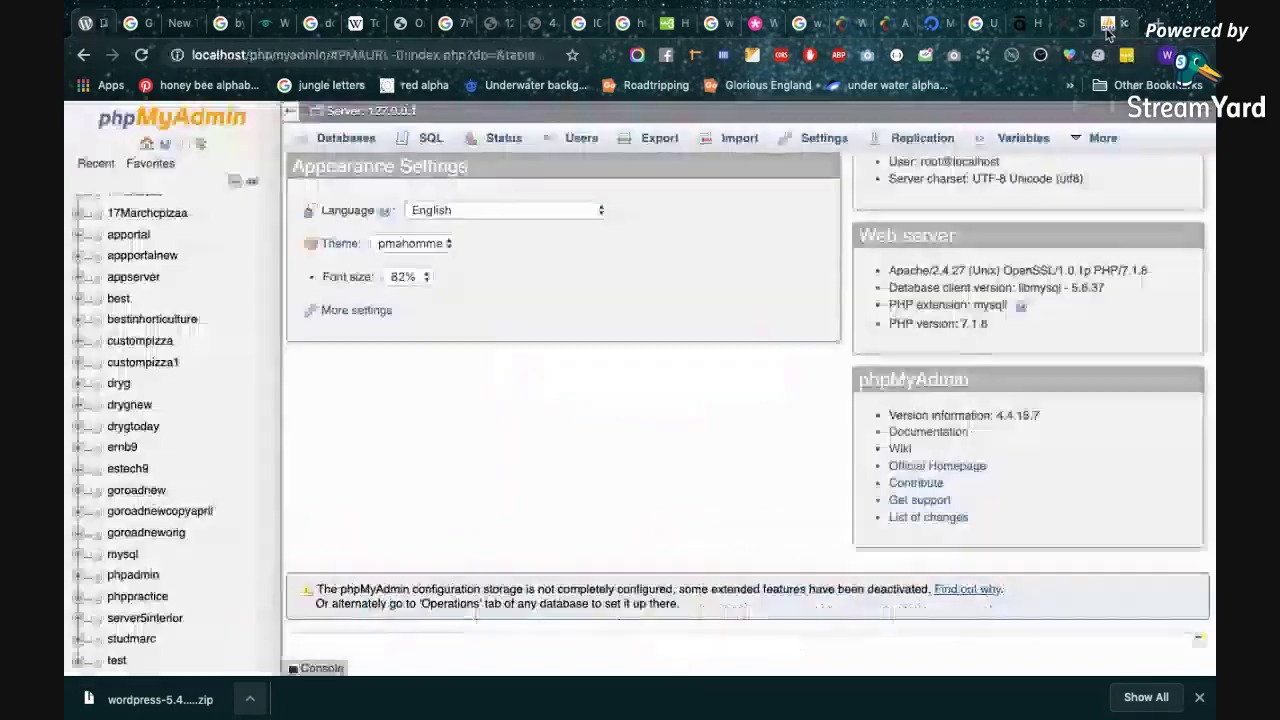
scroll(200, 370, up, 1)
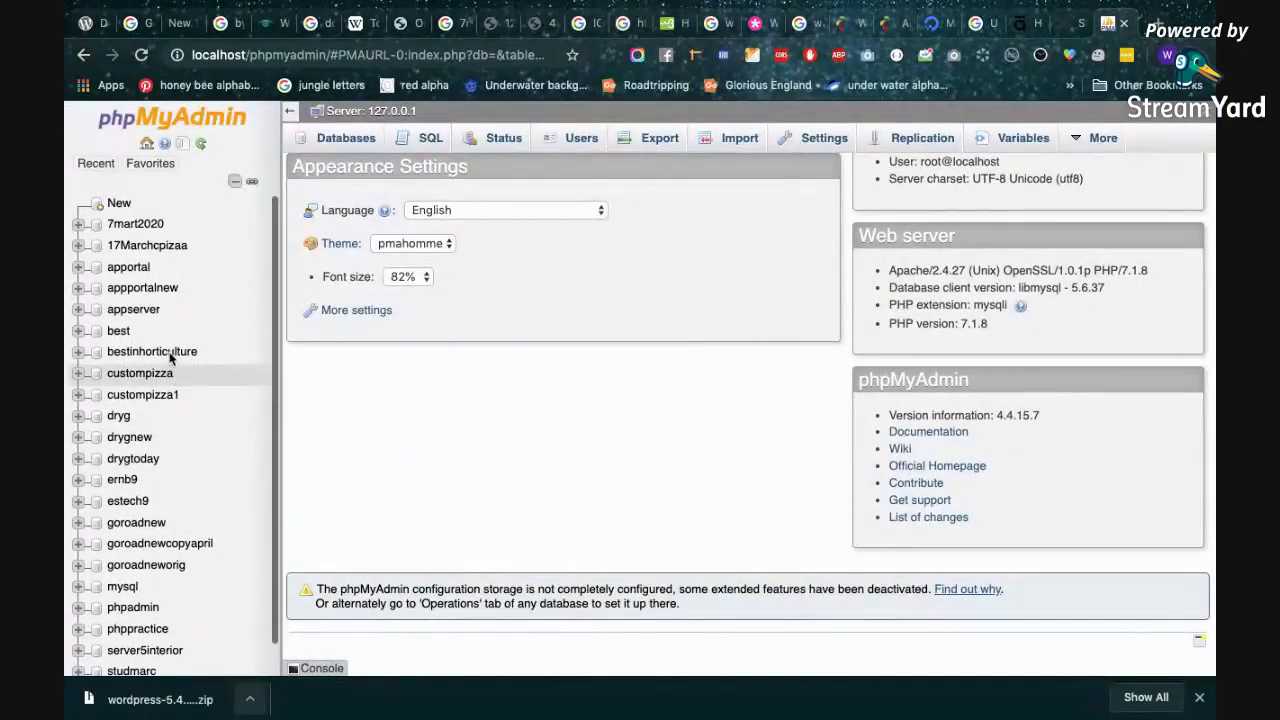
Create the estech10 database, then reveal the downloaded WordPress zip in Finder.
click(119, 205)
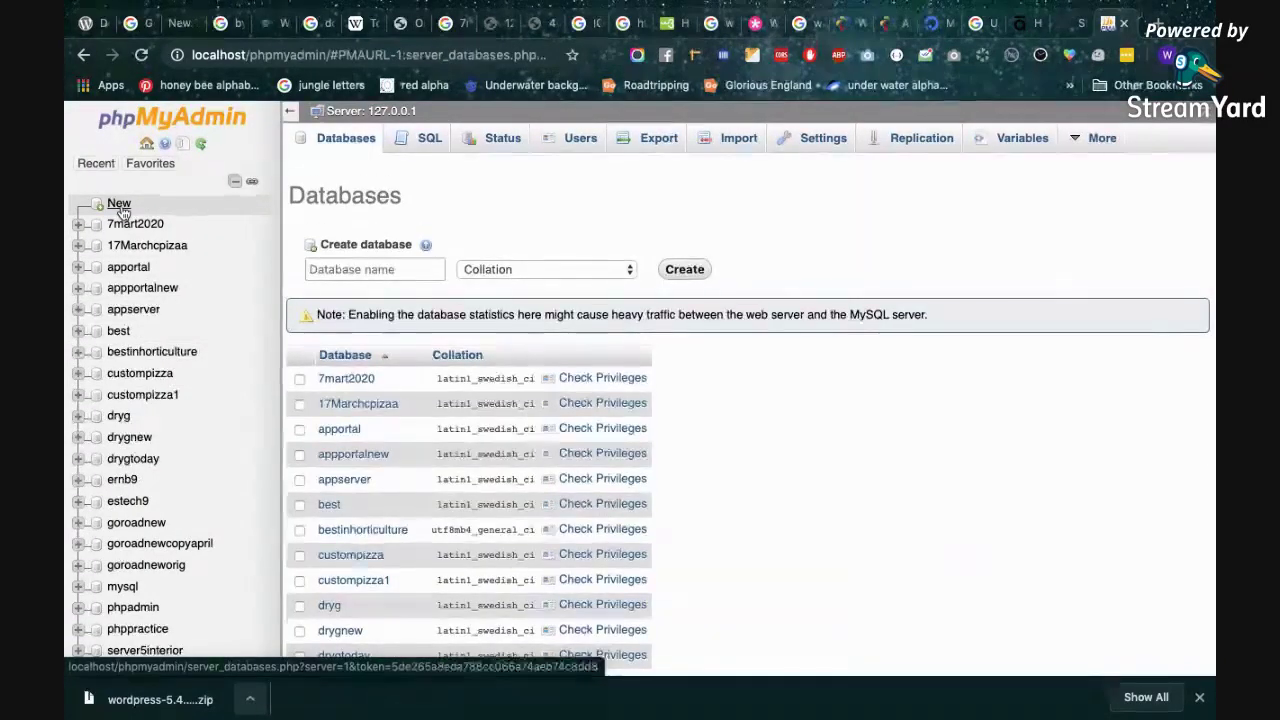
click(349, 272)
text(estech10)
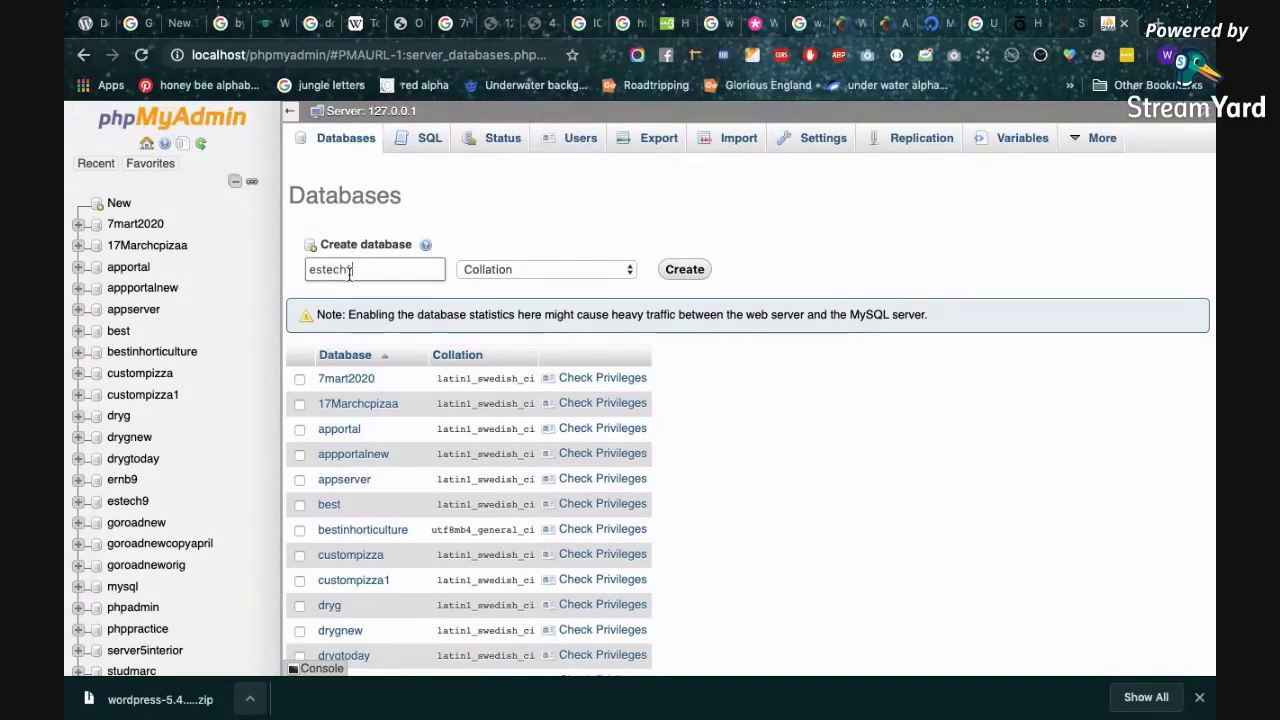
click(677, 272)
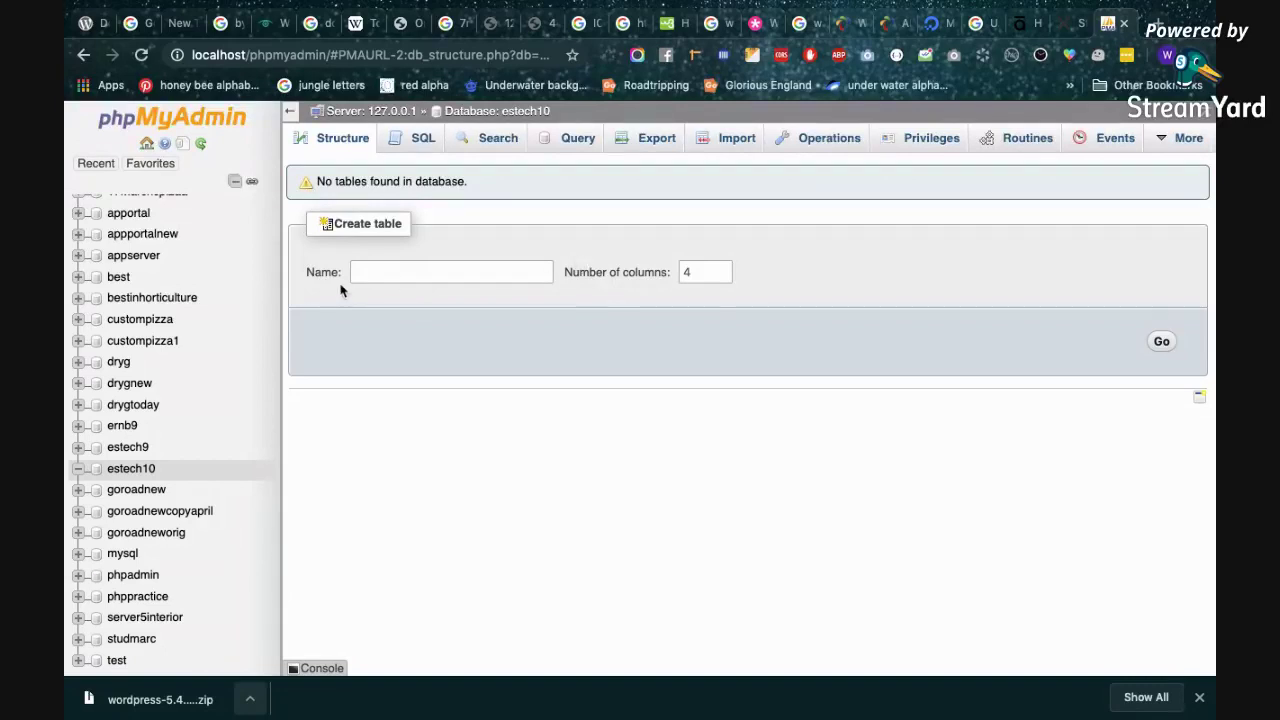
click(249, 700)
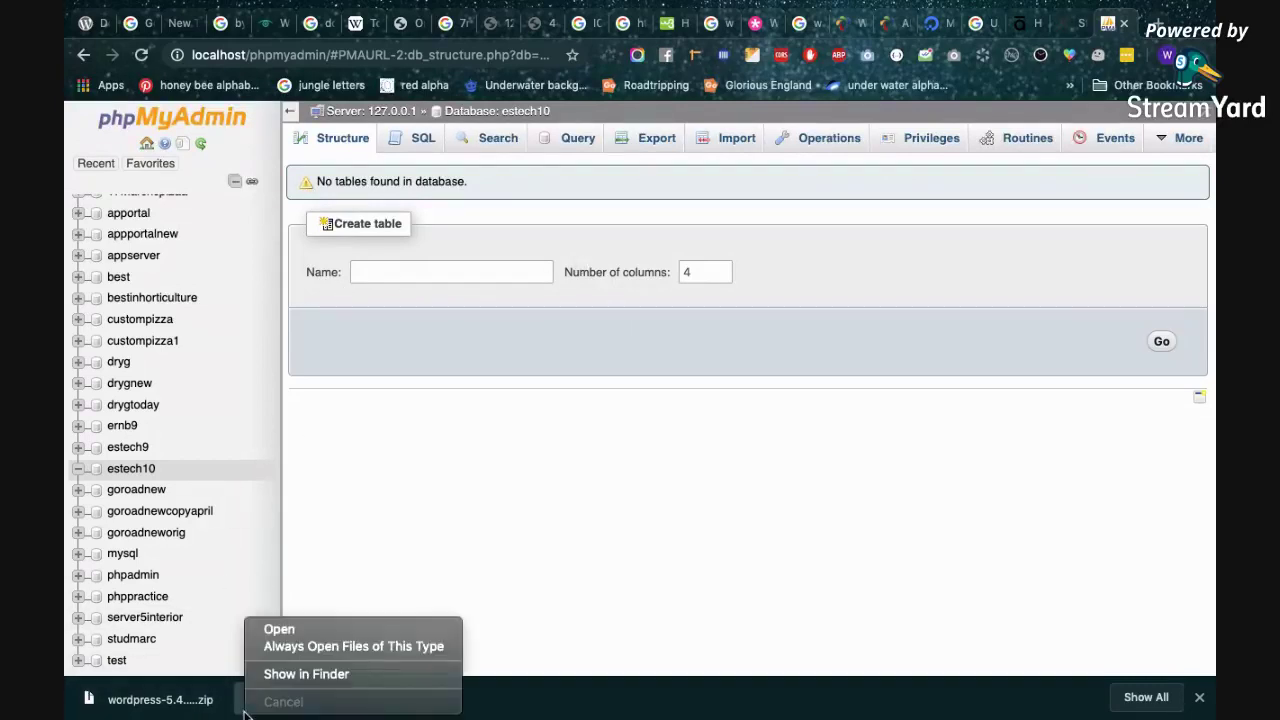
click(300, 674)
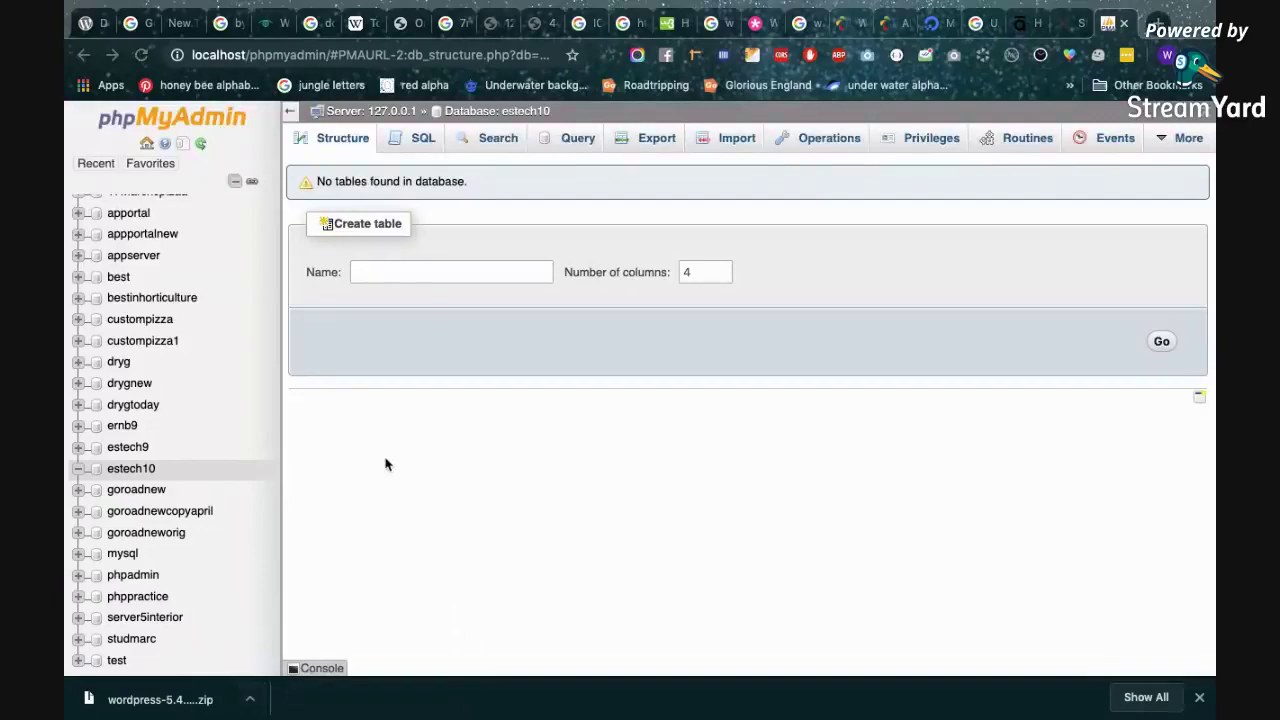
Extract wordpress-5.4.1 (2).zip in Downloads, producing a new 'wordpress 2' folder.
scroll(400, 370, down, 1)
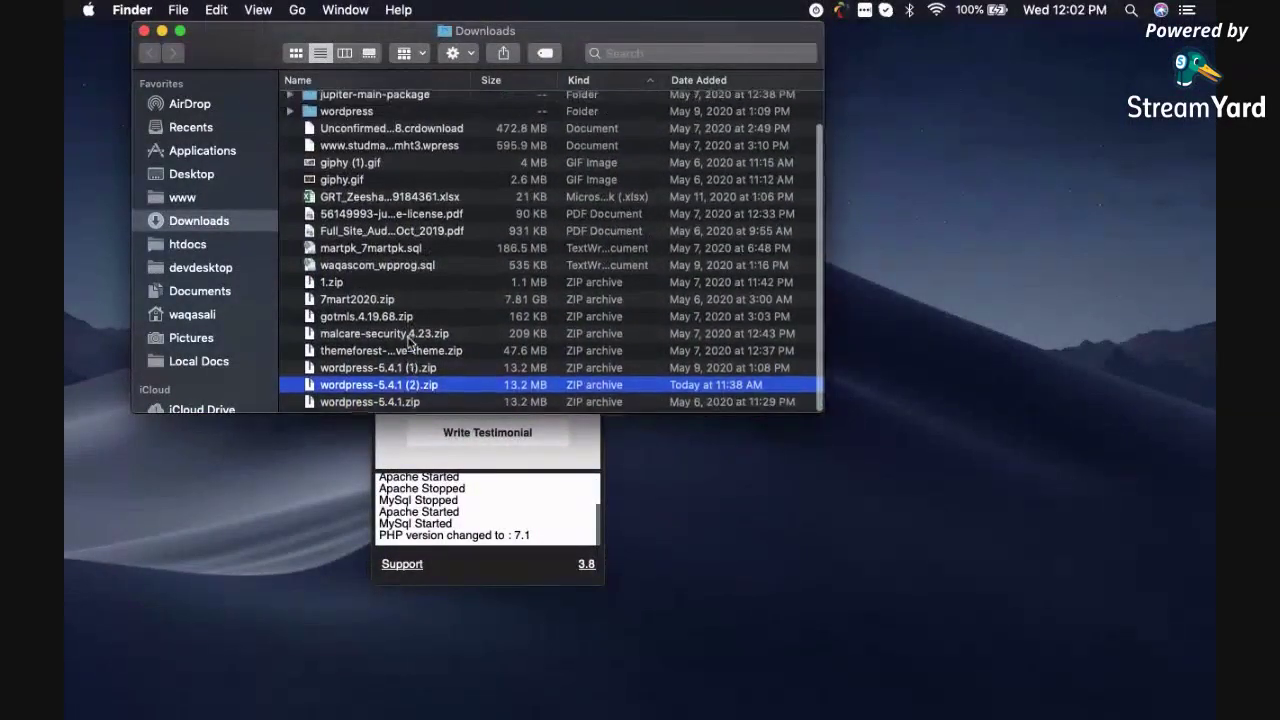
right_click(411, 392)
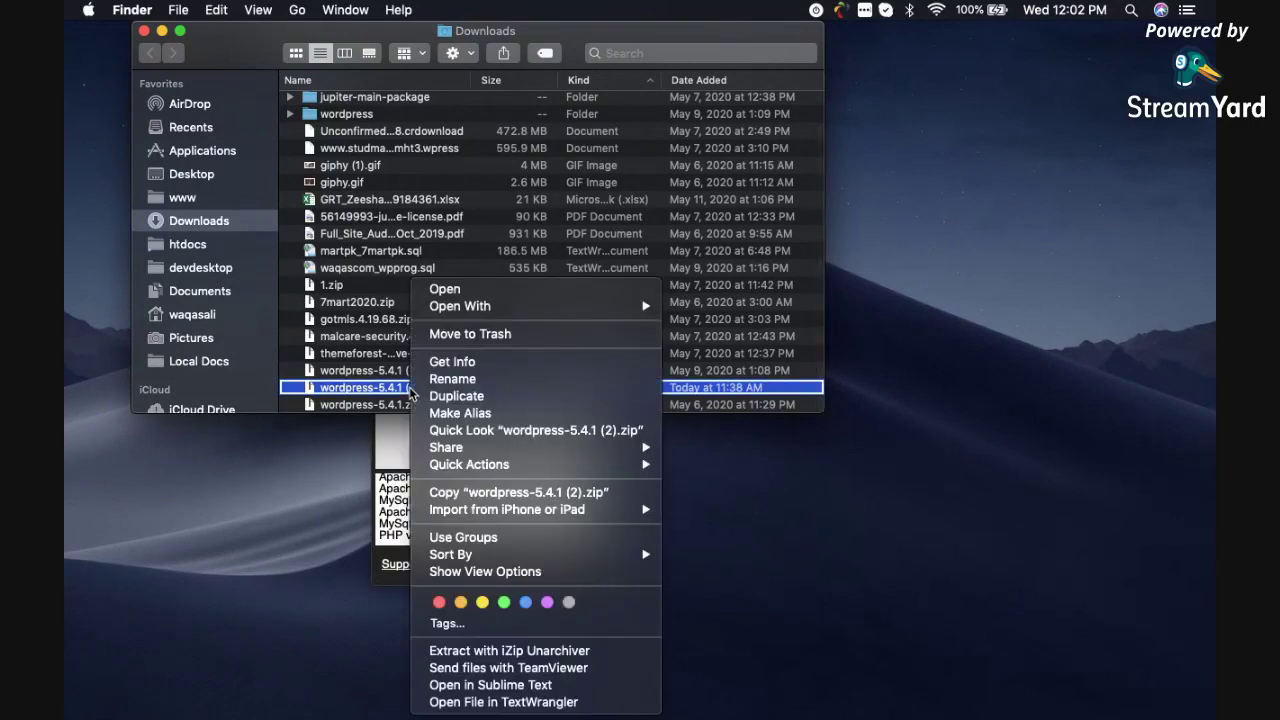
click(390, 334)
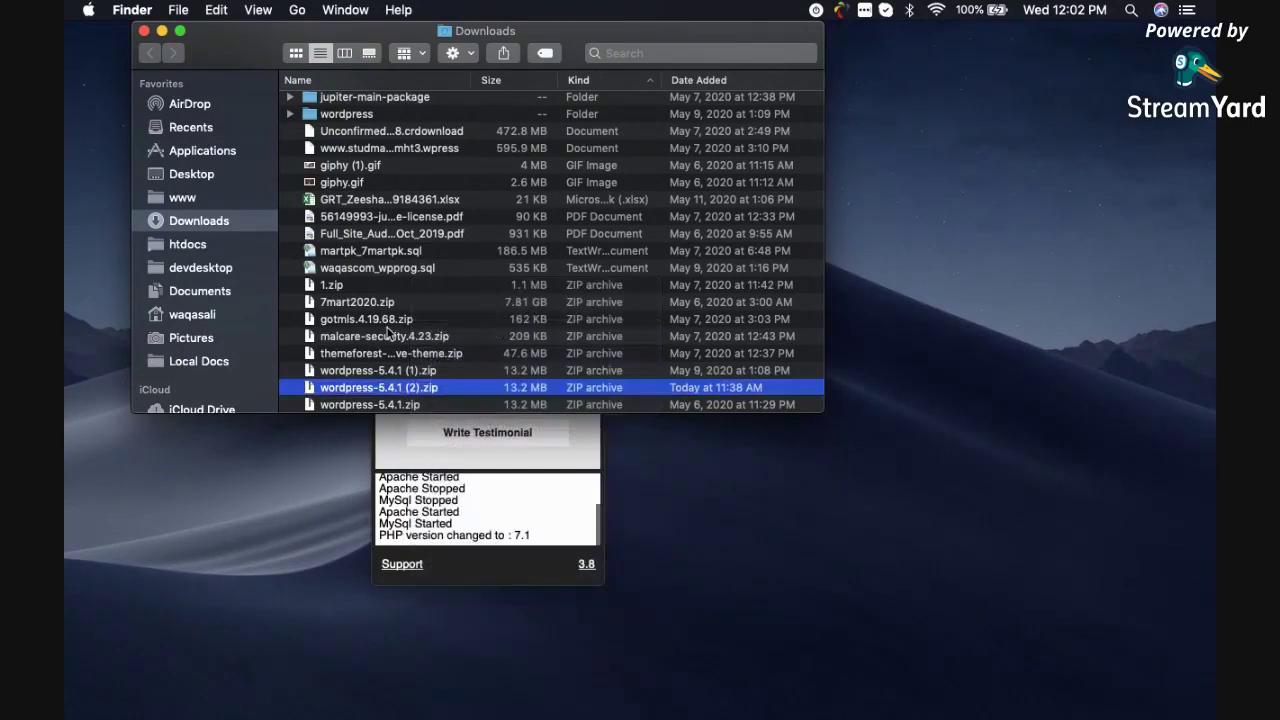
right_click(393, 395)
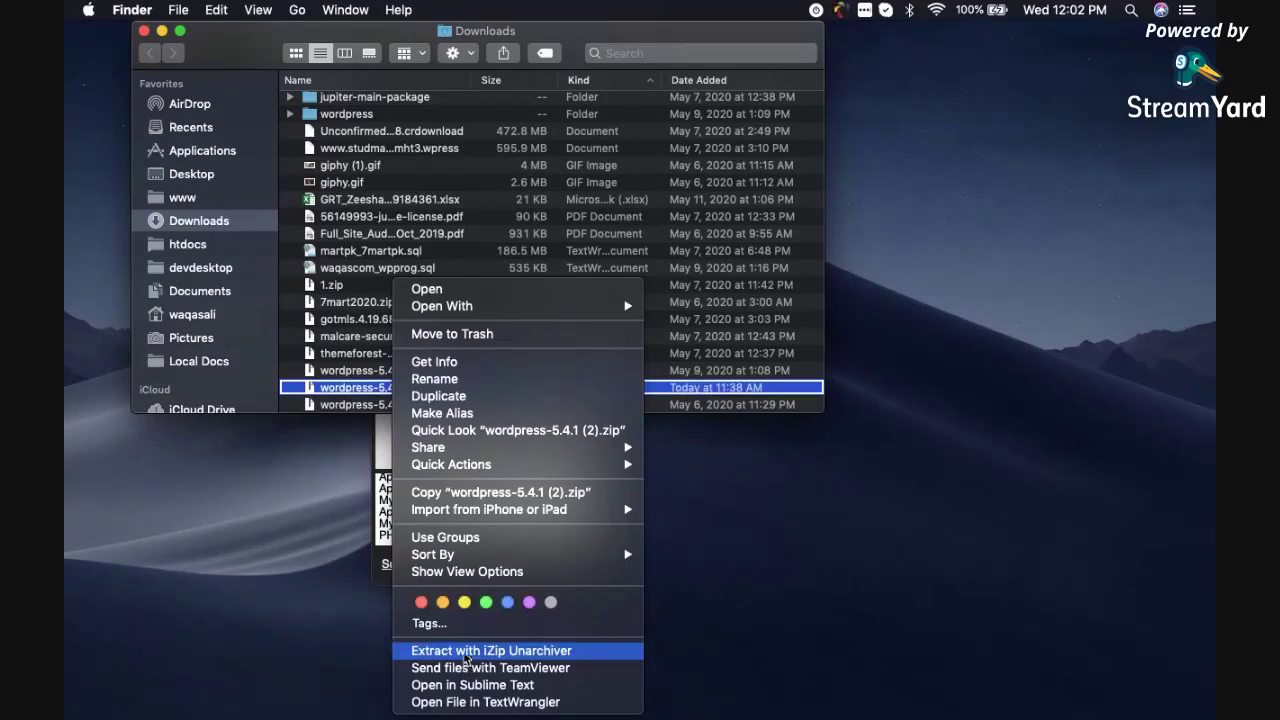
click(330, 372)
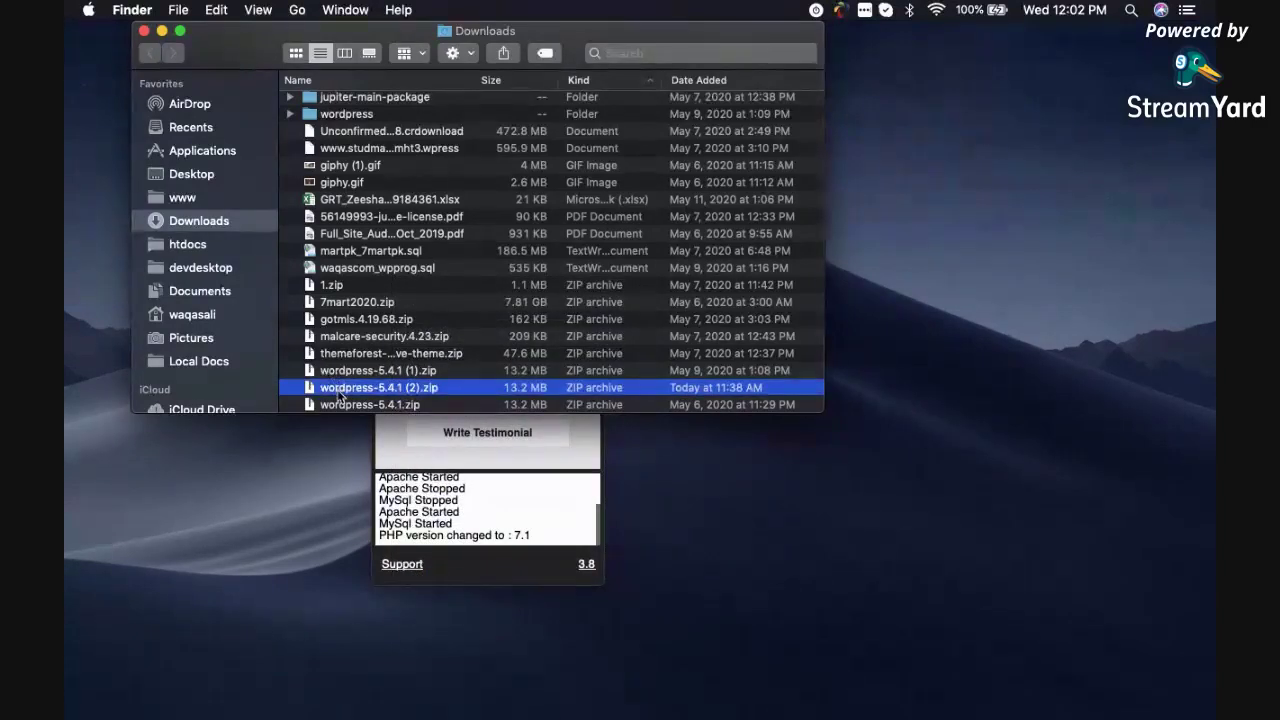
double_click(338, 390)
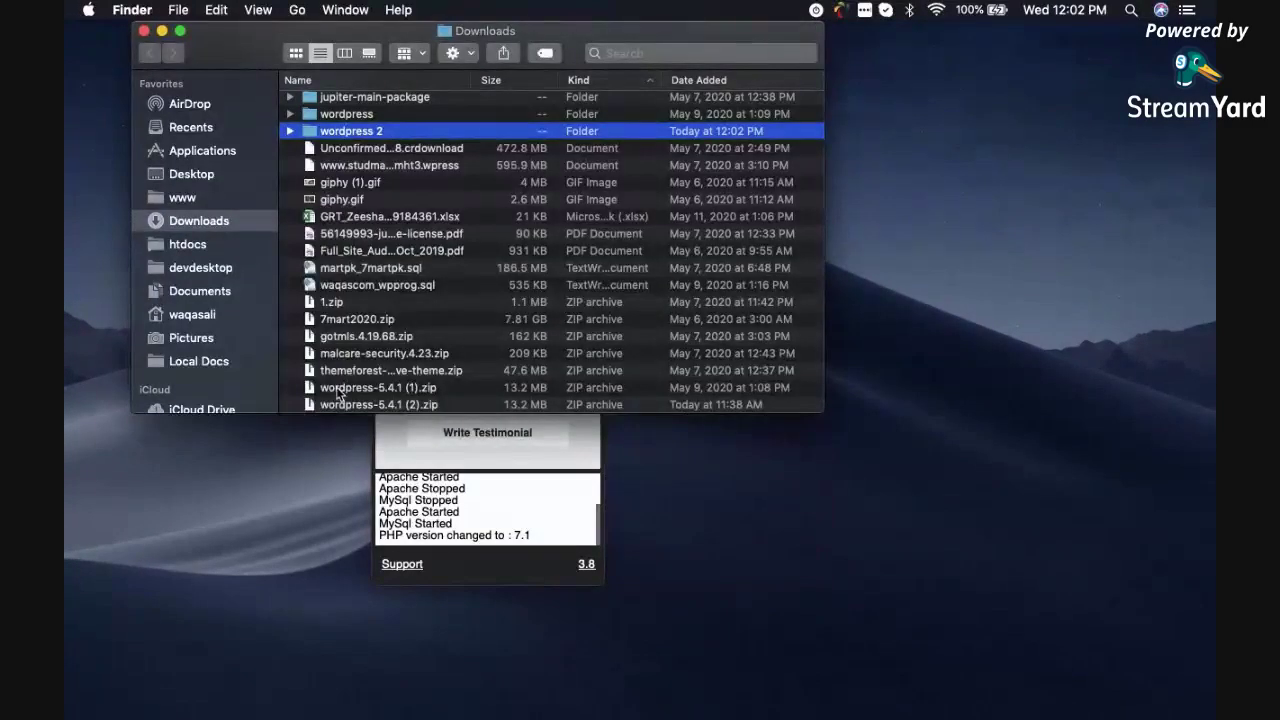
Open the extracted wordpress 2 folder from Downloads and look over its contents.
double_click(343, 138)
scroll(345, 160, down, 1)
scroll(355, 220, up, 1)
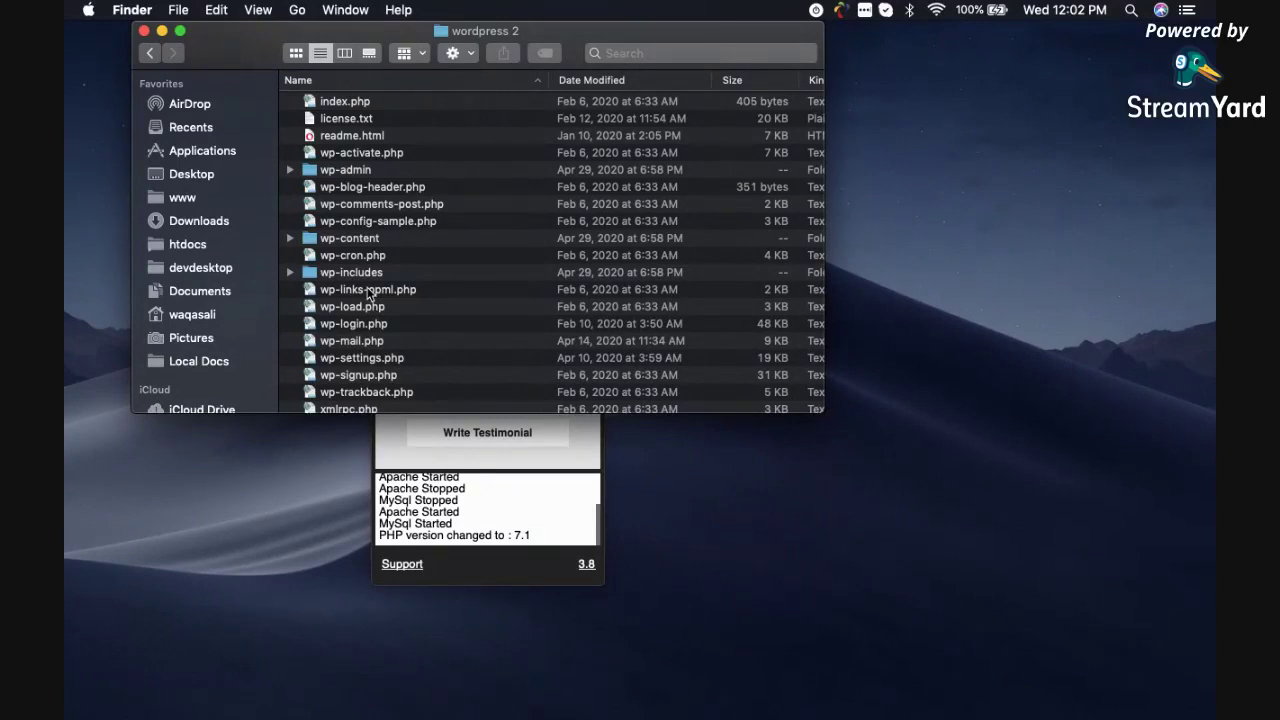
scroll(462, 241, down, 1)
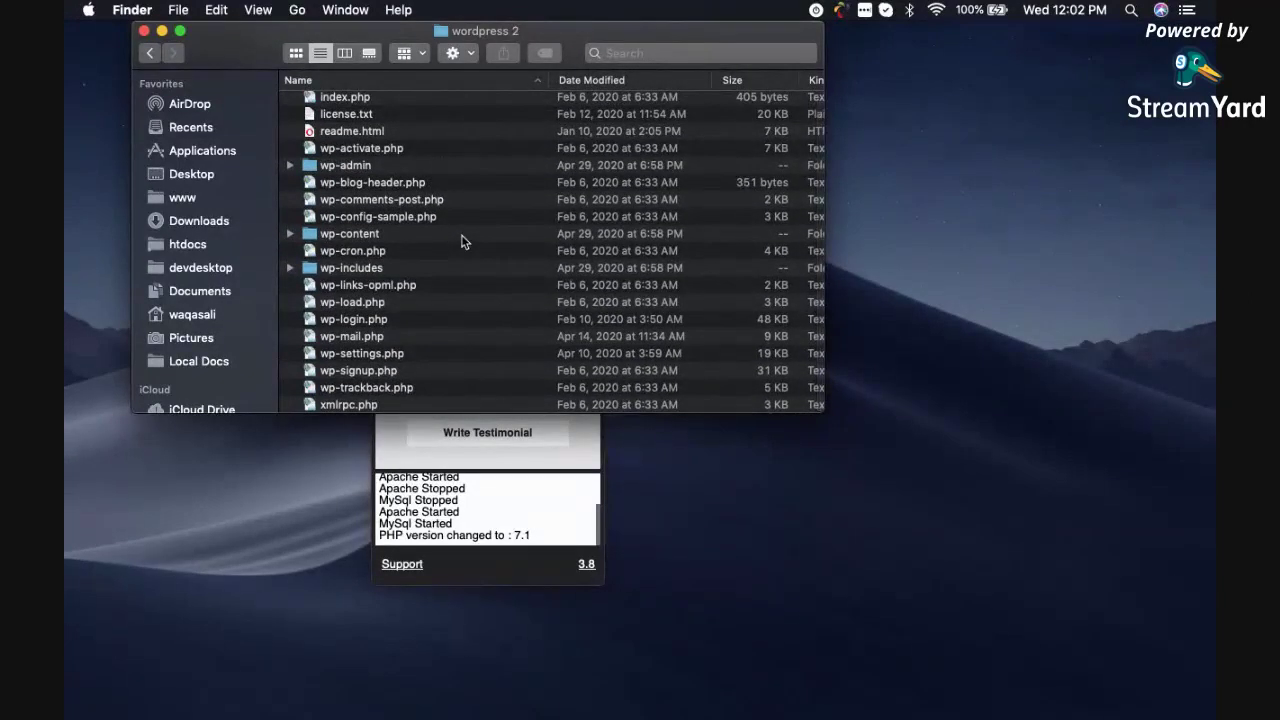
click(147, 54)
click(363, 134)
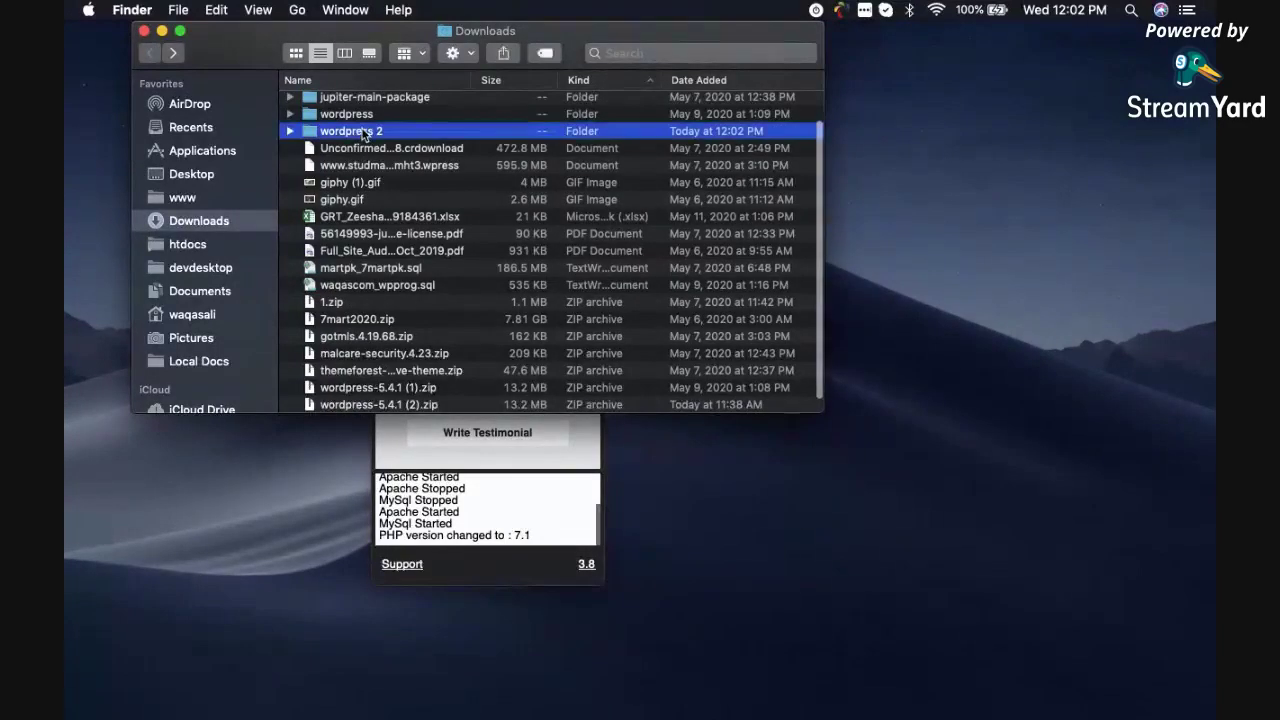
double_click(363, 134)
Inspect wp-admin, wp-config-sample.php, wp-content and wp-includes, then select every item in wordpress 2.
scroll(378, 328, up, 1)
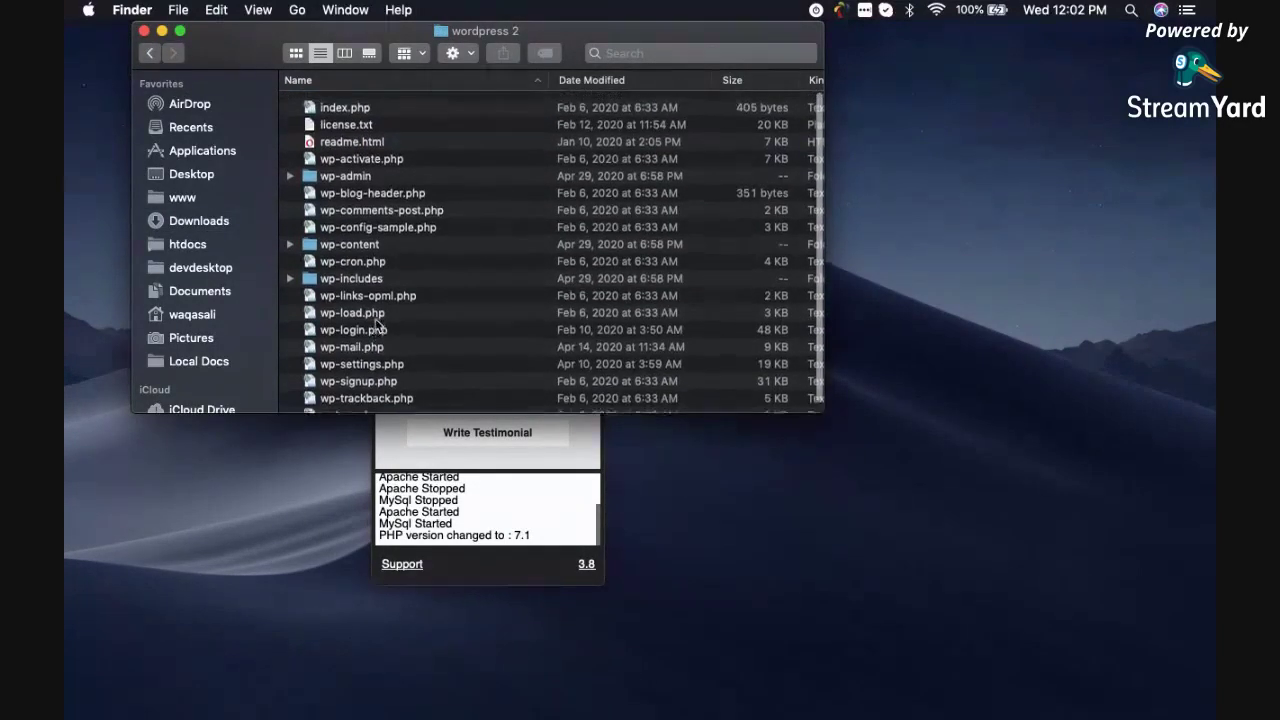
scroll(375, 327, down, 1)
scroll(372, 330, up, 1)
scroll(372, 330, down, 1)
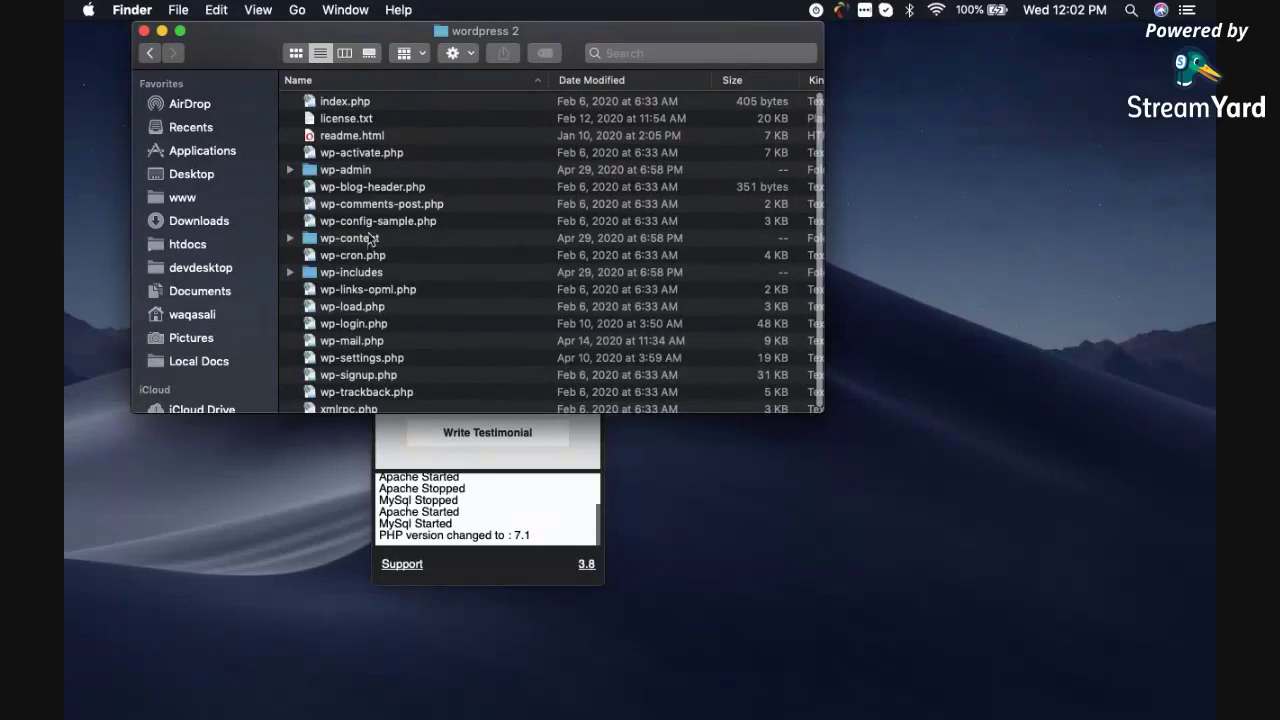
click(351, 177)
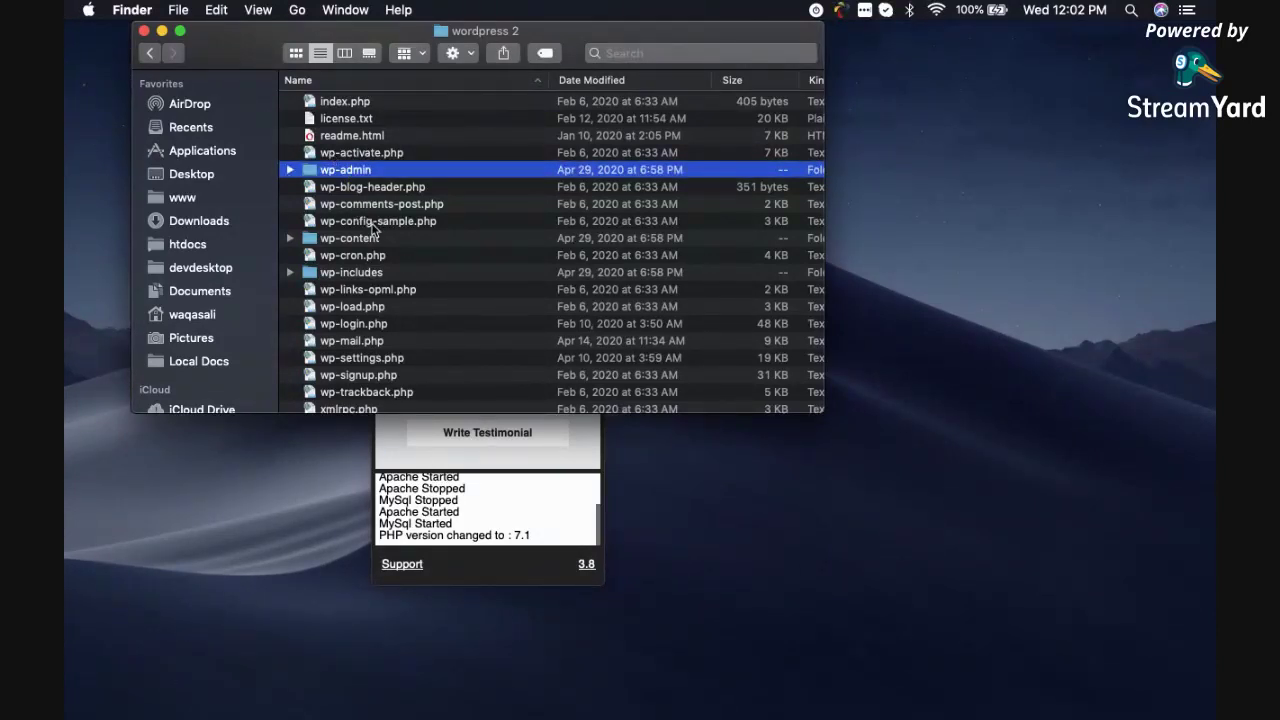
click(373, 222)
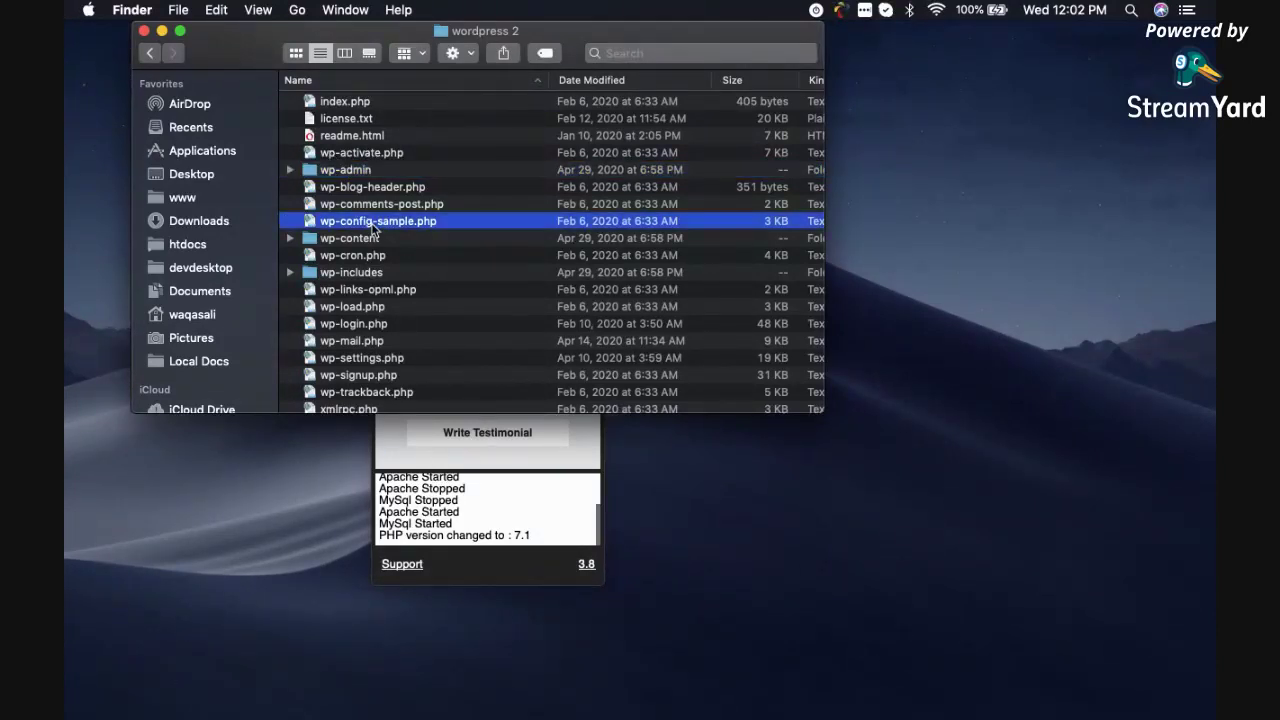
click(358, 175)
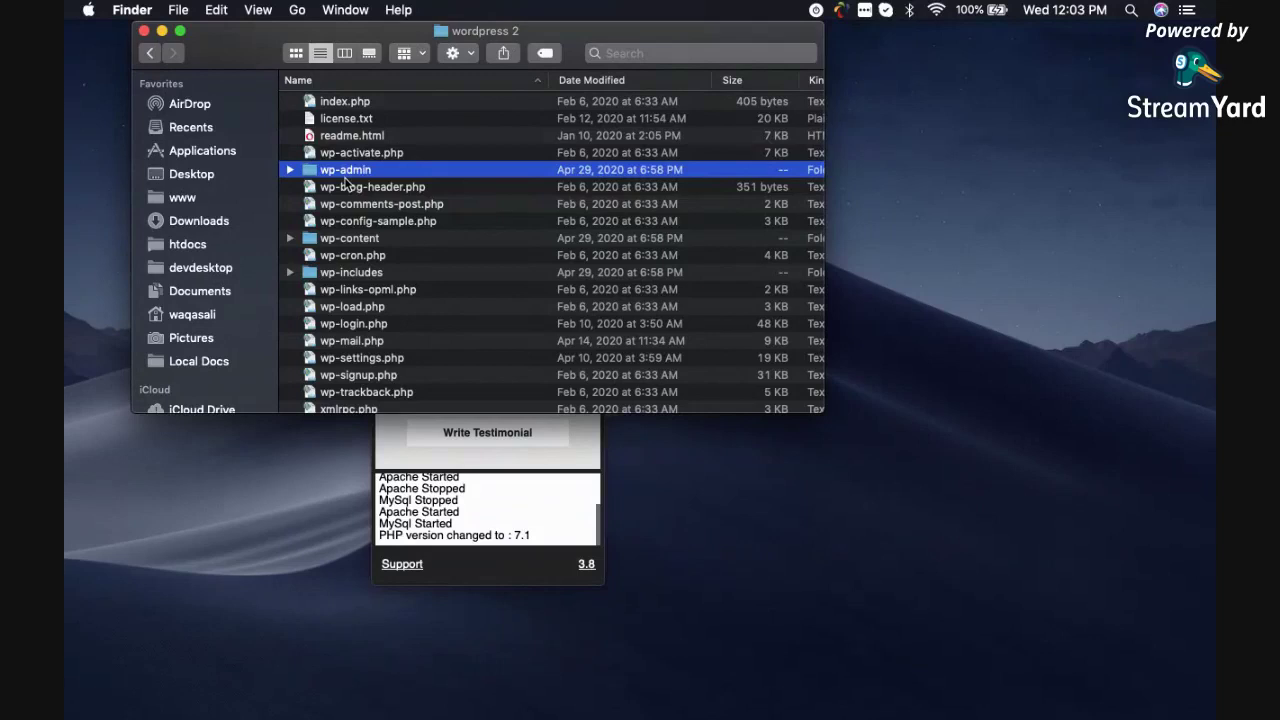
click(336, 245)
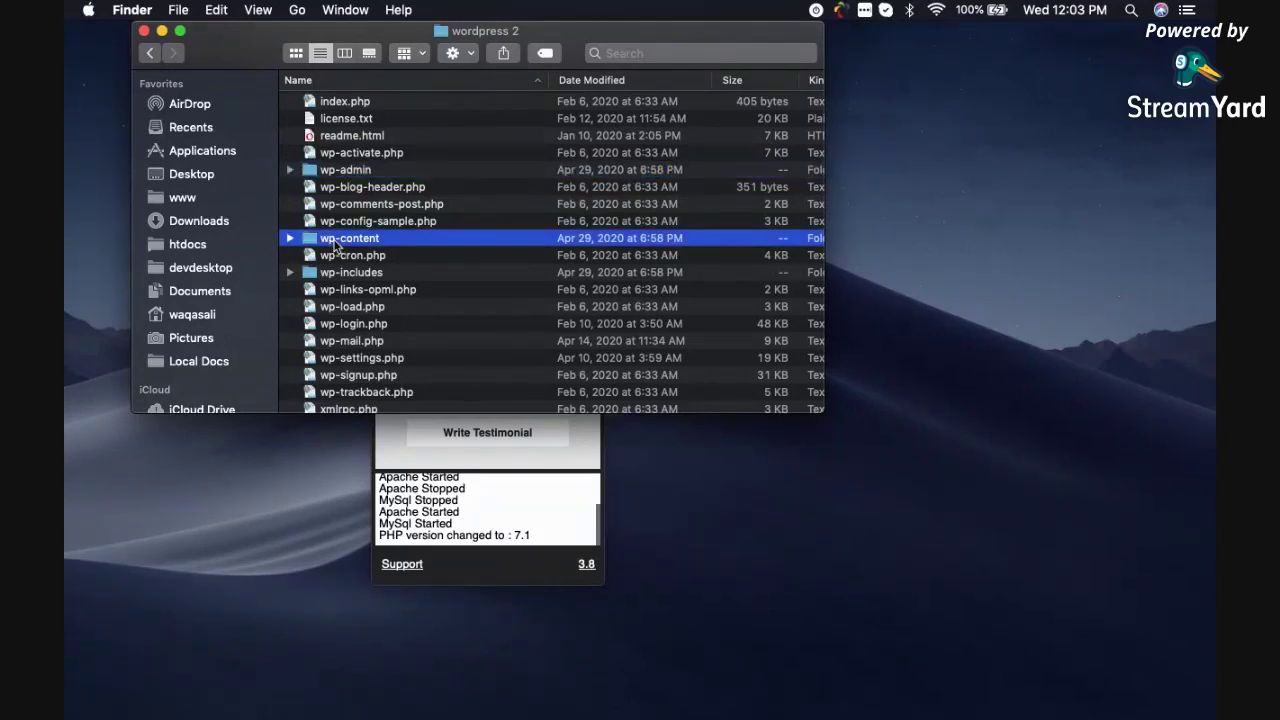
click(336, 278)
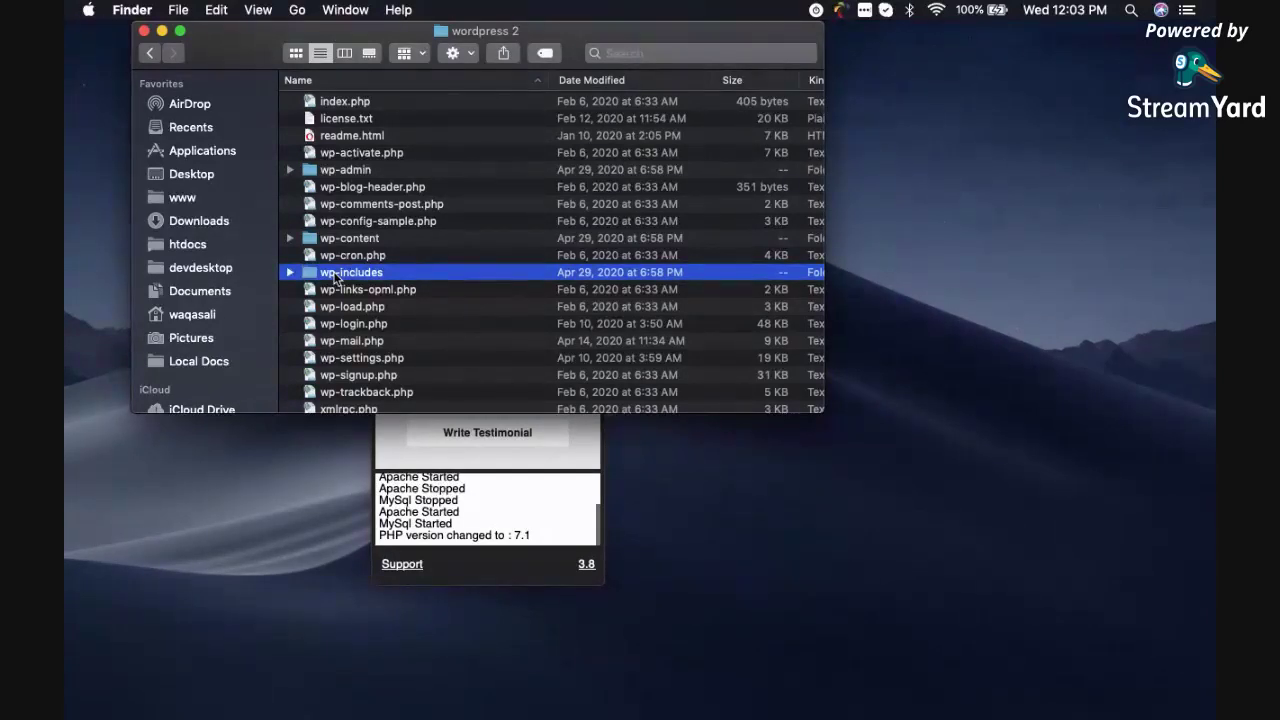
key(super+a)
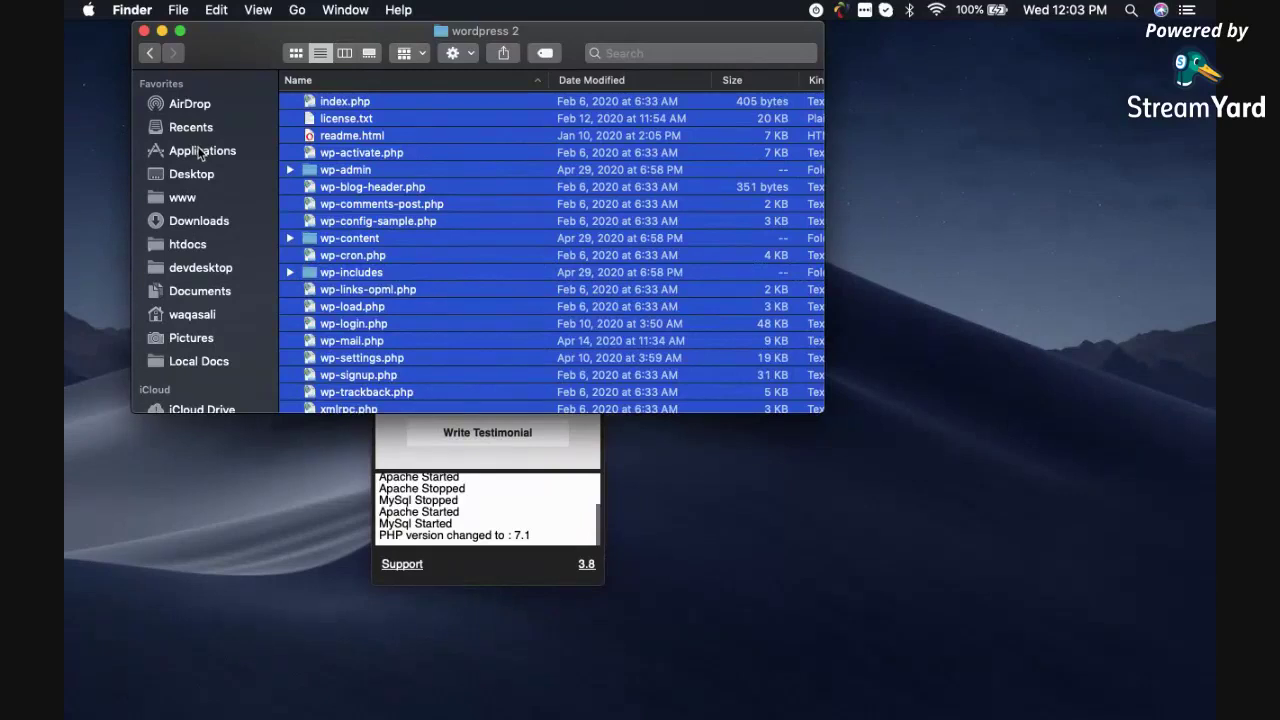
click(199, 151)
Navigate from Applications into the AMPPS www web root folder.
scroll(606, 220, down, 3)
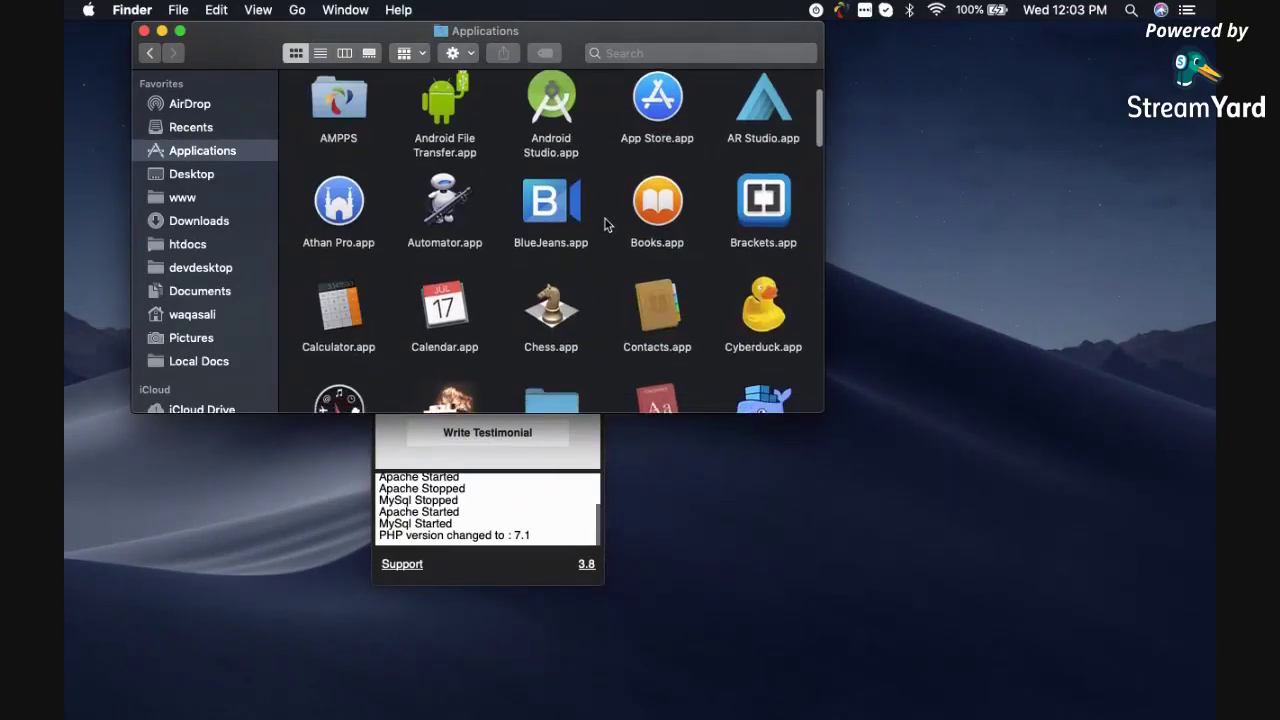
scroll(606, 225, up, 2)
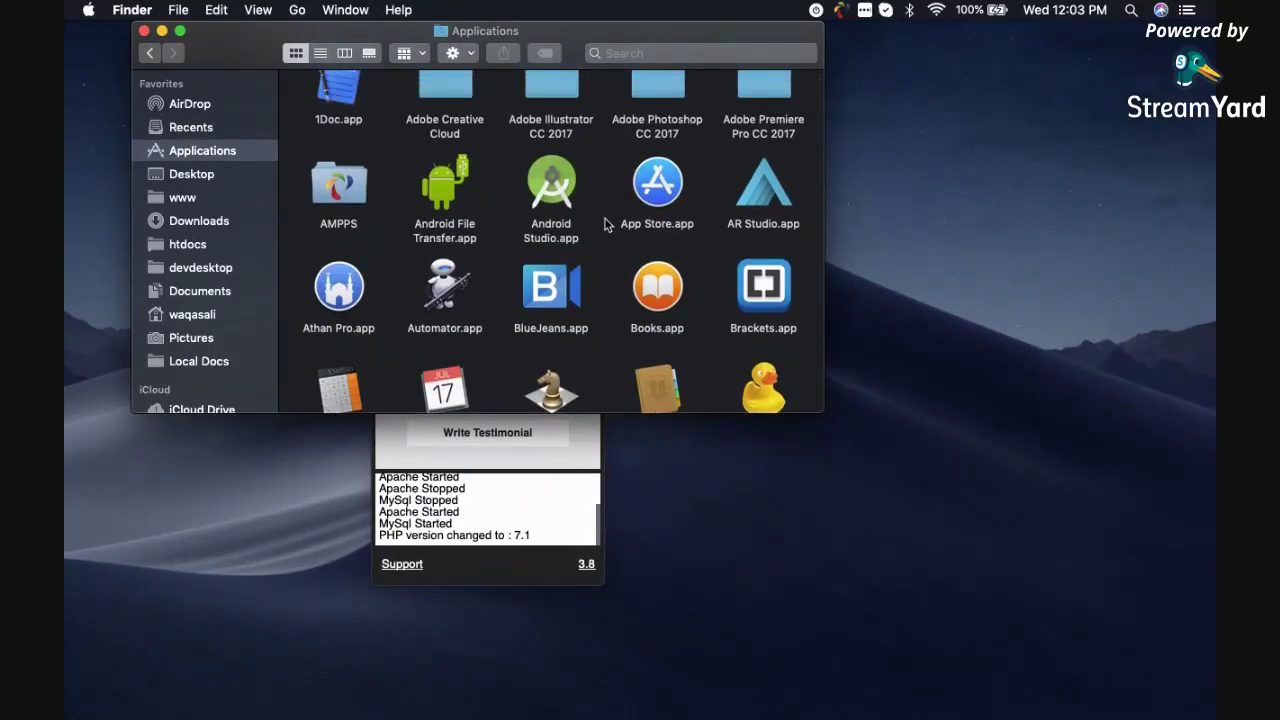
double_click(338, 195)
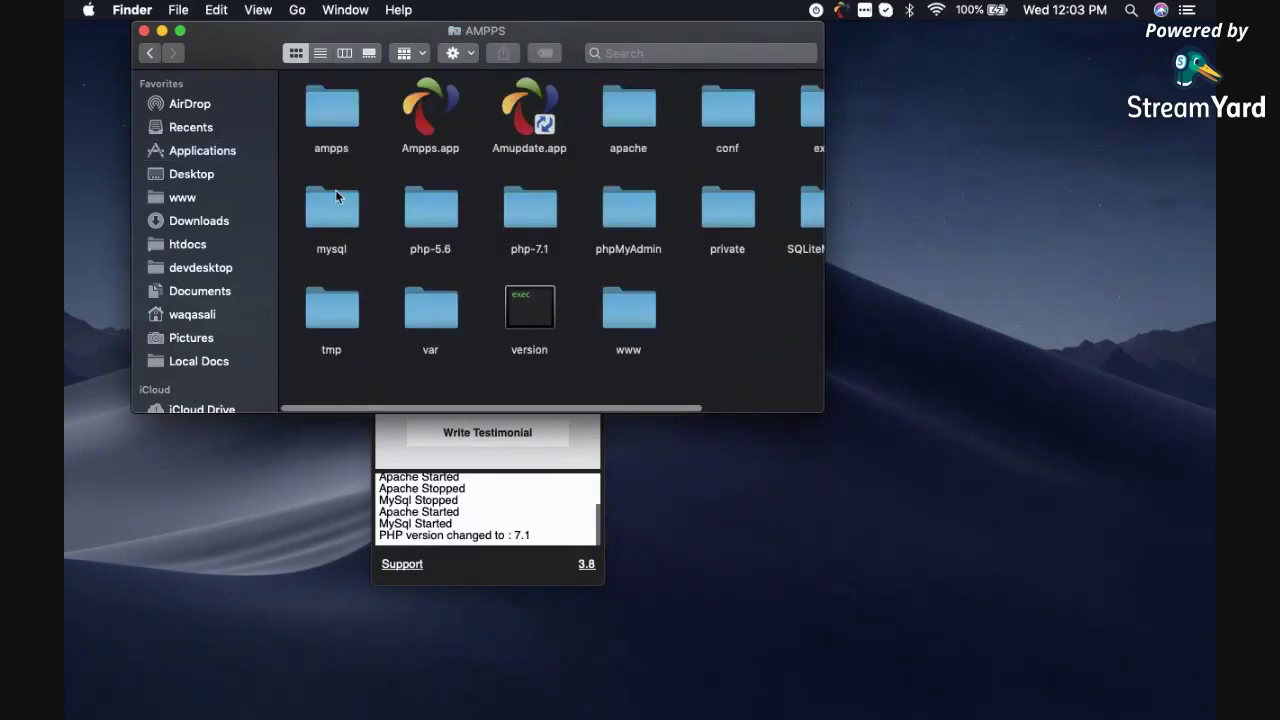
double_click(624, 310)
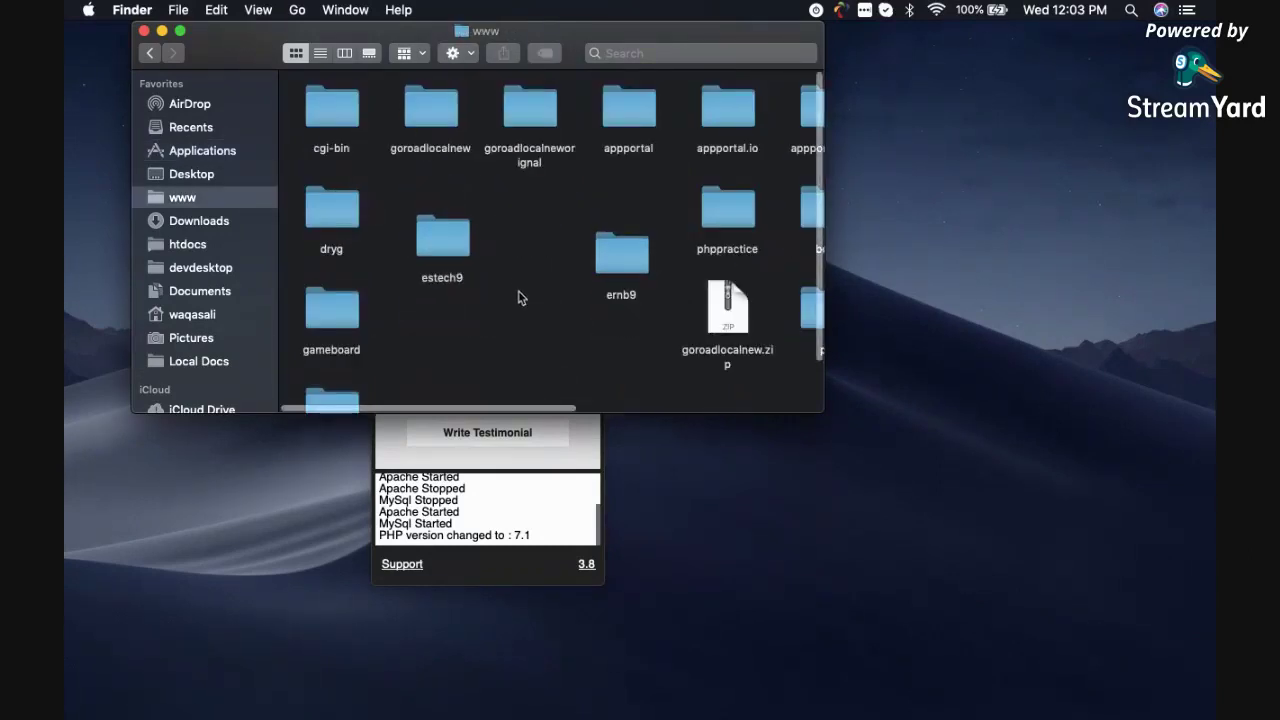
scroll(518, 297, down, 2)
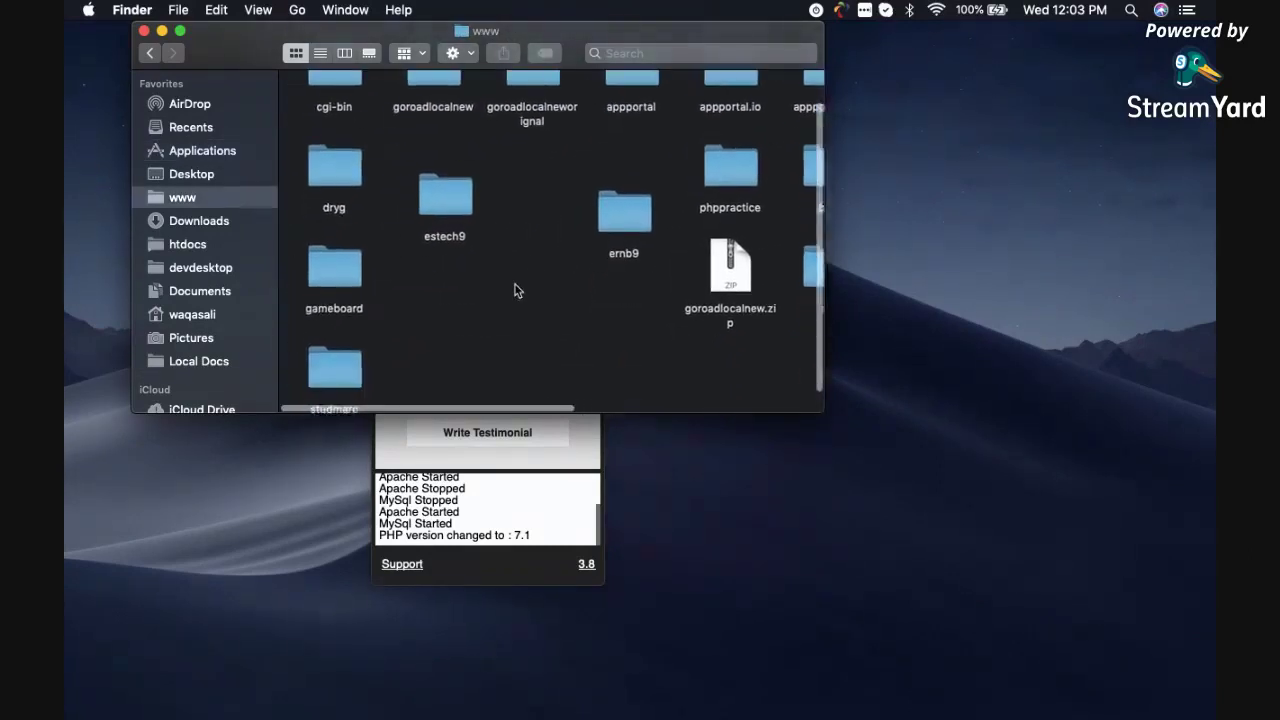
scroll(516, 262, up, 2)
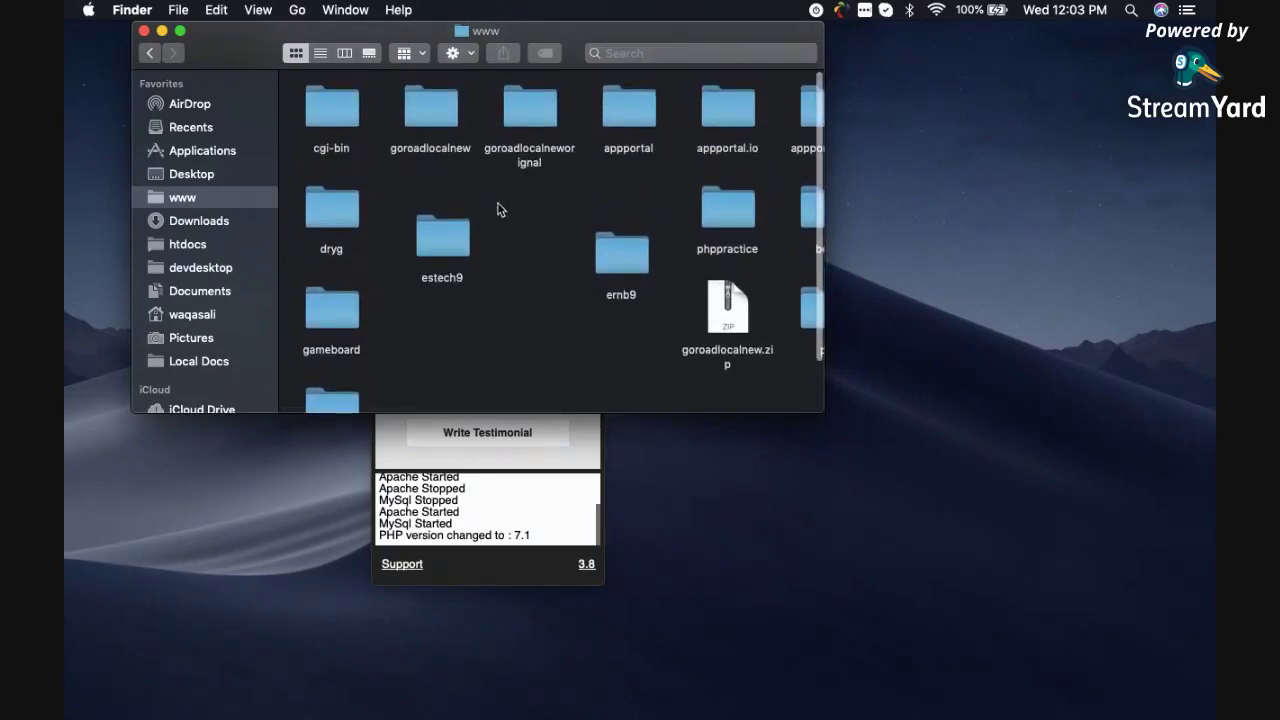
click(465, 54)
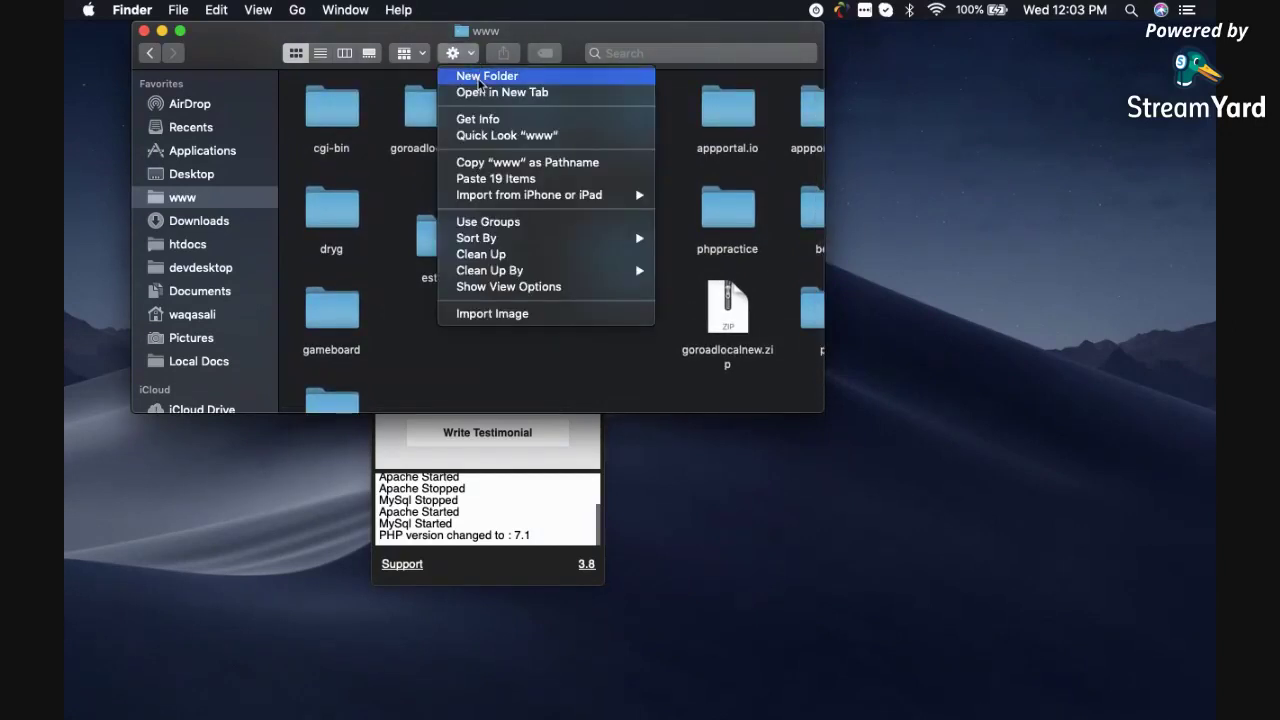
right_click(429, 346)
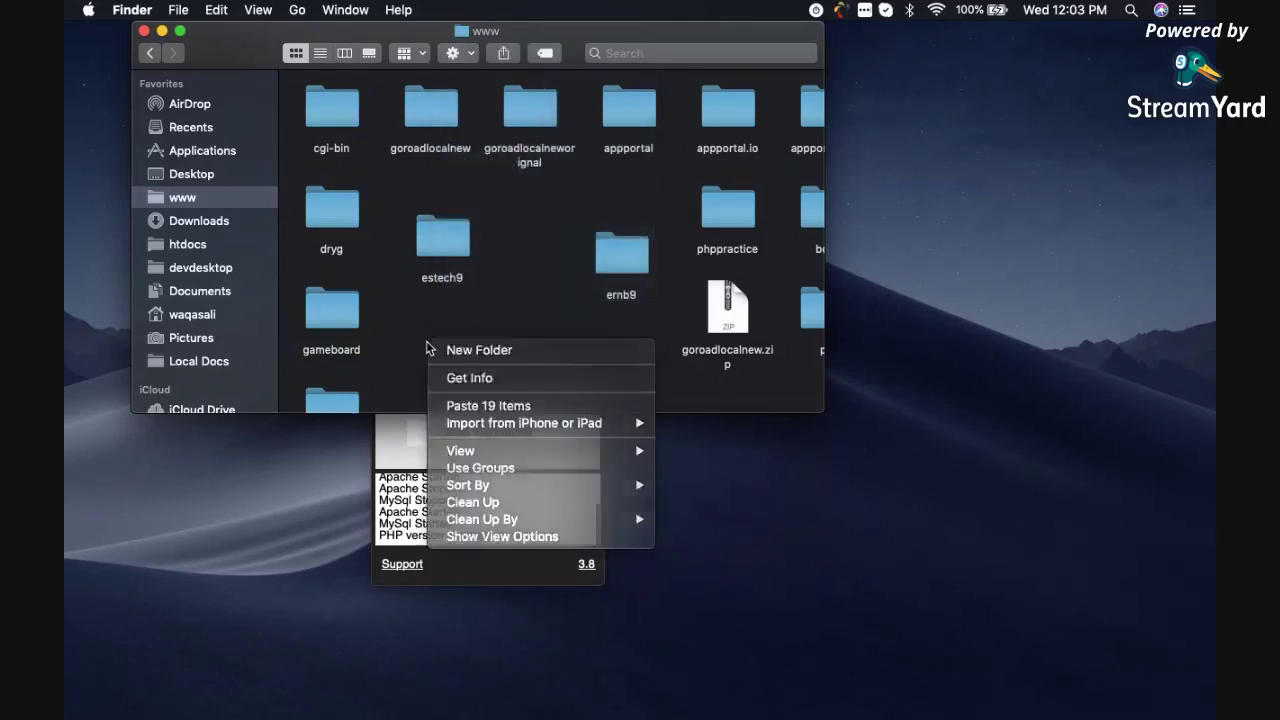
click(426, 347)
right_click(426, 347)
click(450, 350)
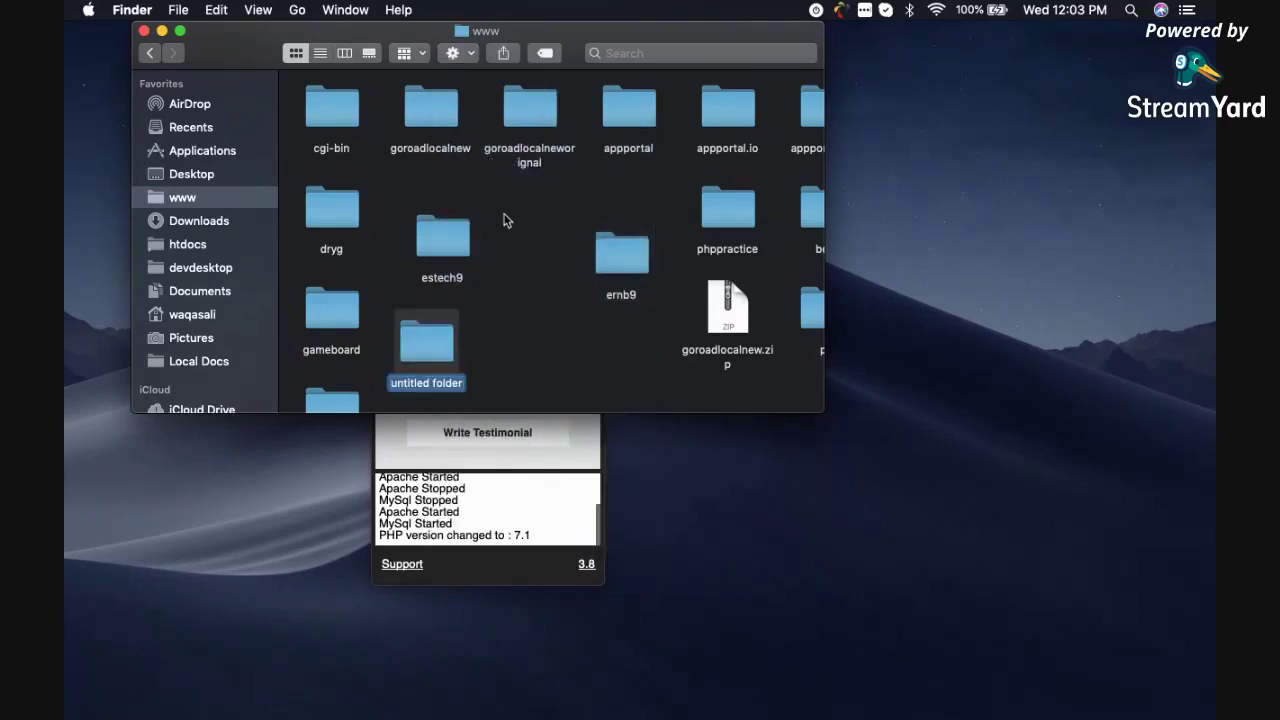
text(e)
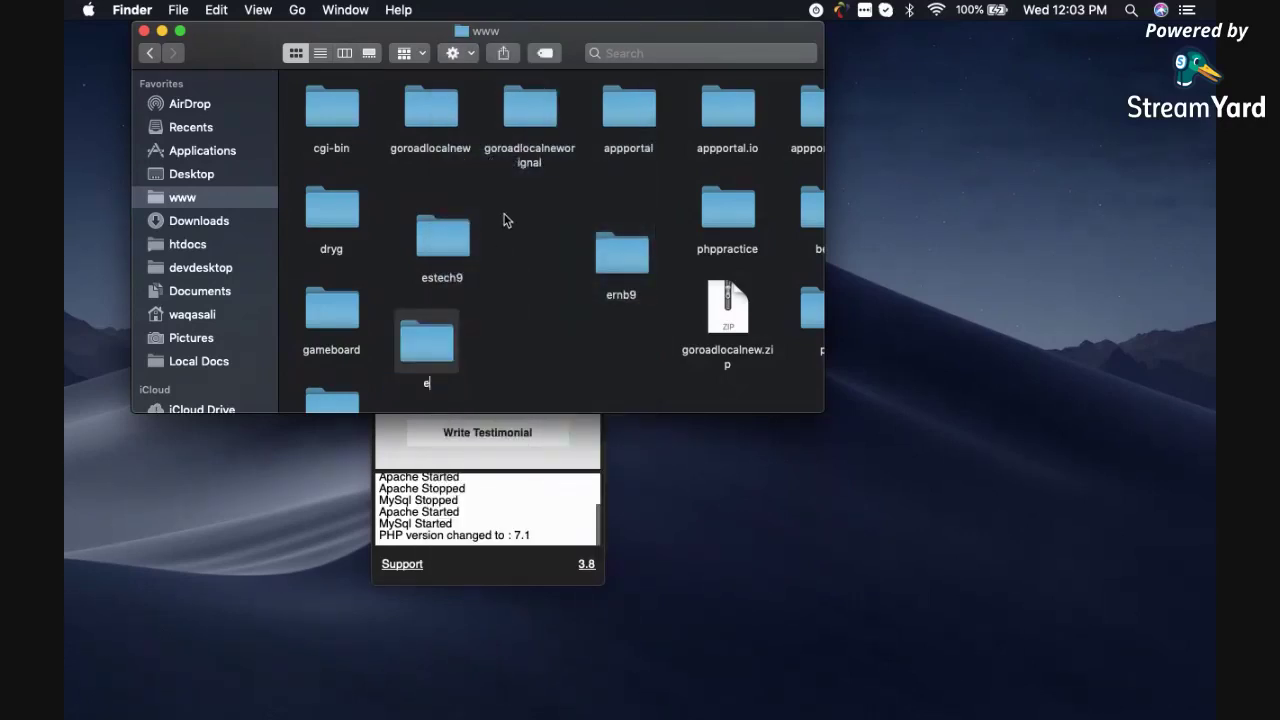
text(stech10)
key(Return)
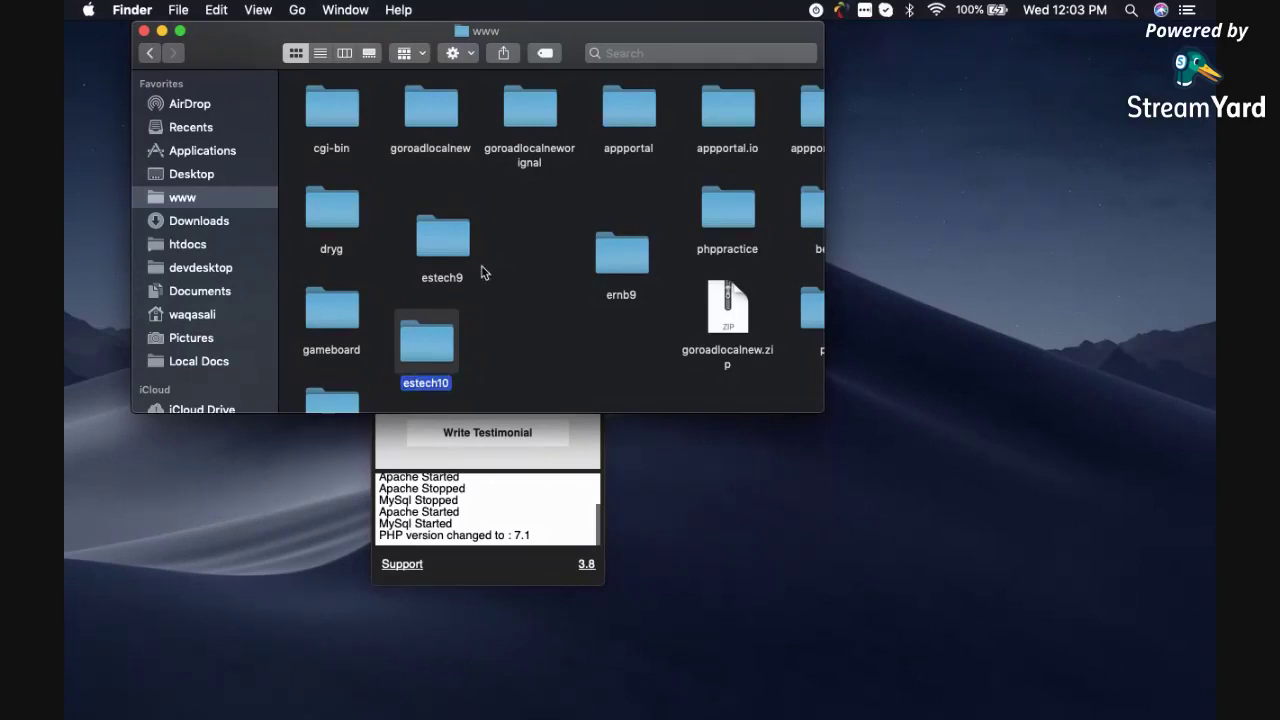
Paste the 19 copied WordPress items into the new estech10 folder.
double_click(427, 340)
right_click(476, 221)
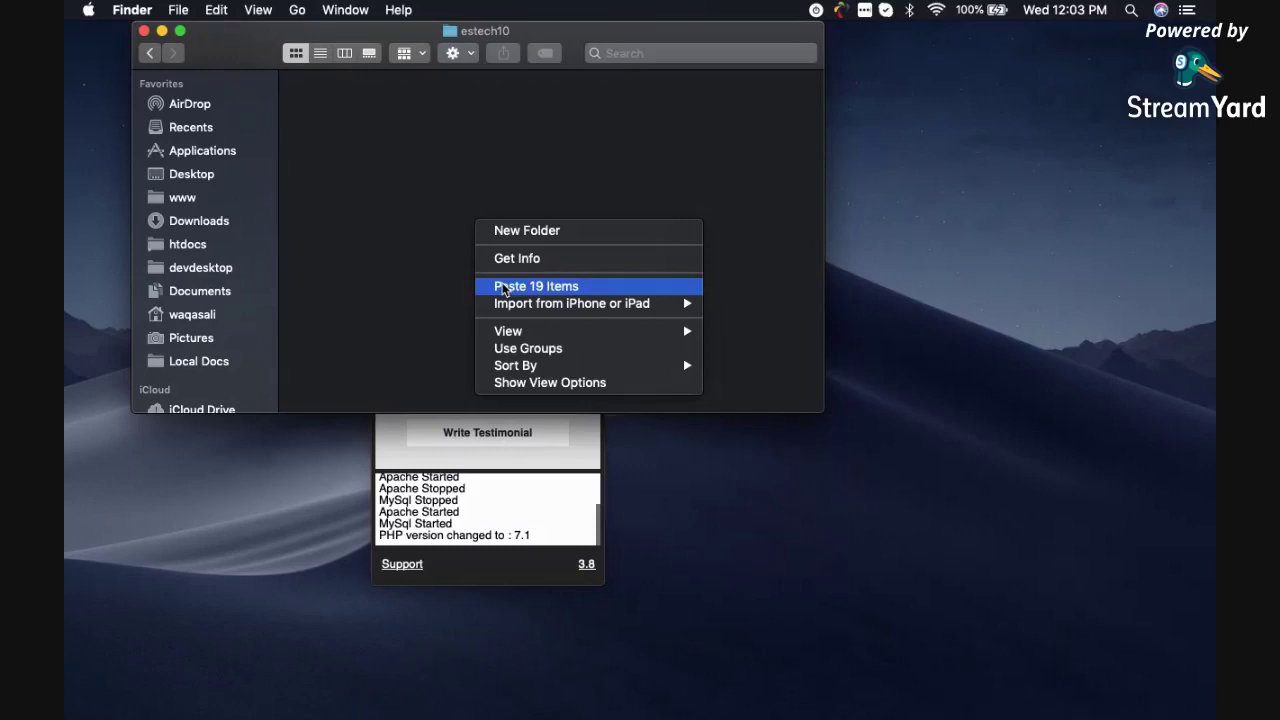
click(536, 286)
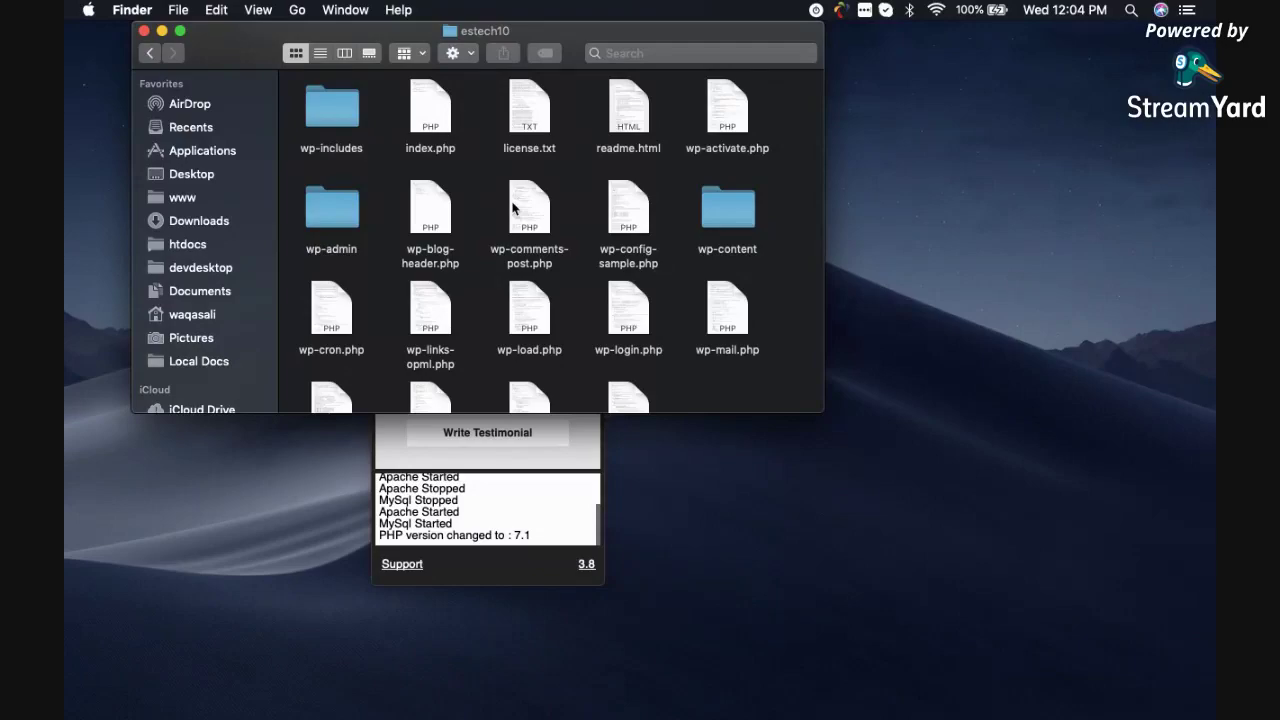
key(super+Tab)
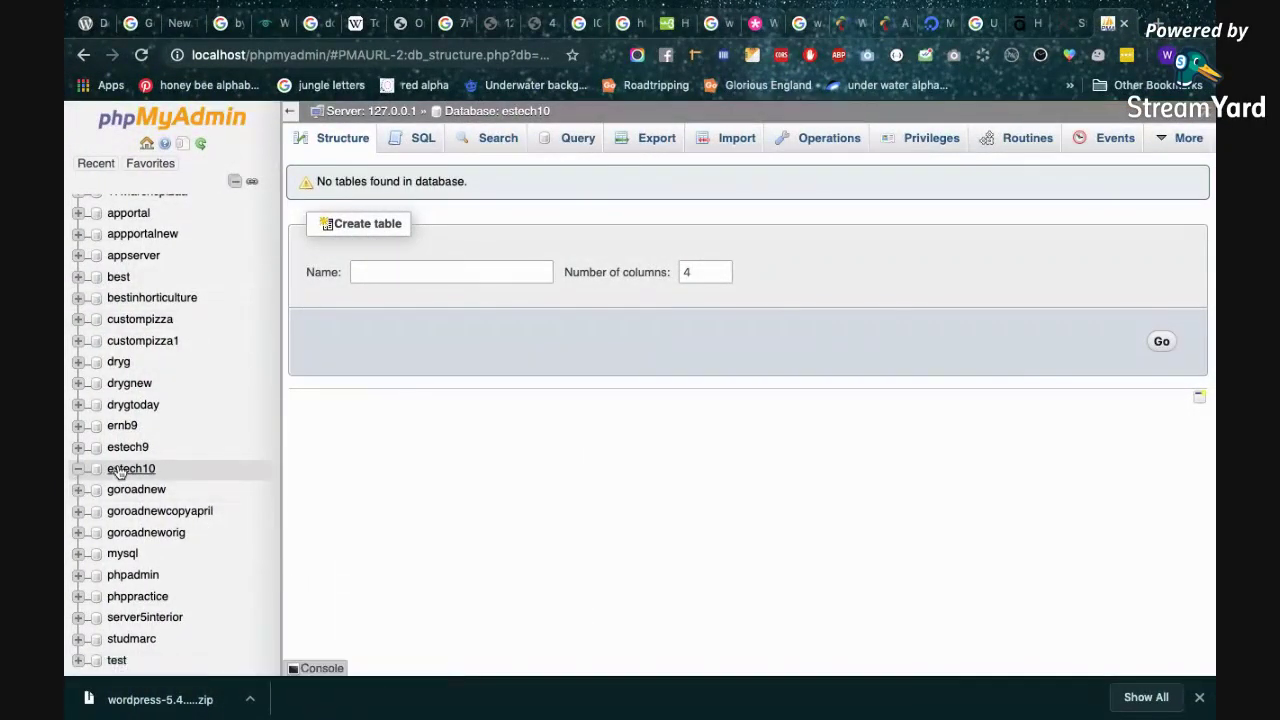
Reload the estech10 database structure page, confirming no tables, and open a new Chrome tab.
click(118, 472)
click(1157, 24)
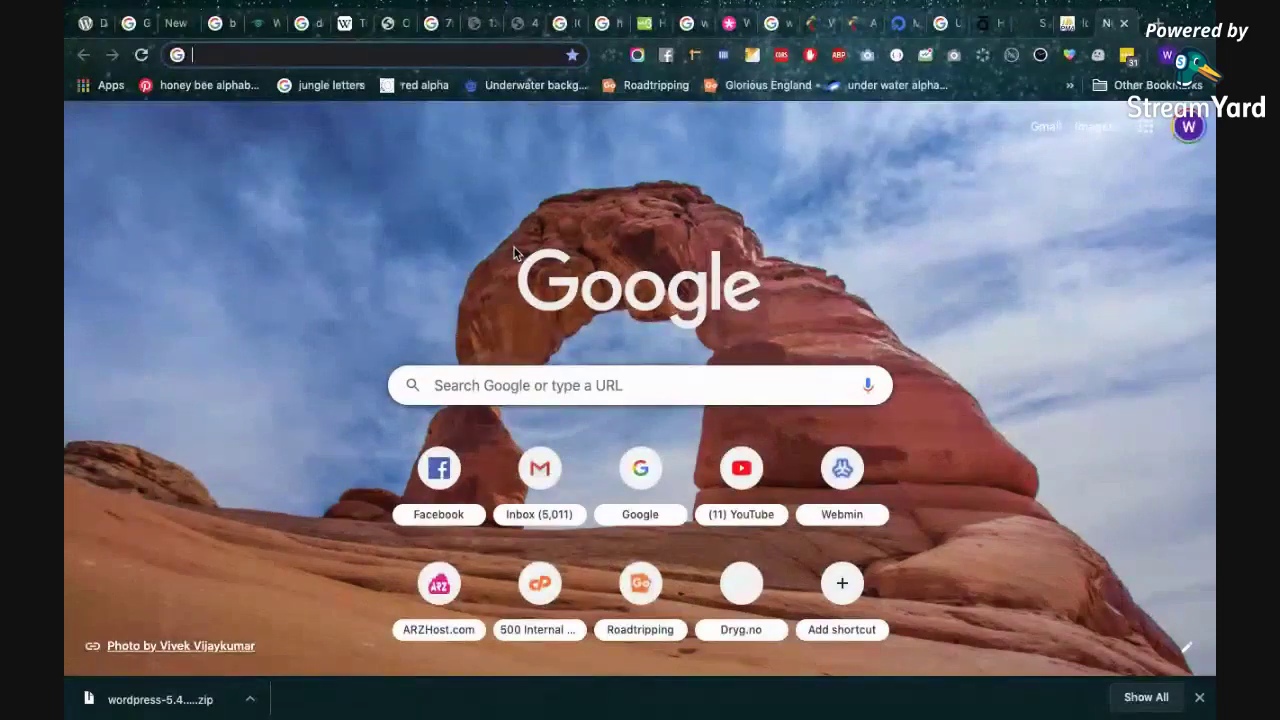
Load the localhost directory listing and open the estech10/ site link.
text(lo)
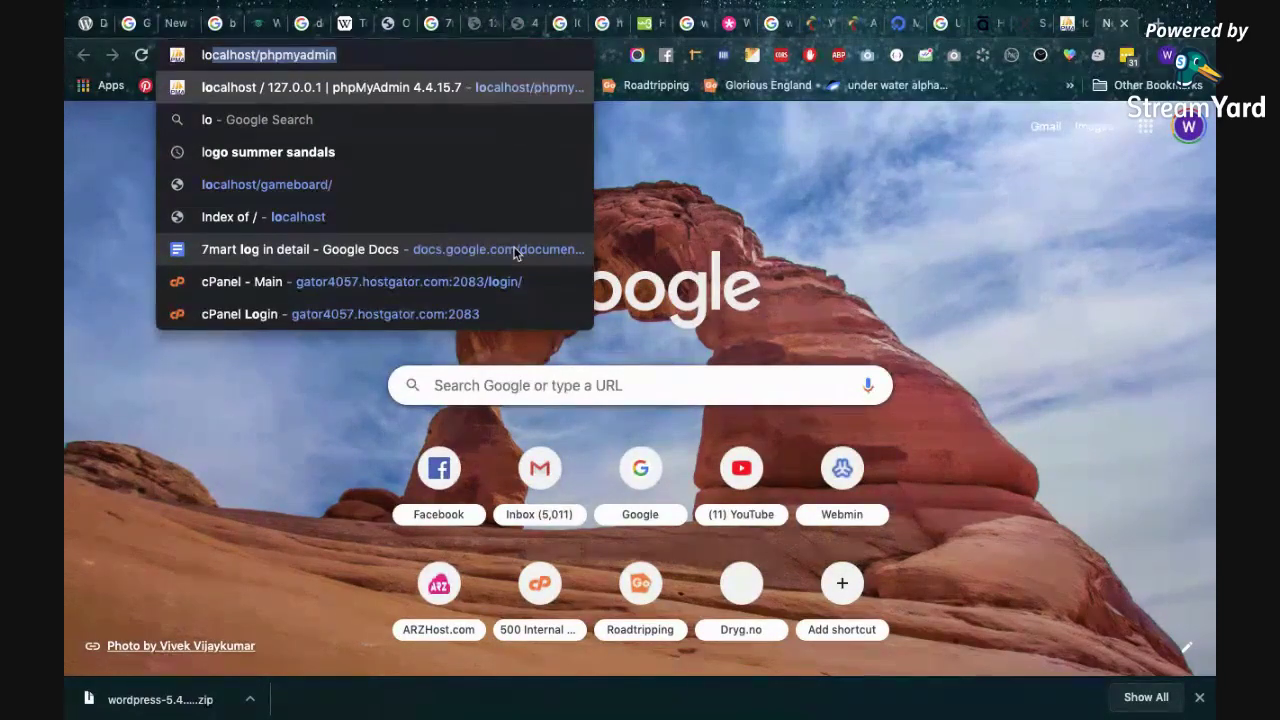
text(calhost/phpmy)
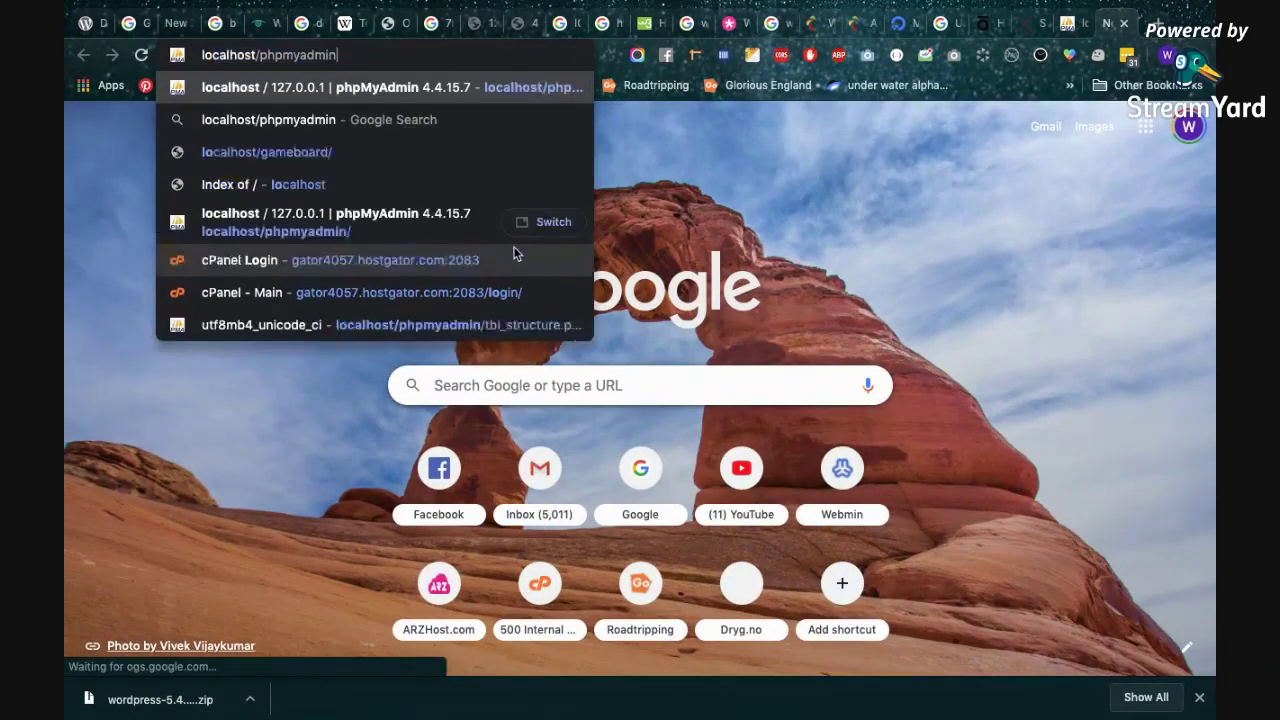
key(BackSpace)
key(BackSpace)
key(BackSpace)
key(BackSpace)
key(BackSpace)
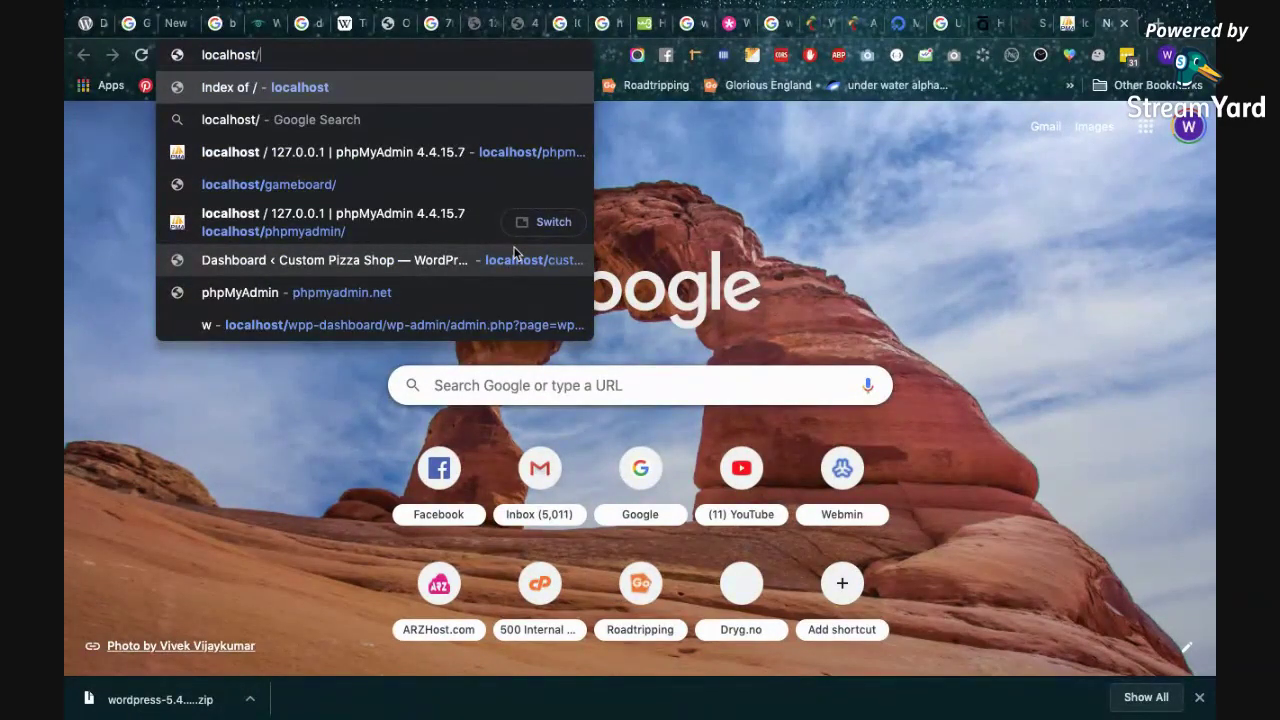
key(Return)
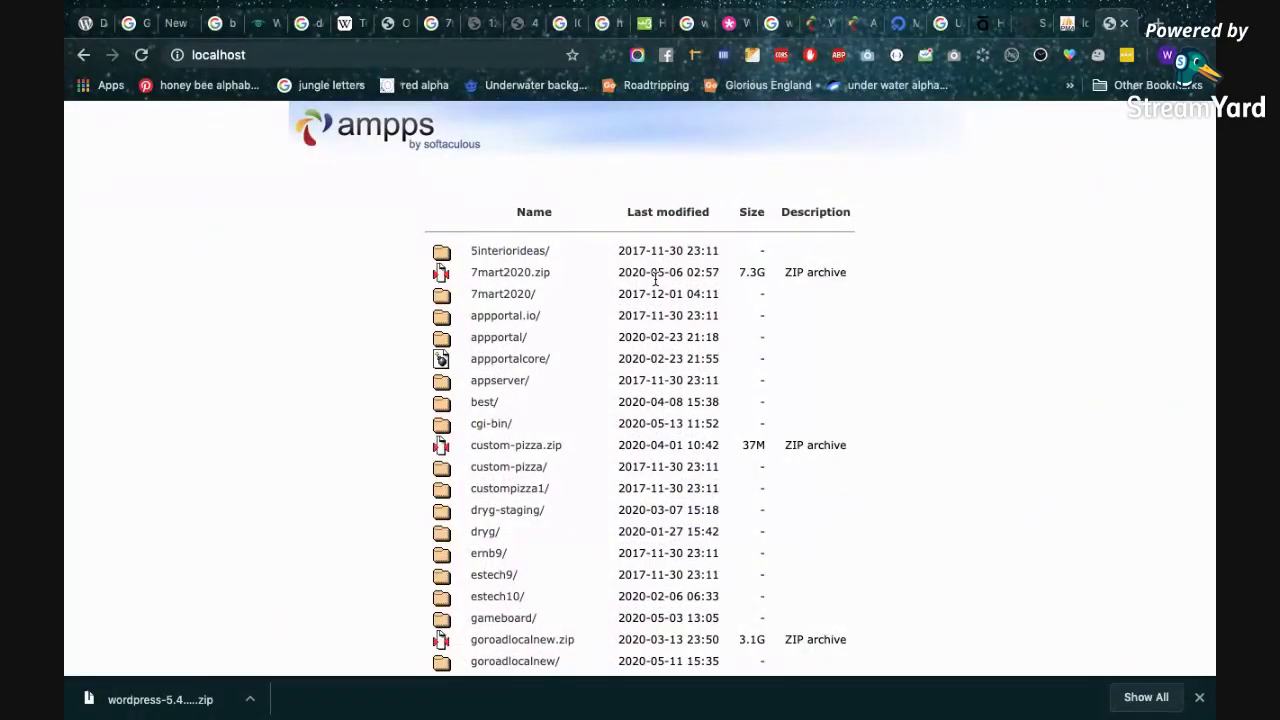
scroll(656, 281, down, 5)
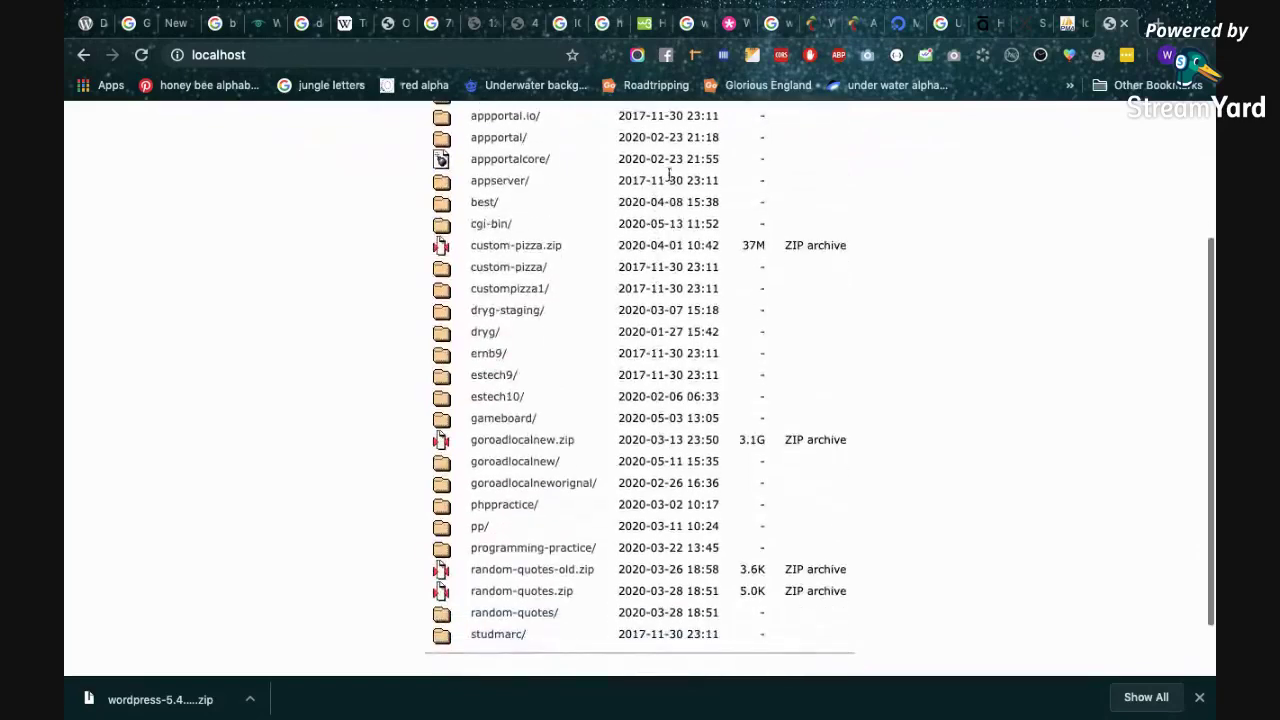
scroll(668, 461, down, 2)
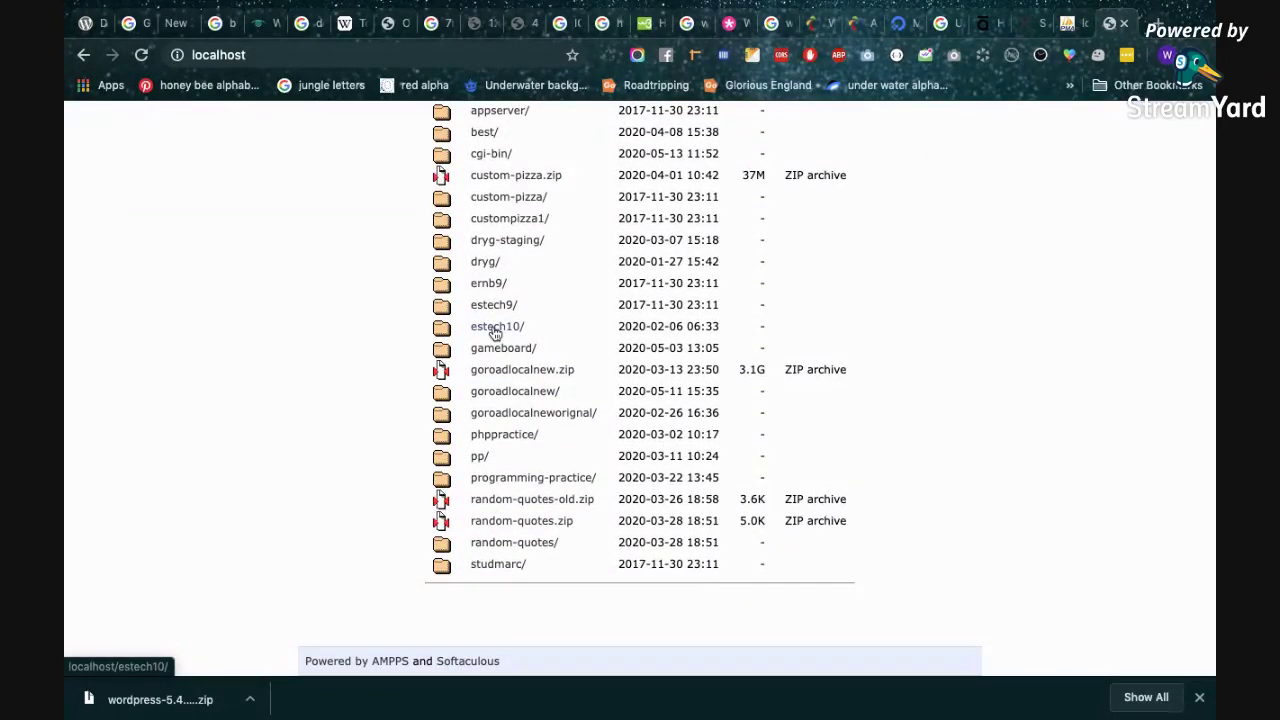
click(493, 330)
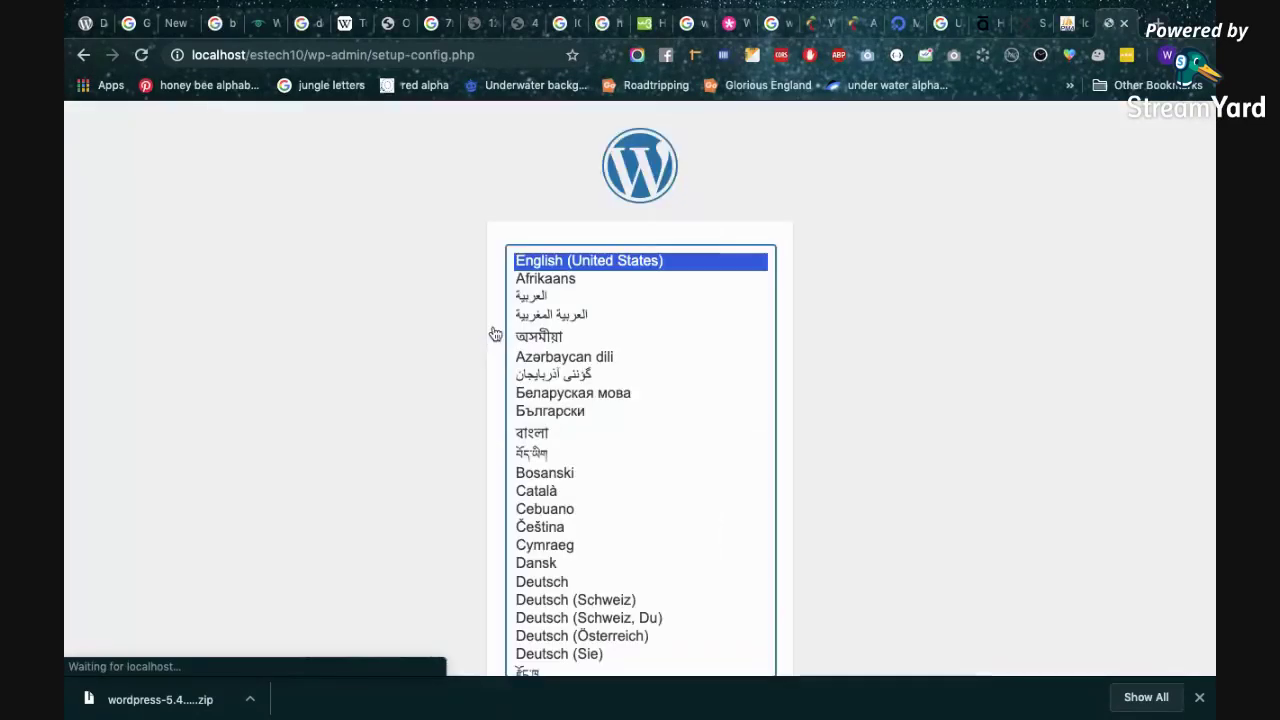
Load localhost/estech10 in a fresh browser tab.
scroll(876, 260, down, 1)
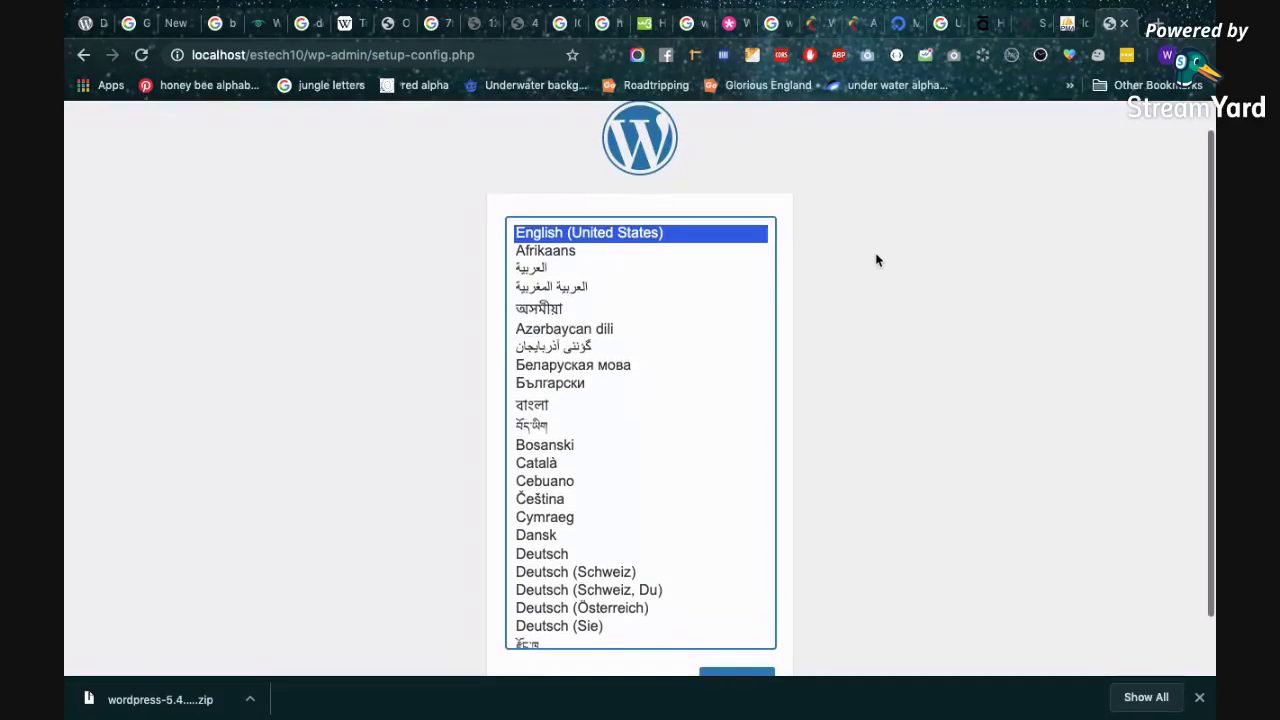
click(1157, 23)
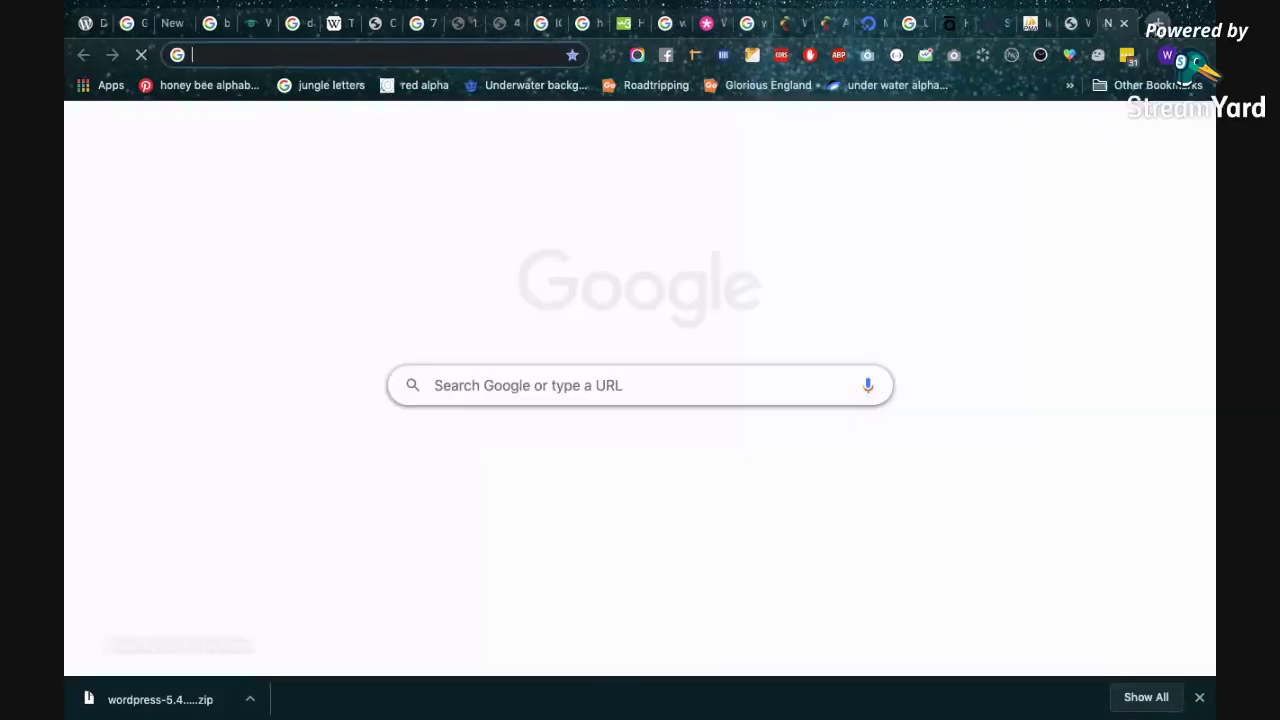
text(localhost/phpmyadmin)
key(BackSpace)
key(BackSpace)
key(BackSpace)
key(BackSpace)
key(BackSpace)
key(BackSpace)
key(BackSpace)
key(BackSpace)
key(BackSpace)
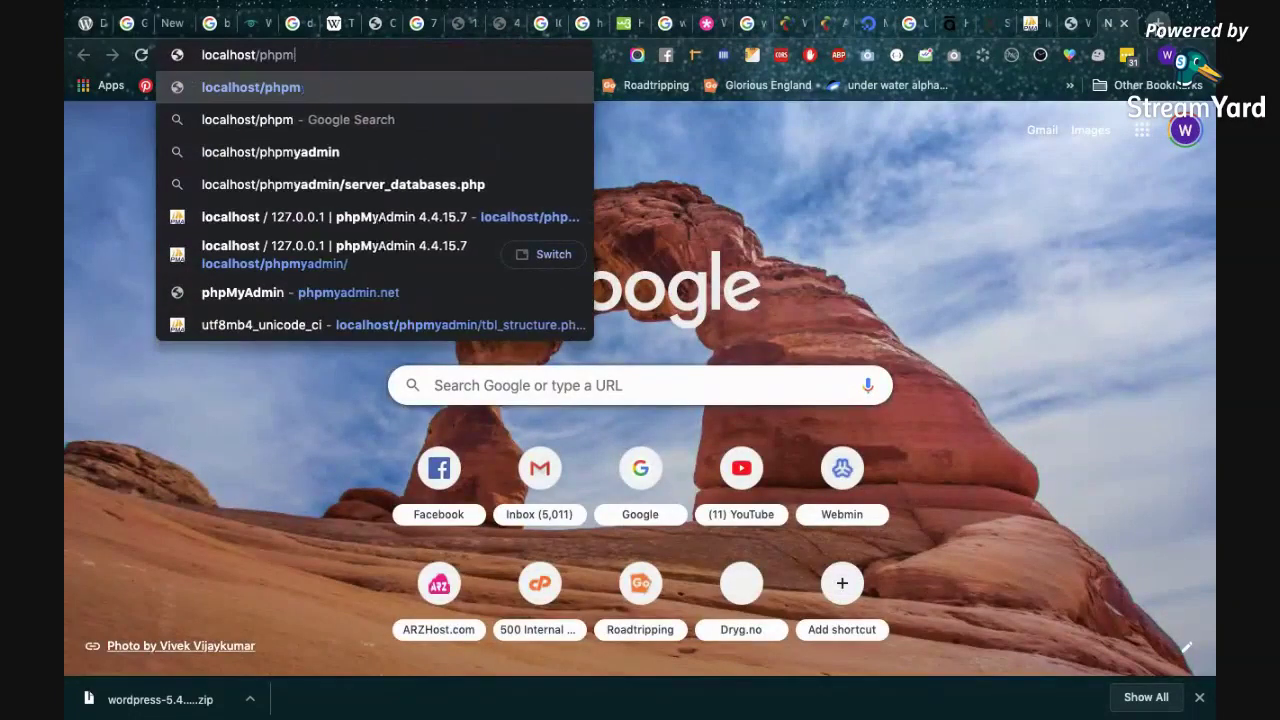
key(BackSpace)
text(estec)
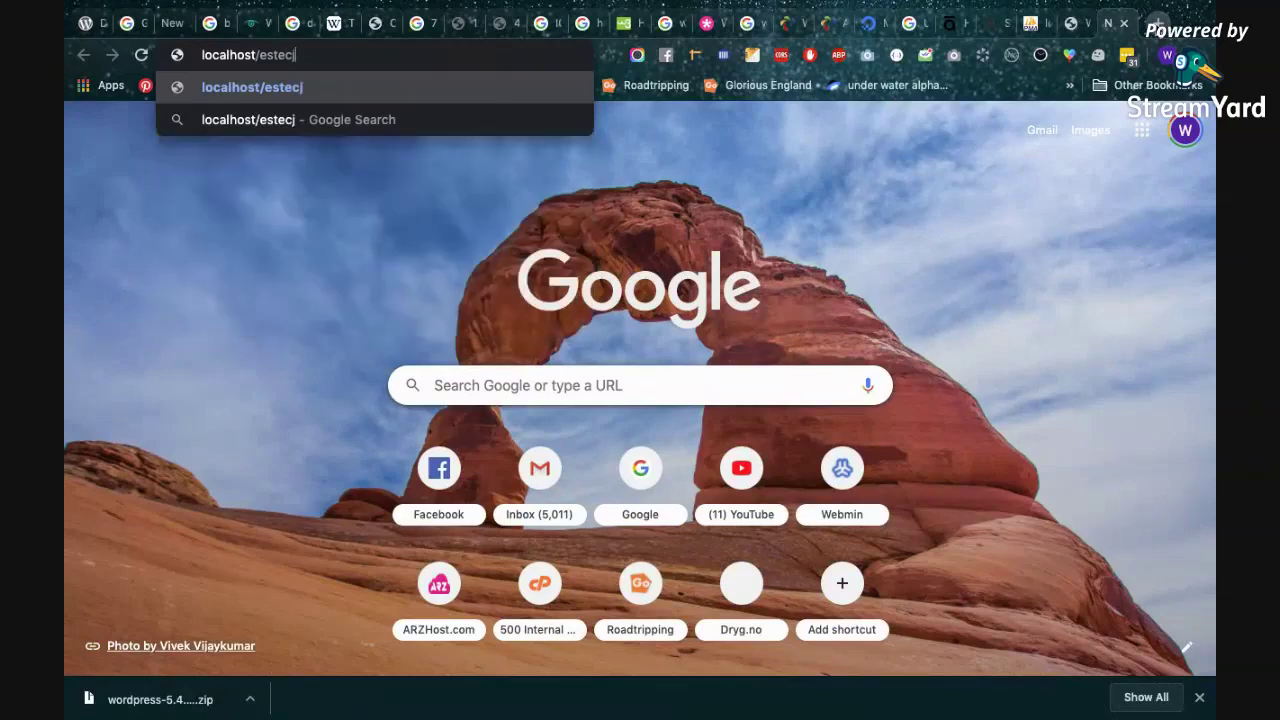
text(h)
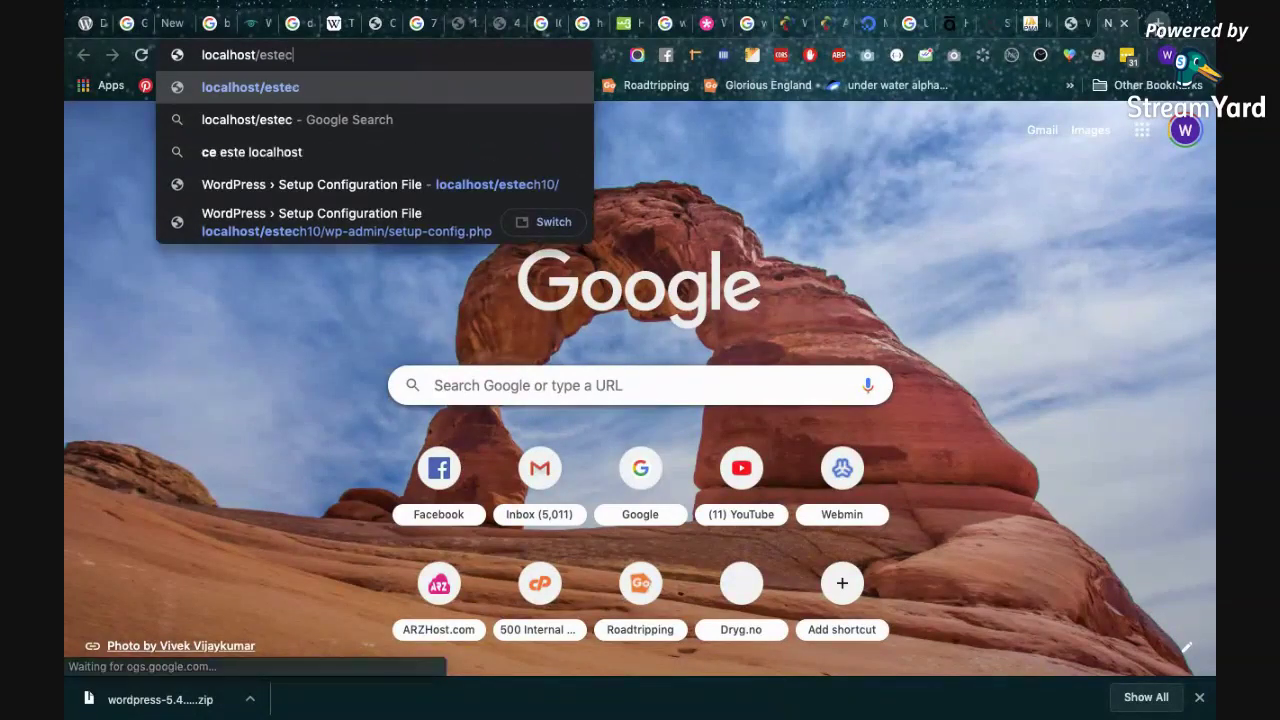
text(10)
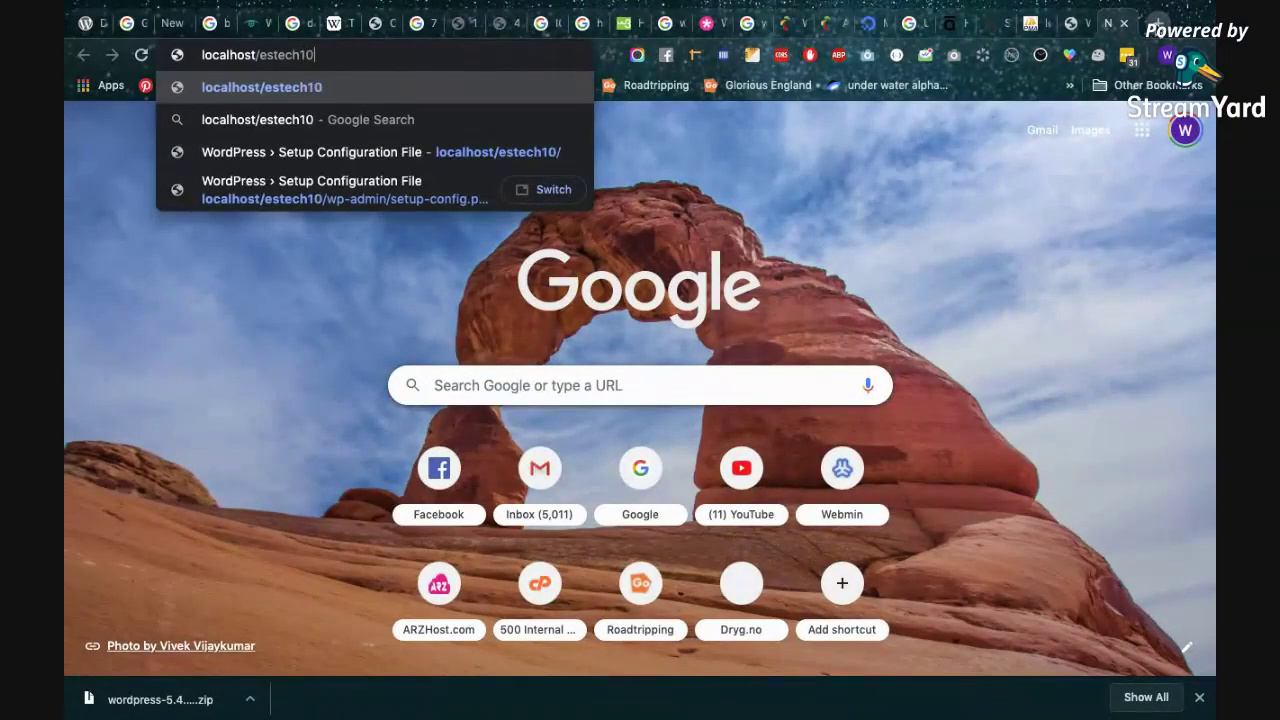
key(Return)
In Finder, check the htdocs sidebar folder and move through Applications to XAMPP.
key(super+Tab)
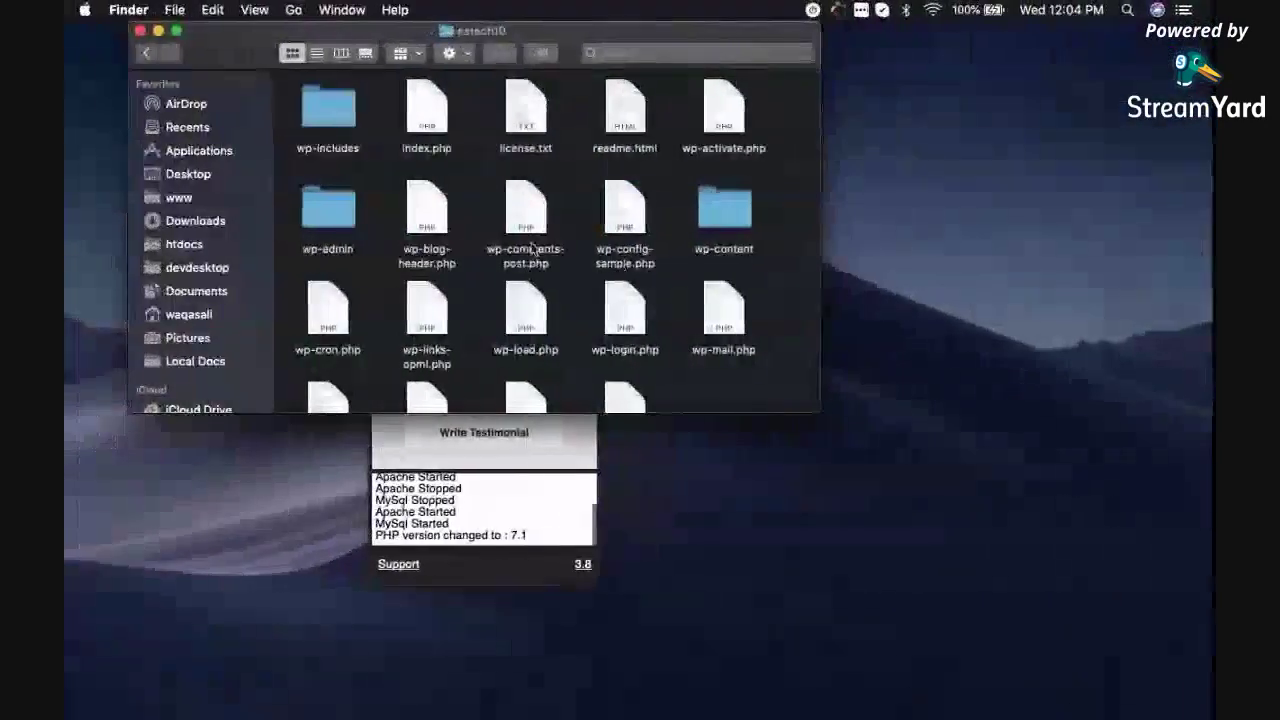
click(187, 244)
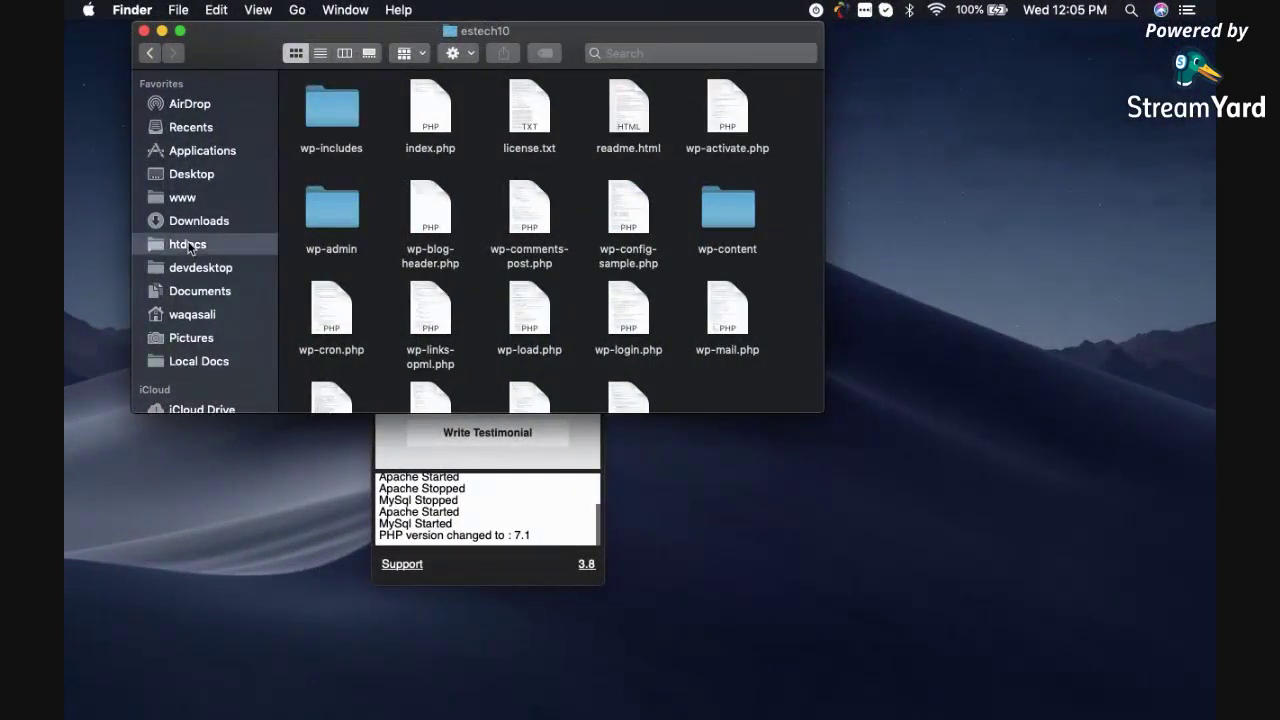
click(204, 152)
click(428, 200)
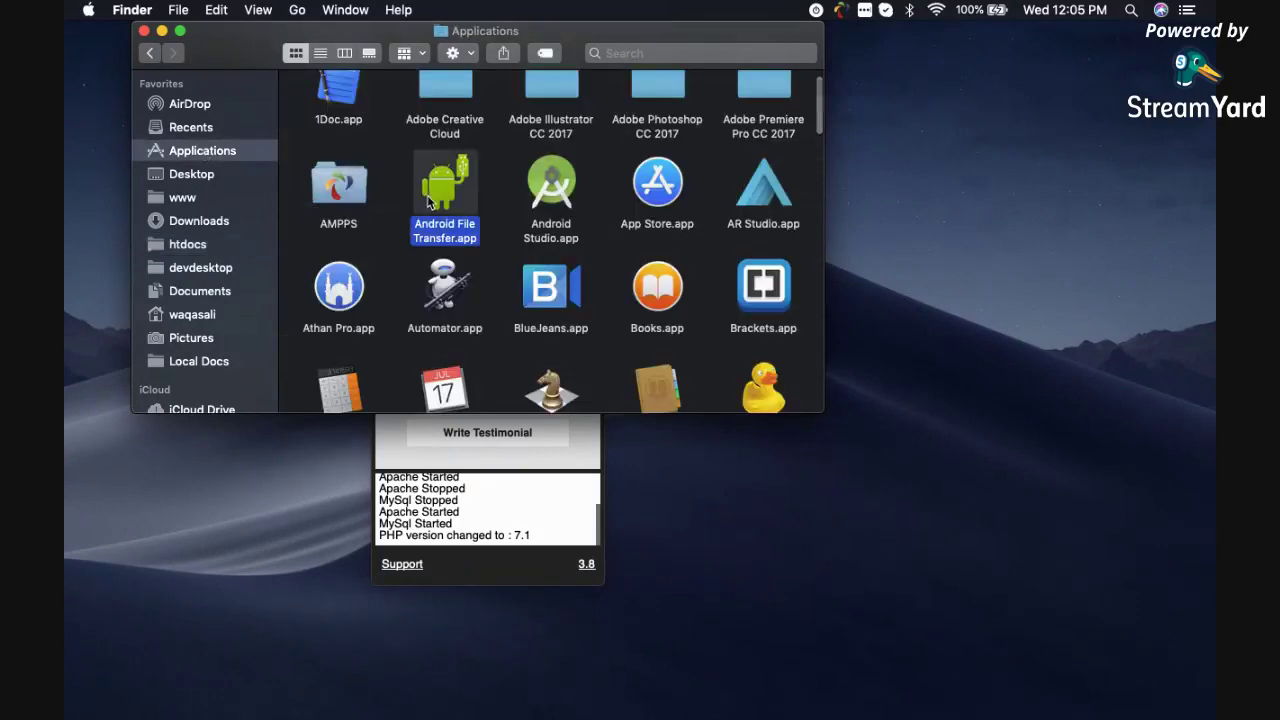
key(Down)
key(Down)
key(Down)
key(Down)
key(Down)
key(Down)
key(Down)
key(Down)
key(Down)
key(Down)
key(Down)
key(Down)
key(Down)
key(Down)
key(Down)
key(Down)
key(Down)
key(Down)
key(Down)
key(Down)
key(Down)
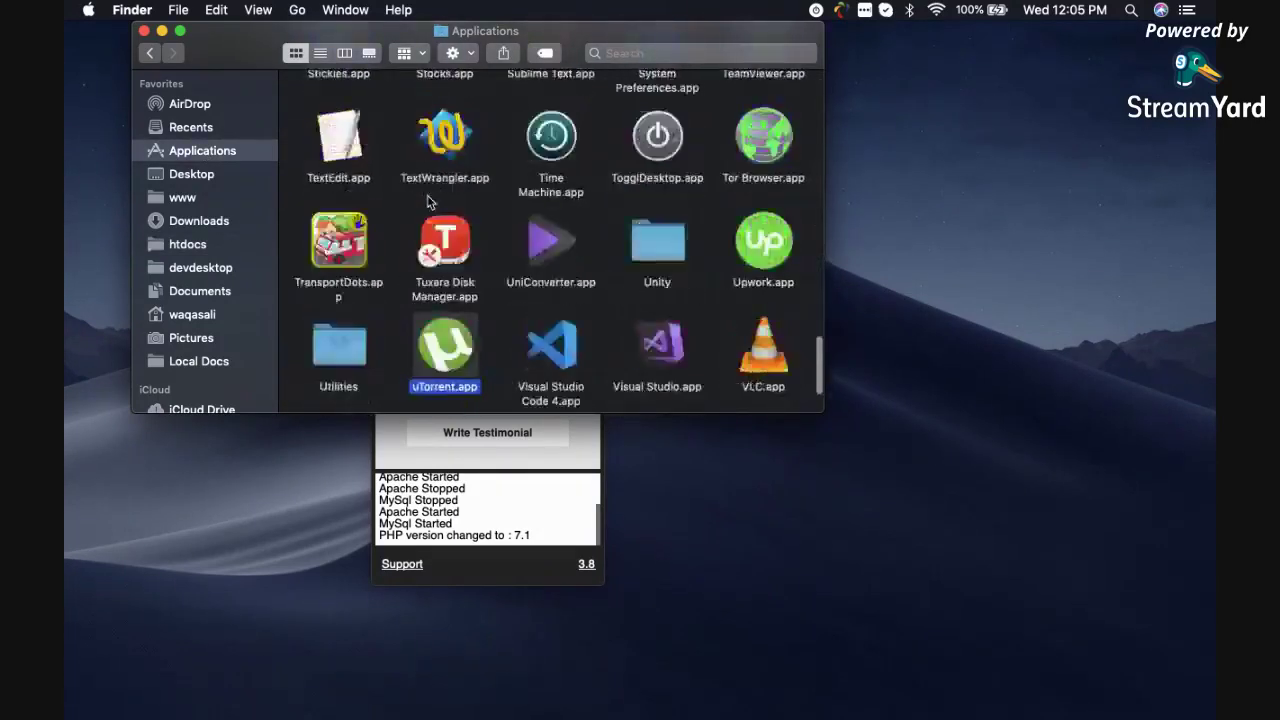
key(Right)
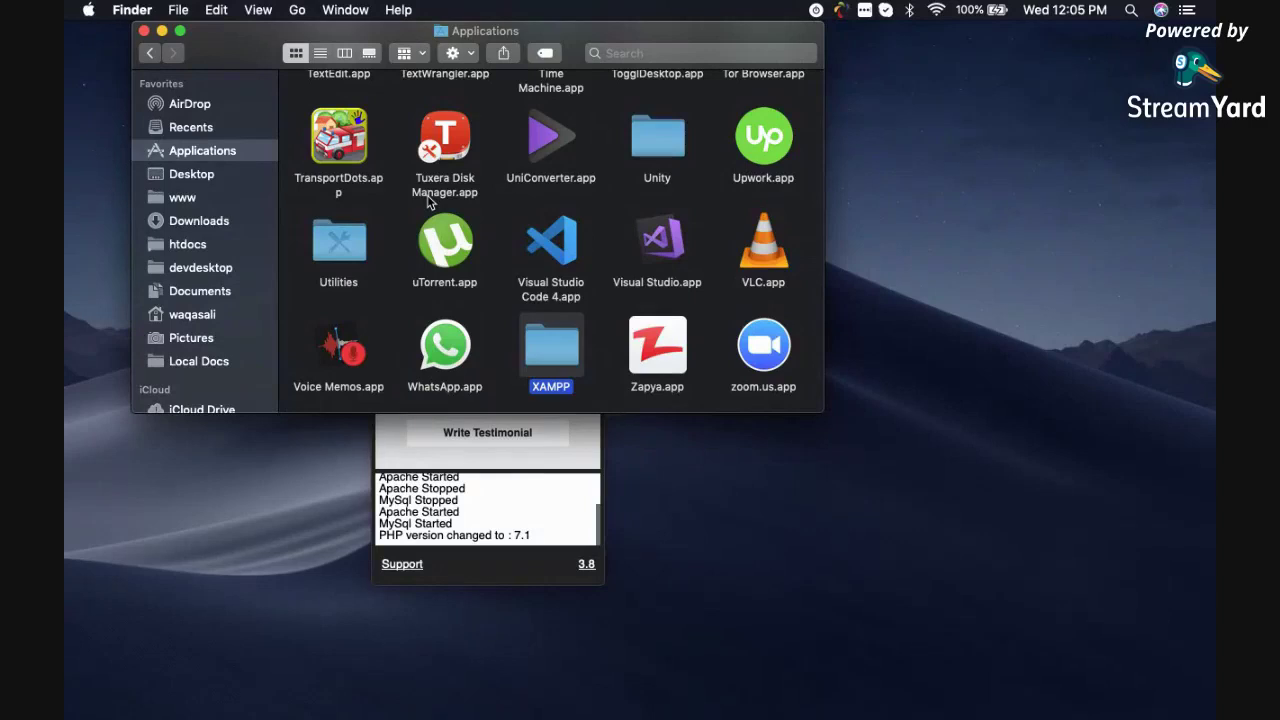
Browse XAMPP's htdocs folder and the www folder, then return to the WordPress setup page.
double_click(561, 347)
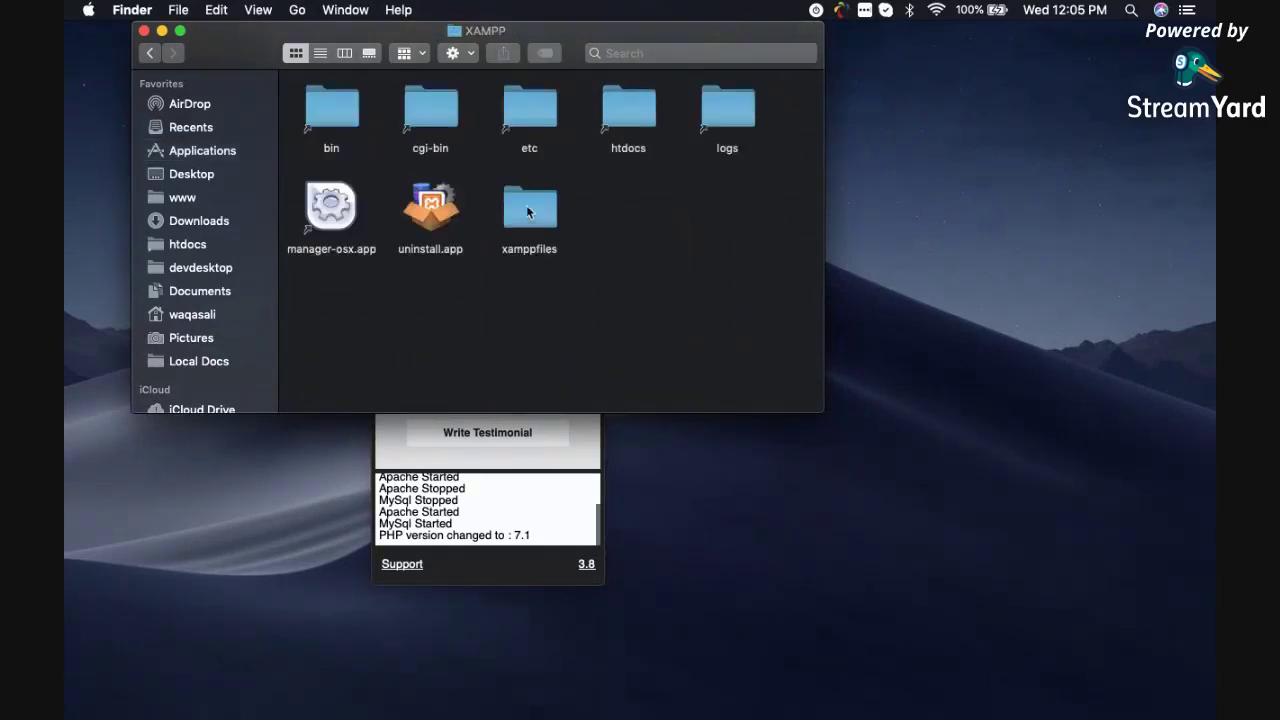
double_click(636, 116)
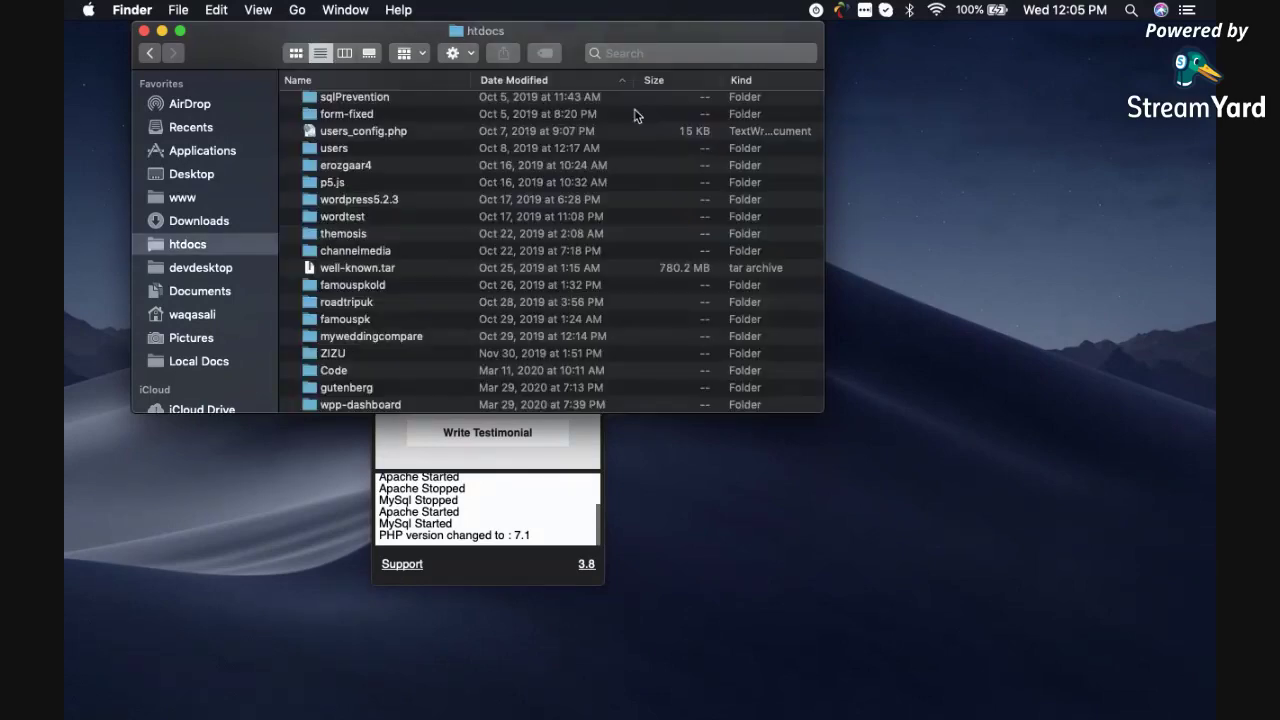
scroll(478, 305, down, 1)
scroll(478, 305, up, 10)
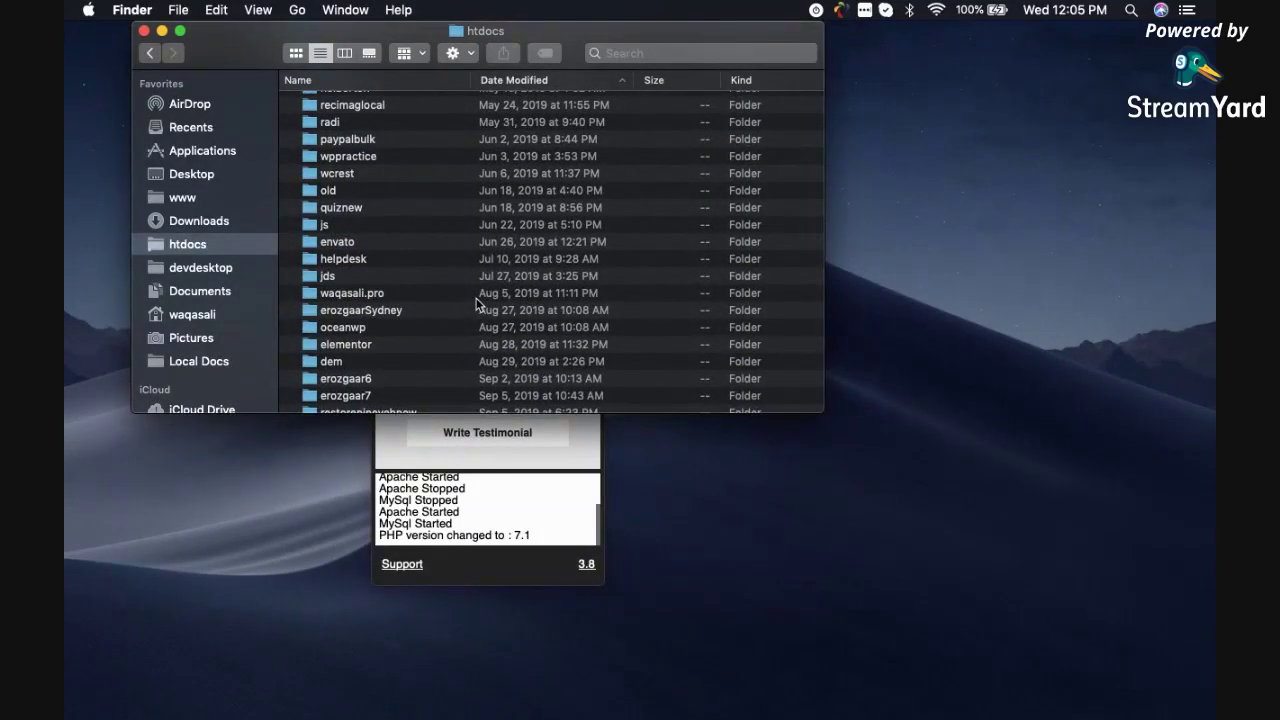
scroll(478, 305, down, 5)
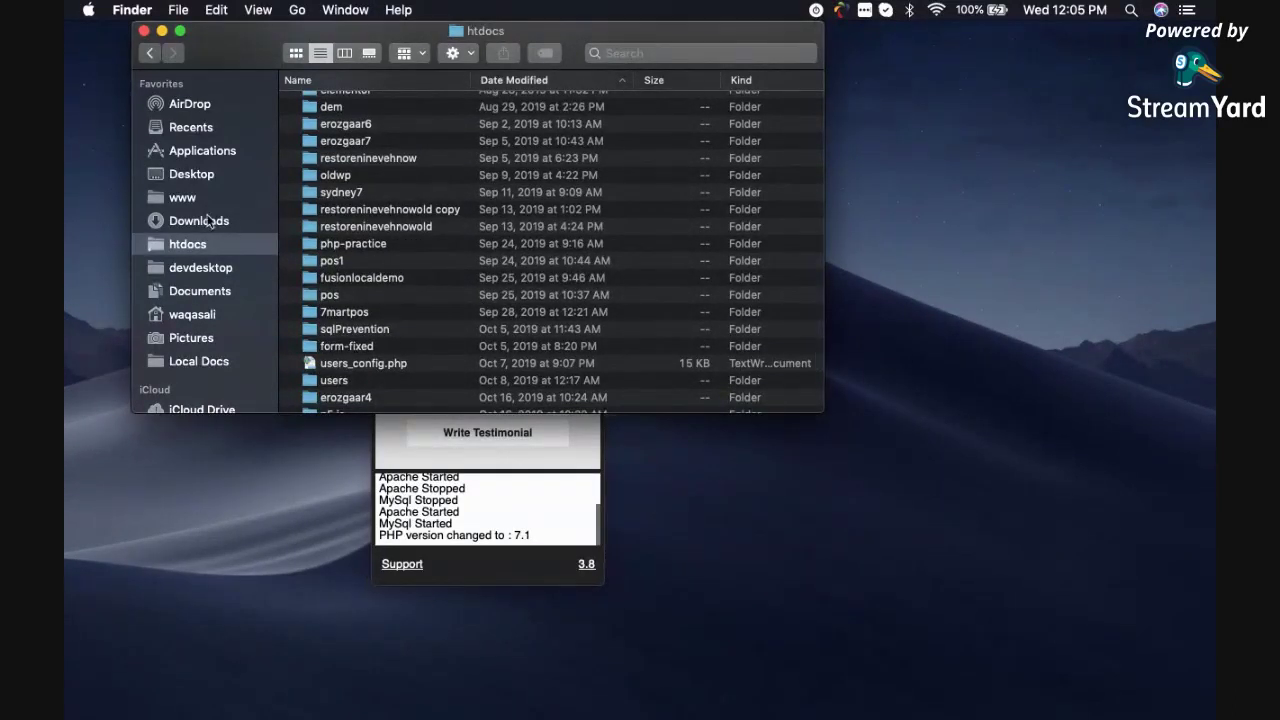
click(200, 200)
scroll(466, 245, down, 5)
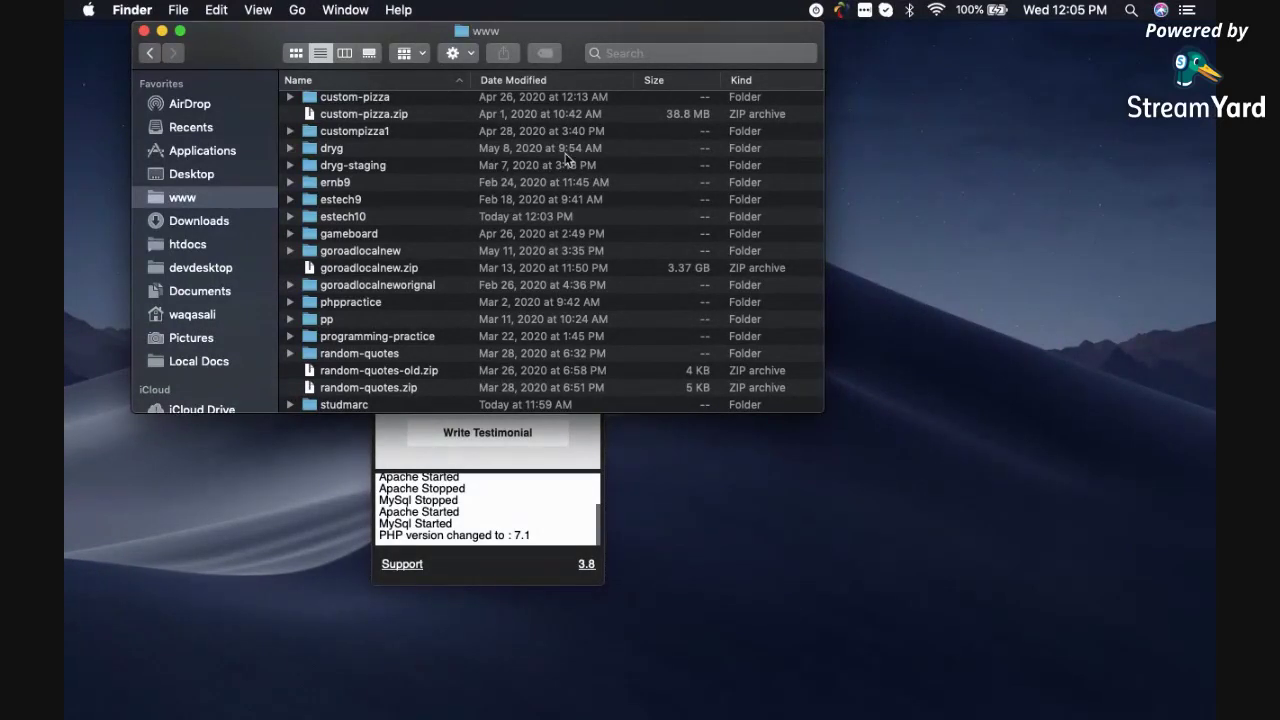
key(super+Tab)
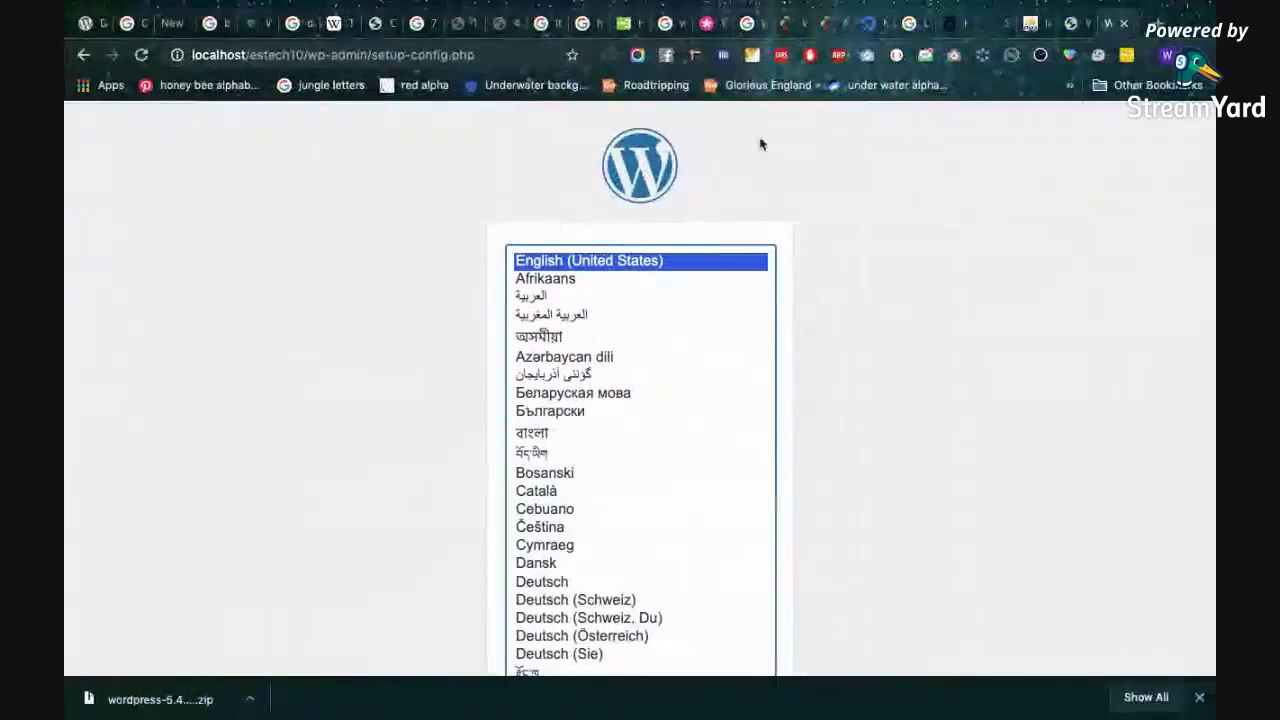
Keep English (United States) as the install language and continue to the welcome step.
scroll(791, 314, down, 2)
scroll(791, 314, up, 2)
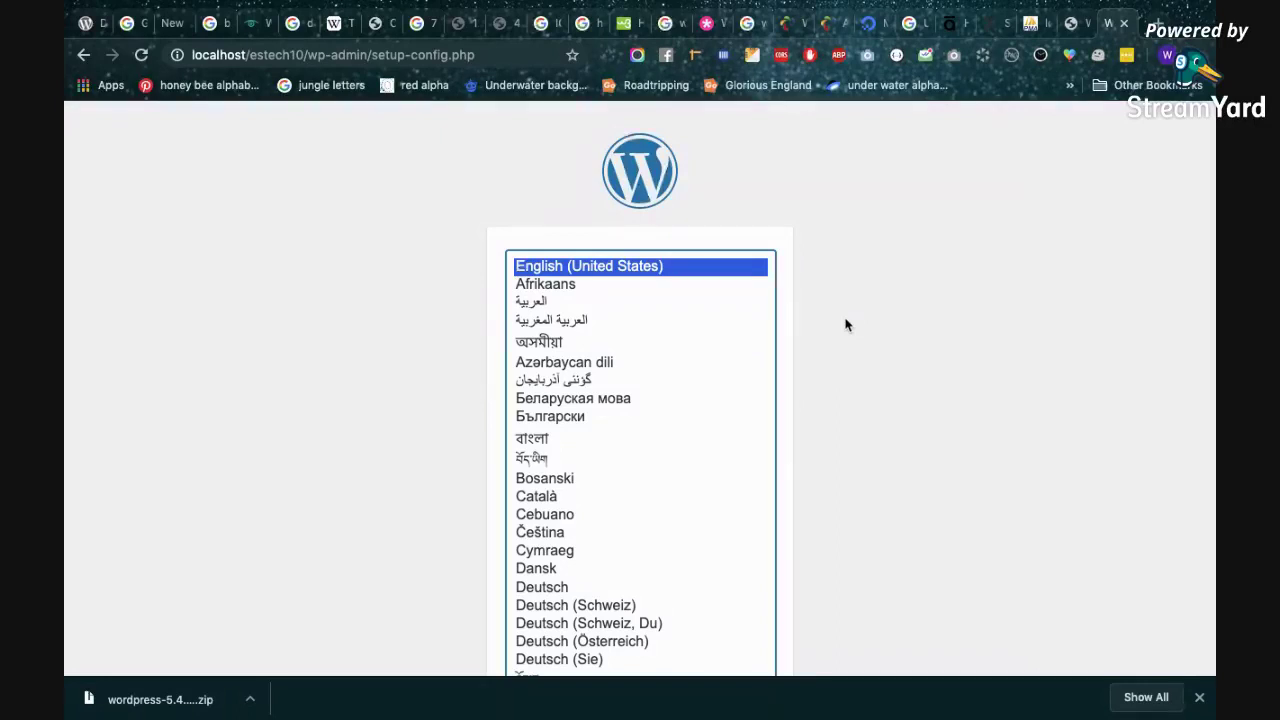
scroll(930, 260, down, 2)
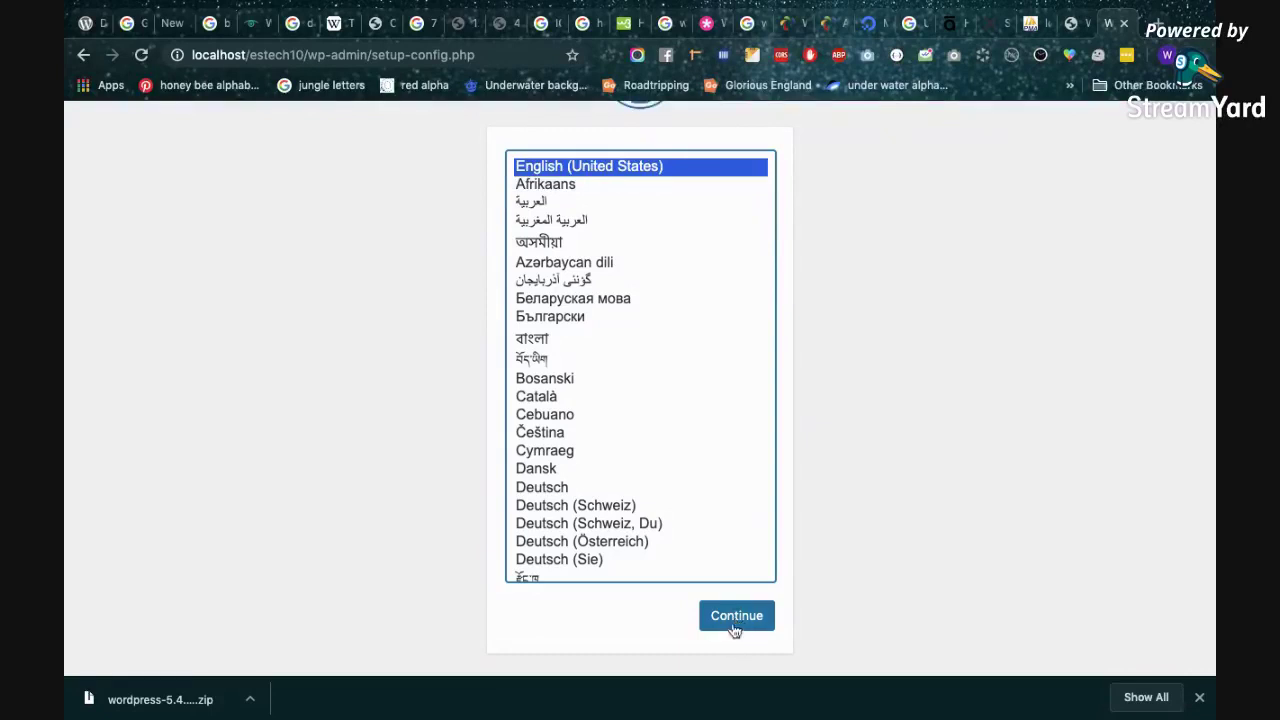
click(735, 615)
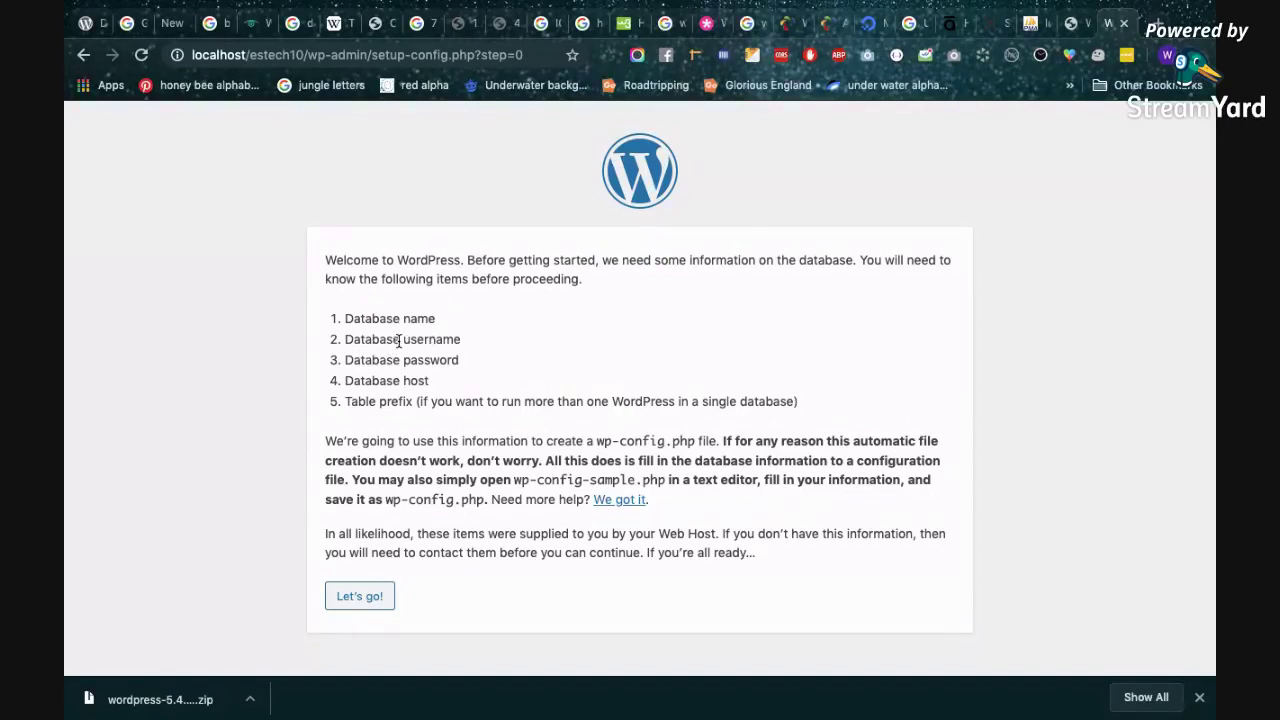
Highlight the Database username, password and host requirements, then return to phpMyAdmin.
drag(401, 340, 480, 348)
drag(404, 362, 485, 367)
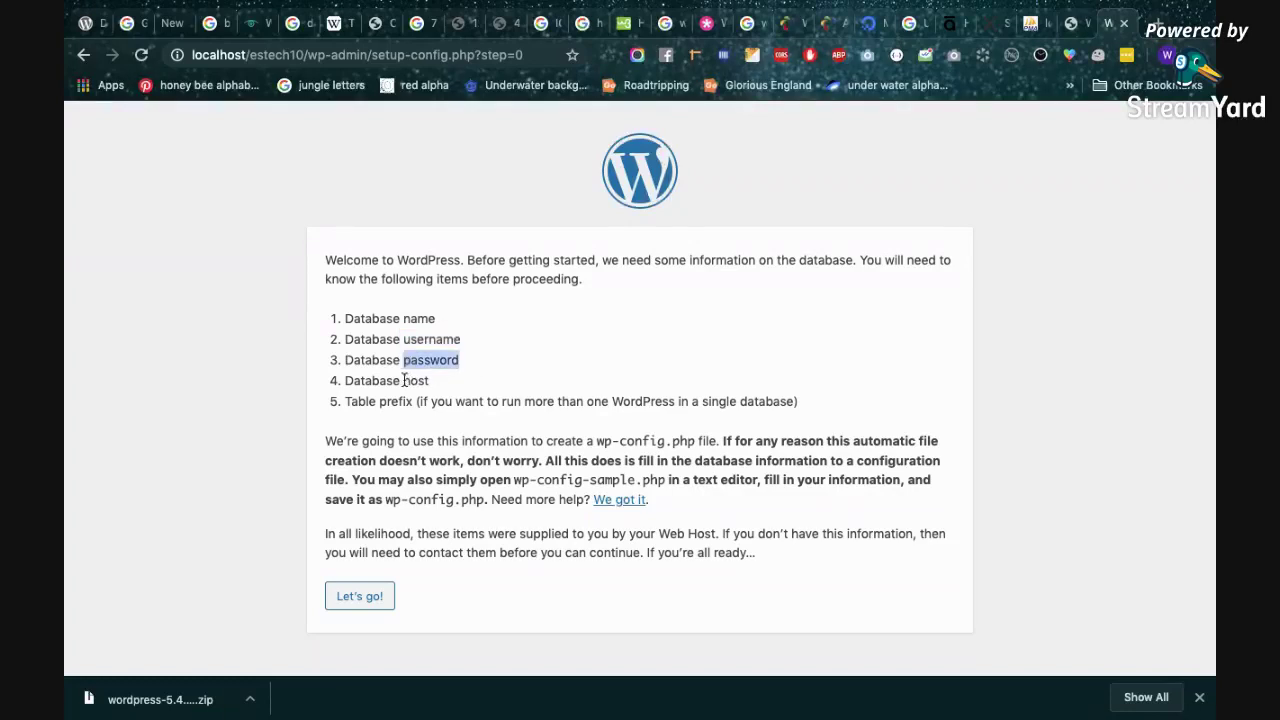
drag(403, 381, 455, 384)
click(343, 403)
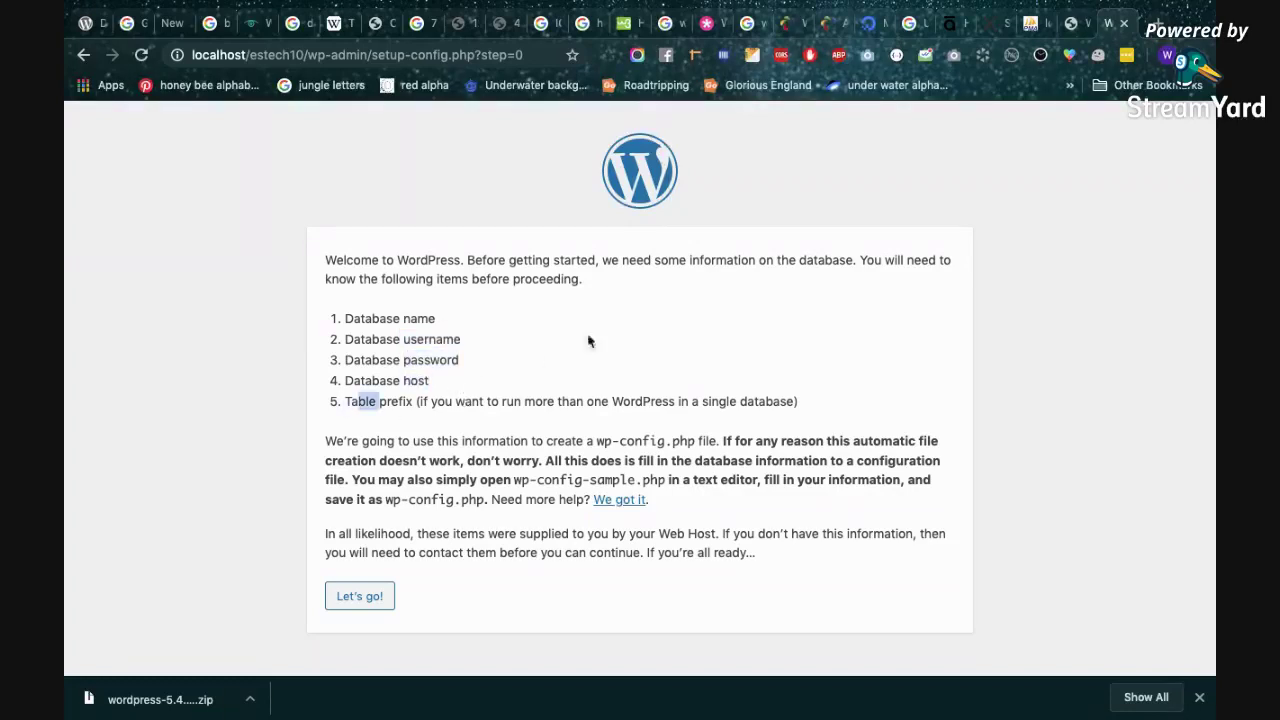
click(1035, 23)
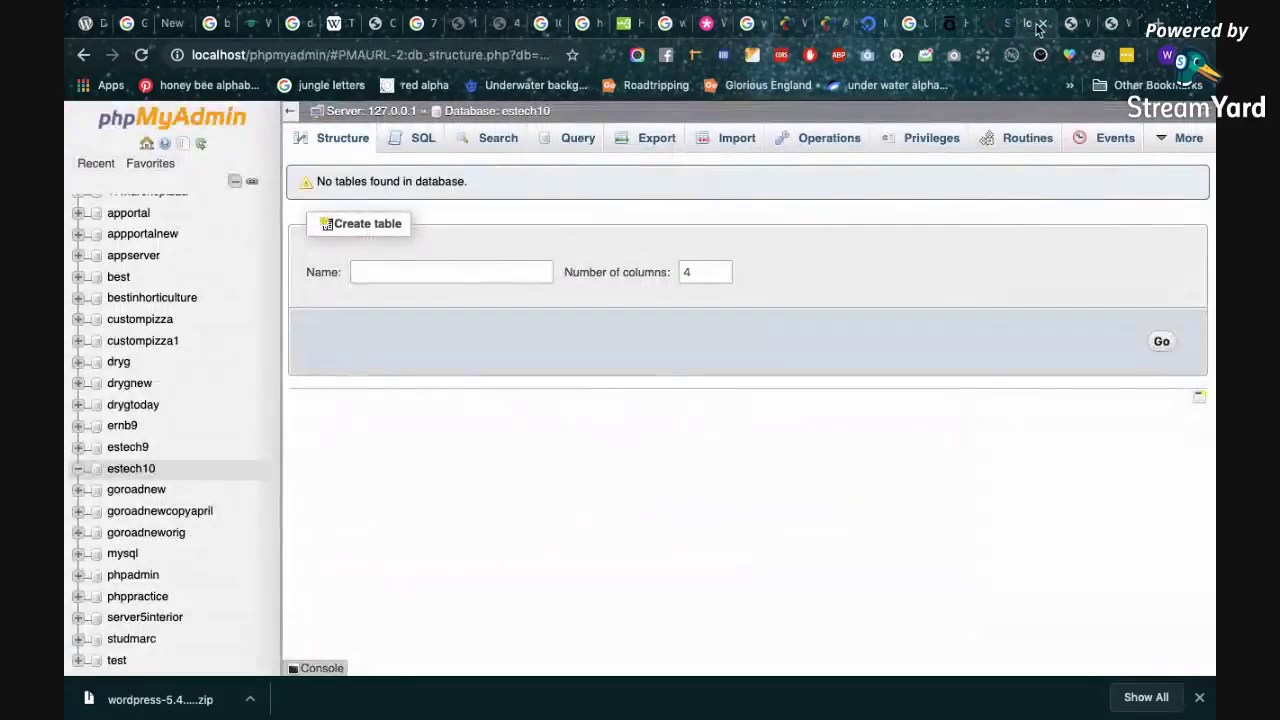
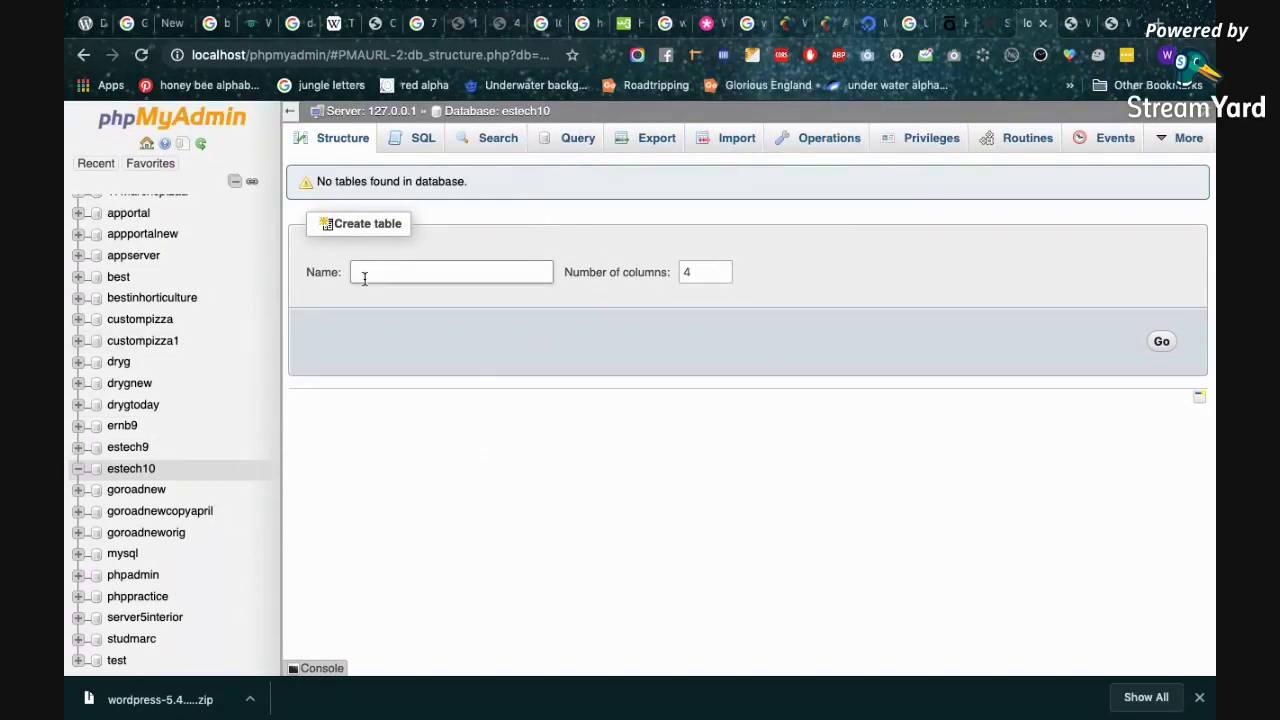
Load localhost/phpmyadmin/ to bring up the phpMyAdmin server home page.
click(326, 54)
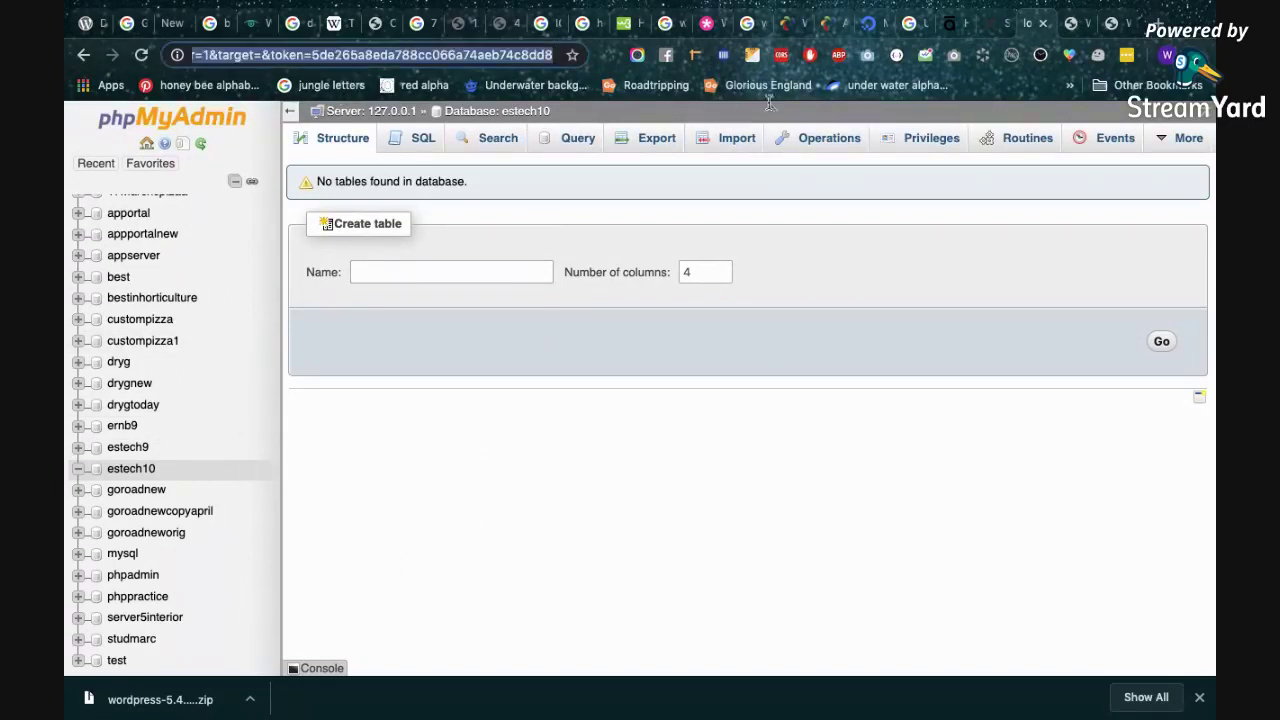
text(localhost/phpmyadmin/)
key(Return)
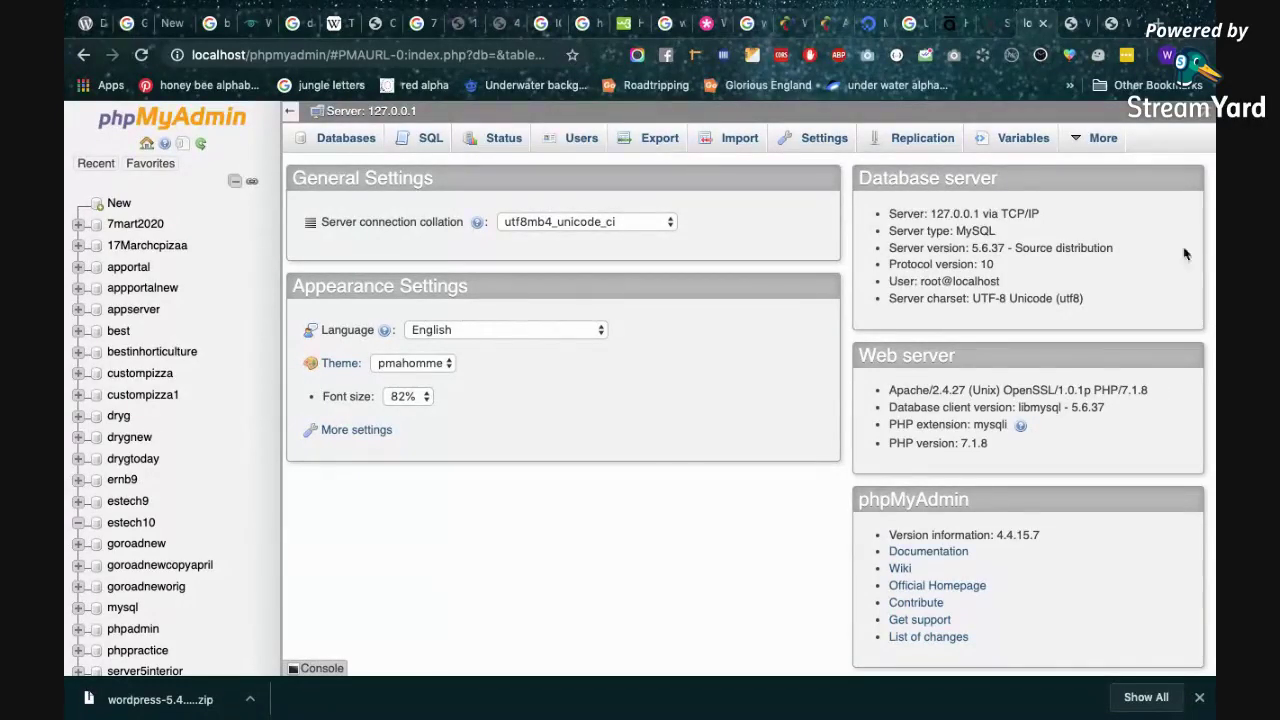
Accept English in the WordPress setup and continue past the welcome screen with Let's go!
click(1064, 23)
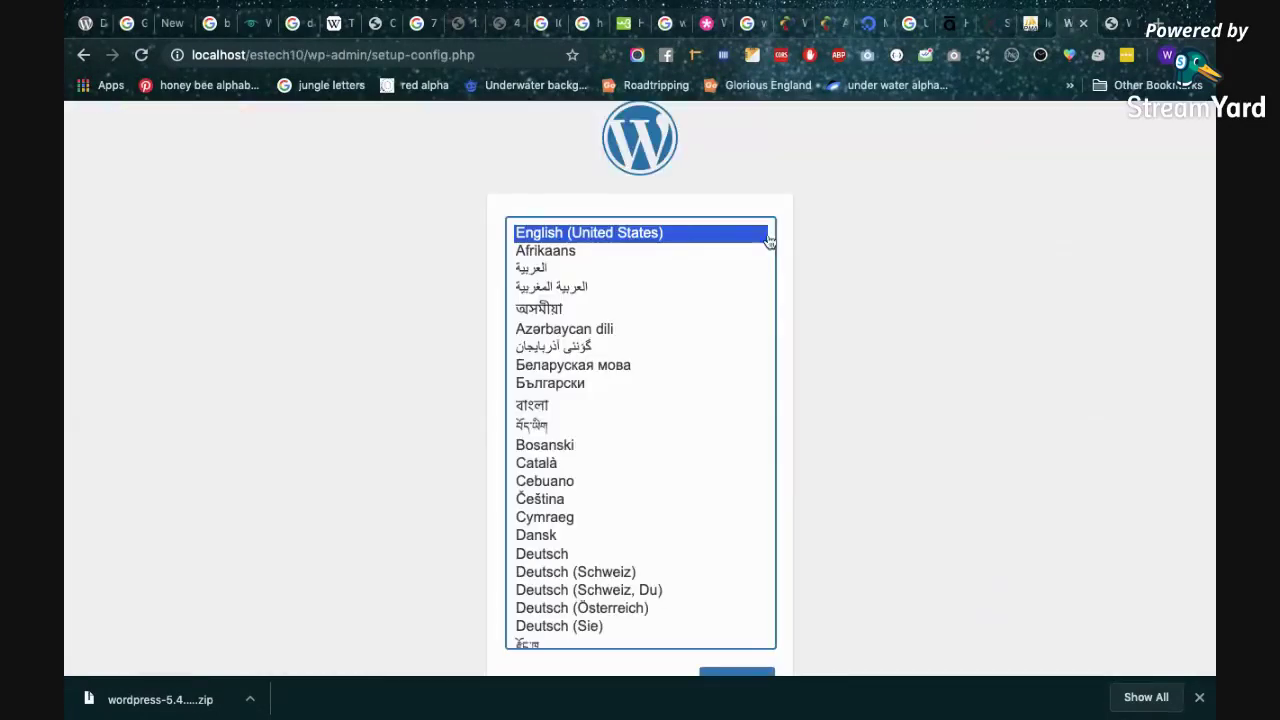
scroll(946, 260, down, 2)
key(Return)
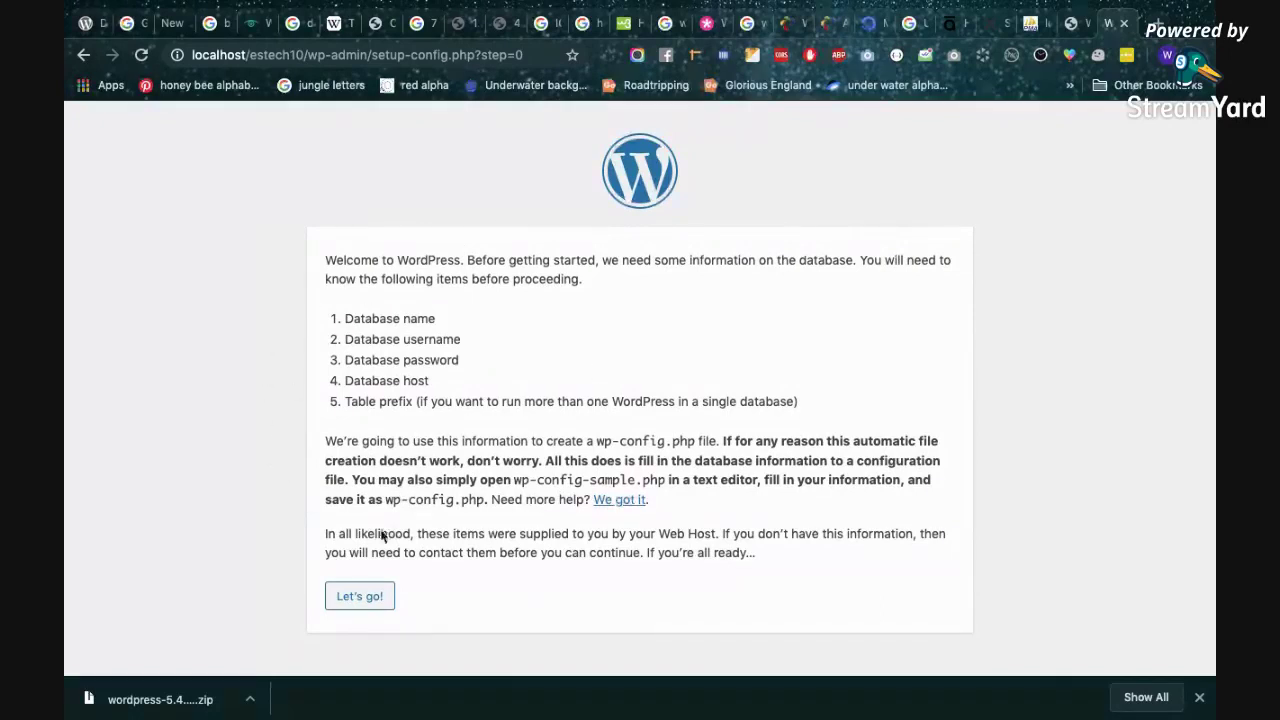
click(359, 596)
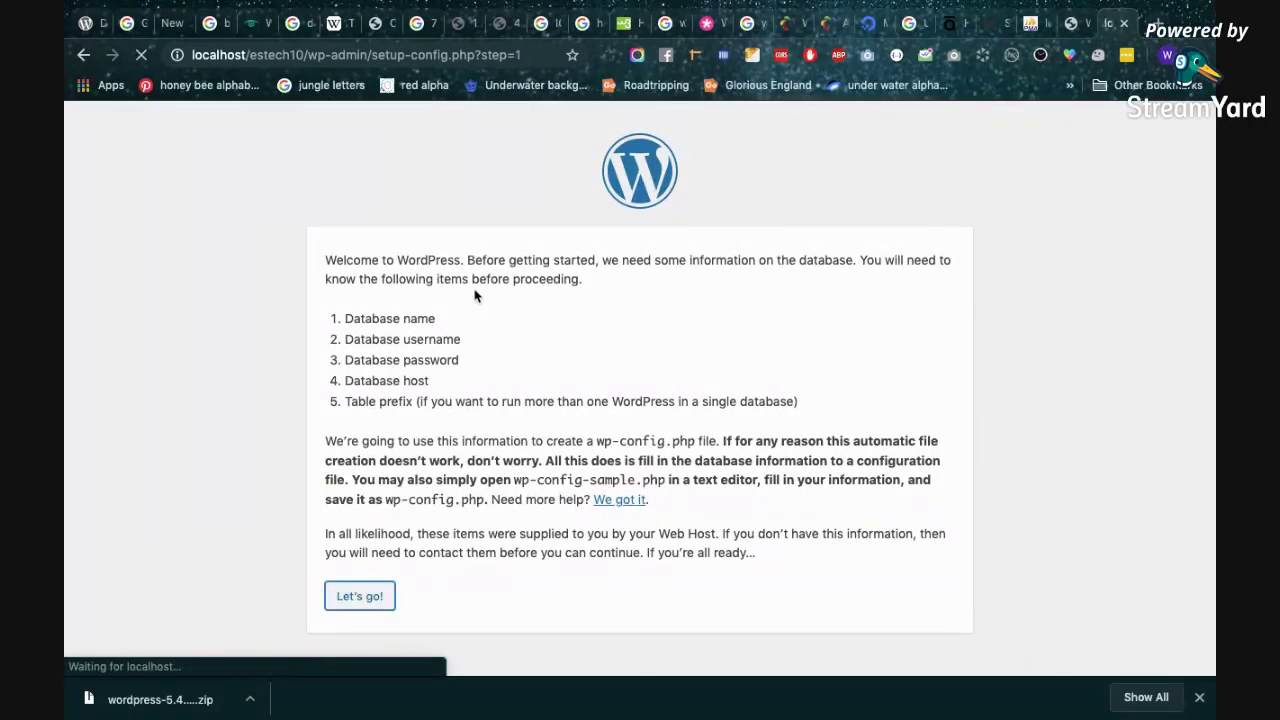
Copy the database name estech10 from the phpMyAdmin sidebar and return to the database form.
click(578, 307)
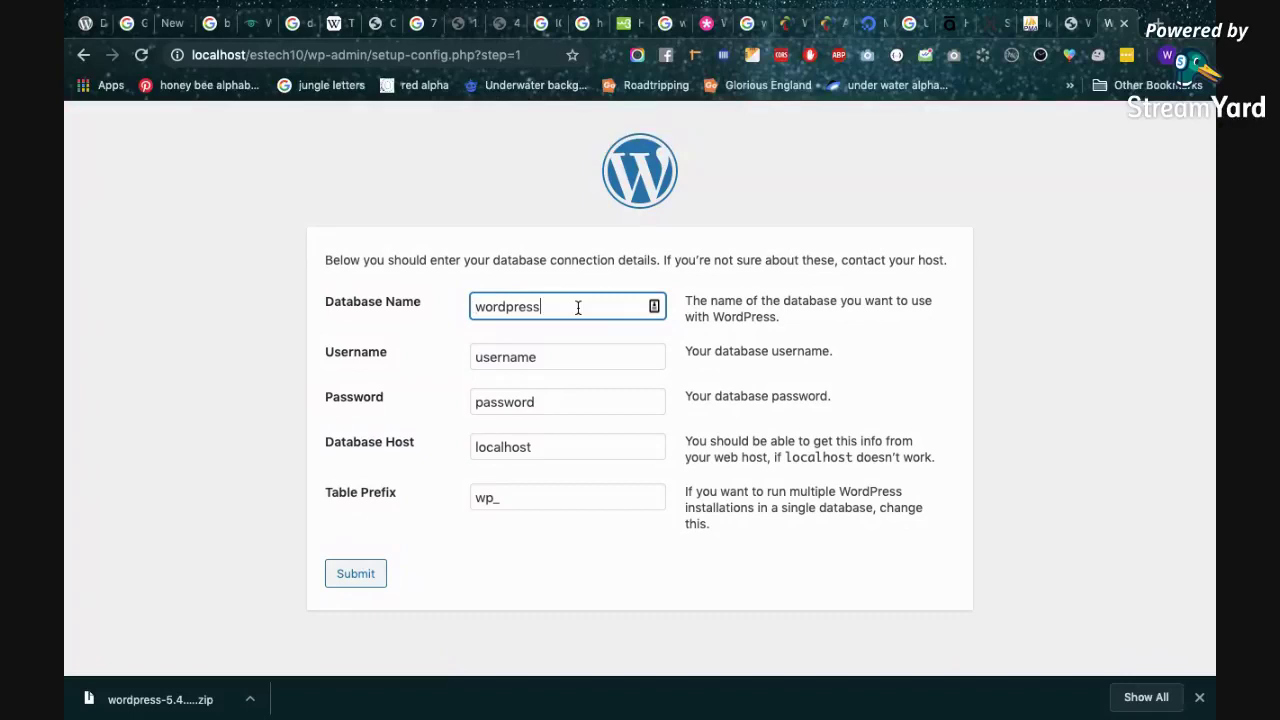
double_click(530, 307)
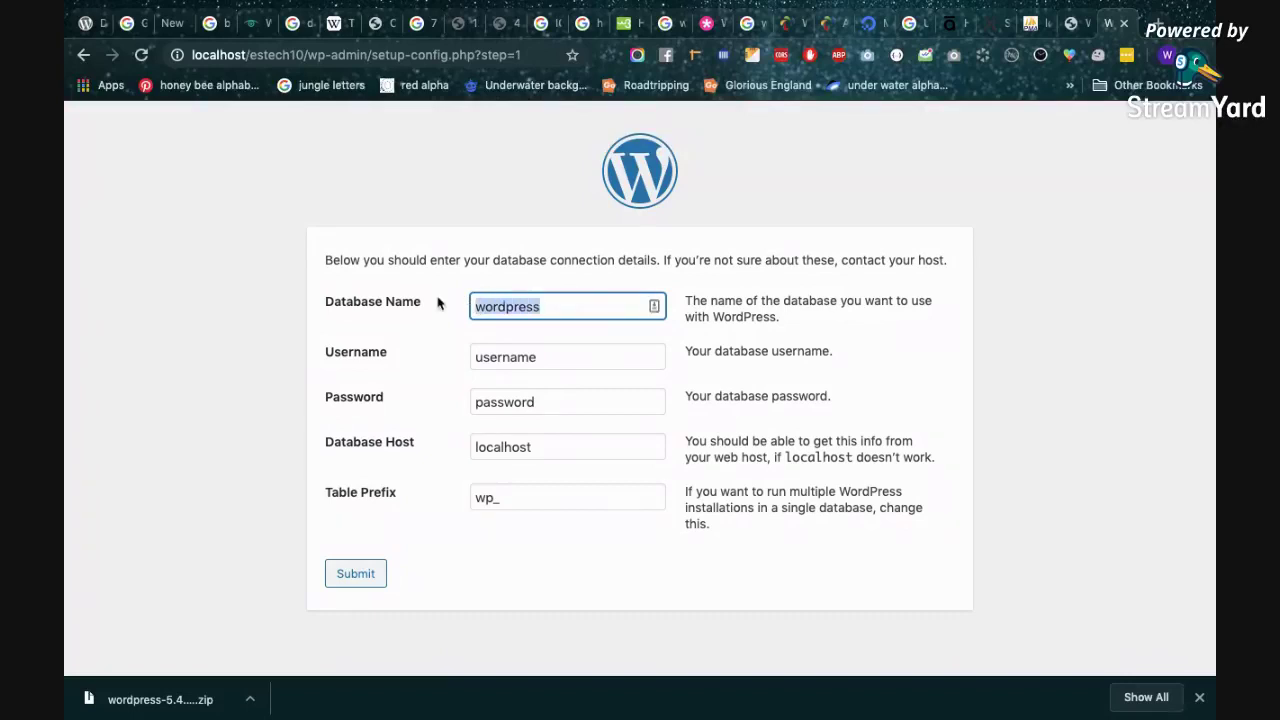
click(1028, 26)
scroll(229, 510, down, 2)
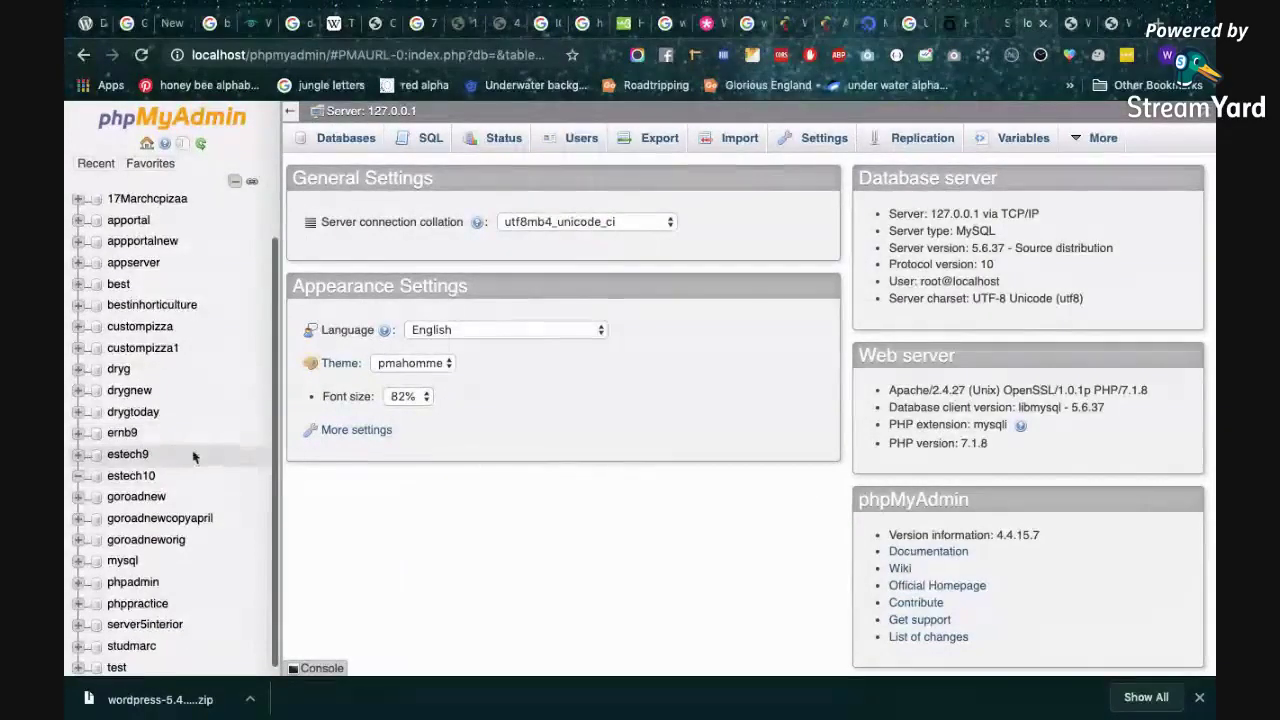
drag(178, 482, 106, 474)
key(super+c)
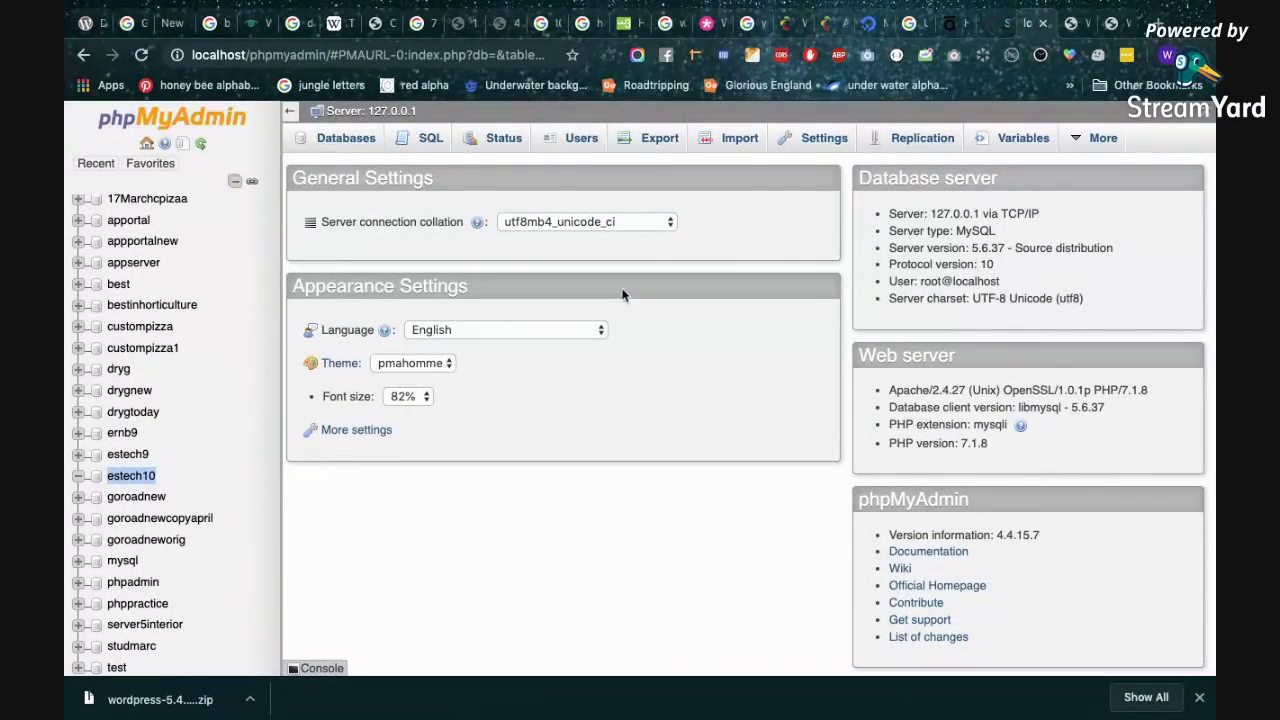
click(1078, 24)
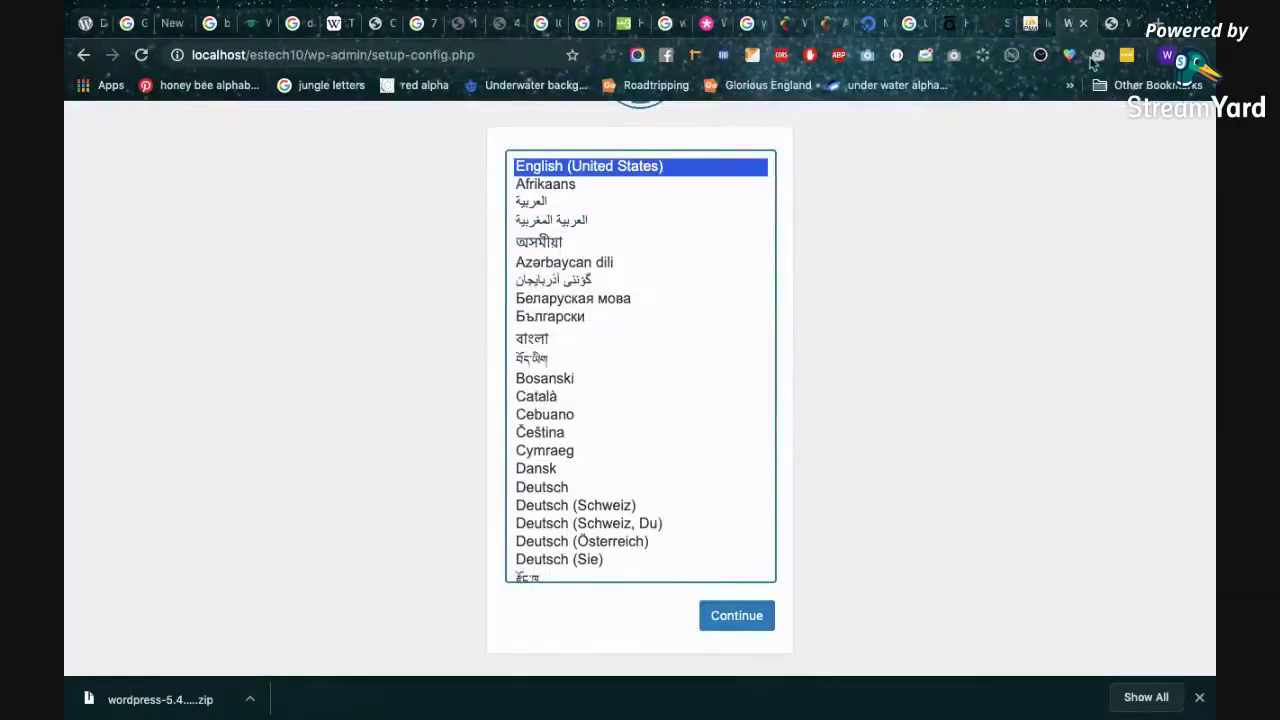
key(Return)
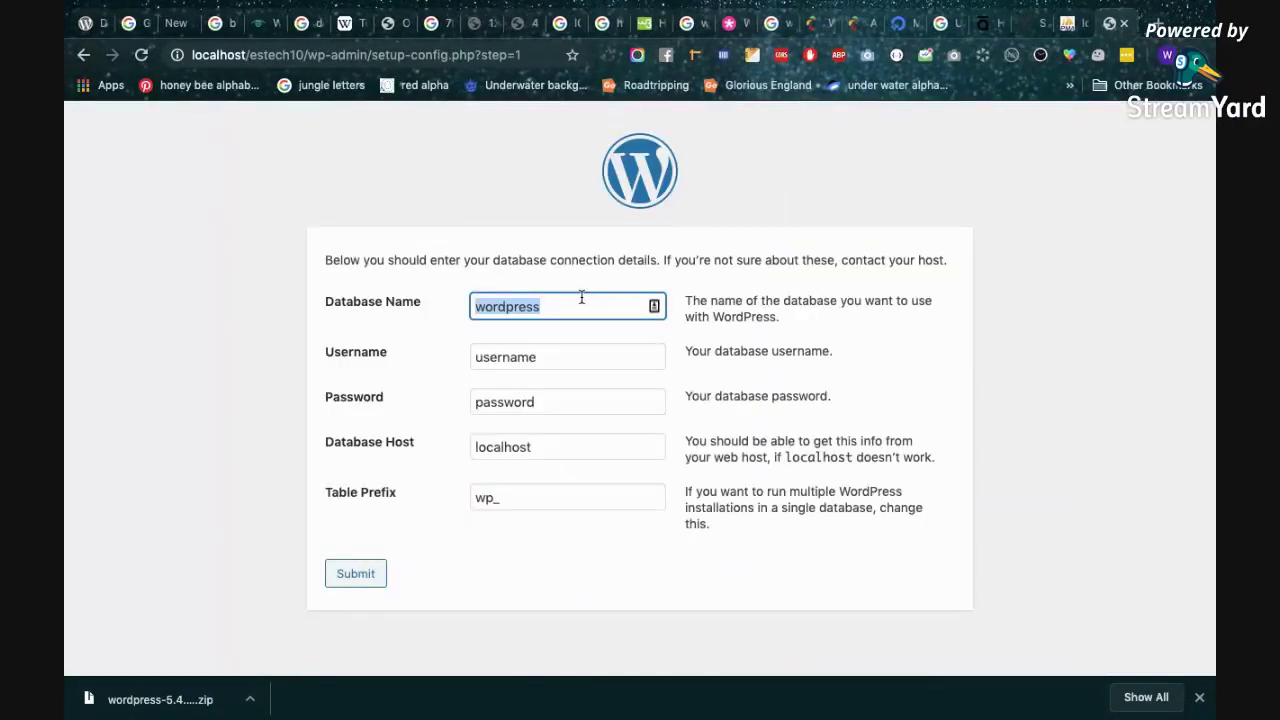
Set Database Name to estech10 and Username to root.
key(super+a)
key(super+v)
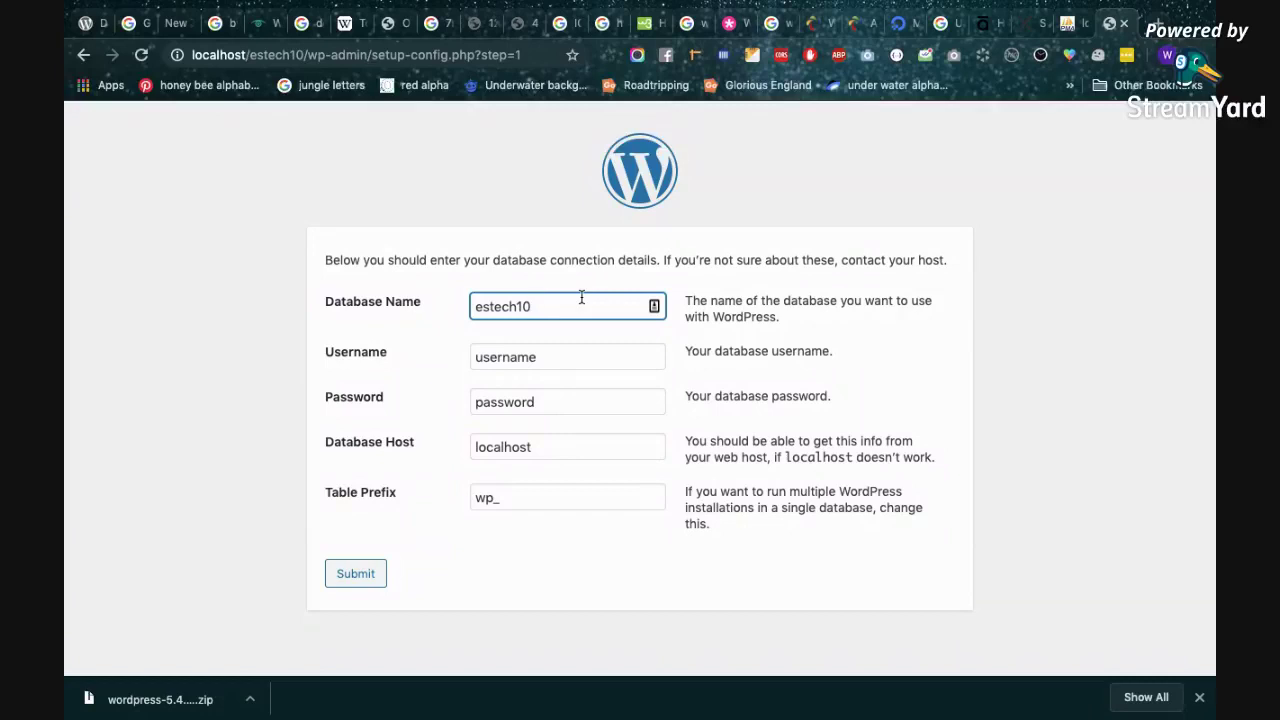
click(572, 351)
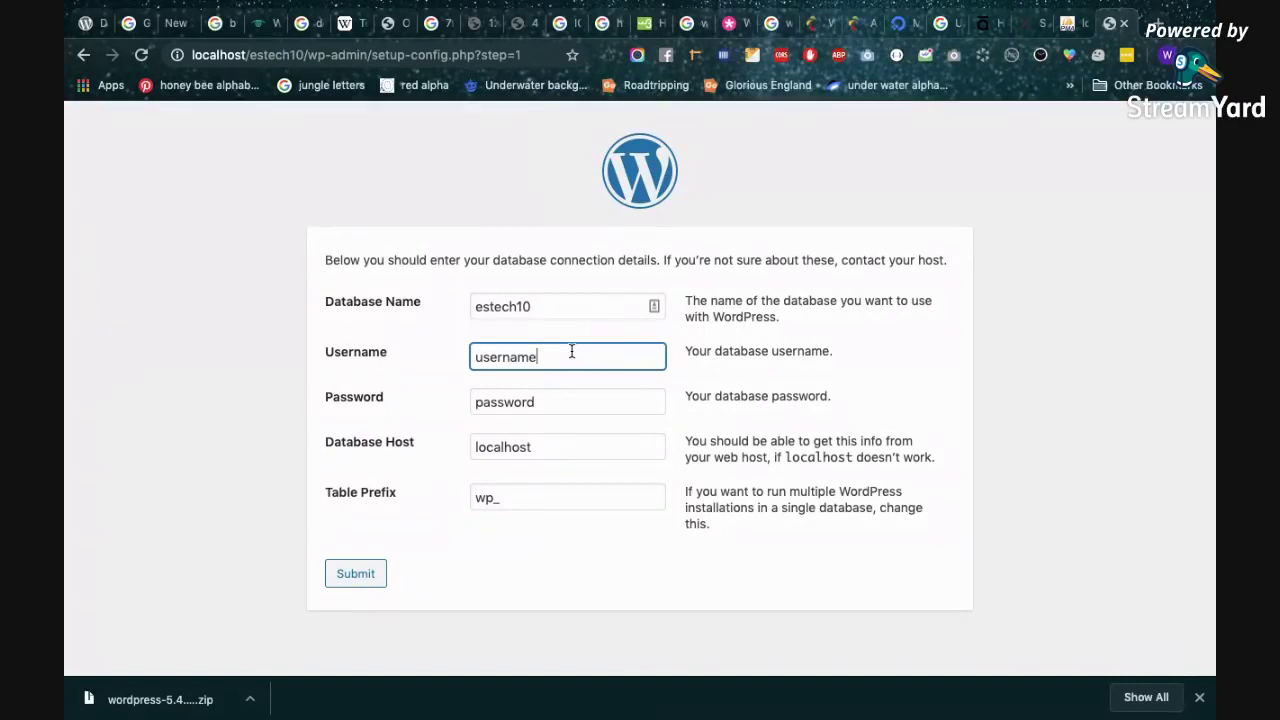
key(super+a)
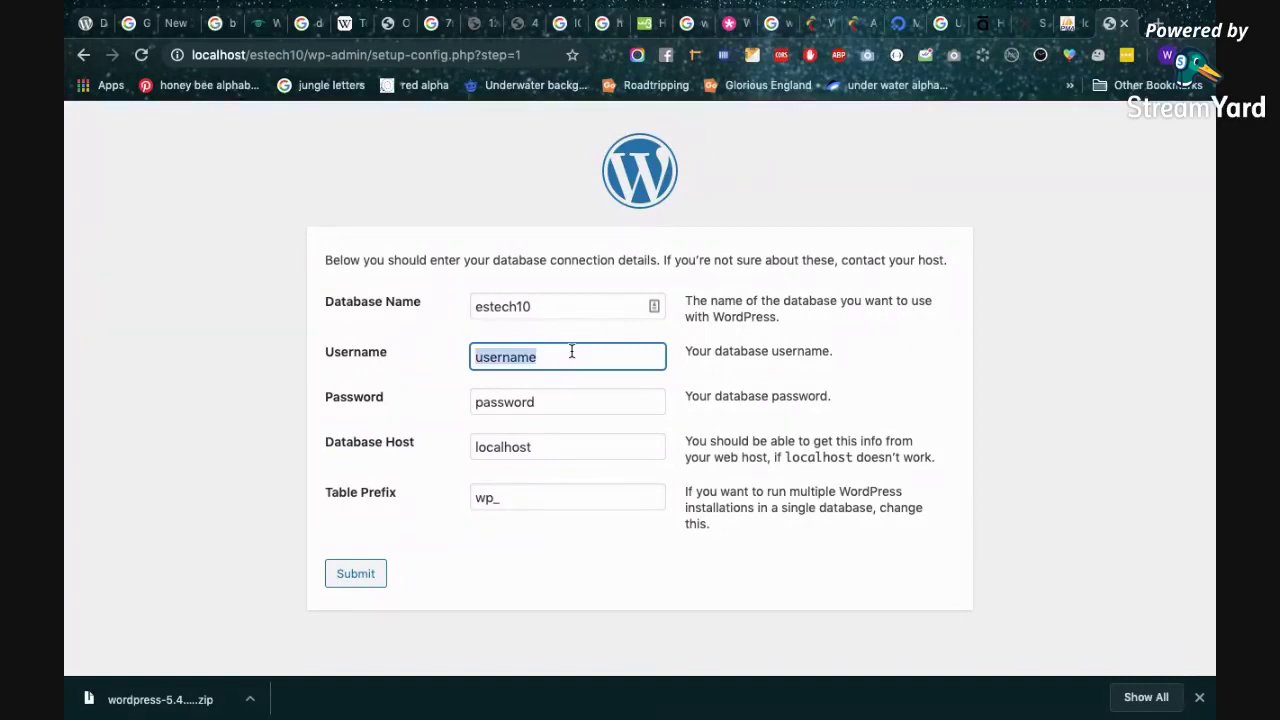
text(root)
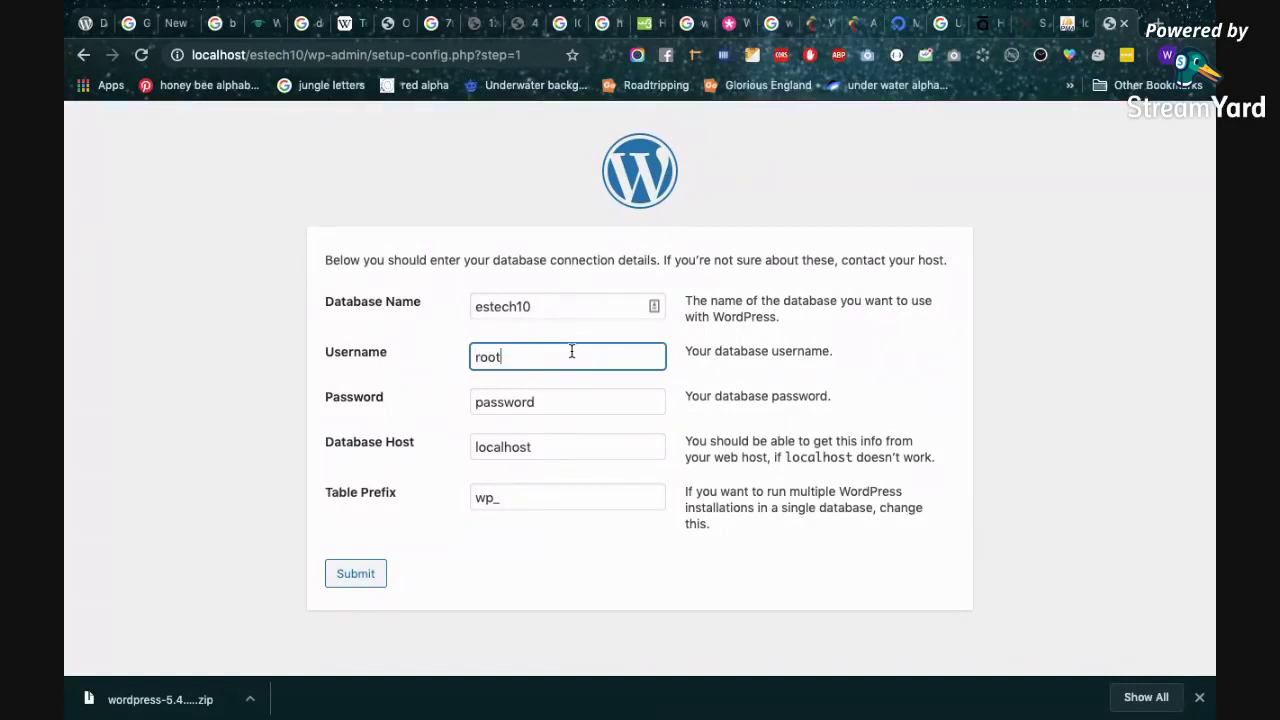
Replace the placeholder with the database password, keeping Database Host as localhost.
click(578, 402)
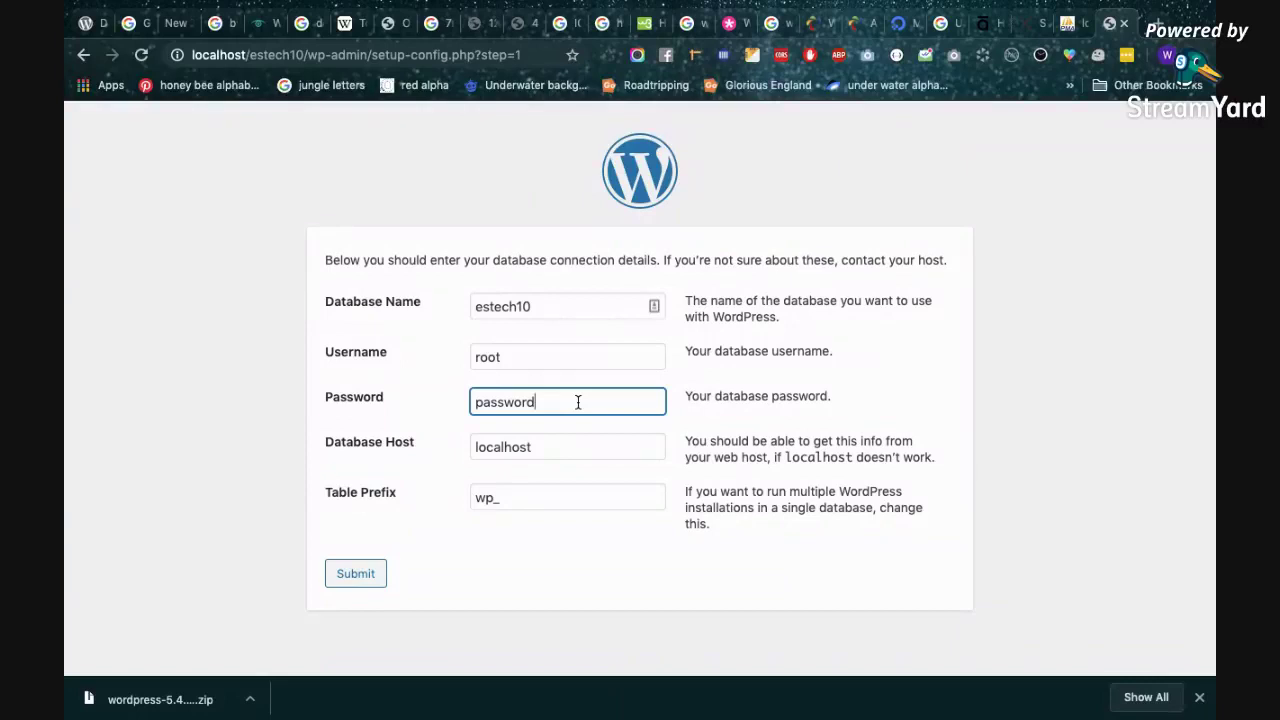
key(super+a)
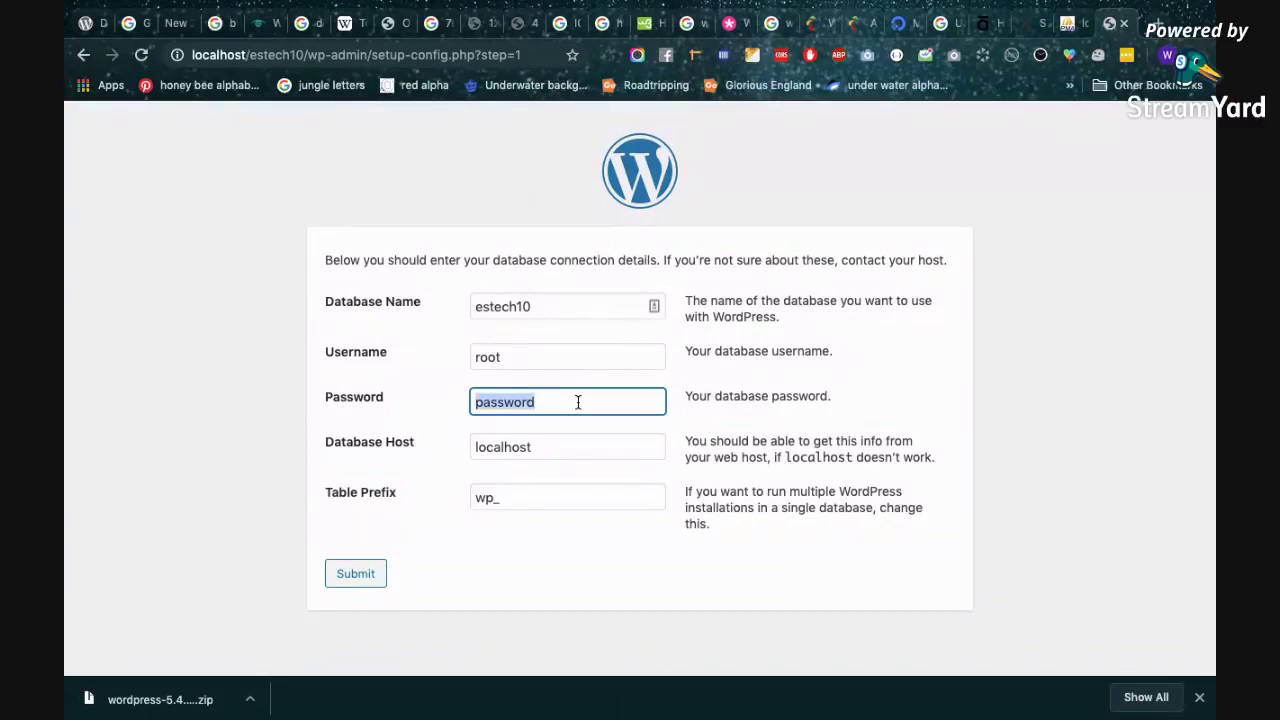
key(BackSpace)
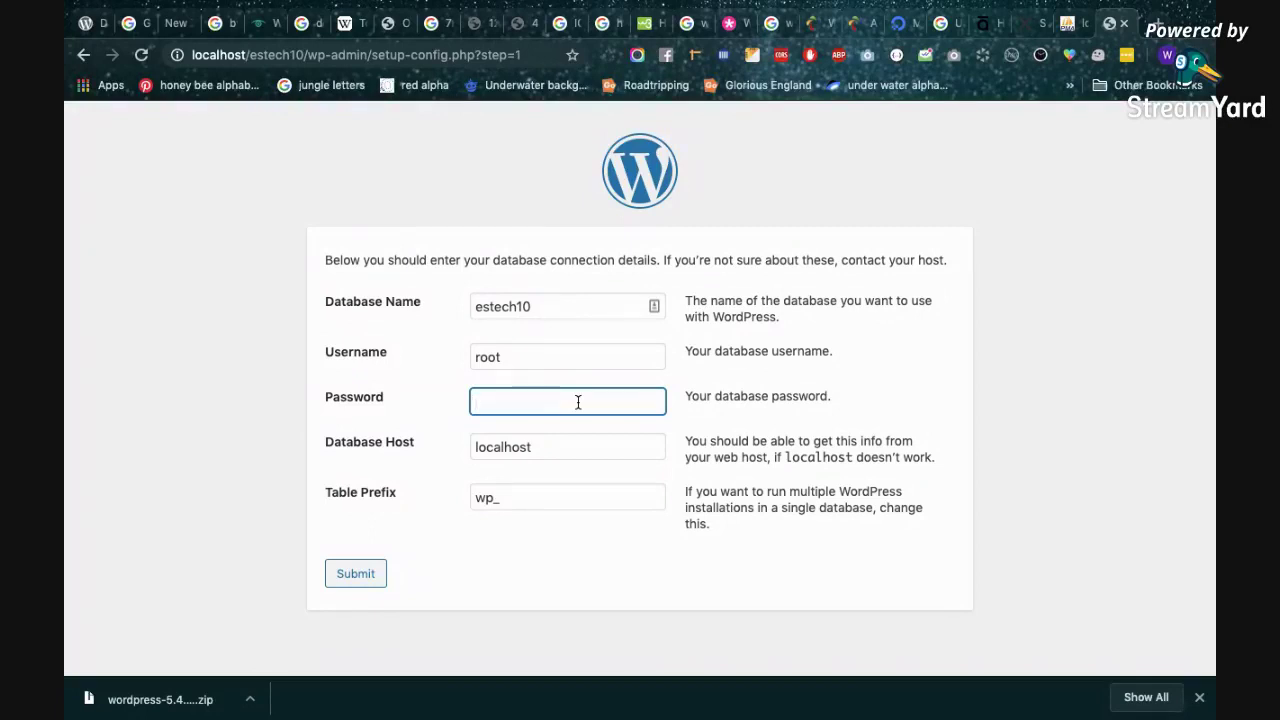
text(mysq;)
key(BackSpace)
text(l)
key(Tab)
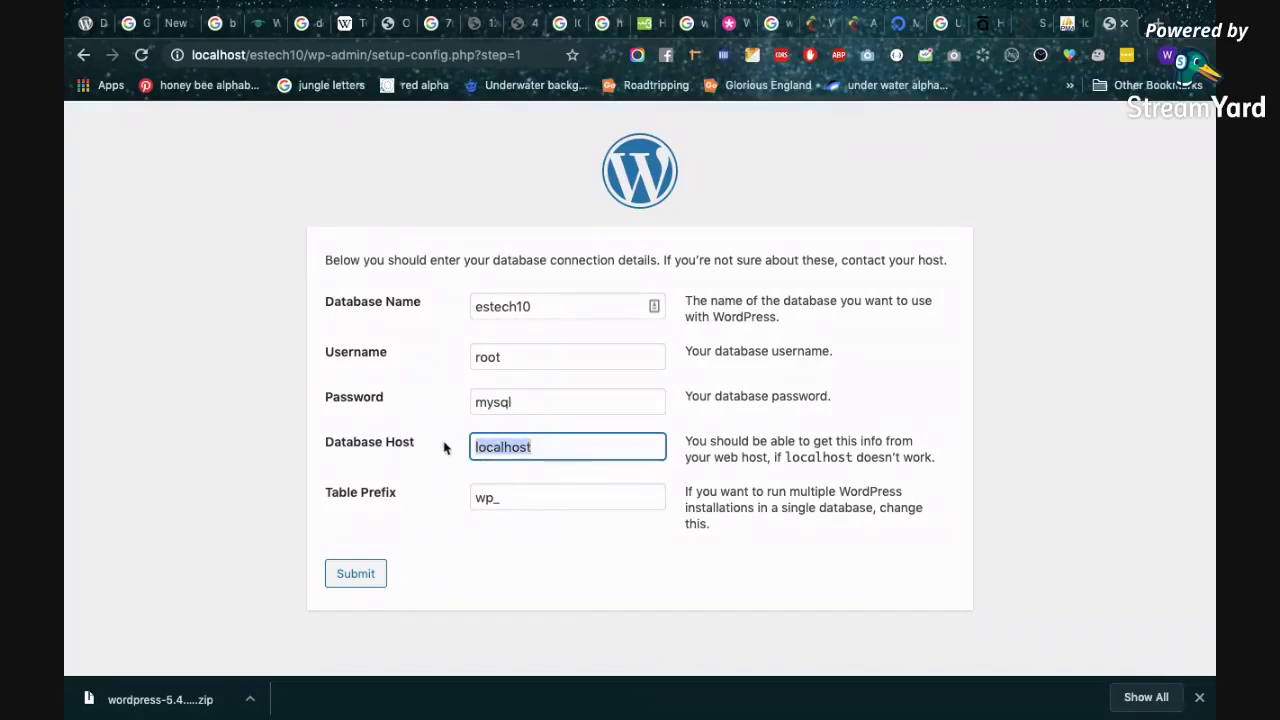
click(421, 450)
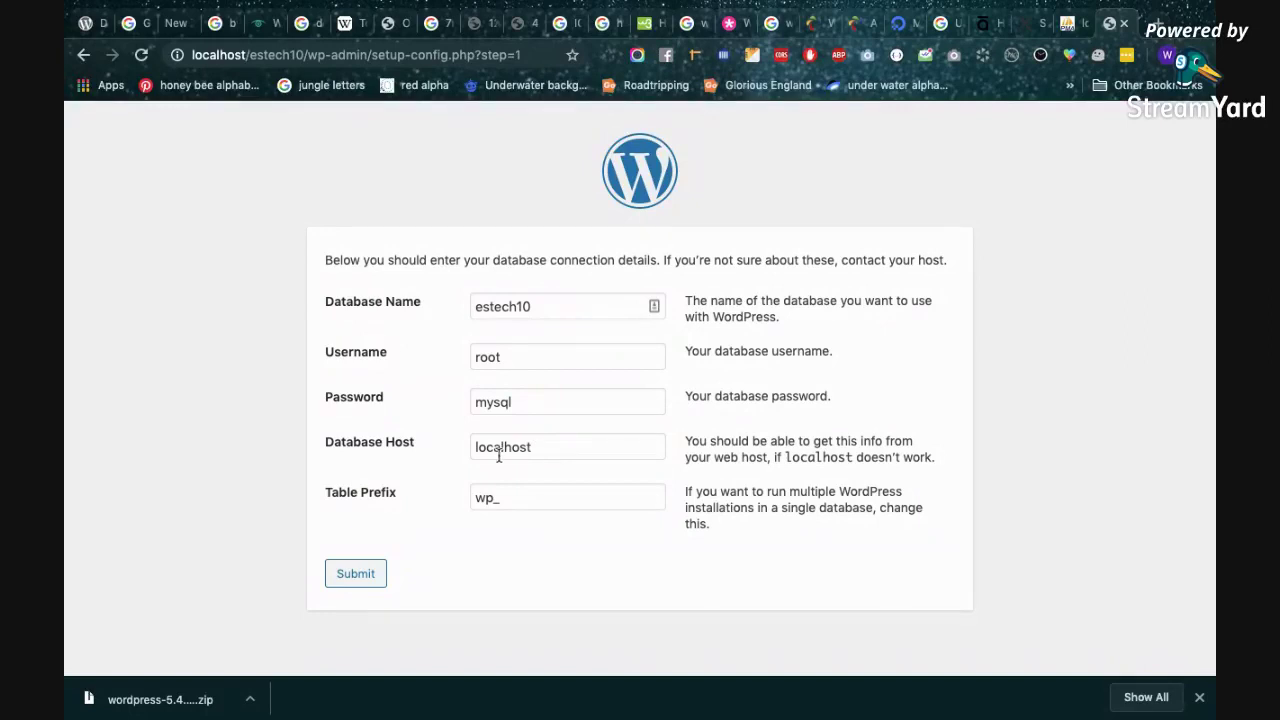
click(543, 449)
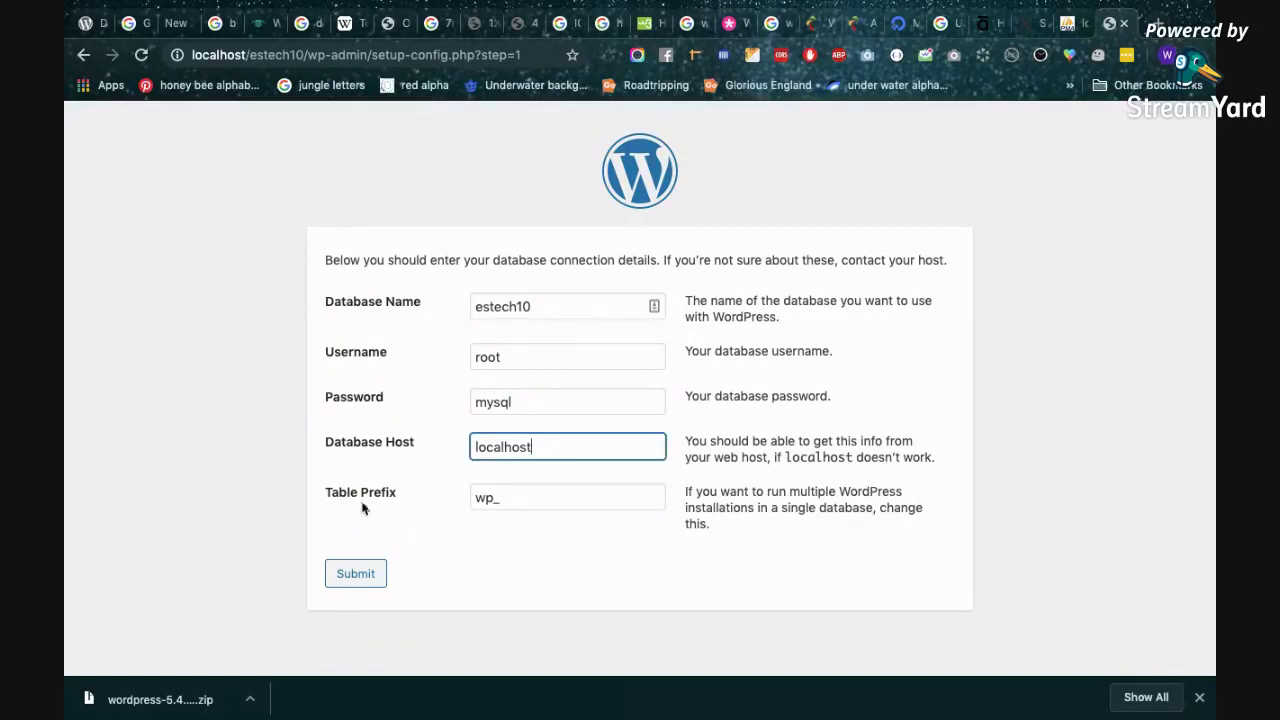
Keep the wp_ table prefix and submit the database connection details.
click(543, 499)
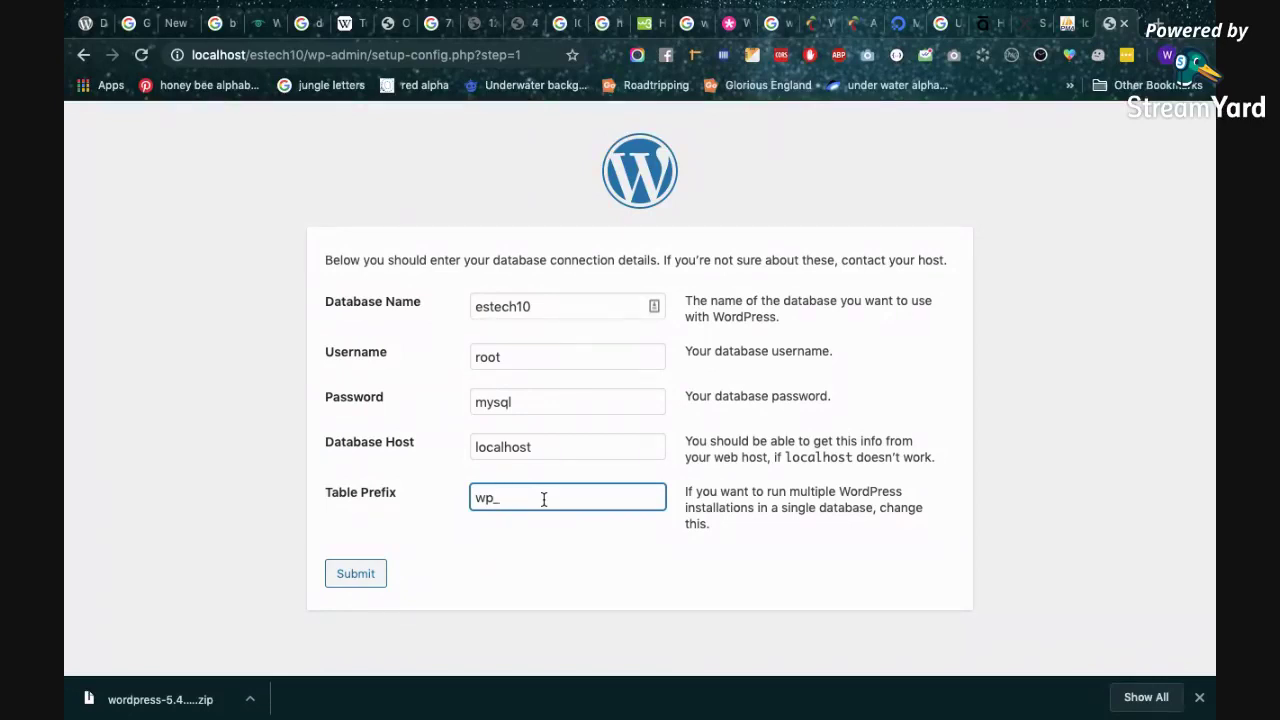
click(355, 582)
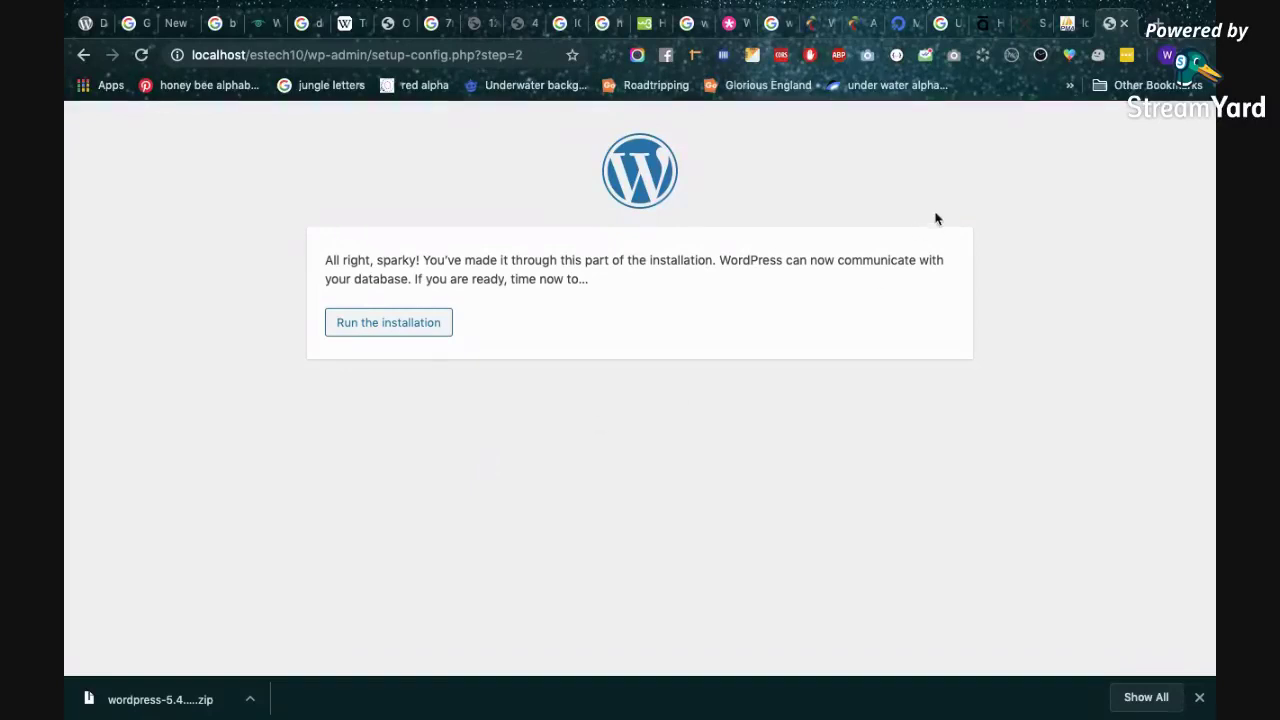
Check the still-empty estech10 database in phpMyAdmin, then run the WordPress installation.
click(1072, 23)
click(131, 475)
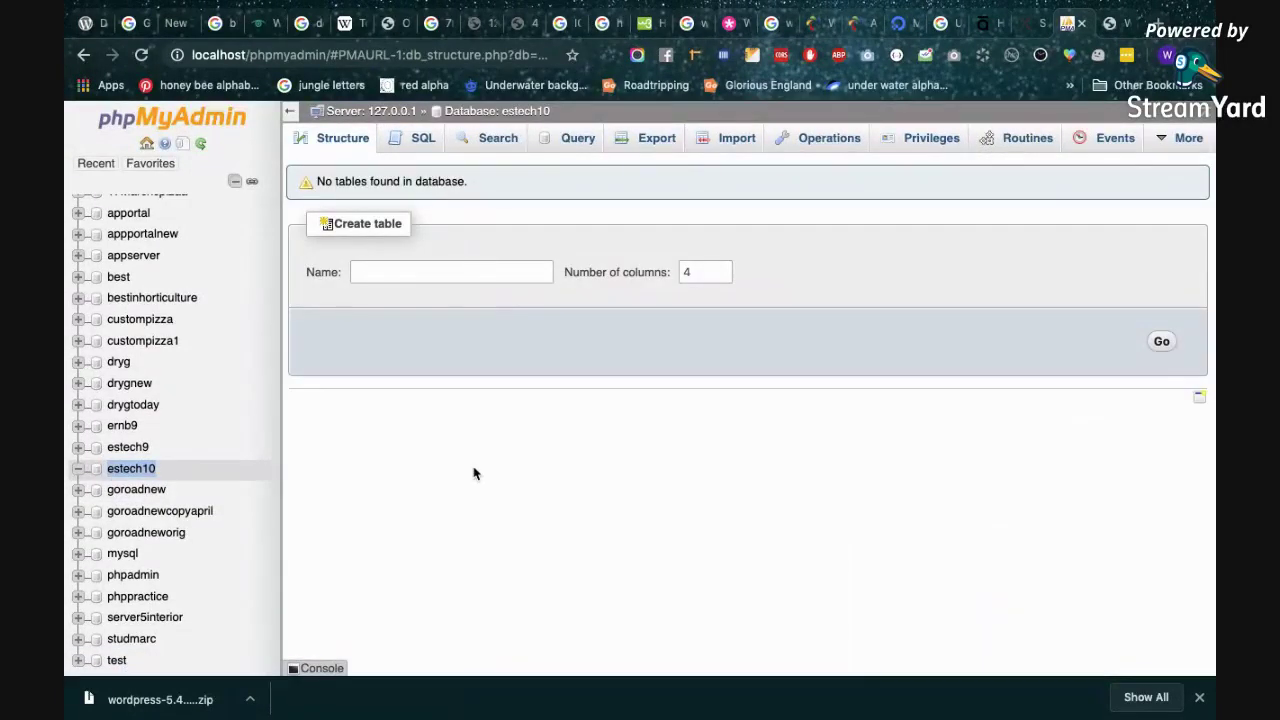
click(1112, 23)
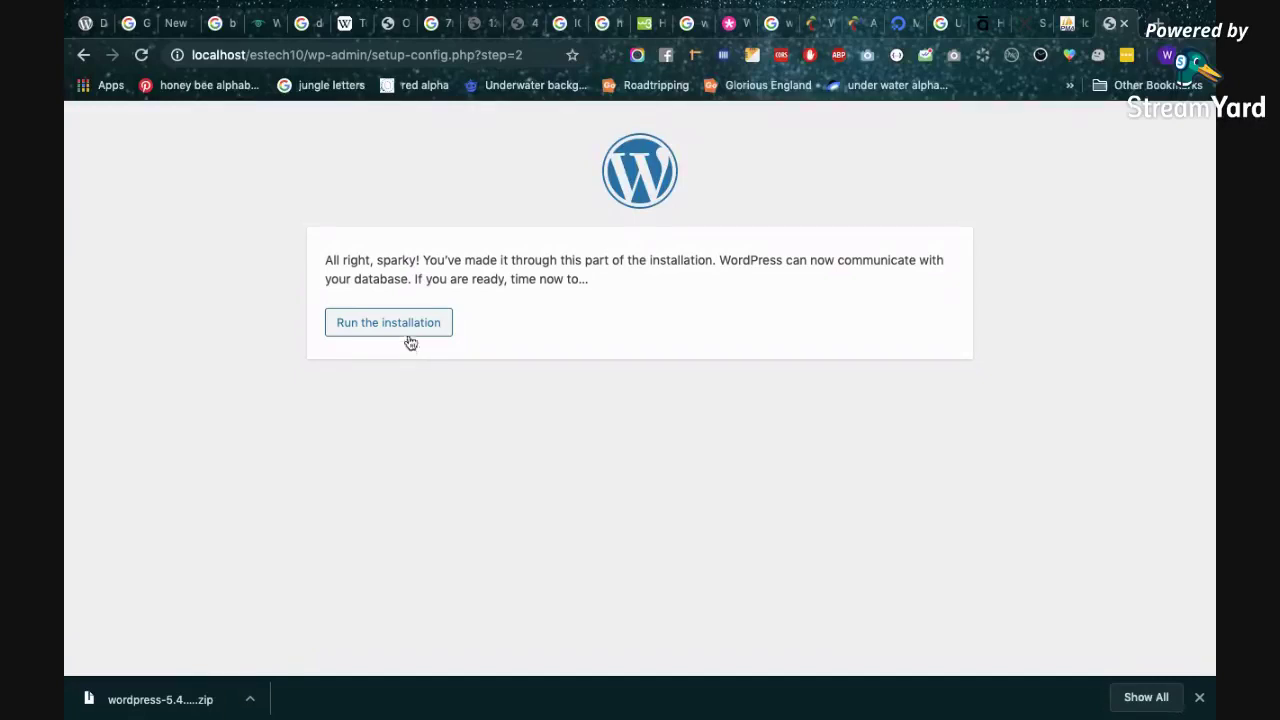
click(407, 333)
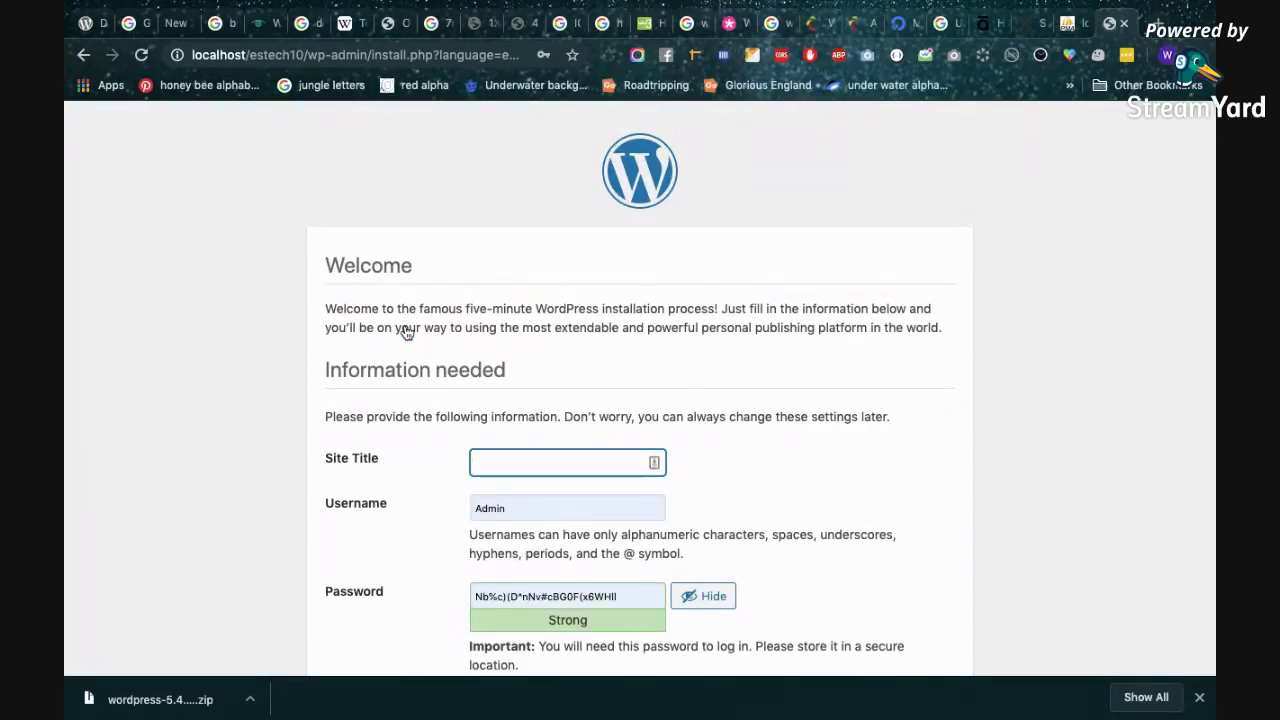
Enter the site title 'e Rozgaar SJ Tech 10'.
scroll(515, 314, down, 2)
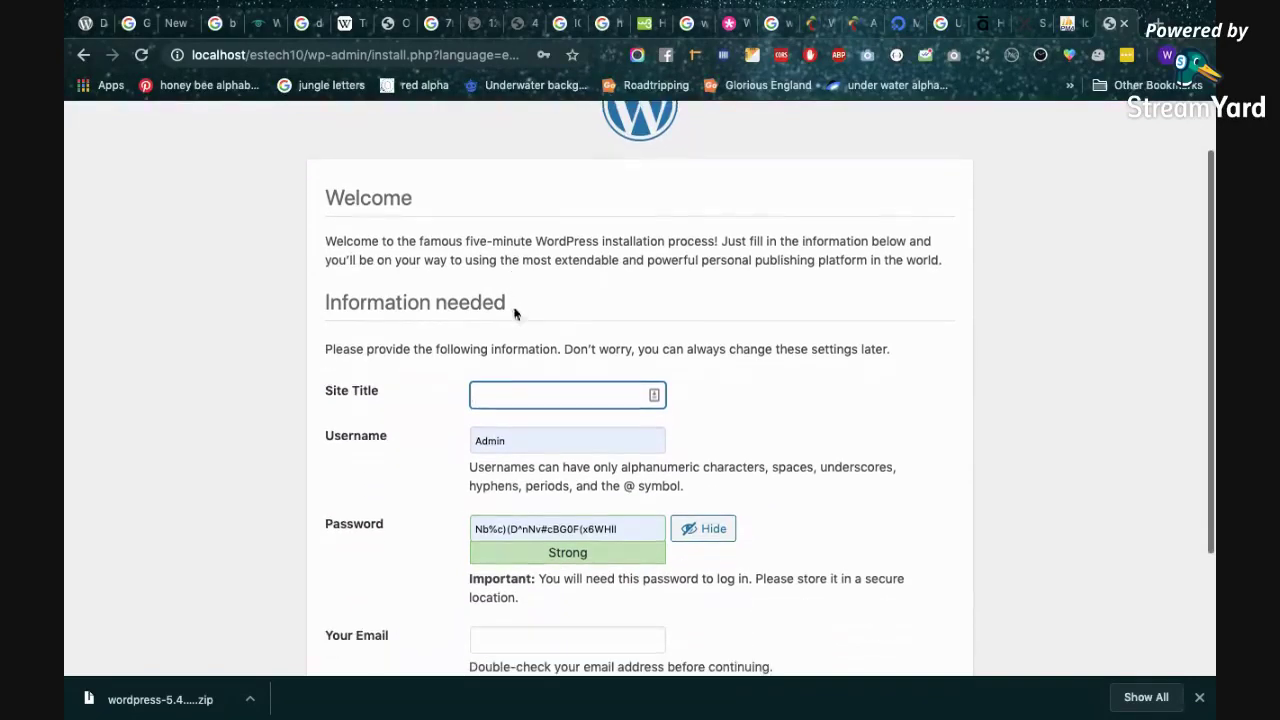
text(E)
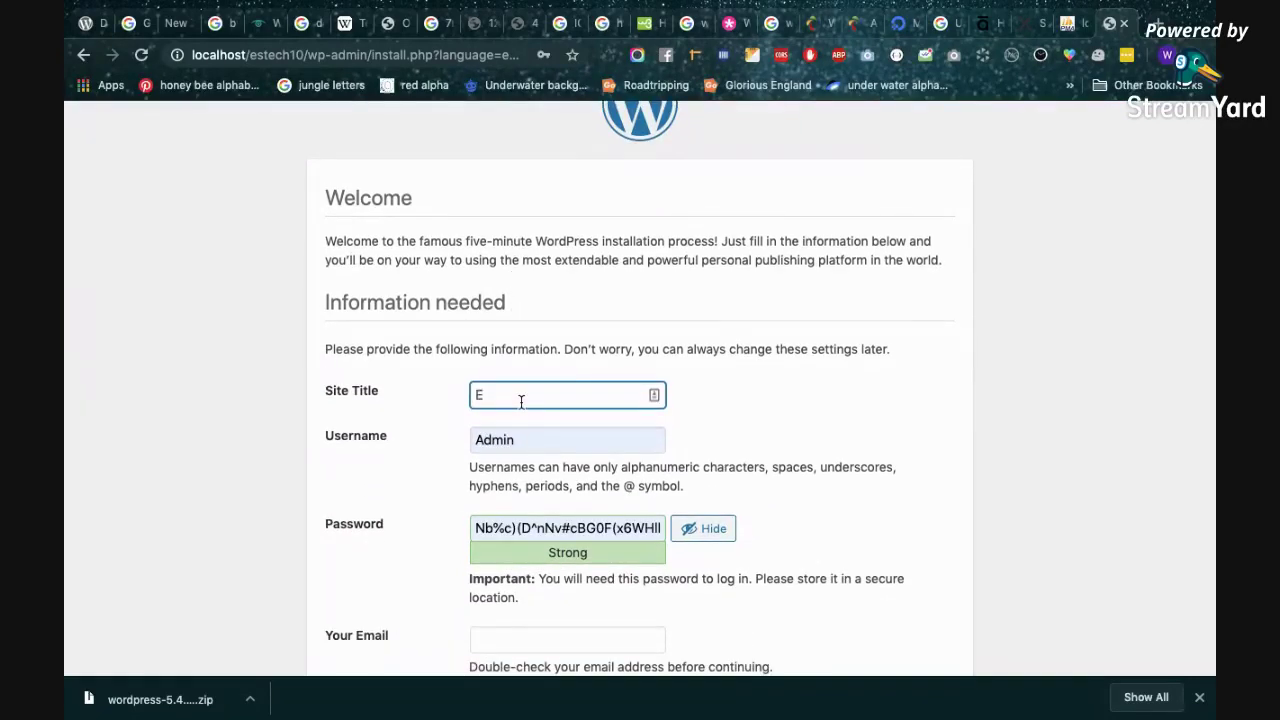
text(rro)
key(BackSpace)
key(BackSpace)
key(BackSpace)
text(r)
key(BackSpace)
key(BackSpace)
text(e Rozgaar SJ Tech 10)
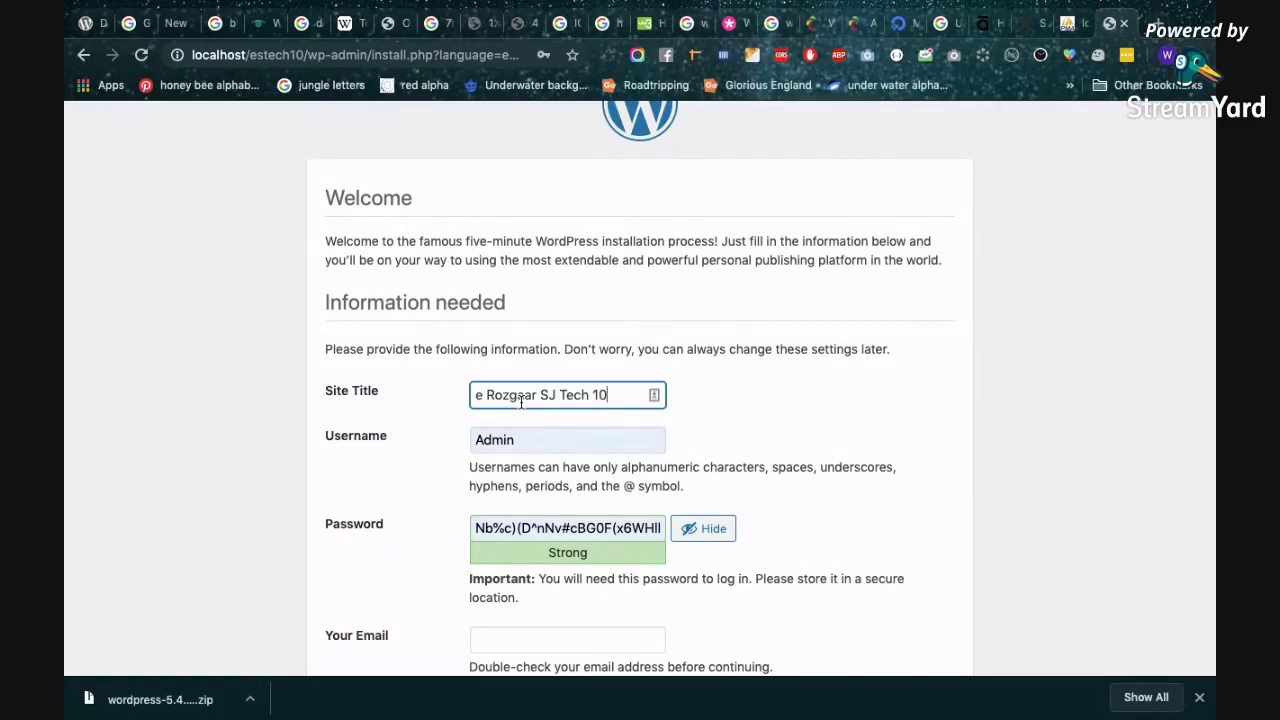
Set the username to admin with a weak password, confirming its use.
scroll(520, 402, down, 3)
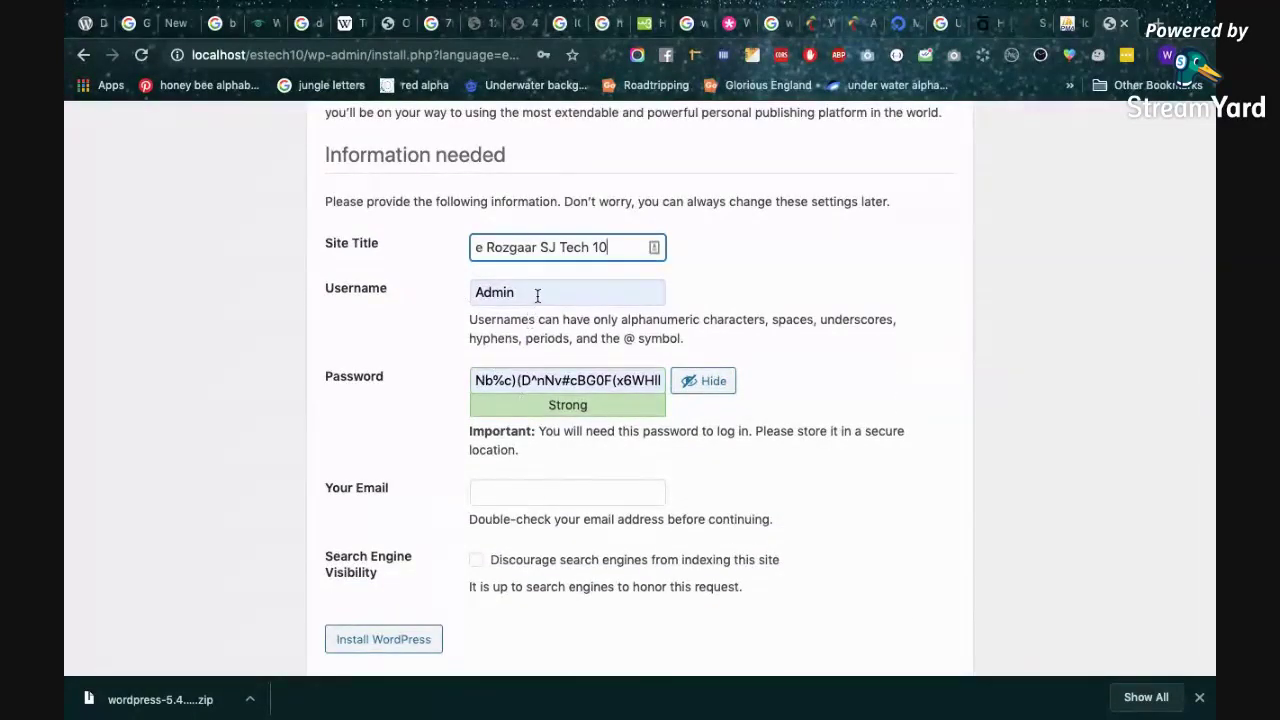
click(537, 292)
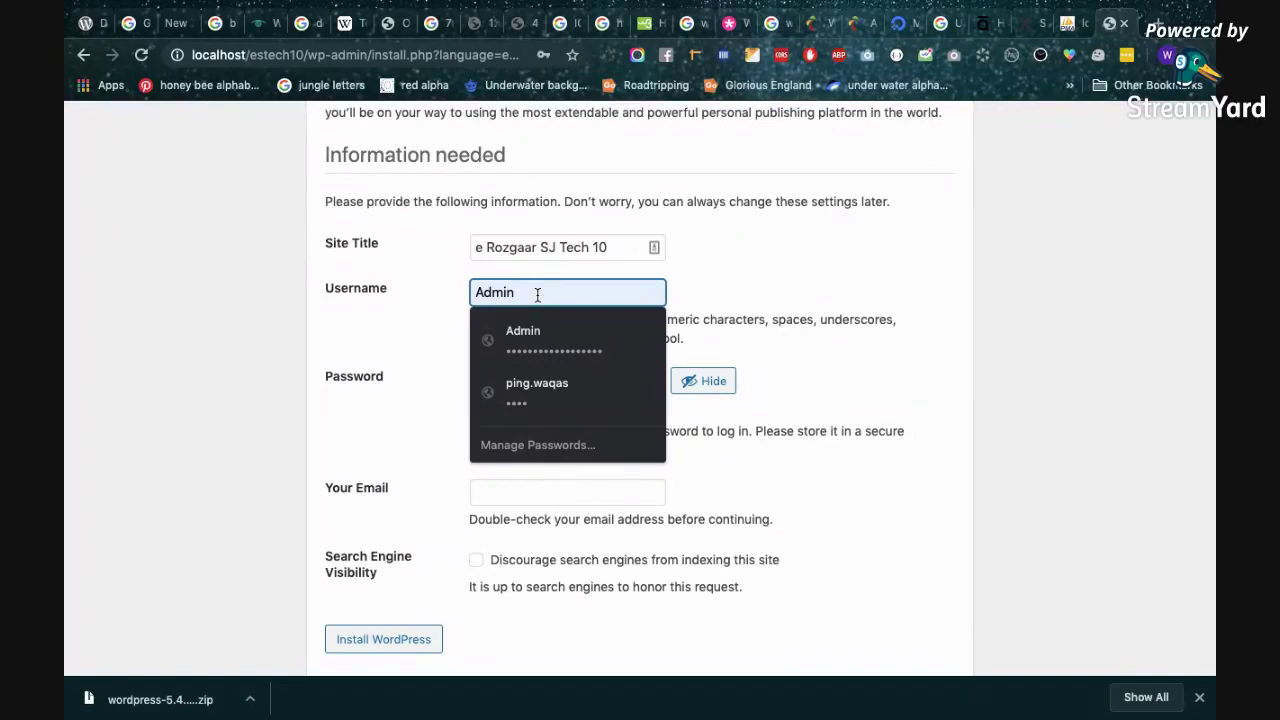
key(ctrl+a)
text(admin)
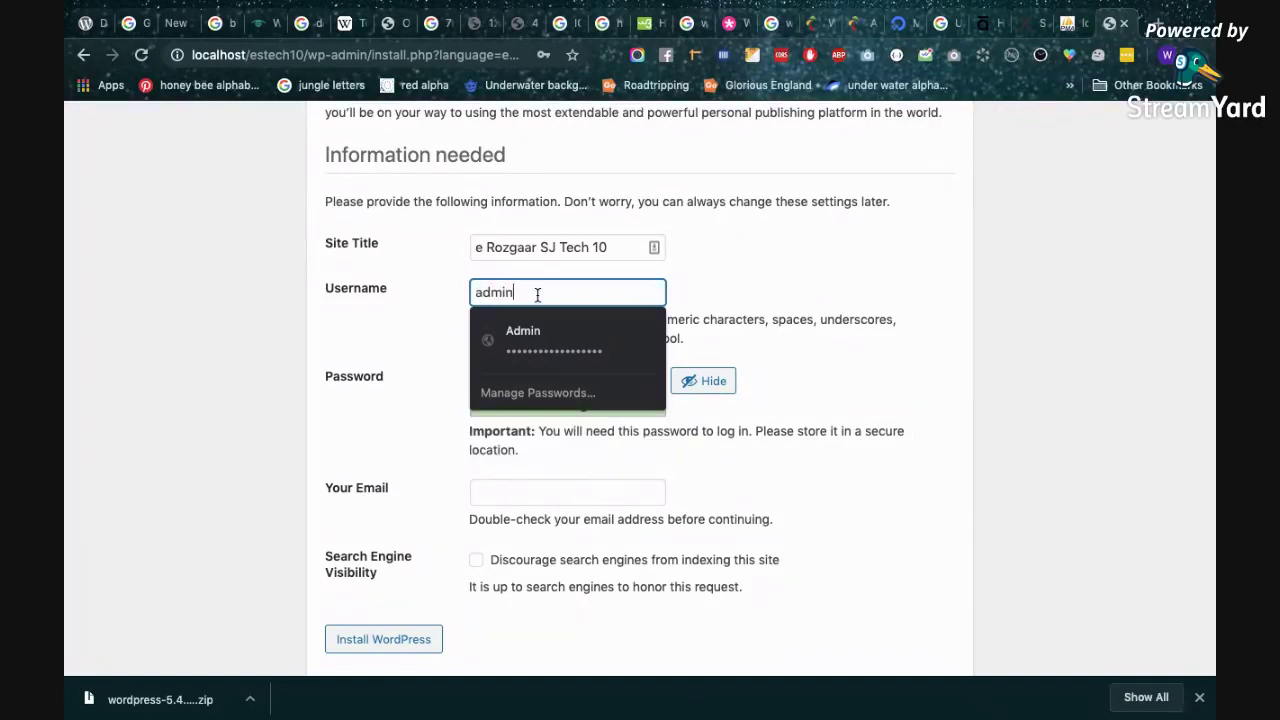
key(Tab)
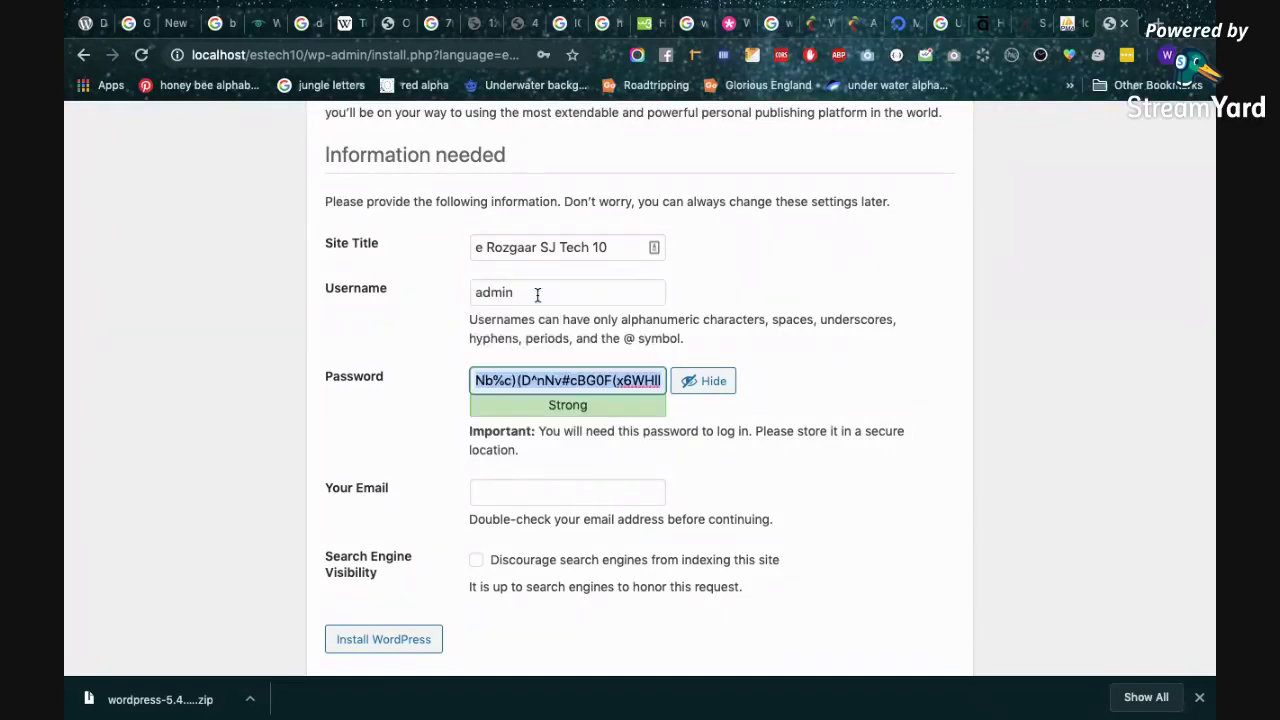
scroll(616, 380, down, 1)
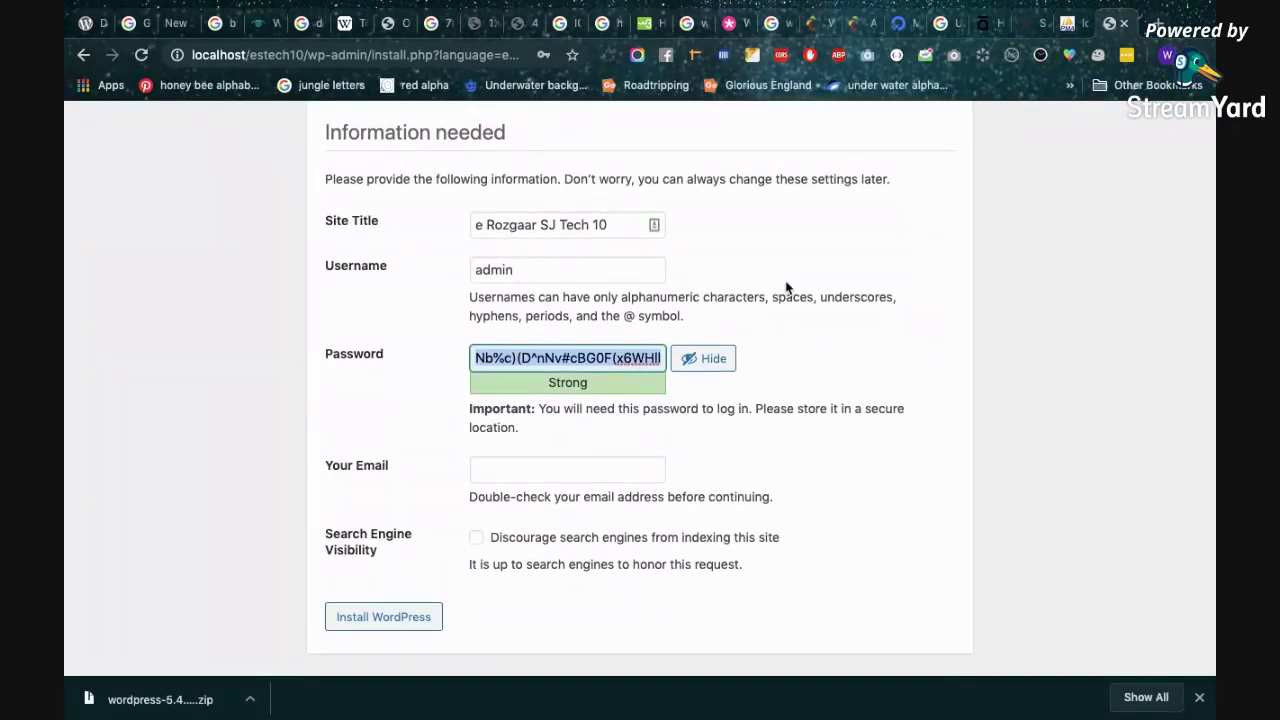
text(test)
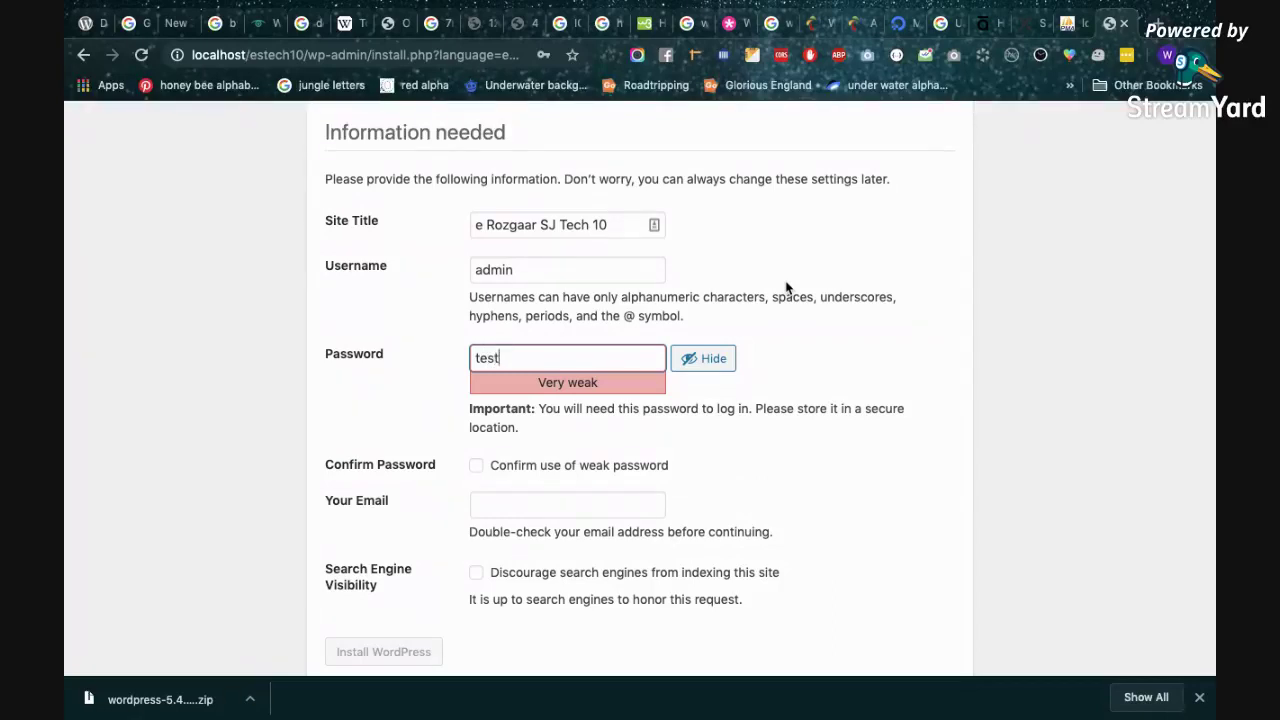
click(475, 469)
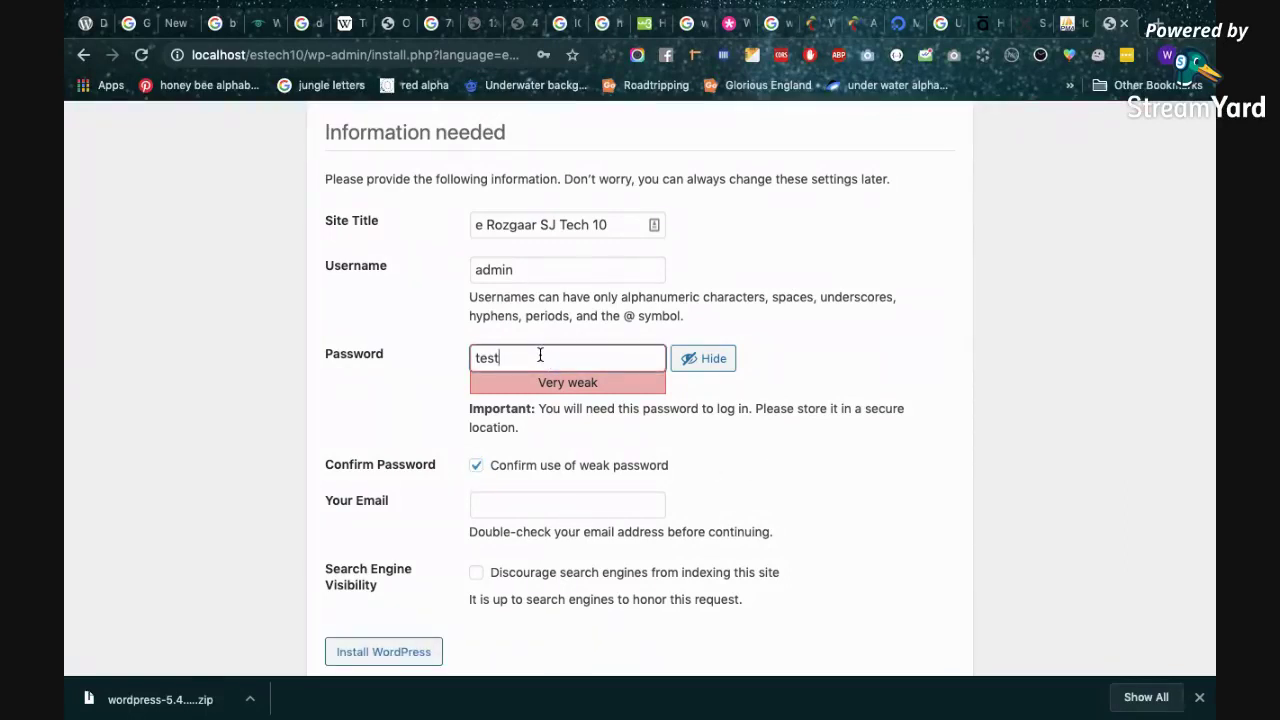
Fill in the admin e-mail address and tick Discourage search engines from indexing.
scroll(797, 389, down, 1)
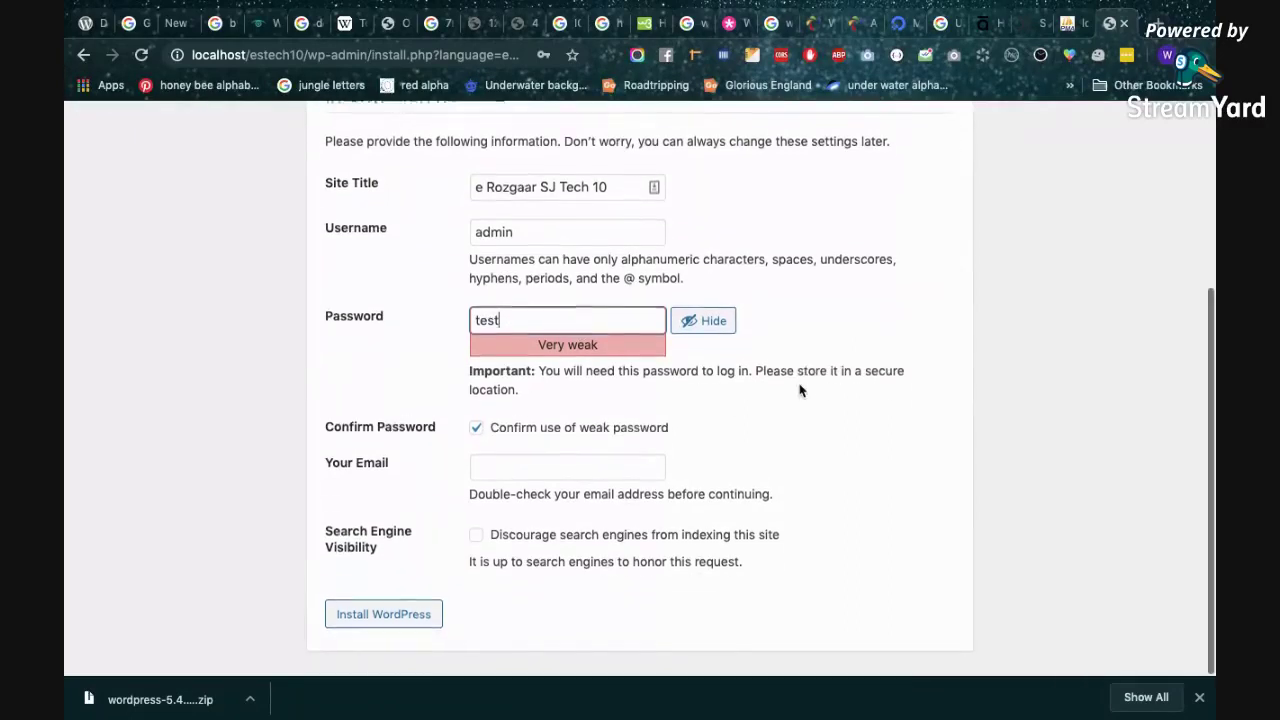
click(594, 463)
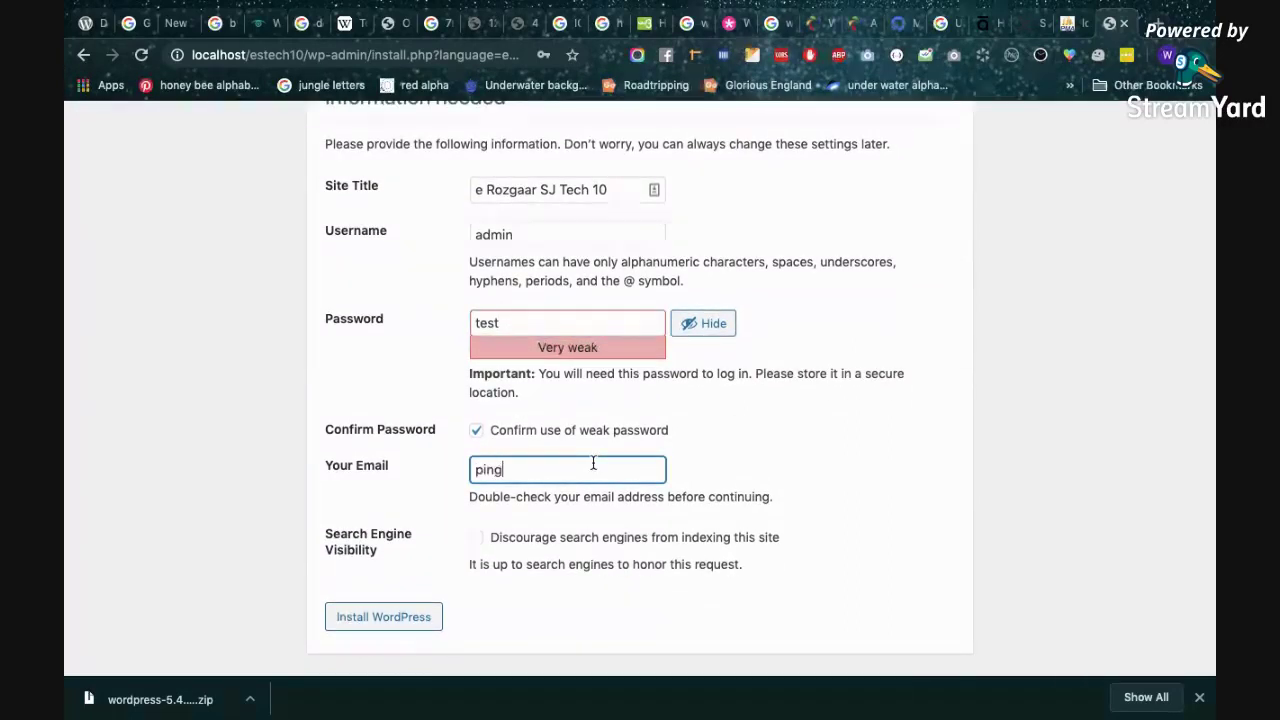
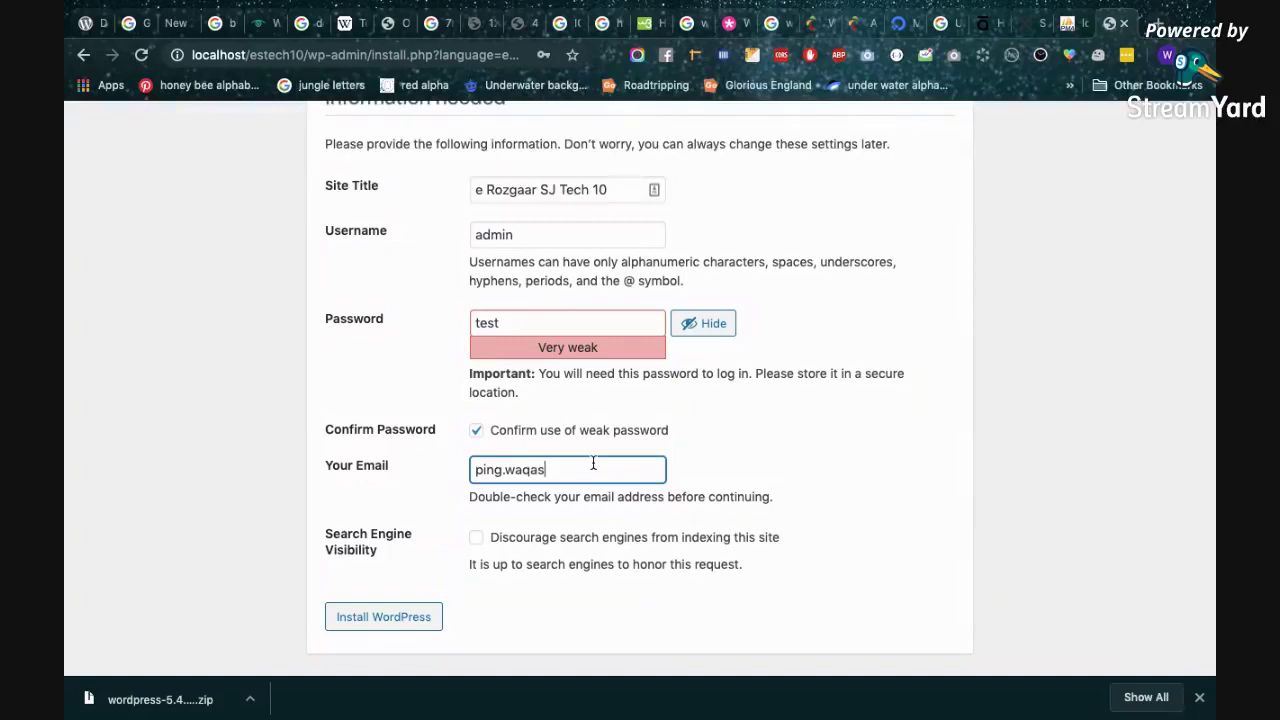
click(631, 600)
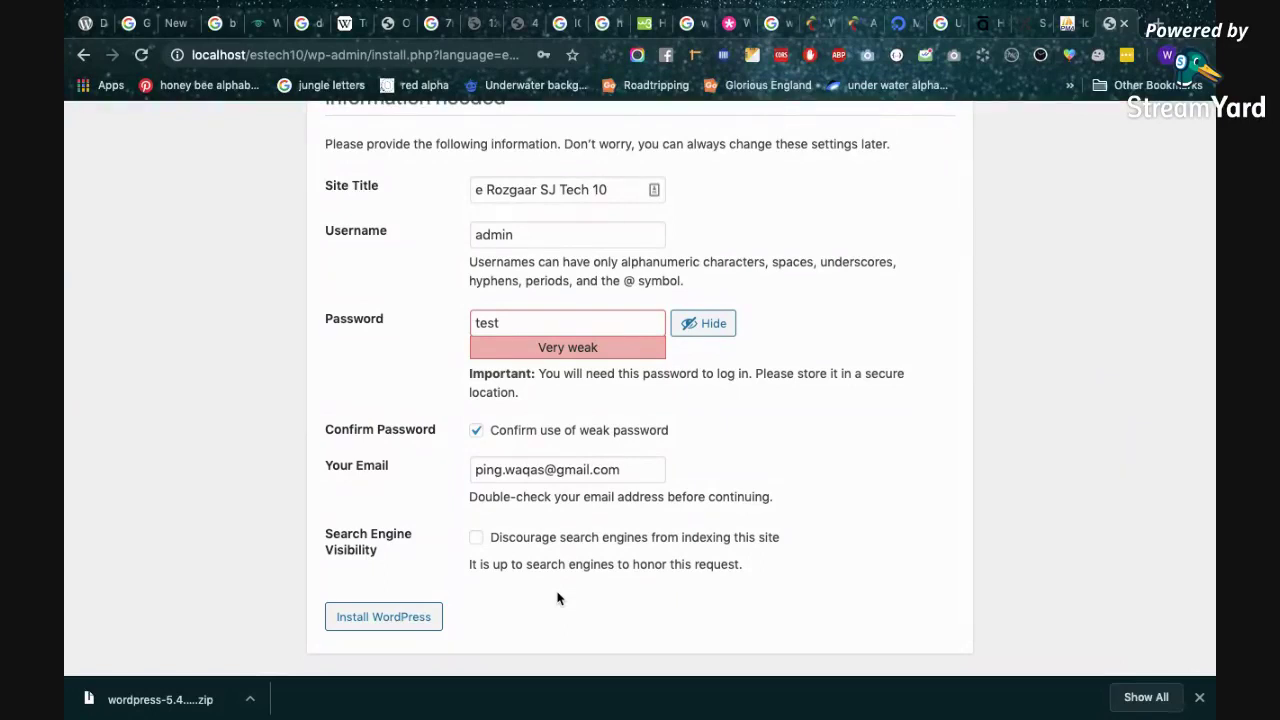
click(540, 538)
Install WordPress, highlight the admin username on the Success page, and return to phpMyAdmin.
click(383, 615)
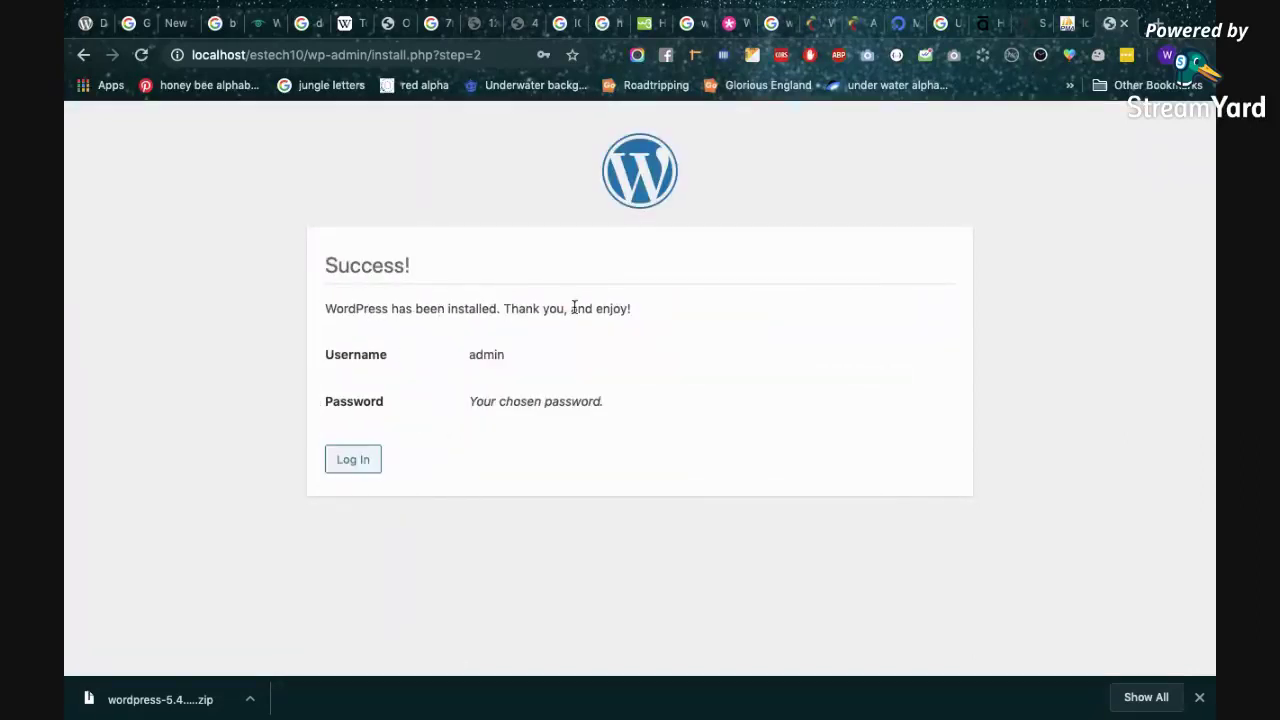
drag(468, 361, 514, 364)
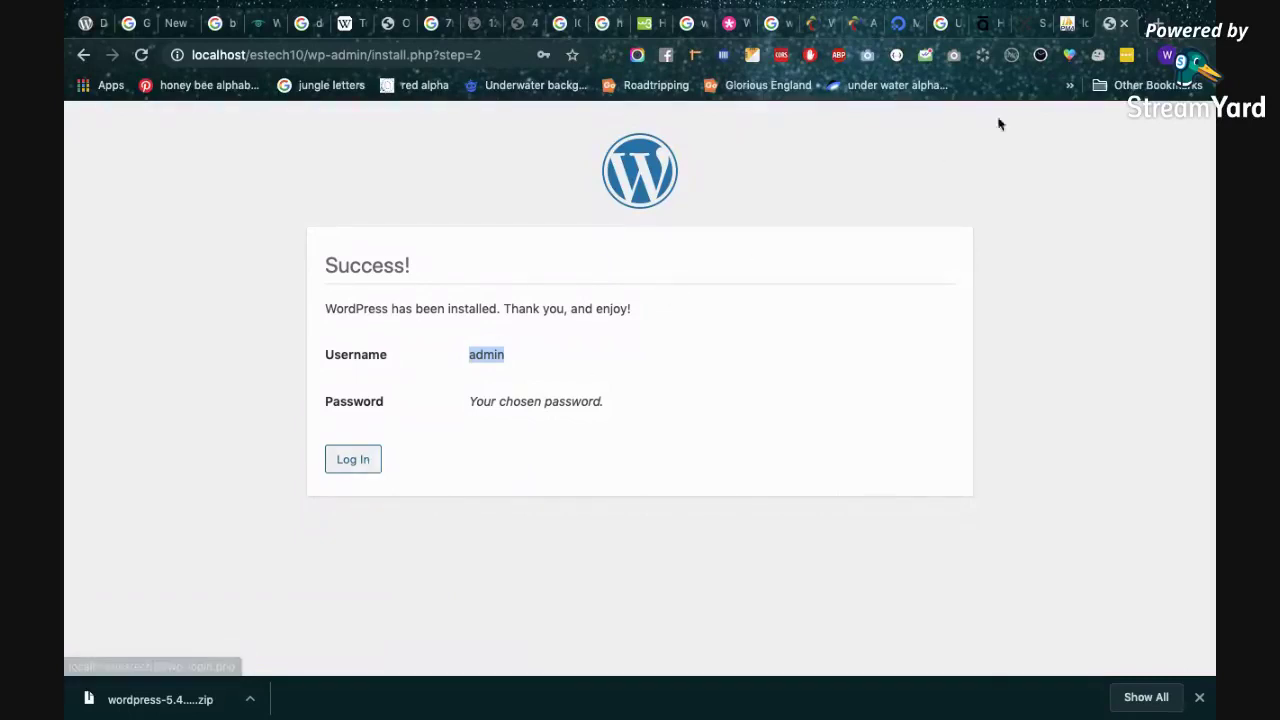
click(1070, 23)
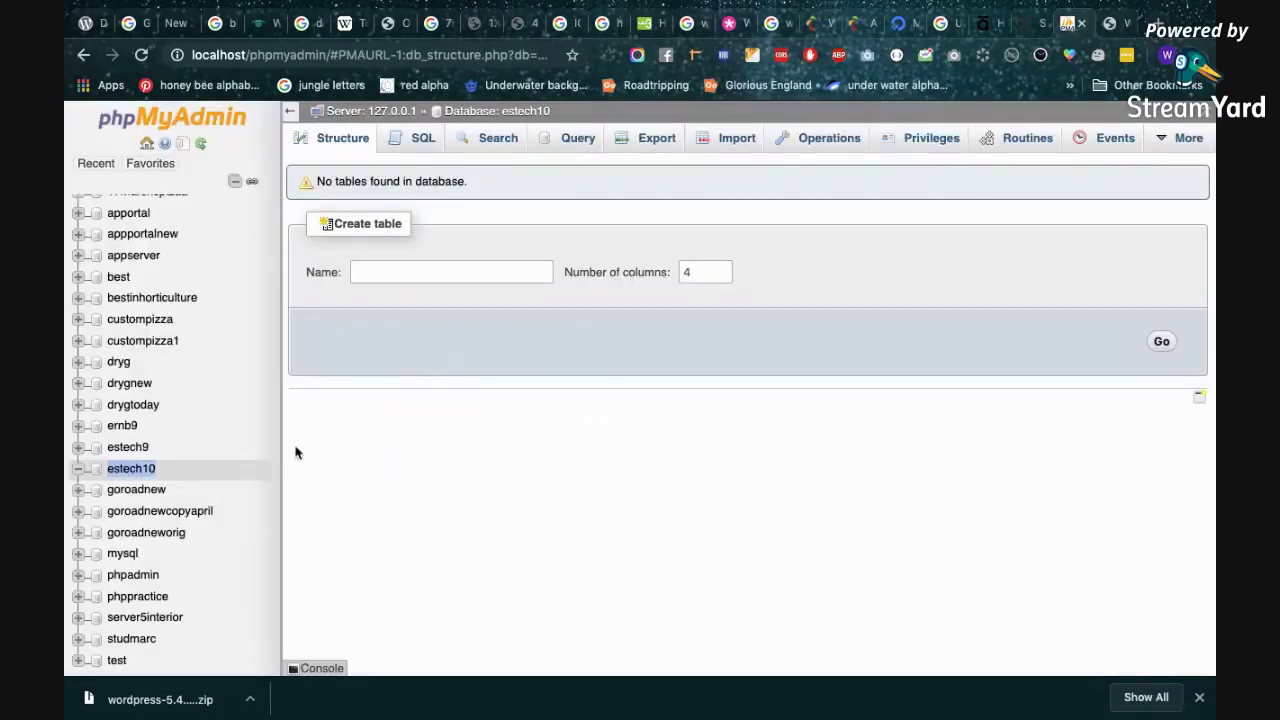
Reload estech10 in phpMyAdmin to show its 12 new wp_ tables.
click(149, 468)
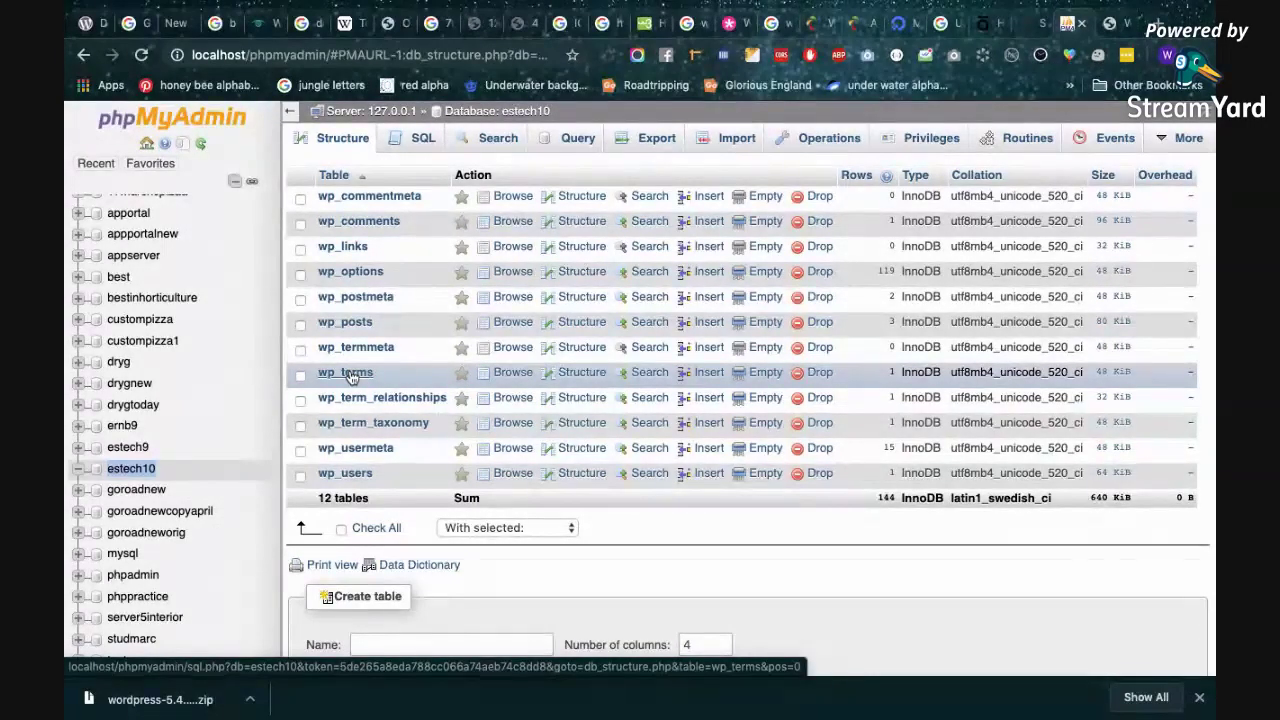
Log in on wp-login.php as admin with the account password.
click(1110, 23)
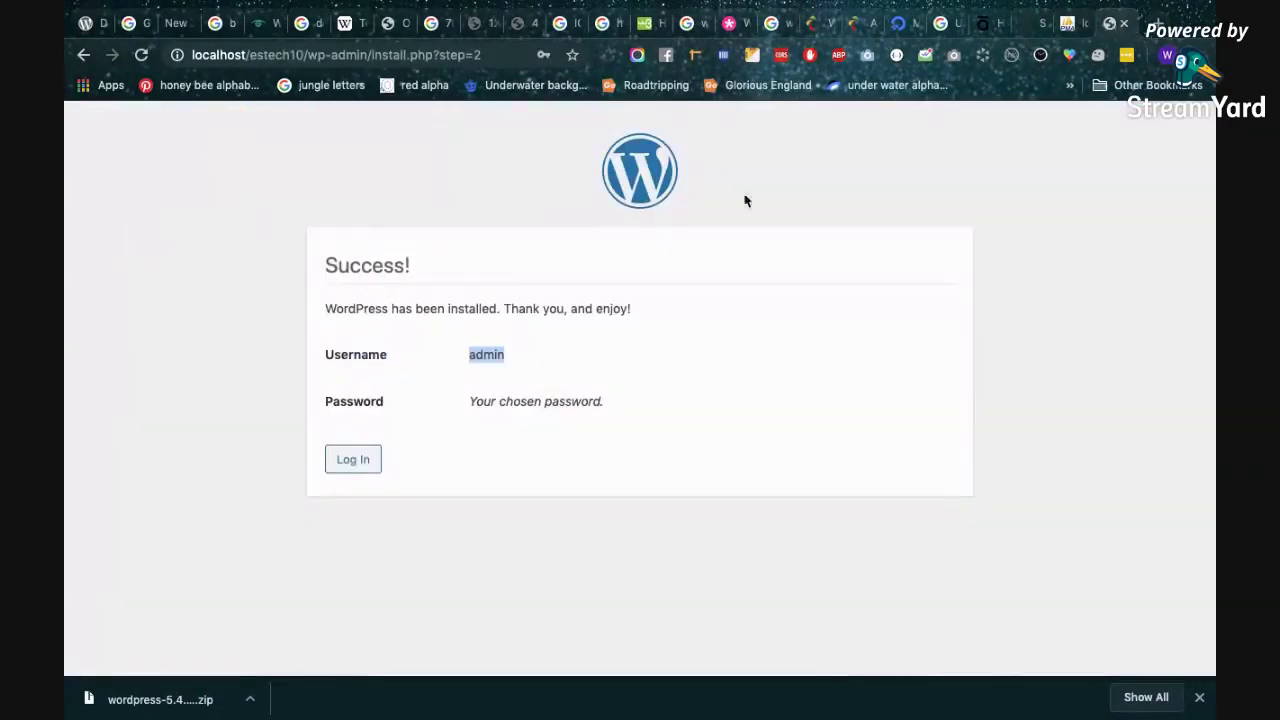
click(355, 460)
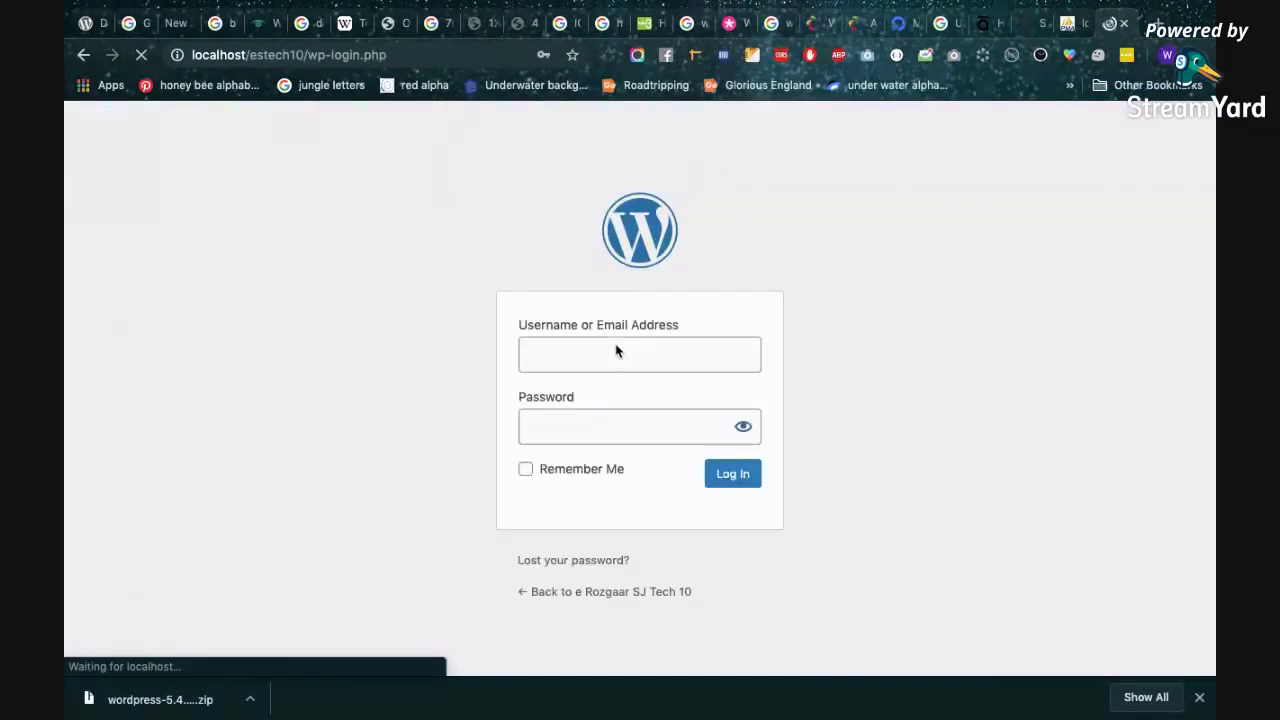
double_click(618, 349)
text(admin)
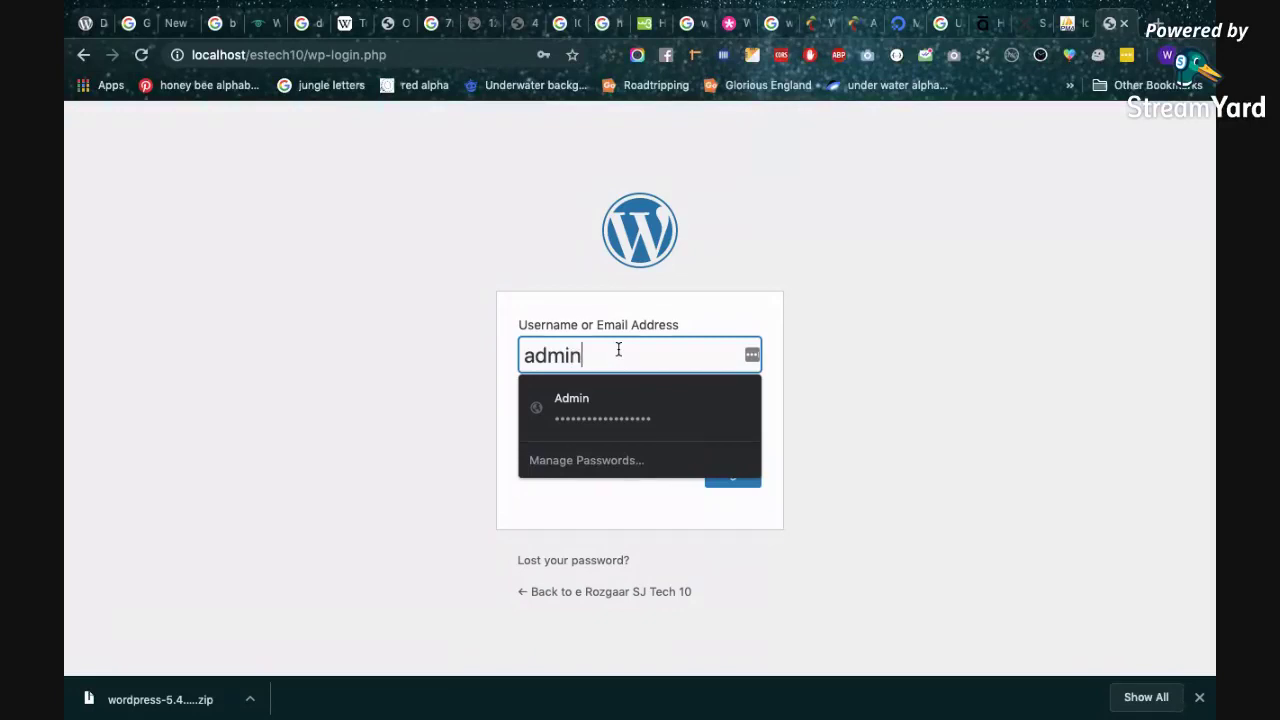
key(Tab)
text(ad)
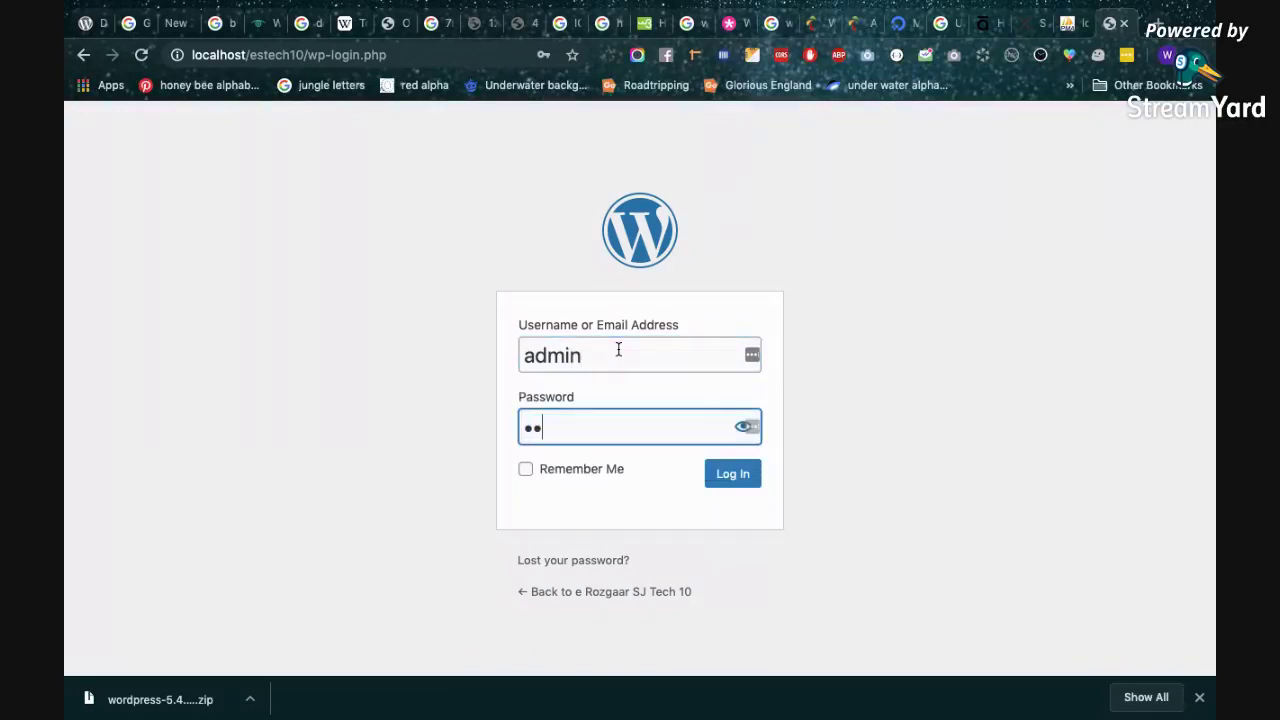
key(Return)
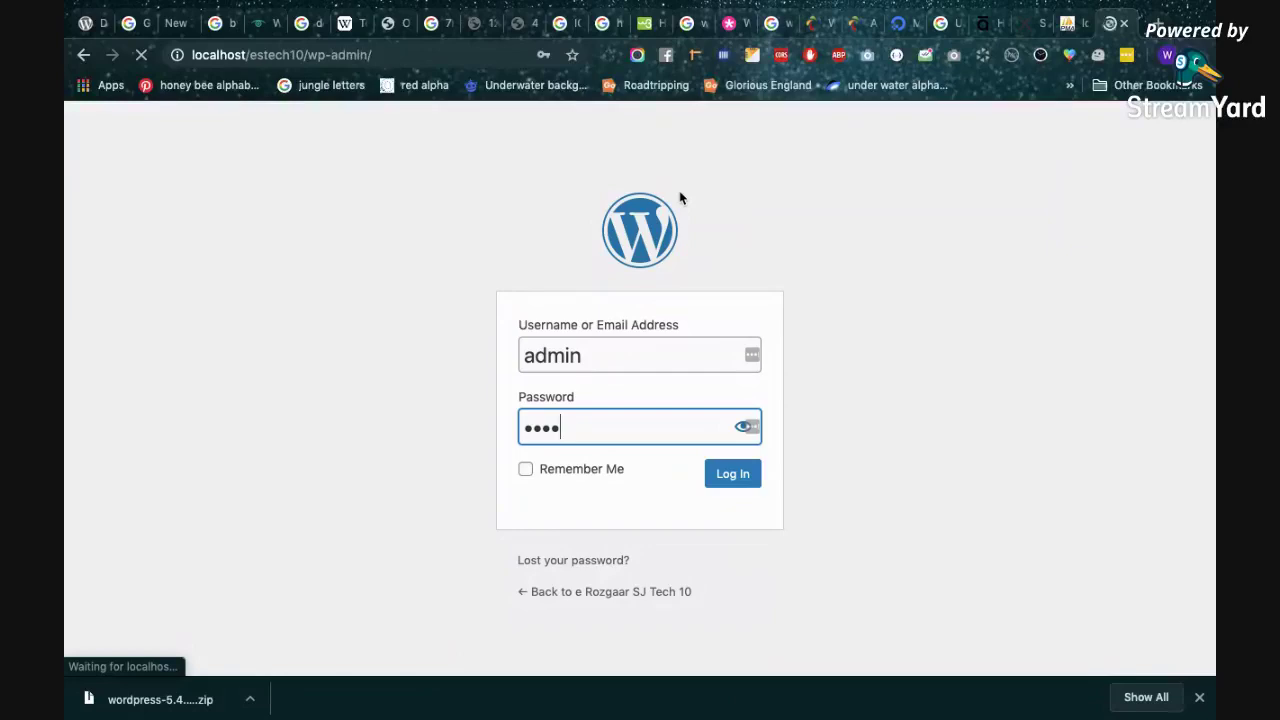
Decline the LastPass save-login prompt and scroll through the Dashboard panels.
scroll(666, 297, down, 5)
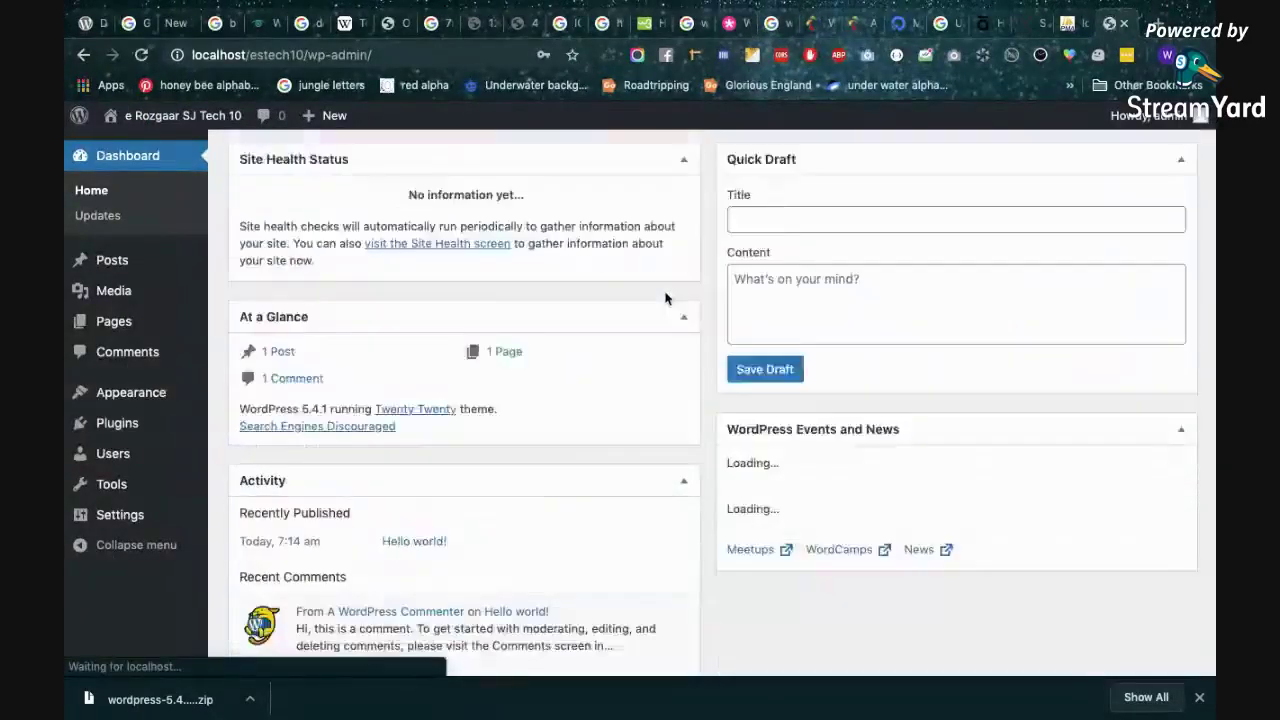
scroll(666, 297, up, 5)
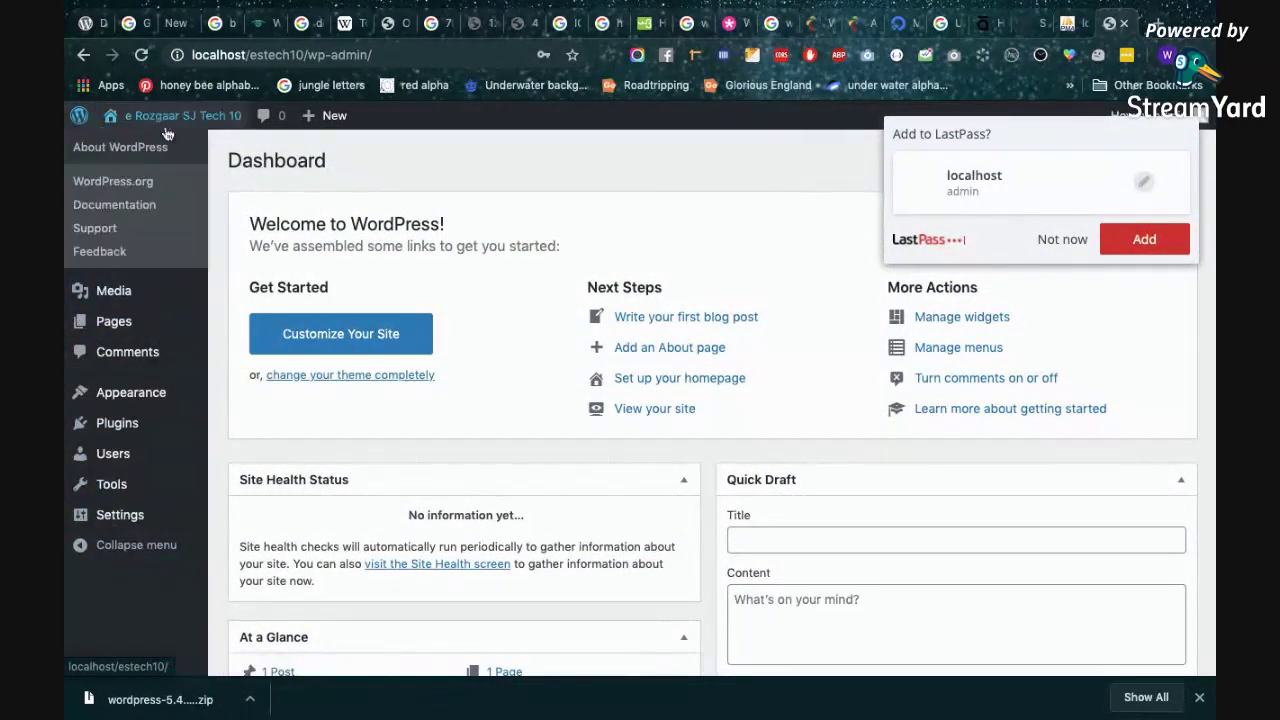
scroll(406, 268, down, 2)
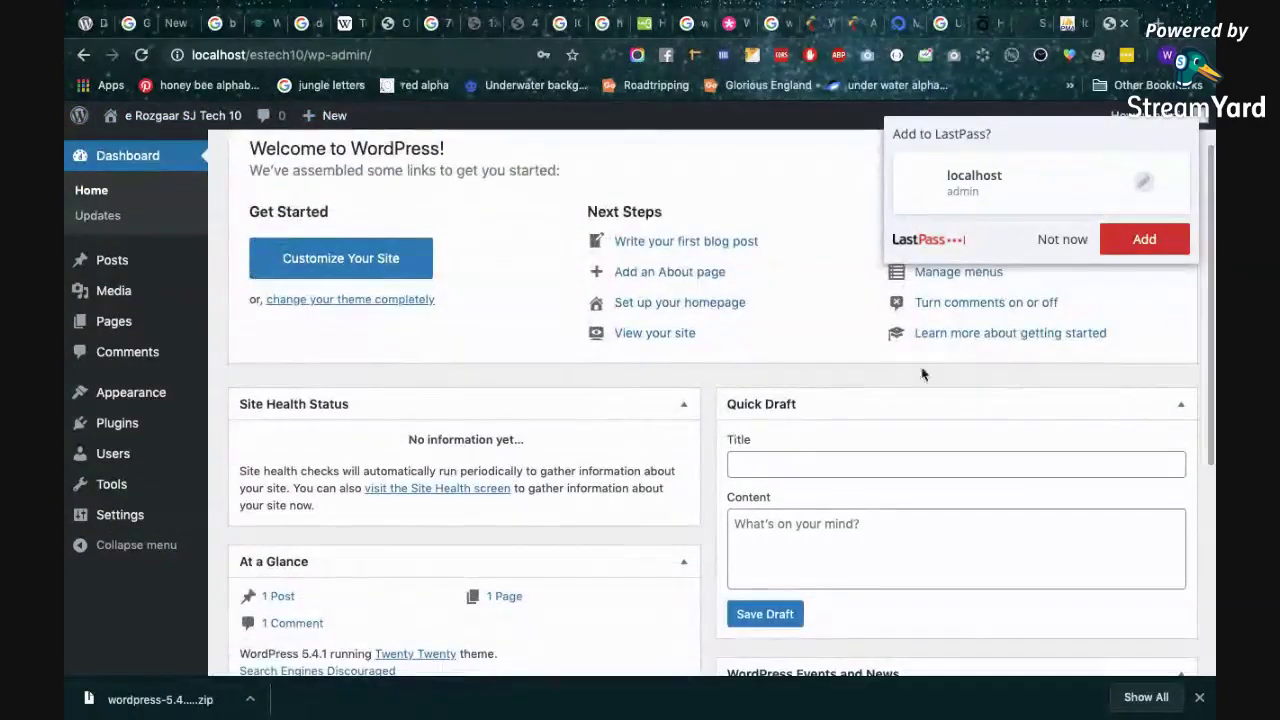
click(1062, 239)
scroll(600, 340, up, 2)
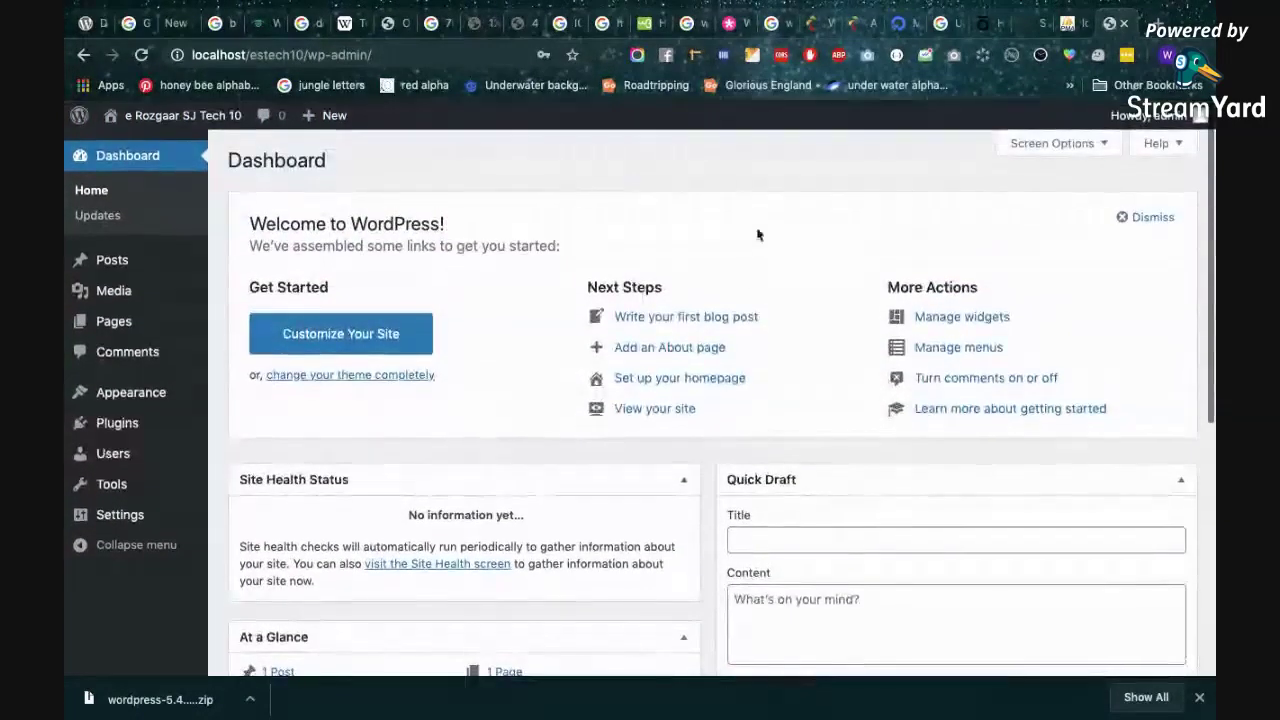
scroll(716, 240, down, 1)
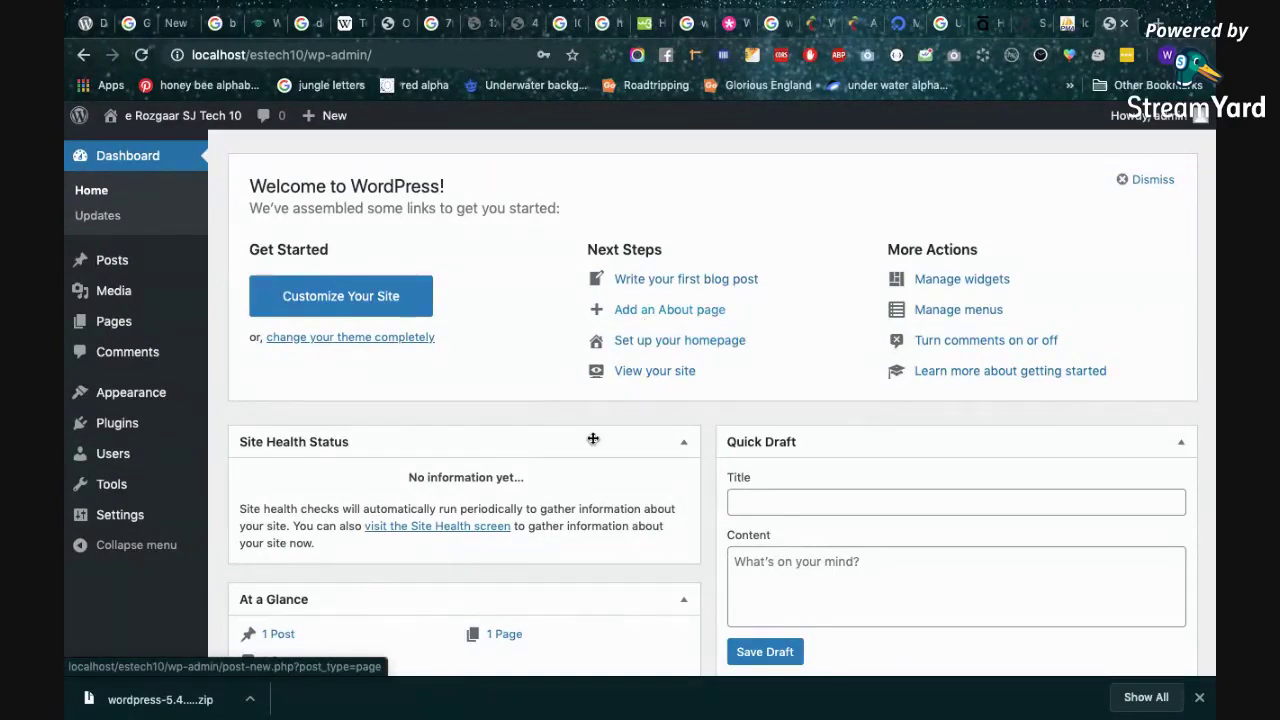
scroll(592, 440, down, 3)
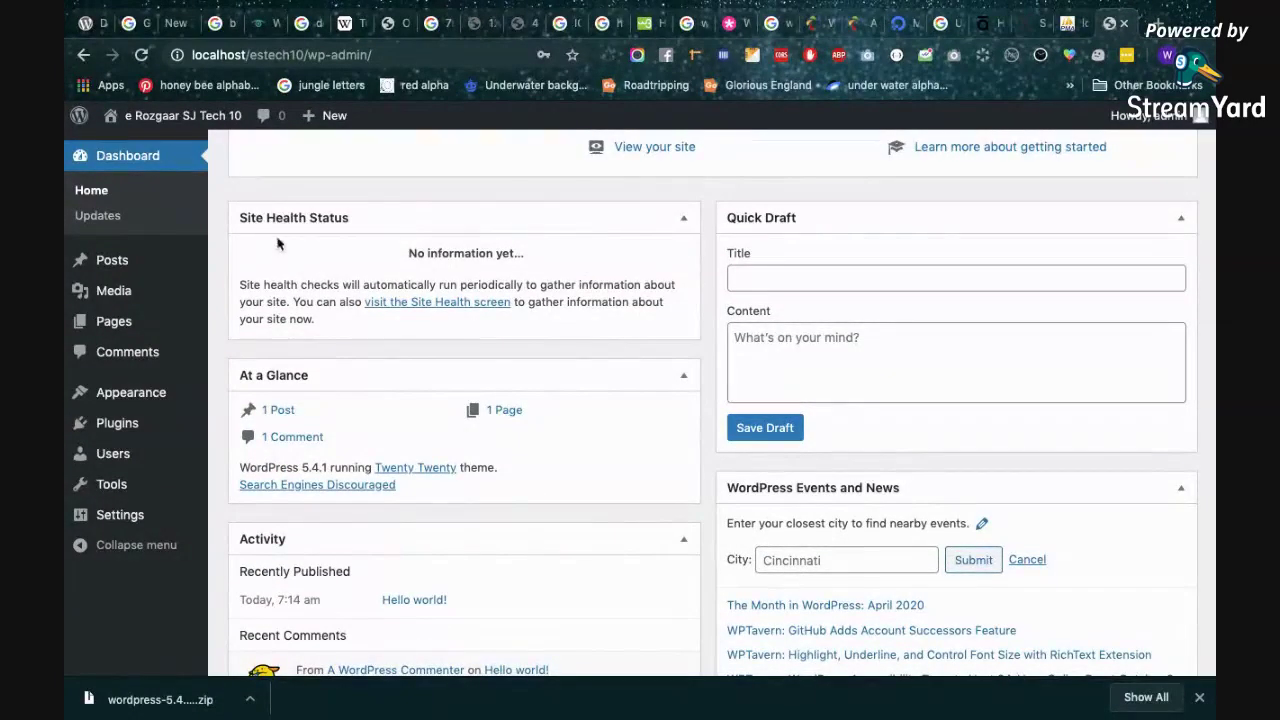
scroll(644, 265, down, 1)
scroll(644, 265, down, 2)
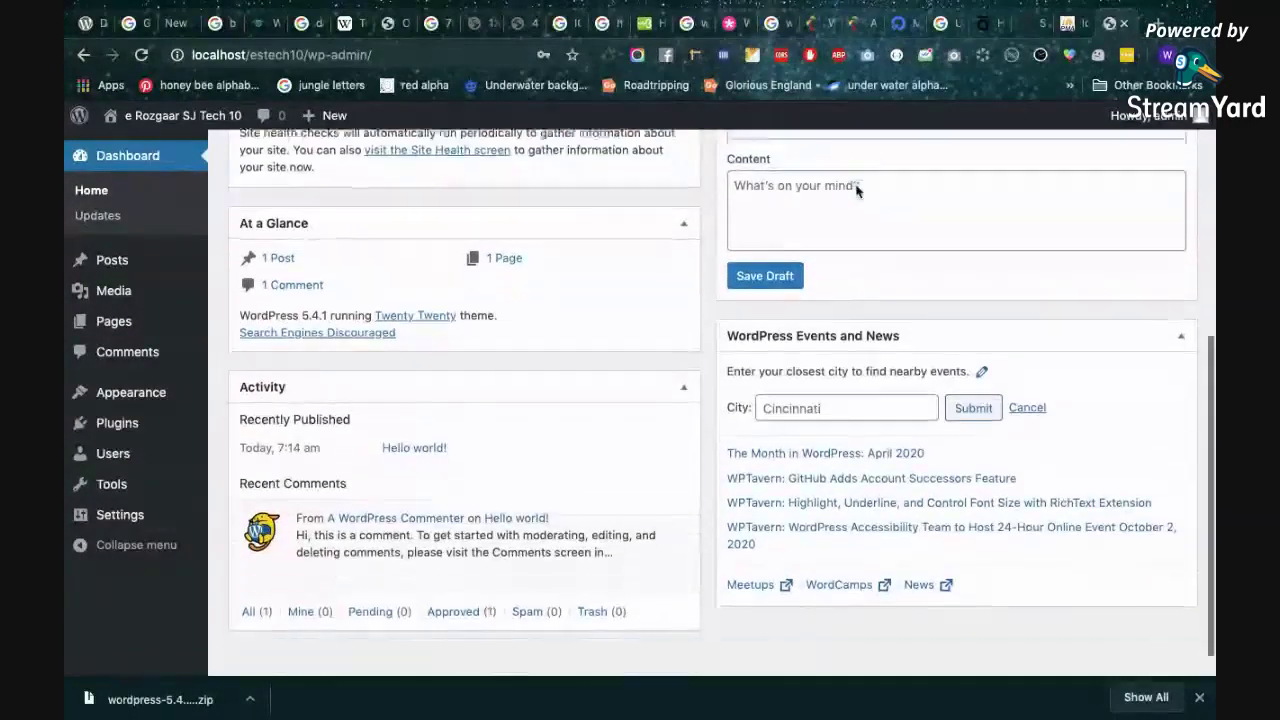
scroll(533, 275, up, 3)
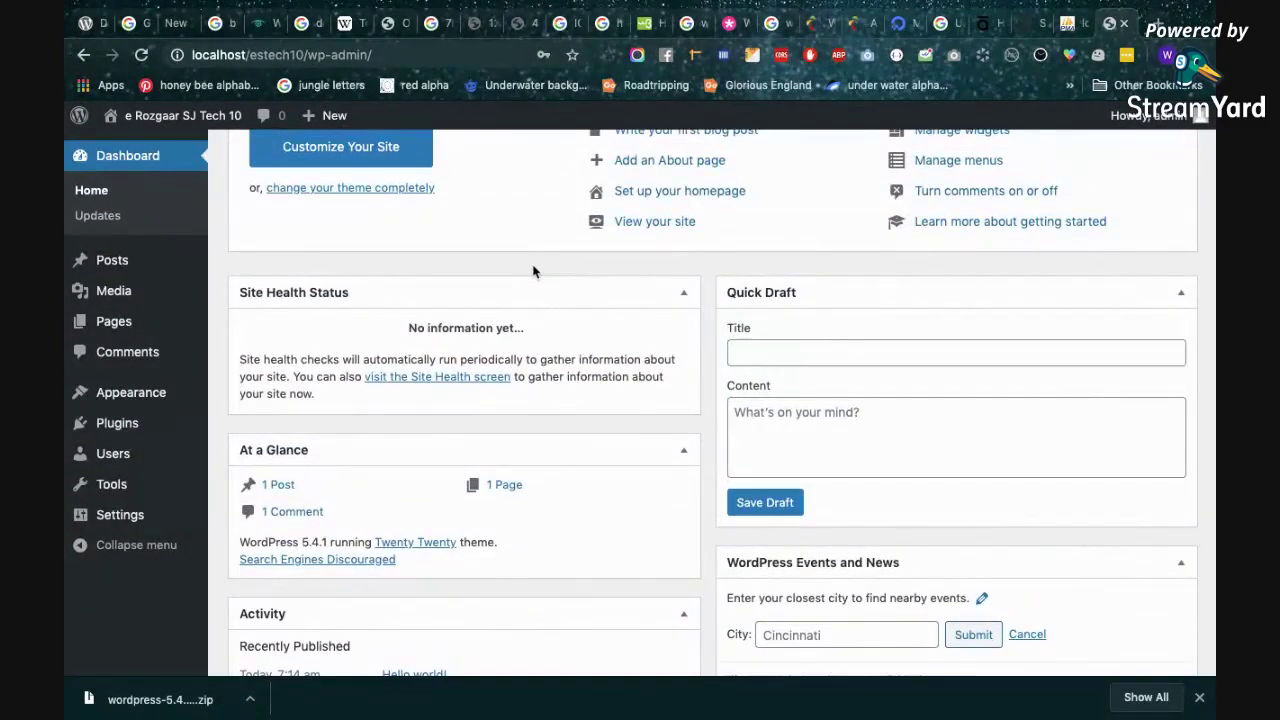
scroll(533, 271, up, 2)
scroll(609, 373, down, 3)
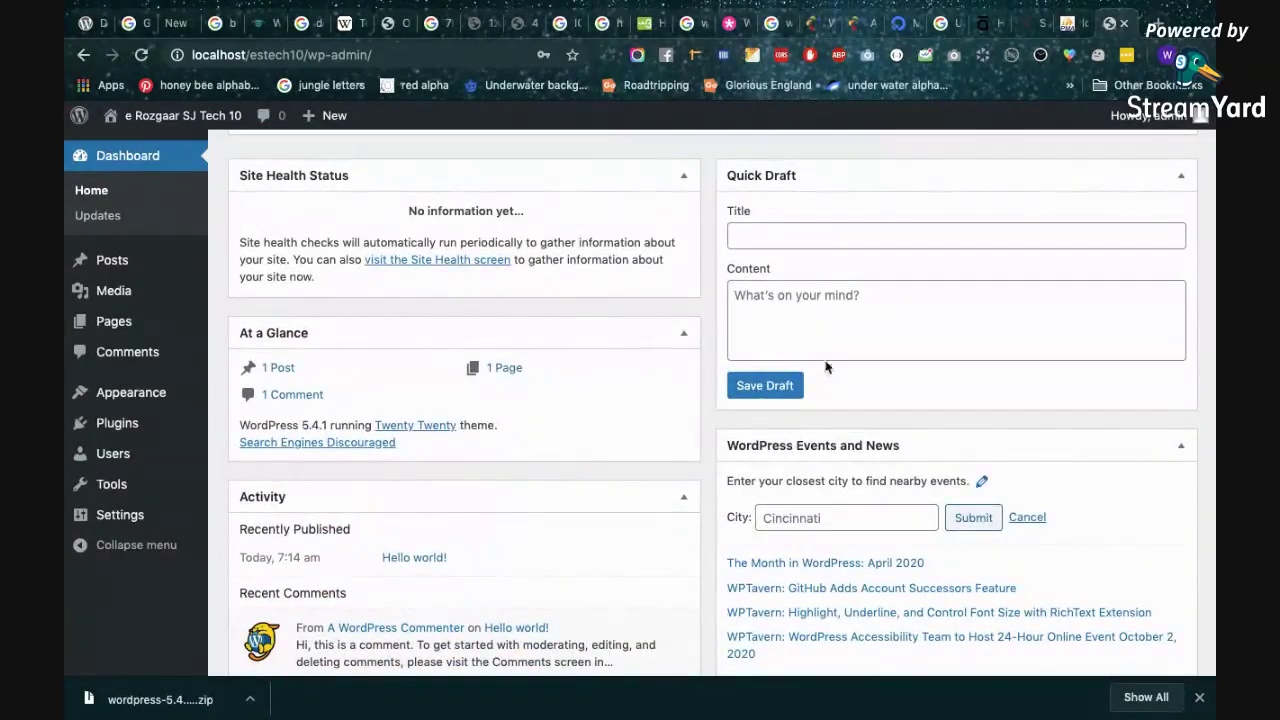
scroll(846, 434, down, 2)
scroll(623, 409, up, 5)
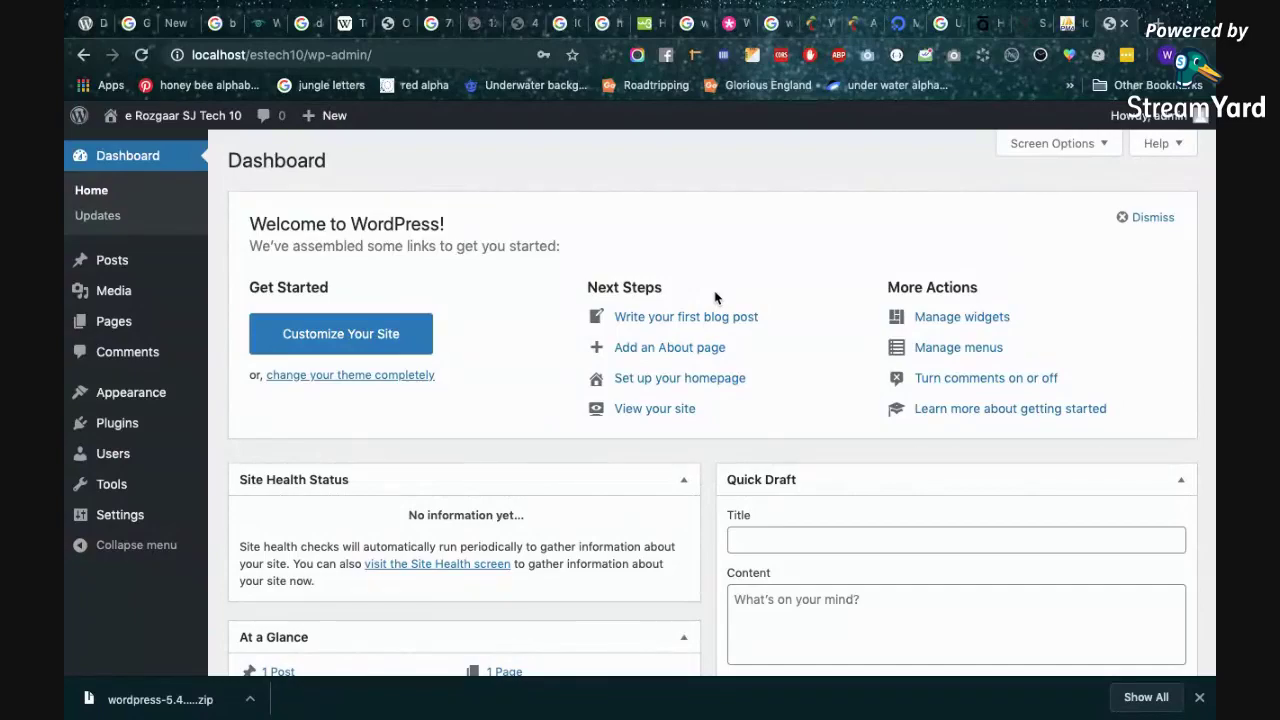
scroll(715, 297, down, 5)
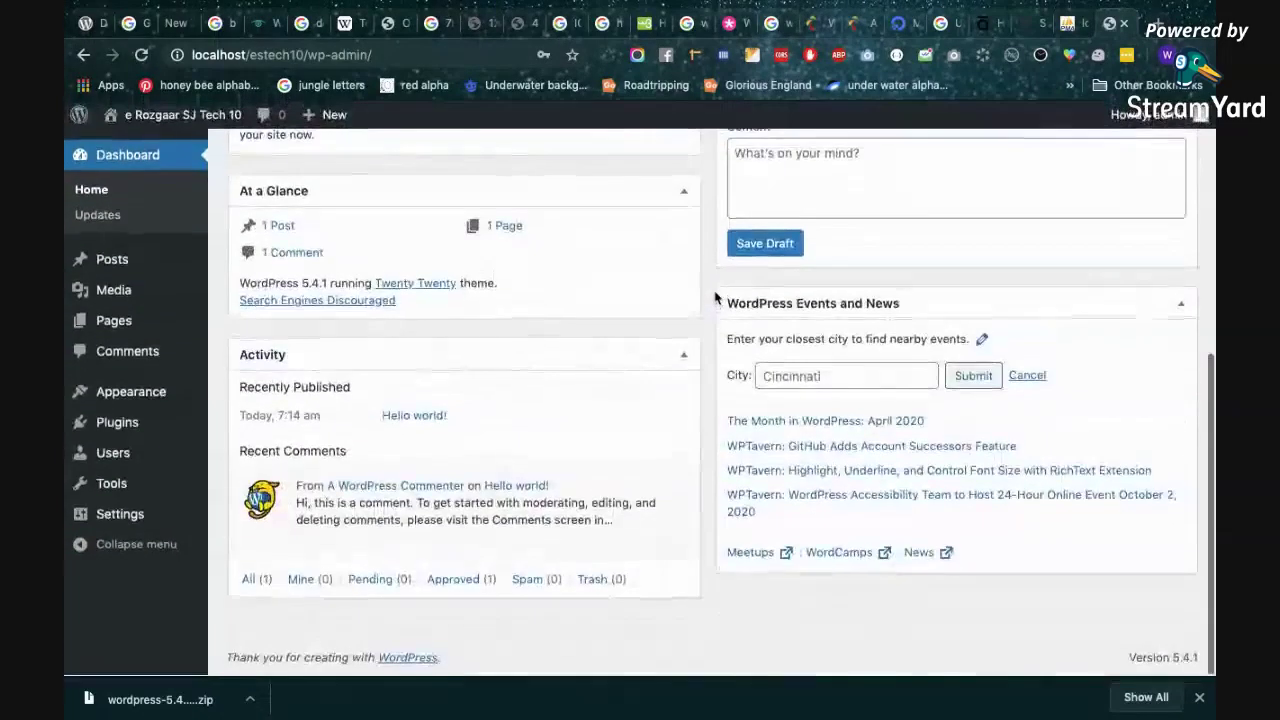
scroll(715, 297, up, 4)
scroll(715, 297, up, 2)
scroll(710, 296, down, 5)
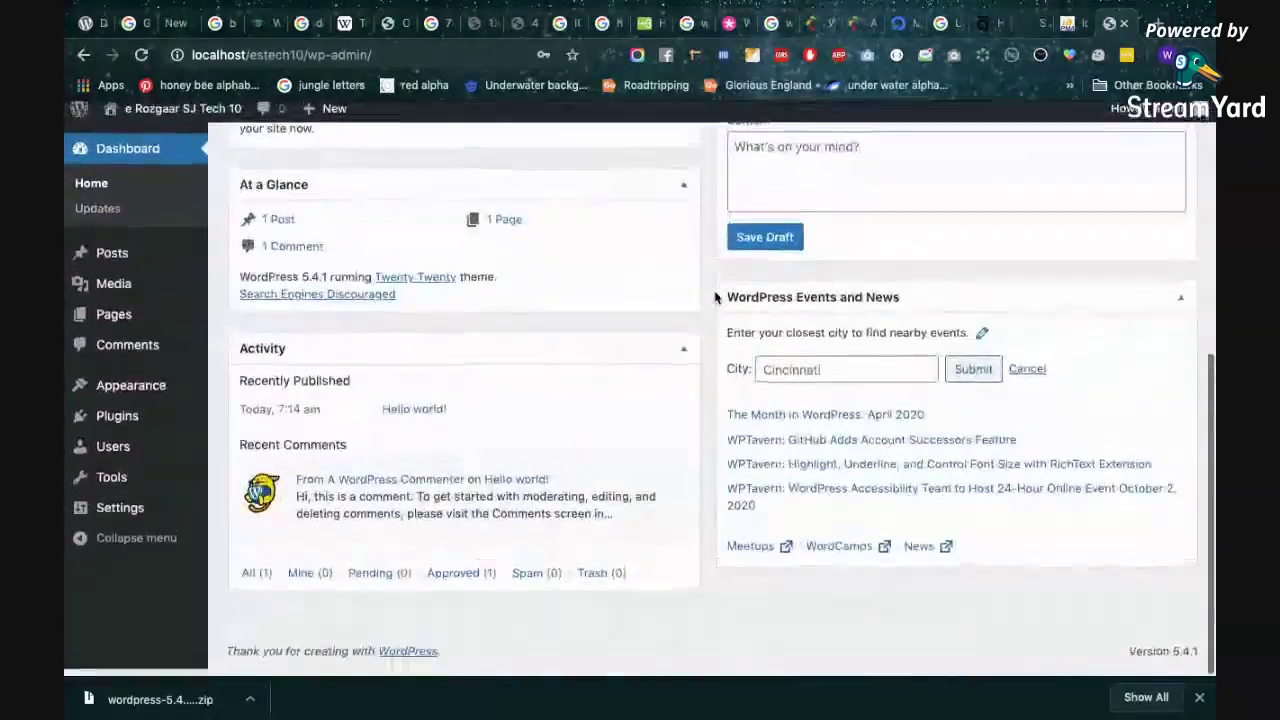
Open view-source:localhost/estech10/wp-admin/ for the dashboard and scroll down through its HTML.
right_click(703, 294)
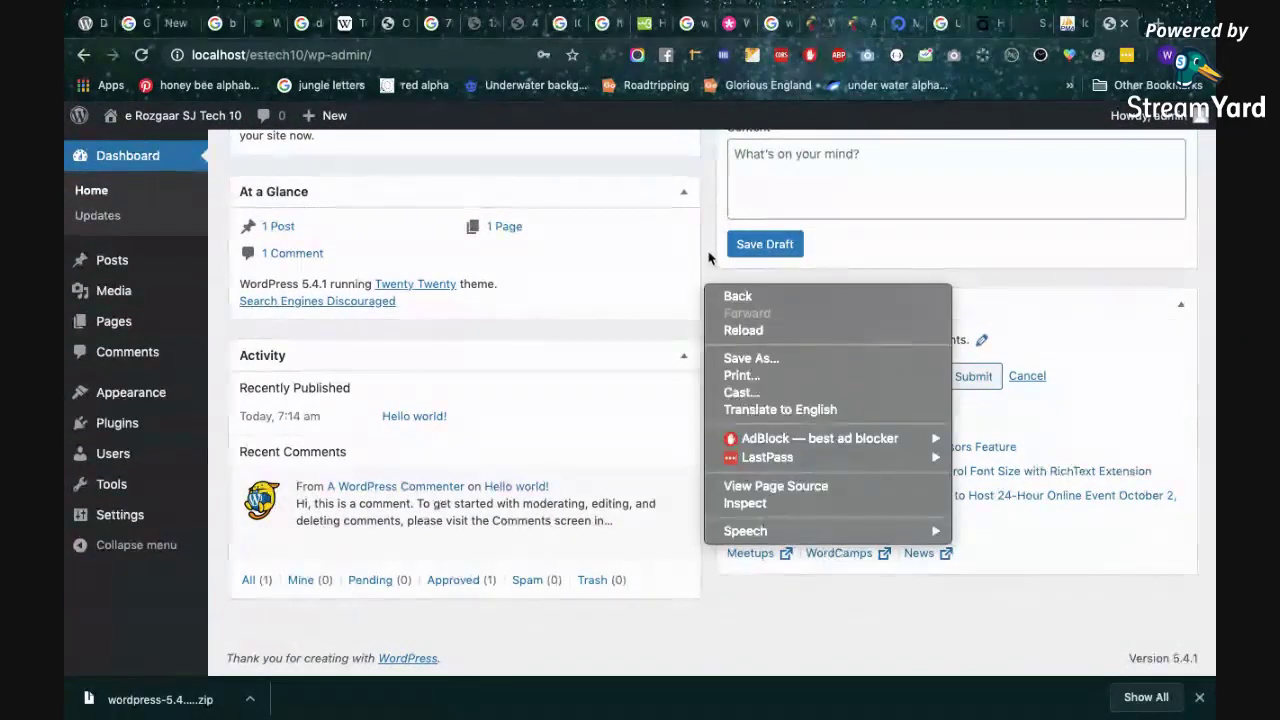
click(709, 250)
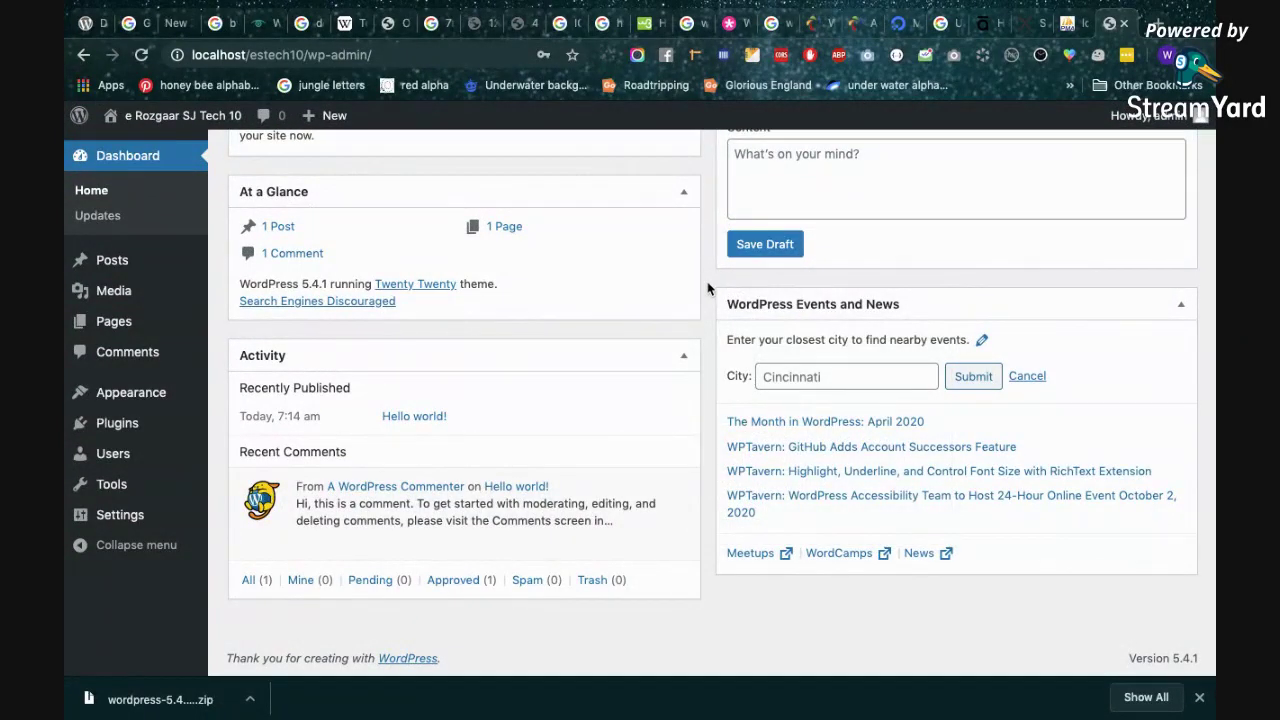
right_click(708, 286)
click(760, 480)
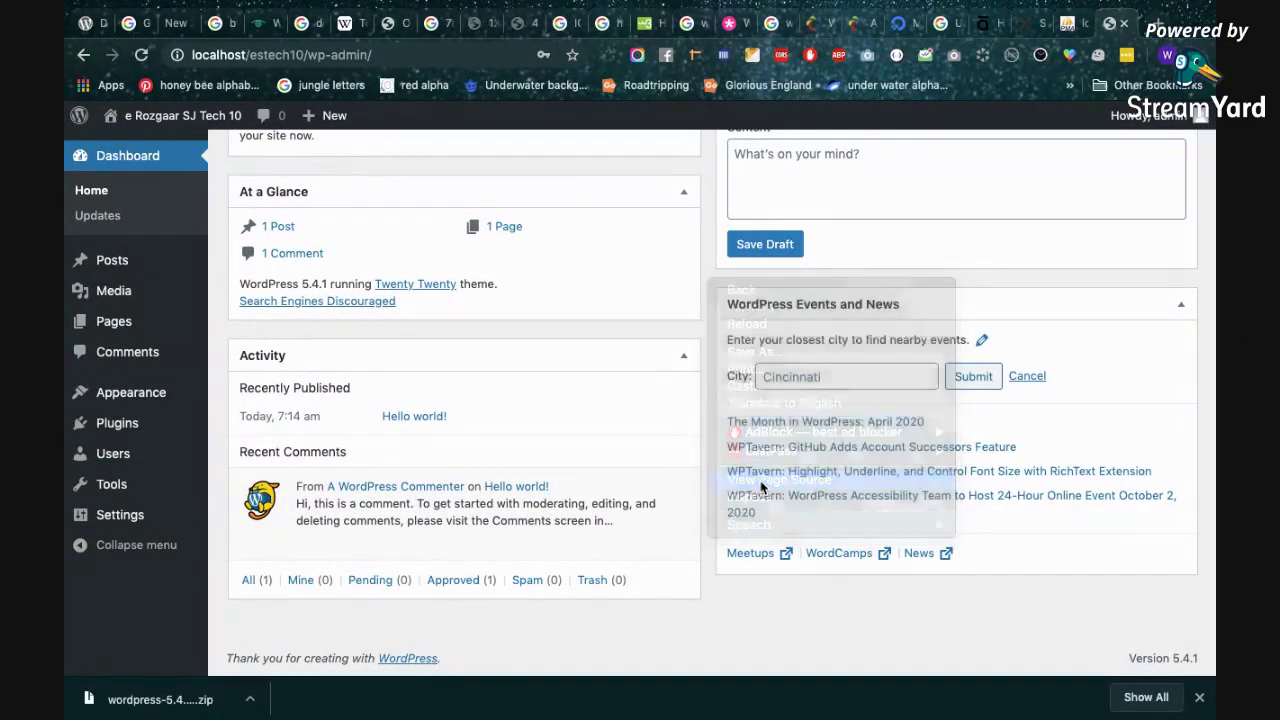
scroll(797, 441, down, 3)
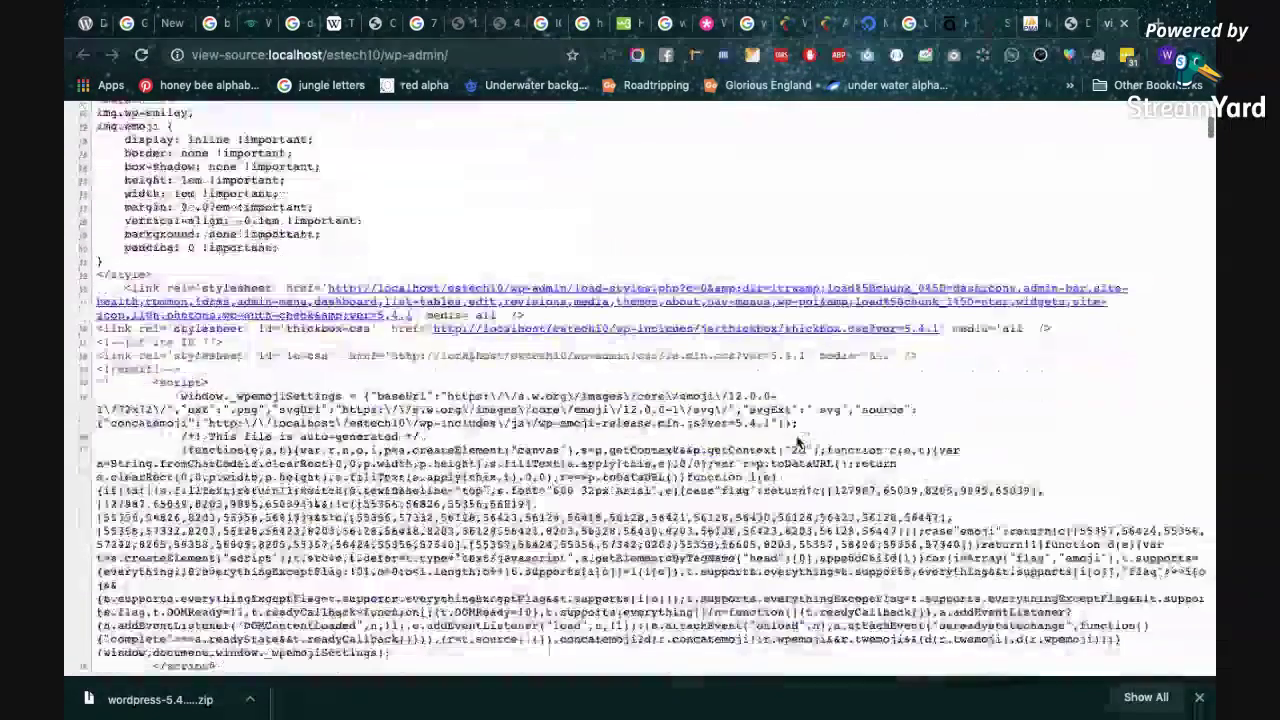
scroll(797, 441, down, 15)
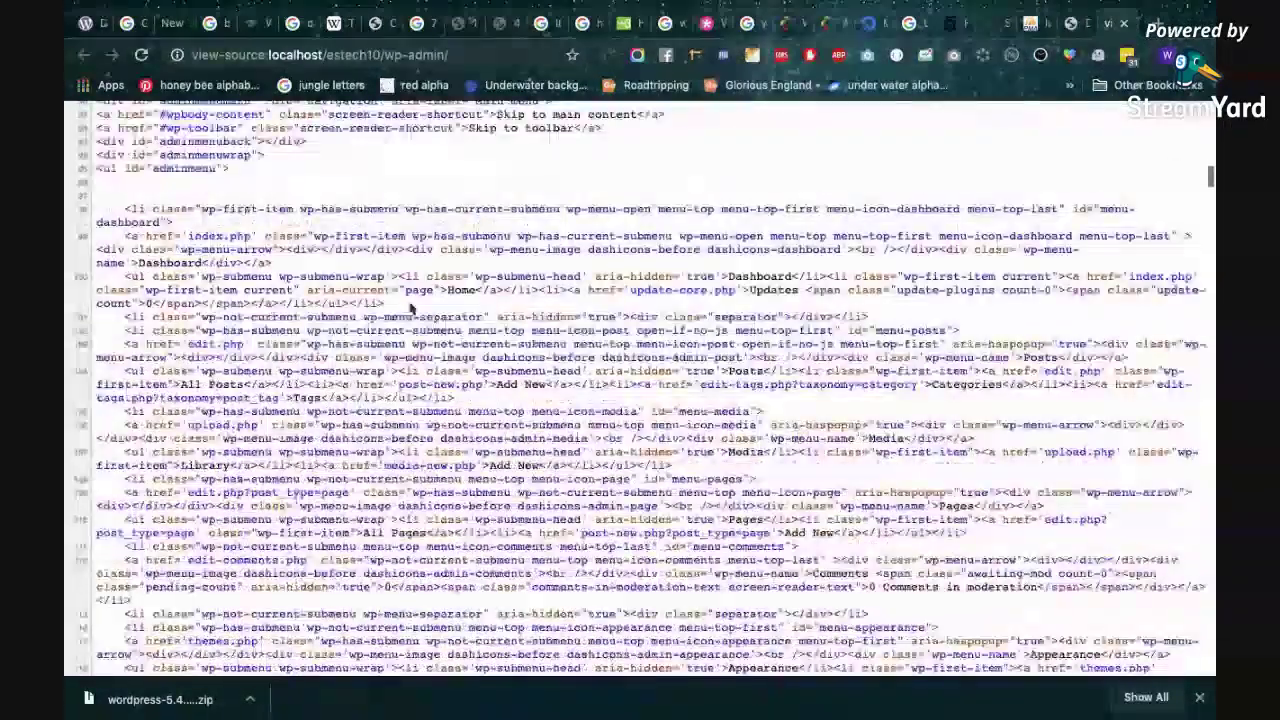
scroll(218, 290, down, 3)
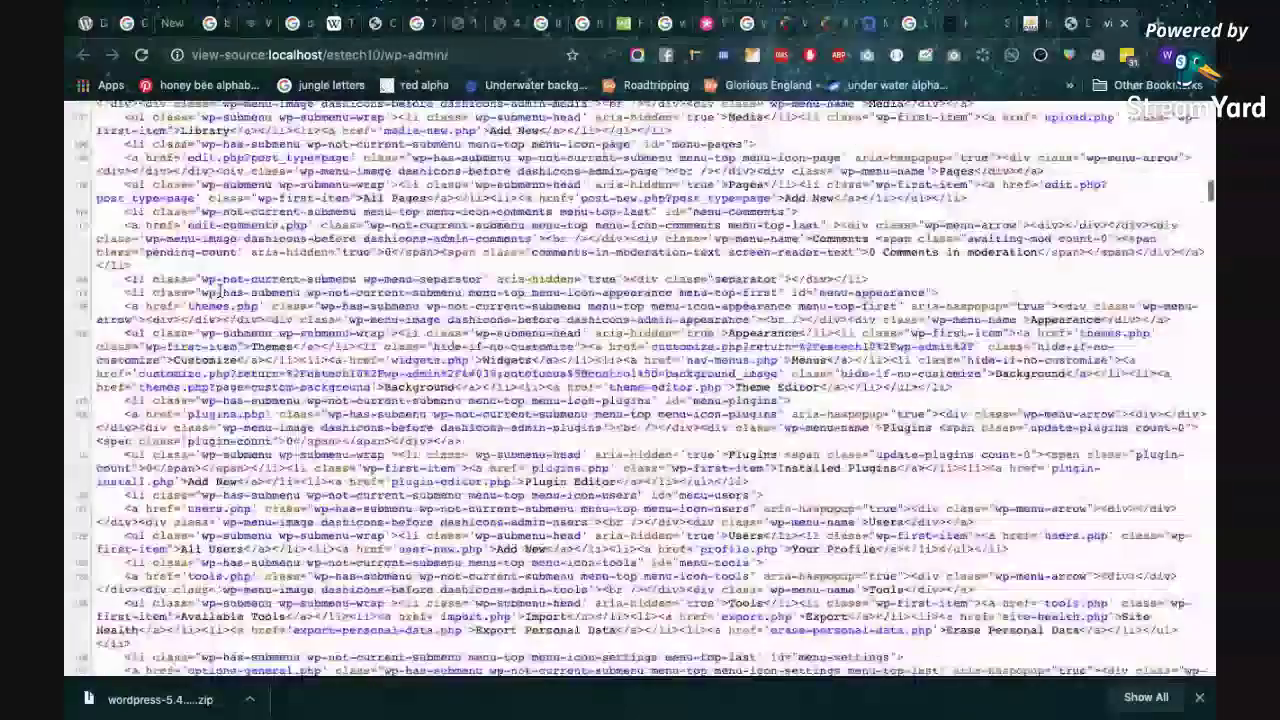
scroll(218, 290, down, 15)
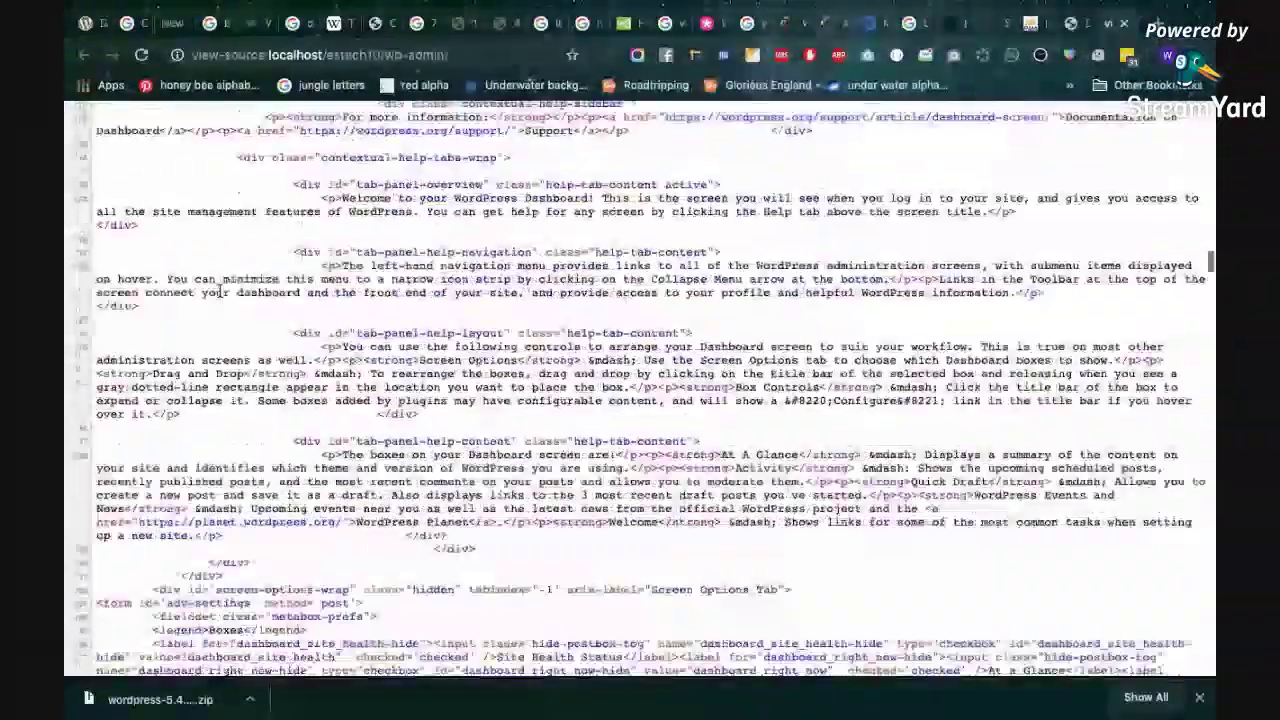
scroll(218, 290, down, 15)
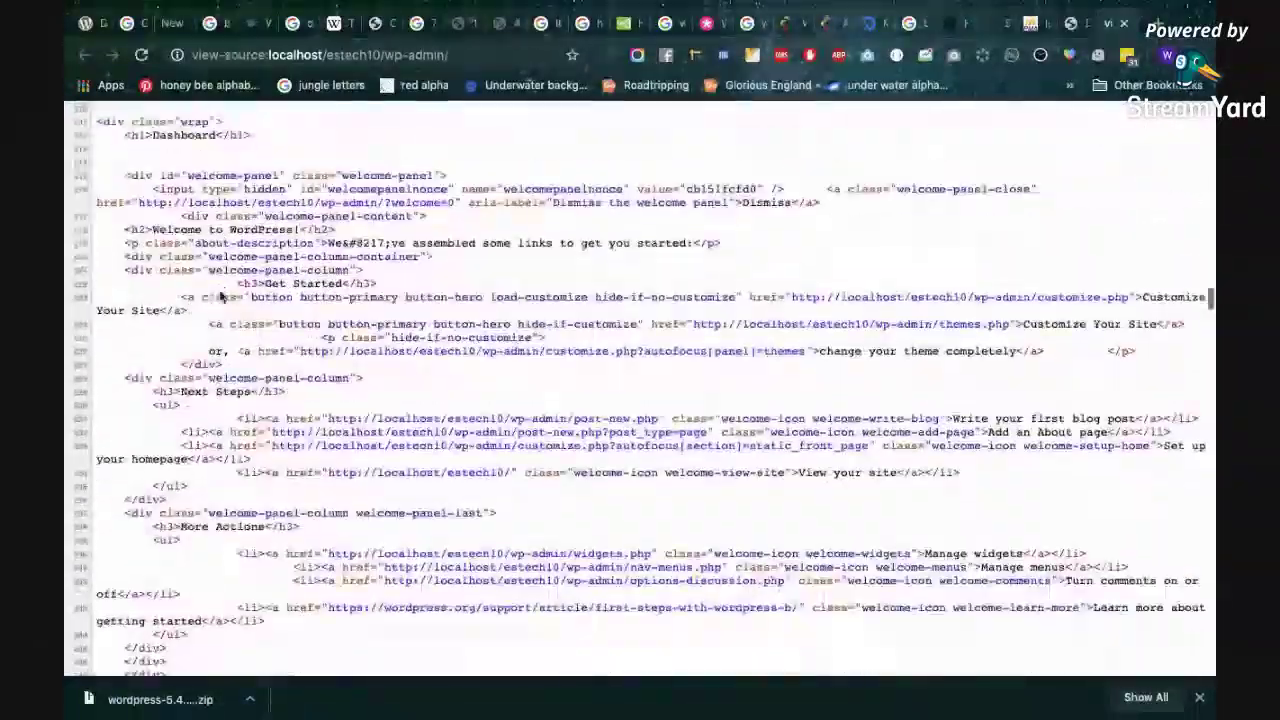
scroll(218, 292, down, 15)
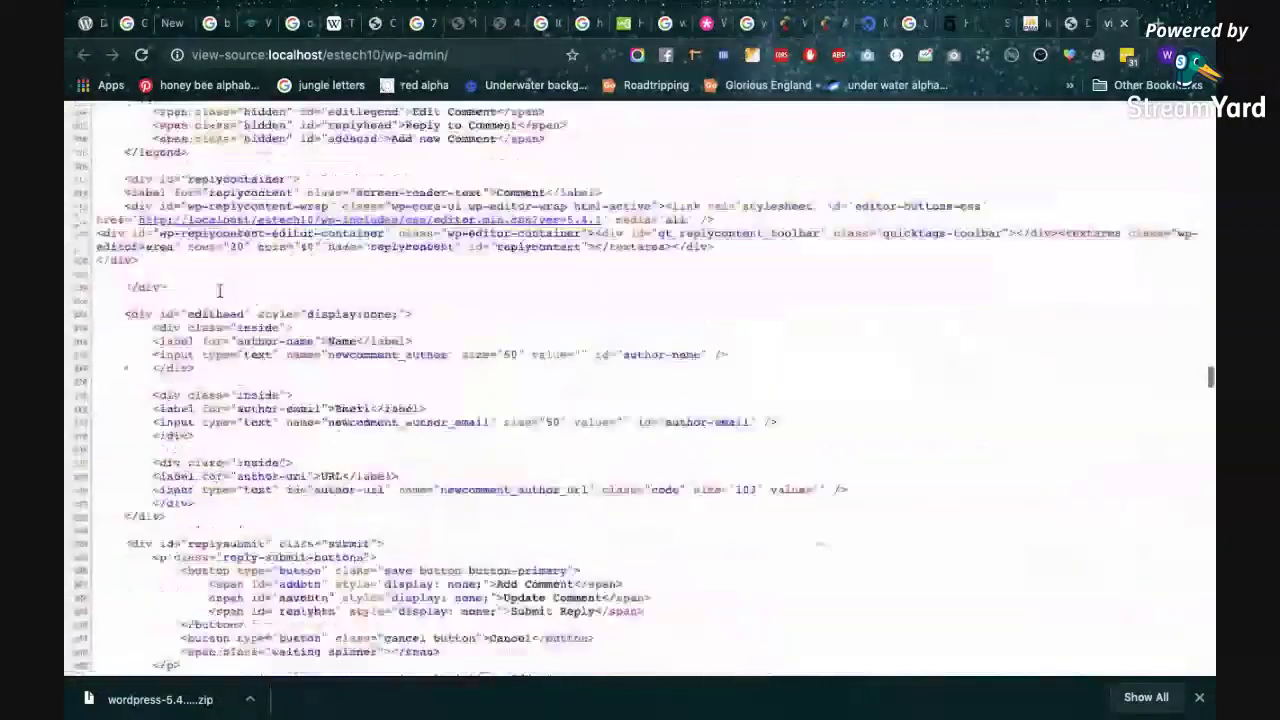
scroll(219, 290, down, 15)
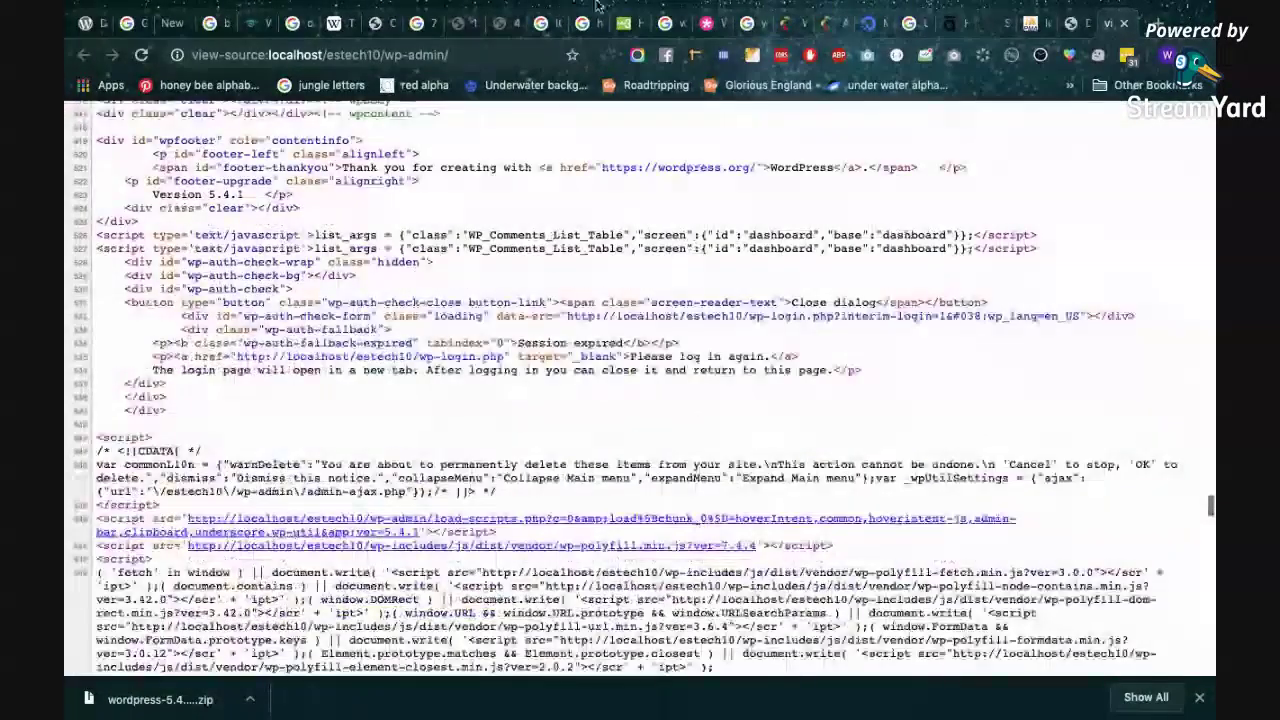
Go back to the Dashboard tab and look over At a Glance: 1 Post, 1 Page, 1 Comment.
click(1065, 23)
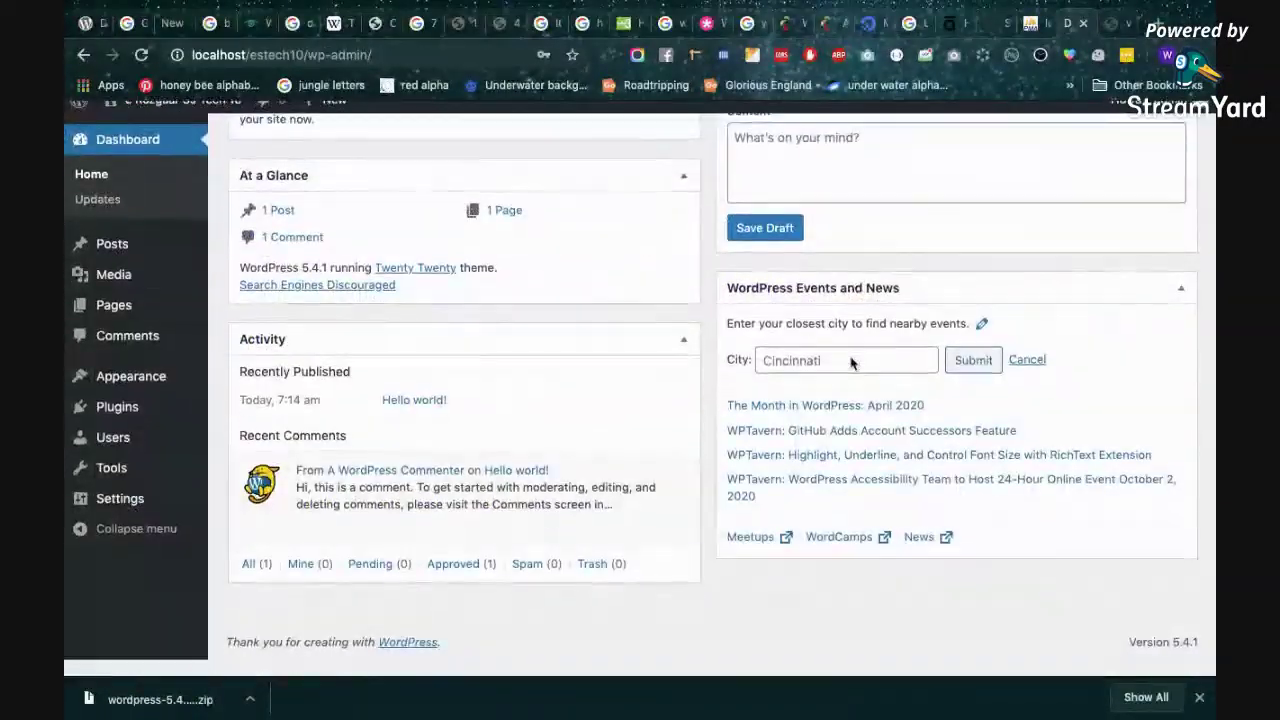
scroll(851, 363, up, 5)
scroll(851, 363, down, 5)
scroll(851, 363, up, 5)
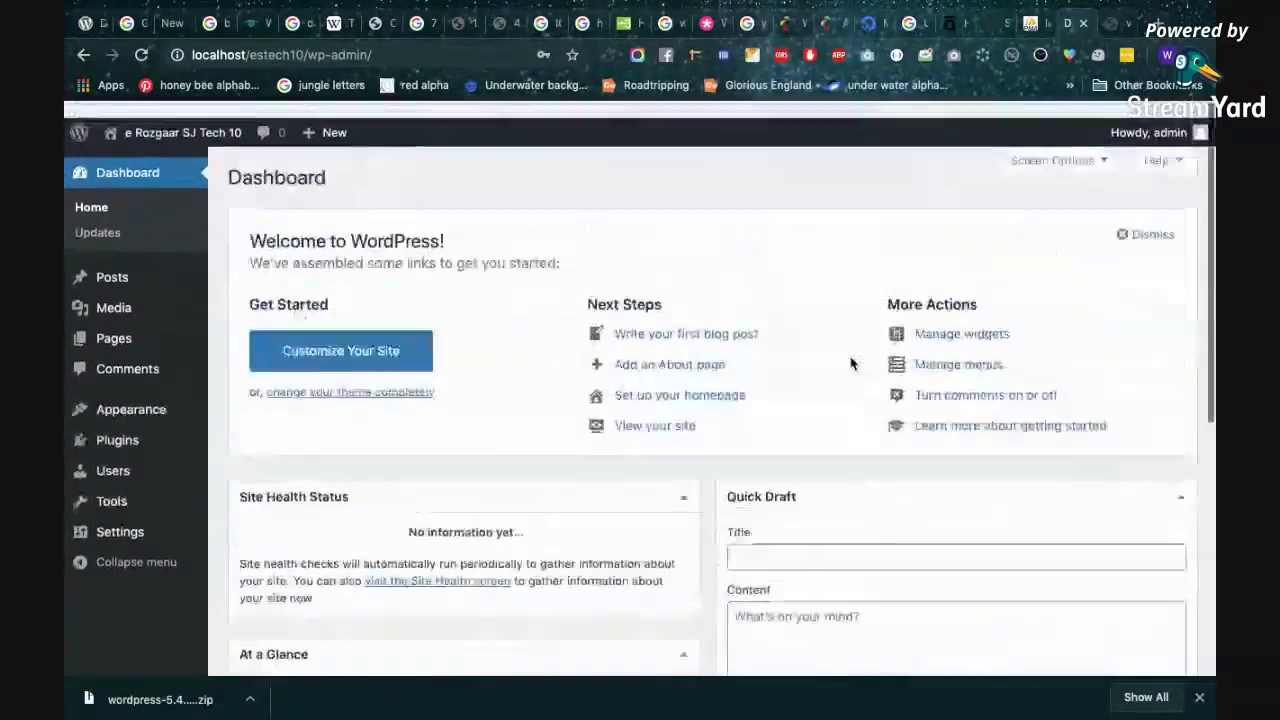
scroll(851, 363, down, 5)
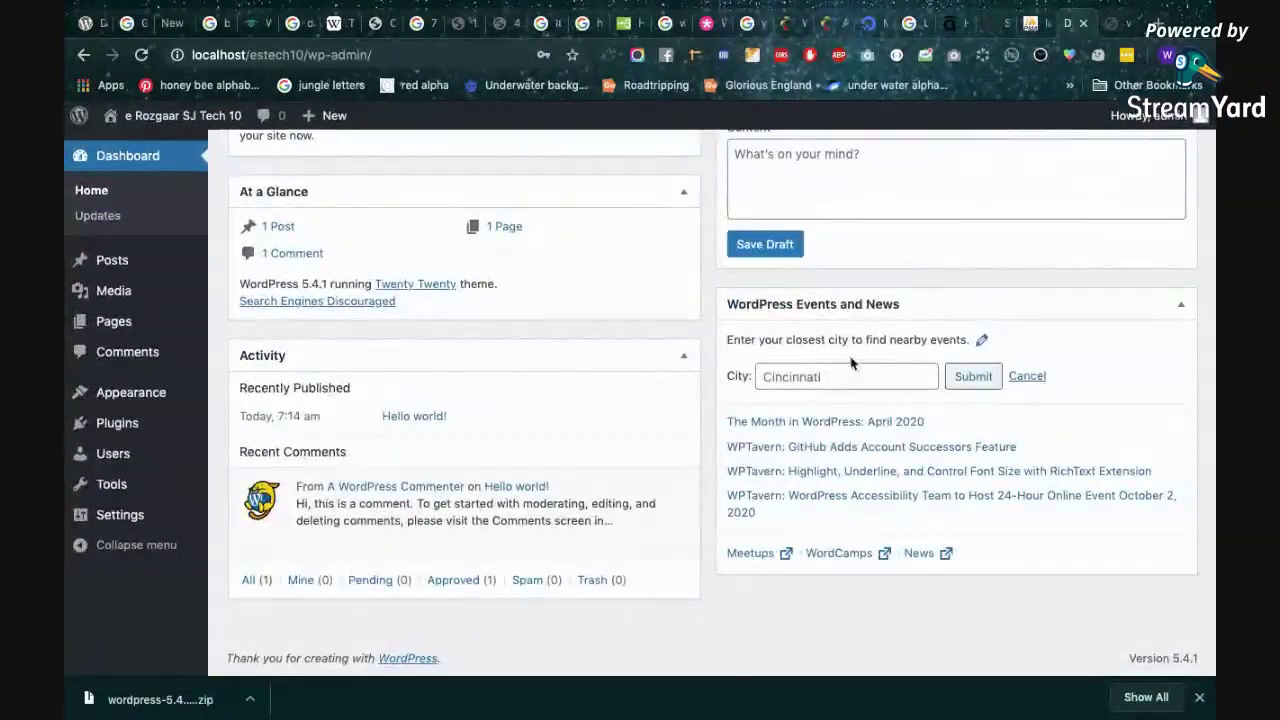
scroll(851, 363, up, 5)
scroll(851, 363, down, 5)
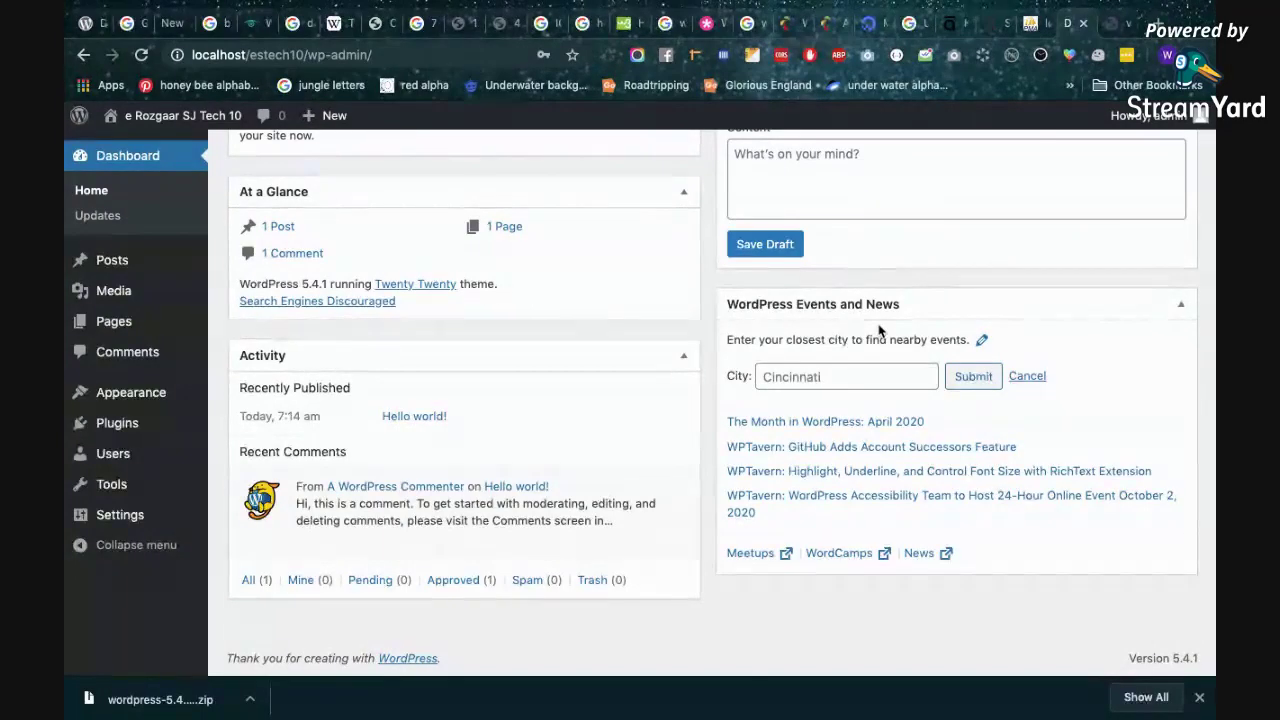
In a new tab, load localhost/phpmyf, which returns a Not Found error.
key(ctrl+t)
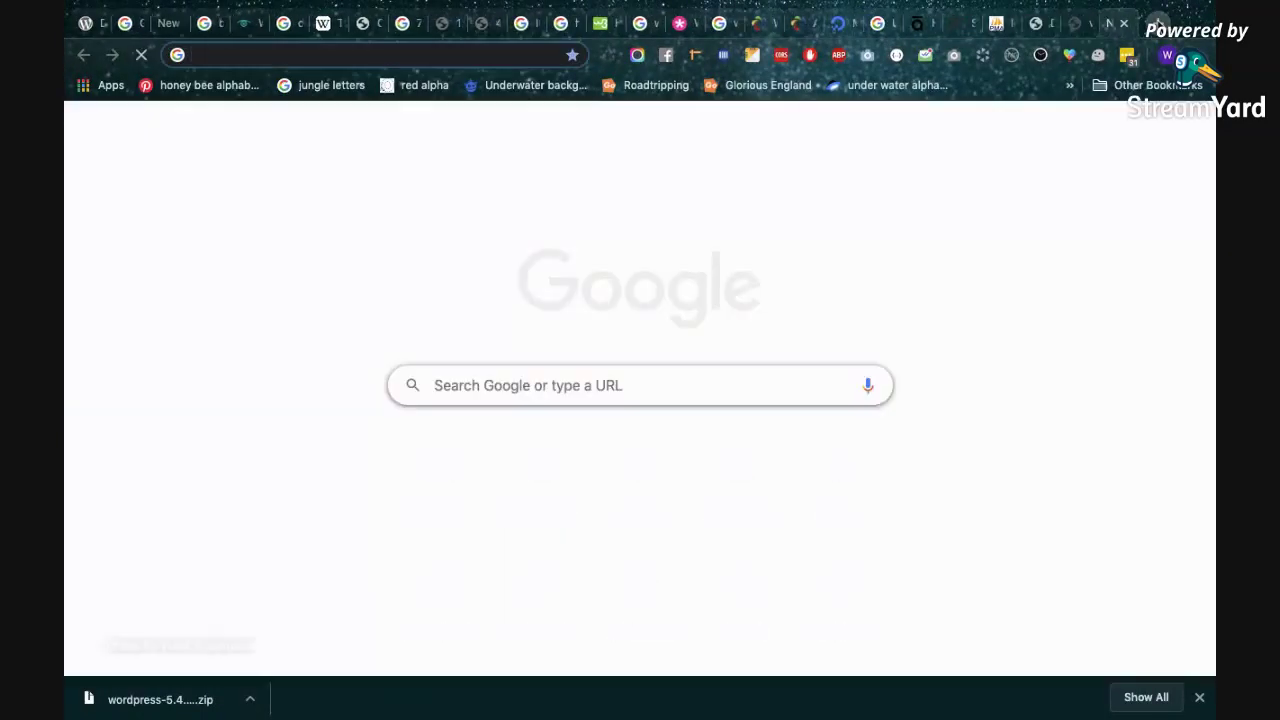
text(lo)
key(Right)
key(BackSpace)
key(BackSpace)
key(BackSpace)
key(BackSpace)
key(BackSpace)
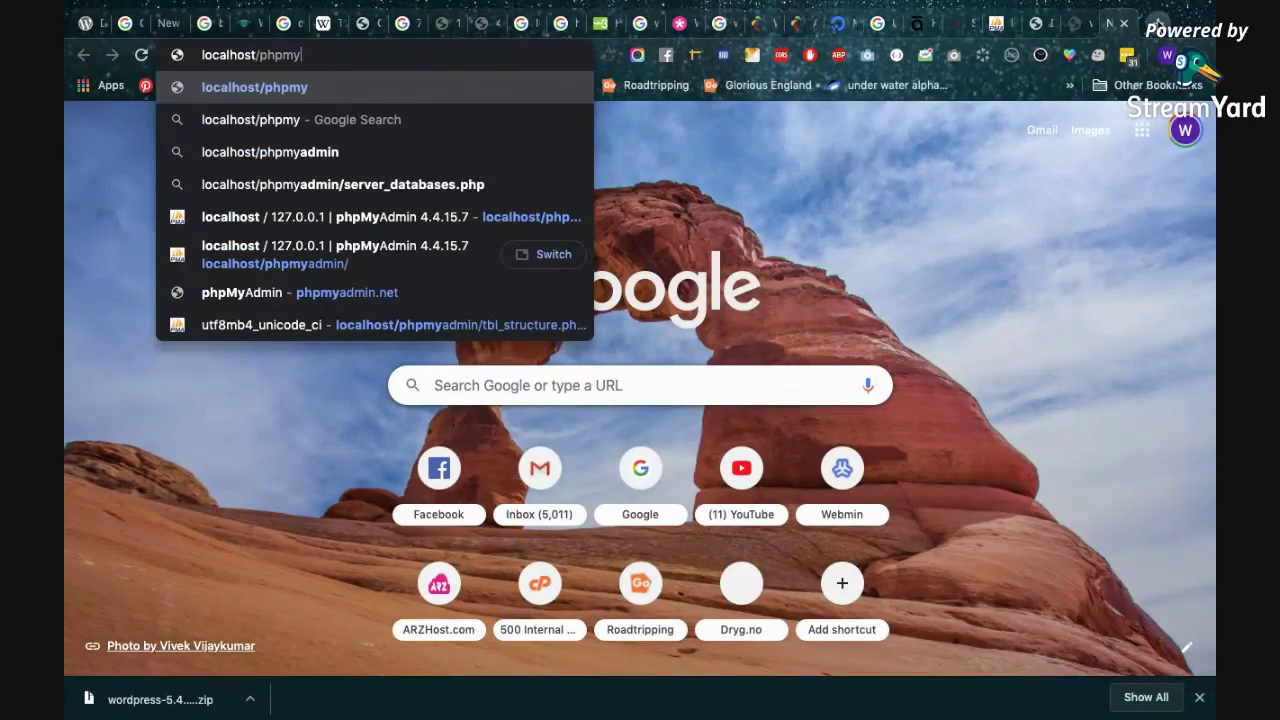
text(f)
key(Return)
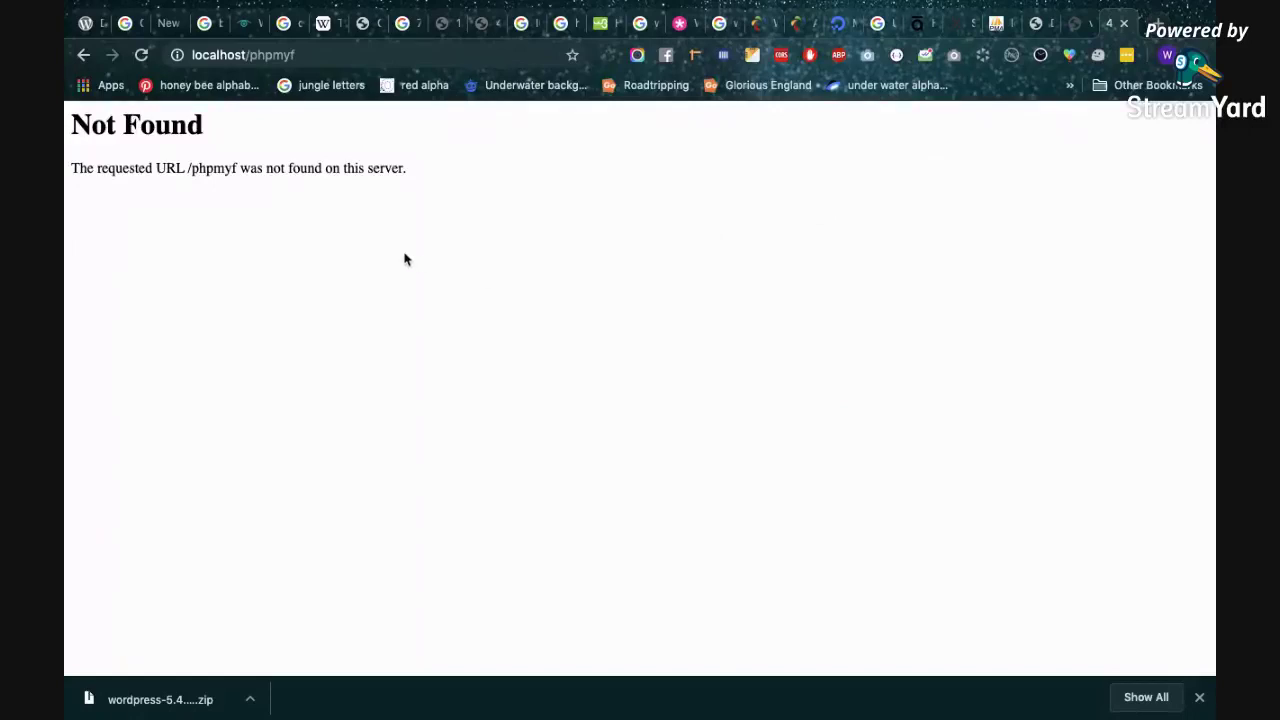
Select the localhost and mistyped phpmyf parts of the address to correct it.
click(321, 55)
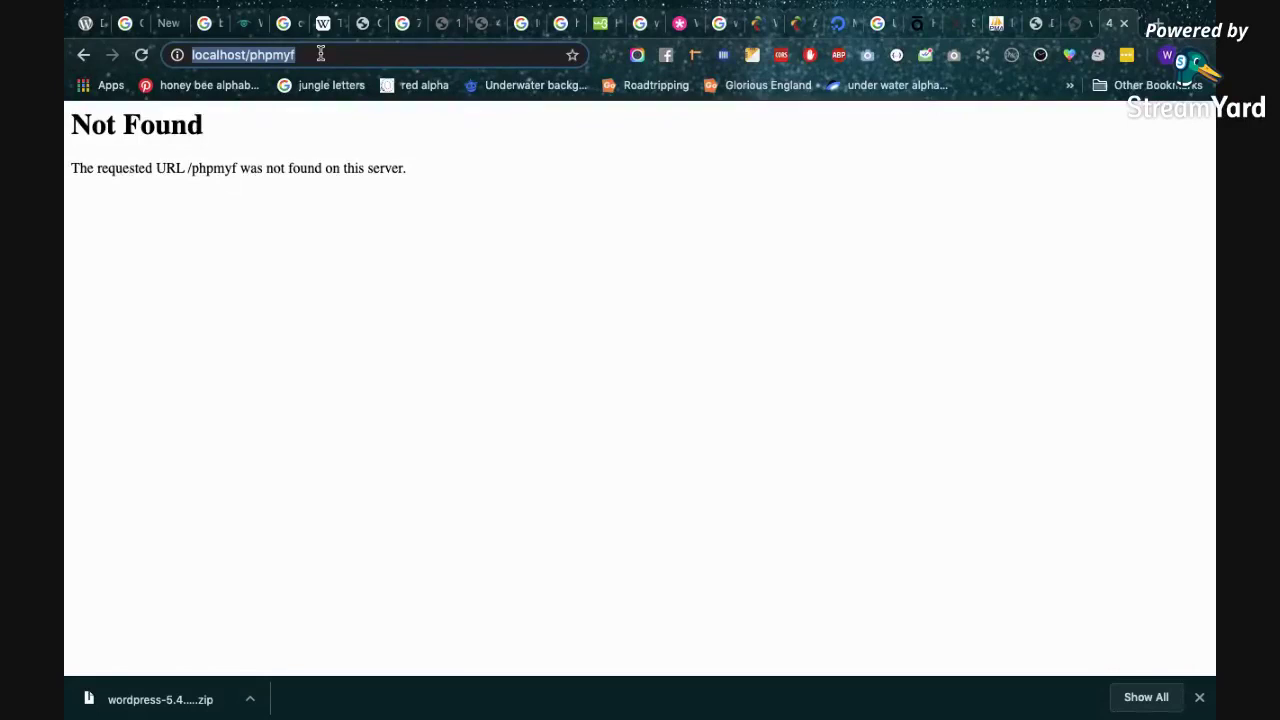
double_click(216, 55)
triple_click(216, 55)
double_click(216, 55)
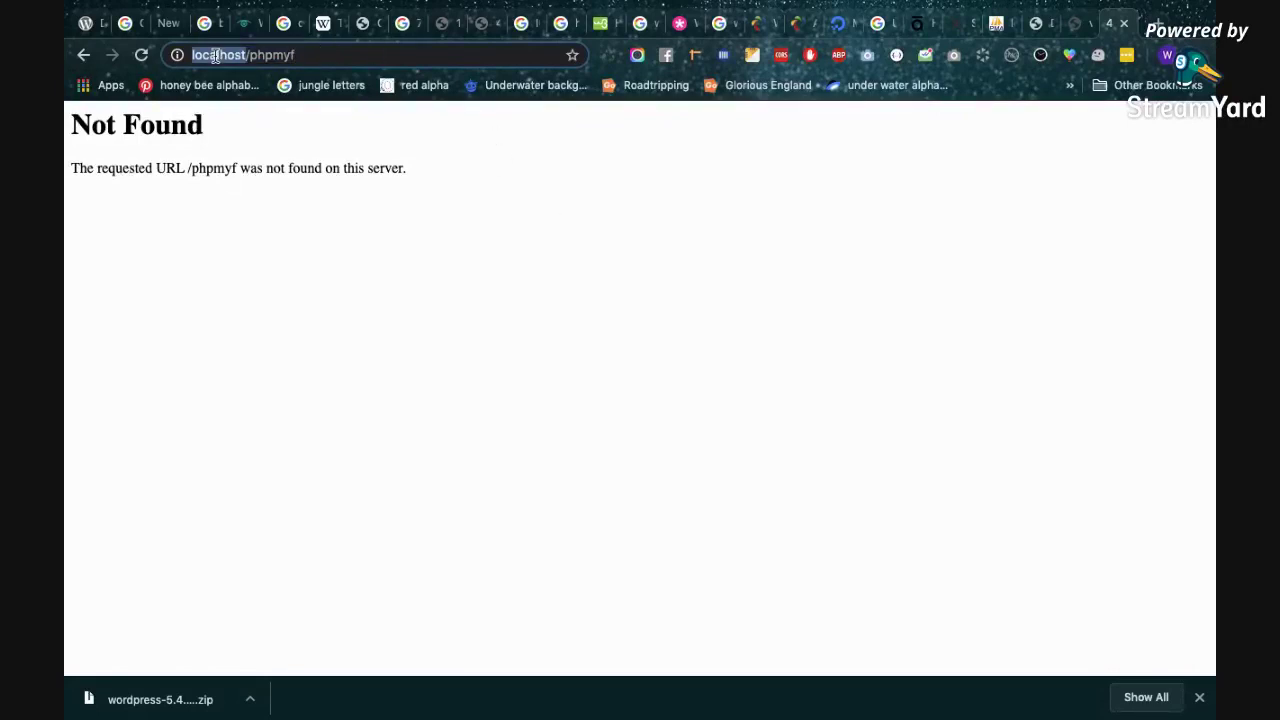
double_click(265, 55)
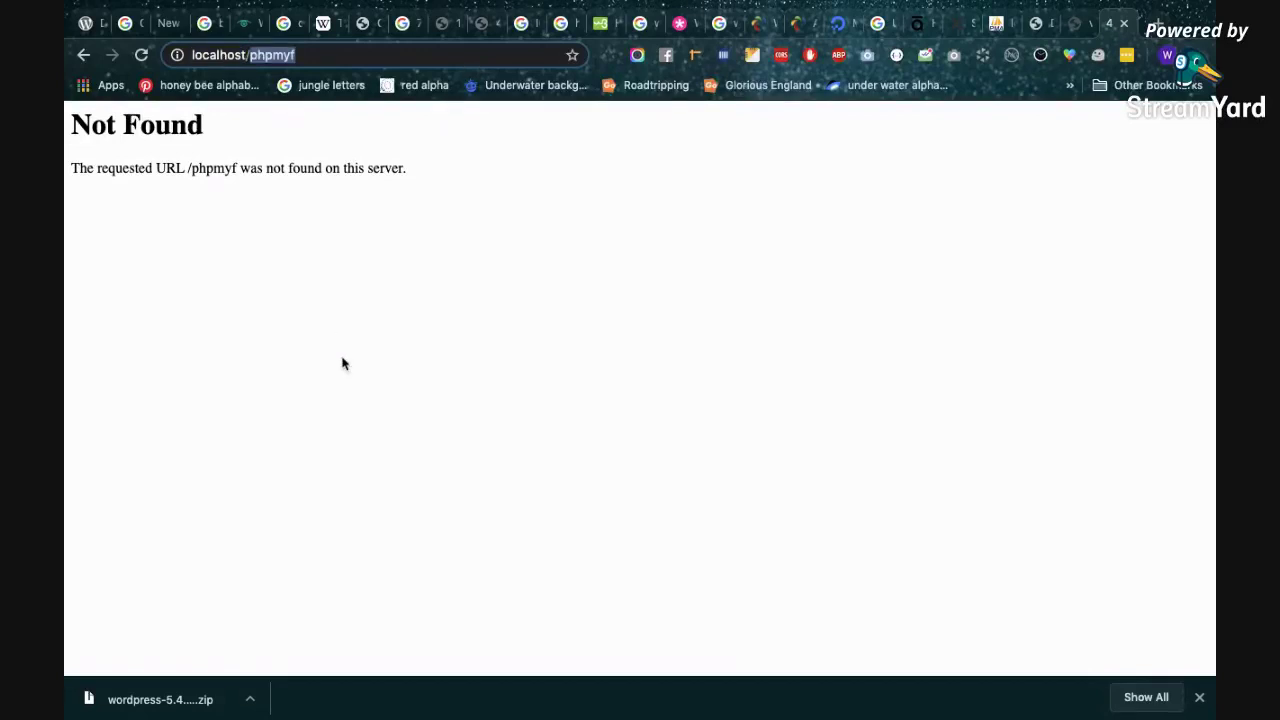
Scroll through the wp-admin page source, then return to the e Rozgaar SJ Tech 10 Dashboard.
click(1072, 24)
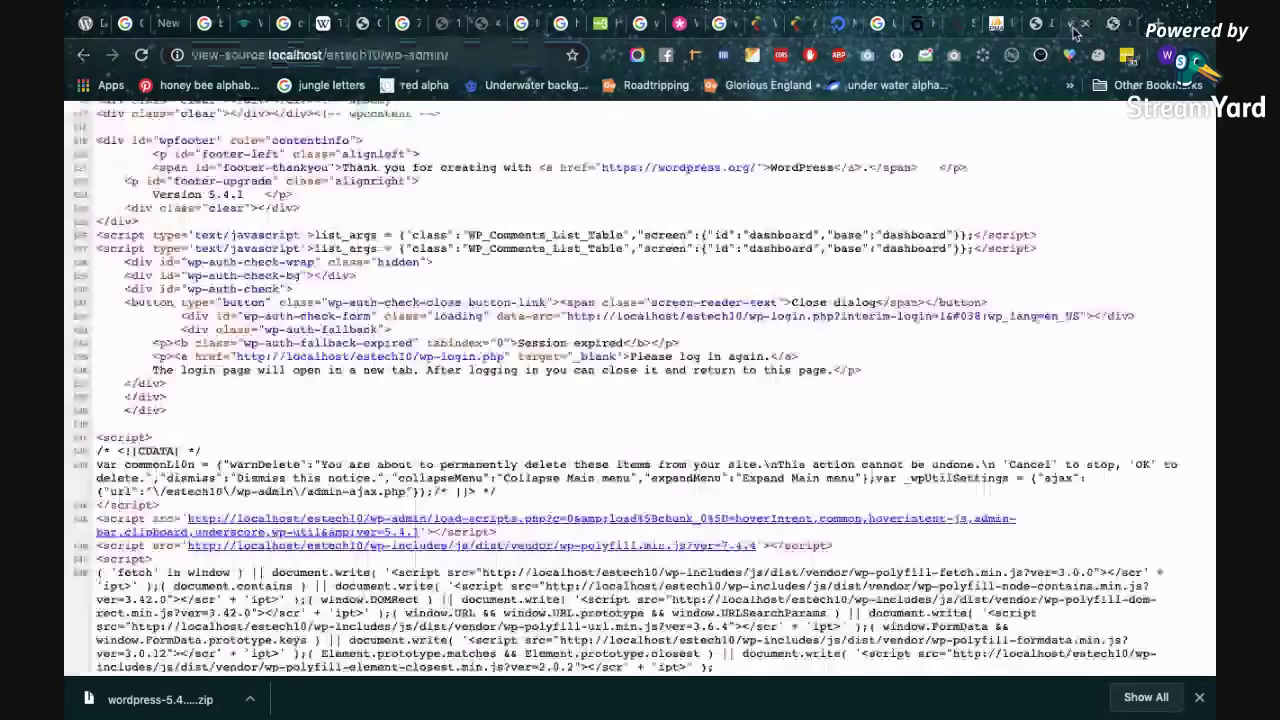
scroll(1017, 194, down, 20)
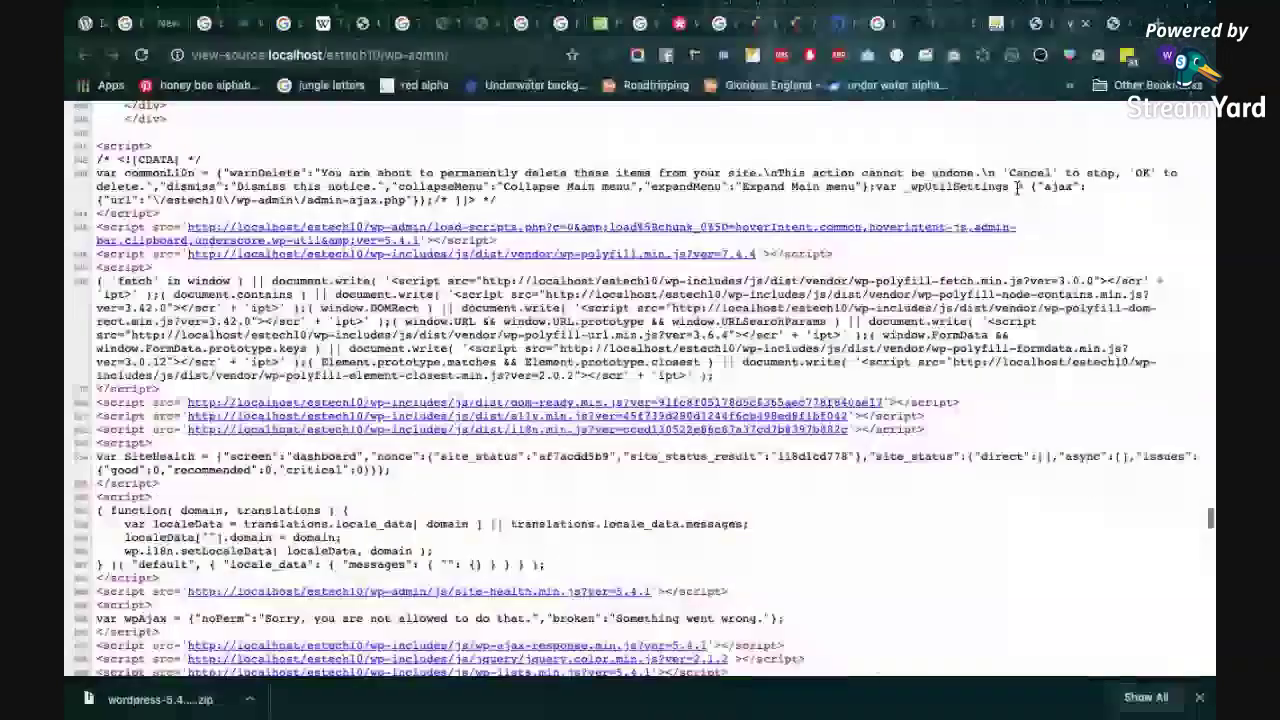
scroll(1006, 369, down, 5)
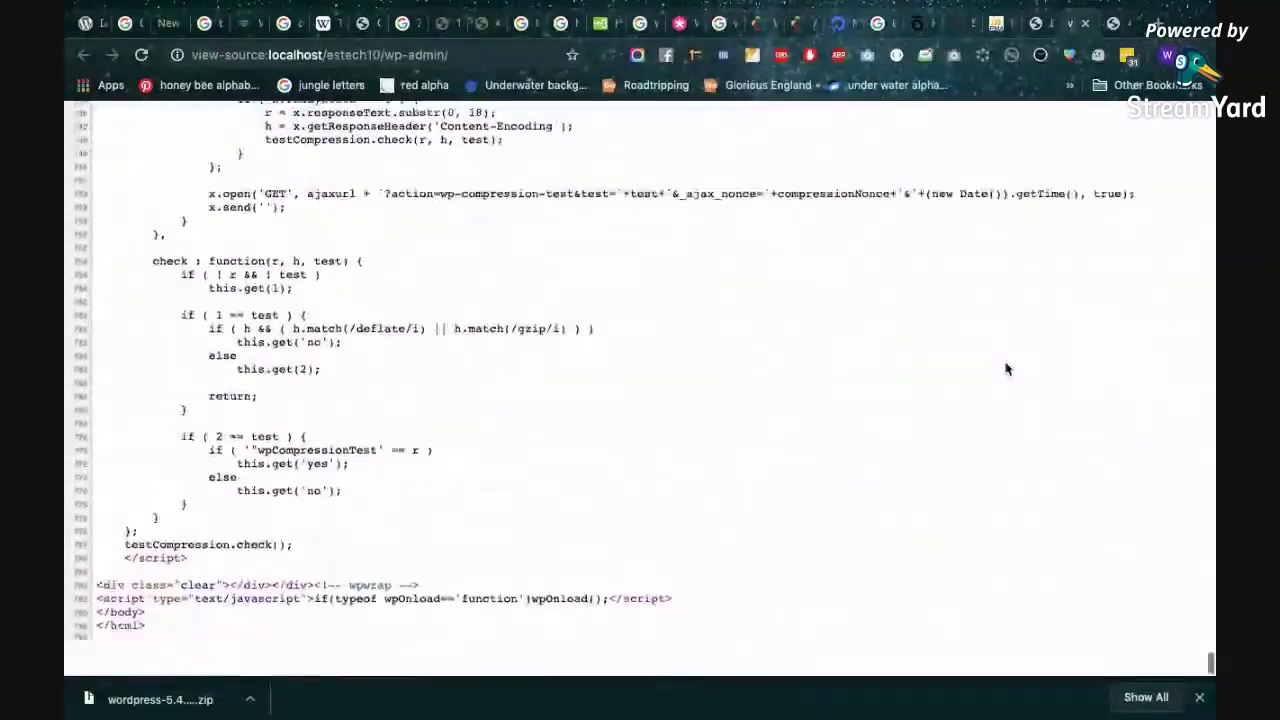
scroll(1006, 369, up, 20)
scroll(1006, 369, up, 15)
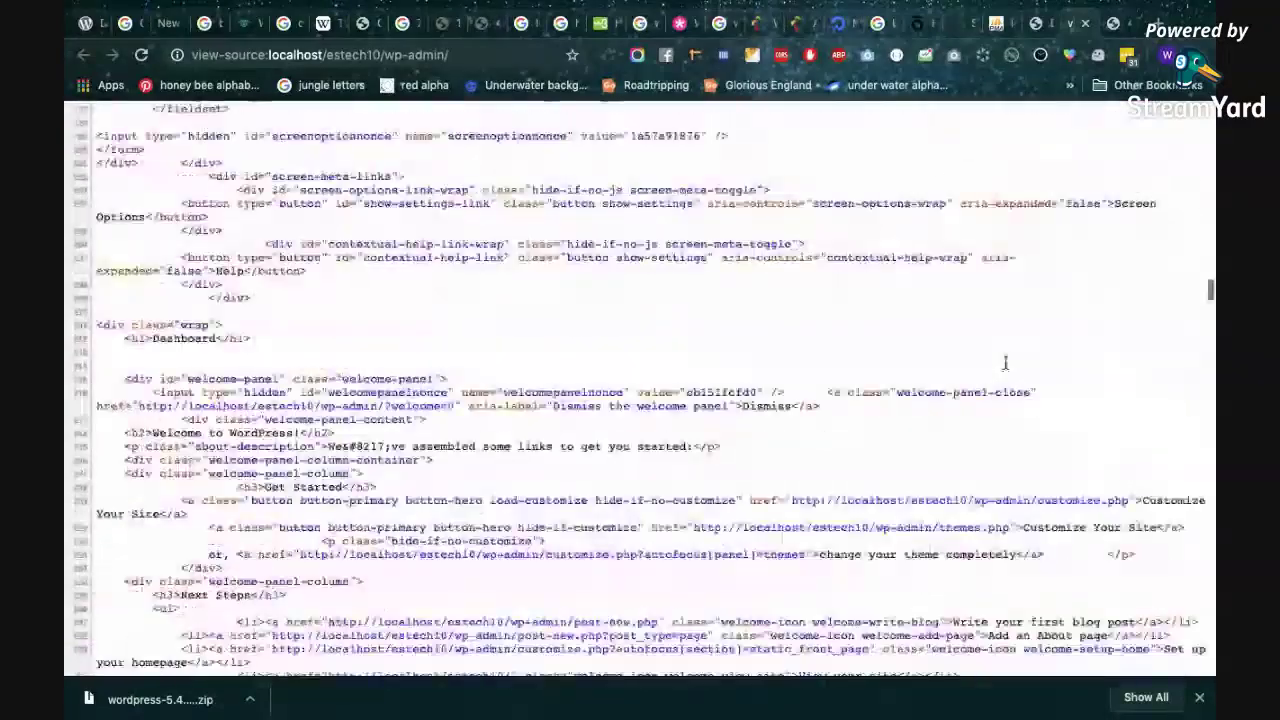
scroll(1006, 369, up, 12)
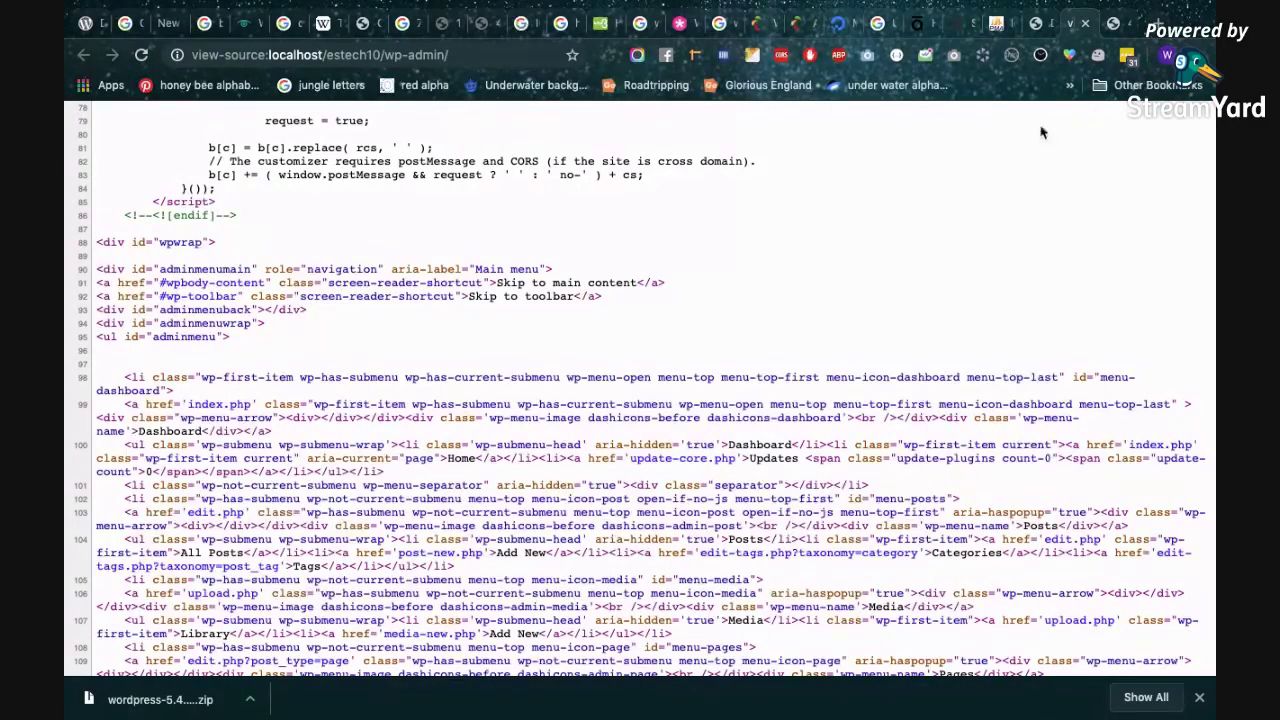
click(1040, 28)
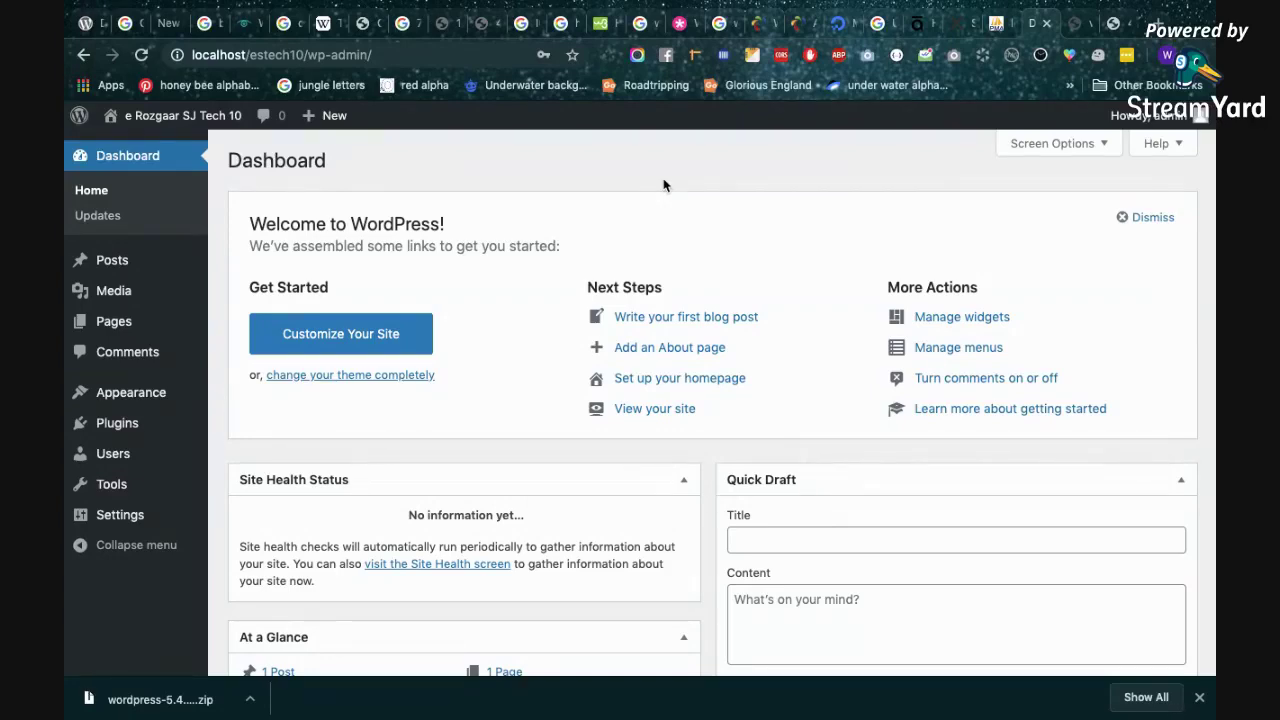
scroll(597, 283, down, 5)
scroll(598, 291, up, 5)
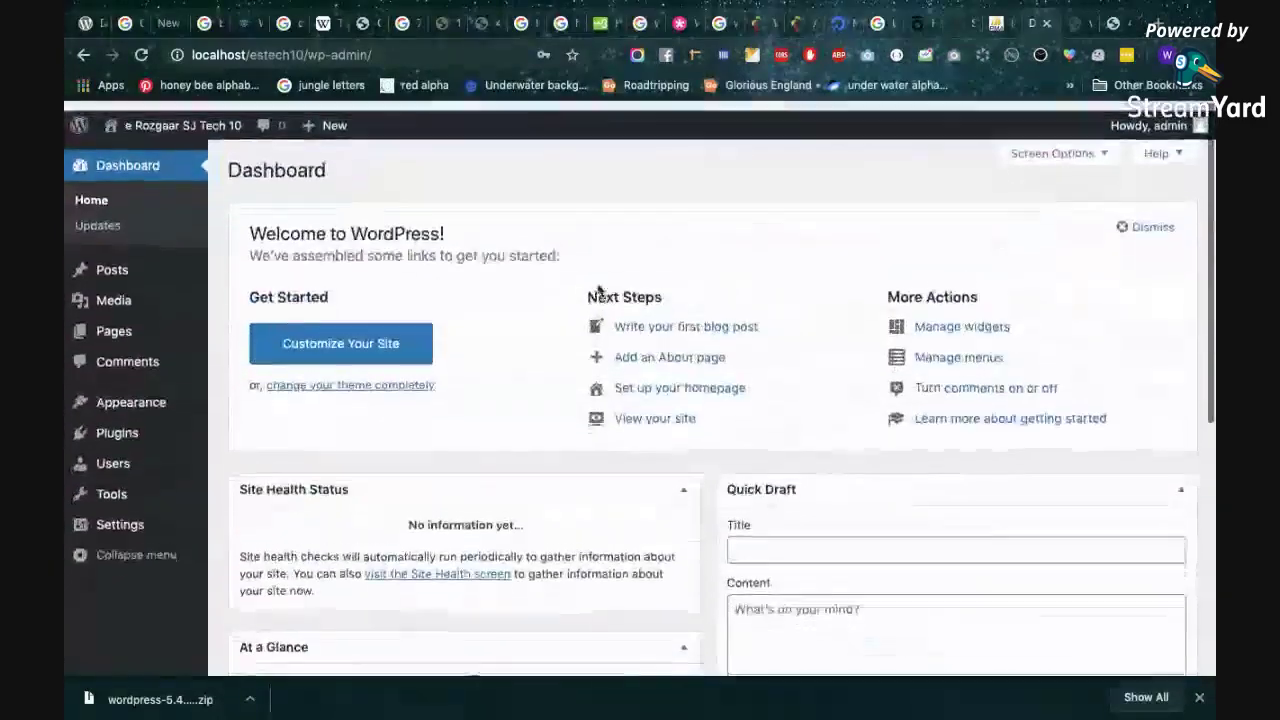
mouse_move(186, 129)
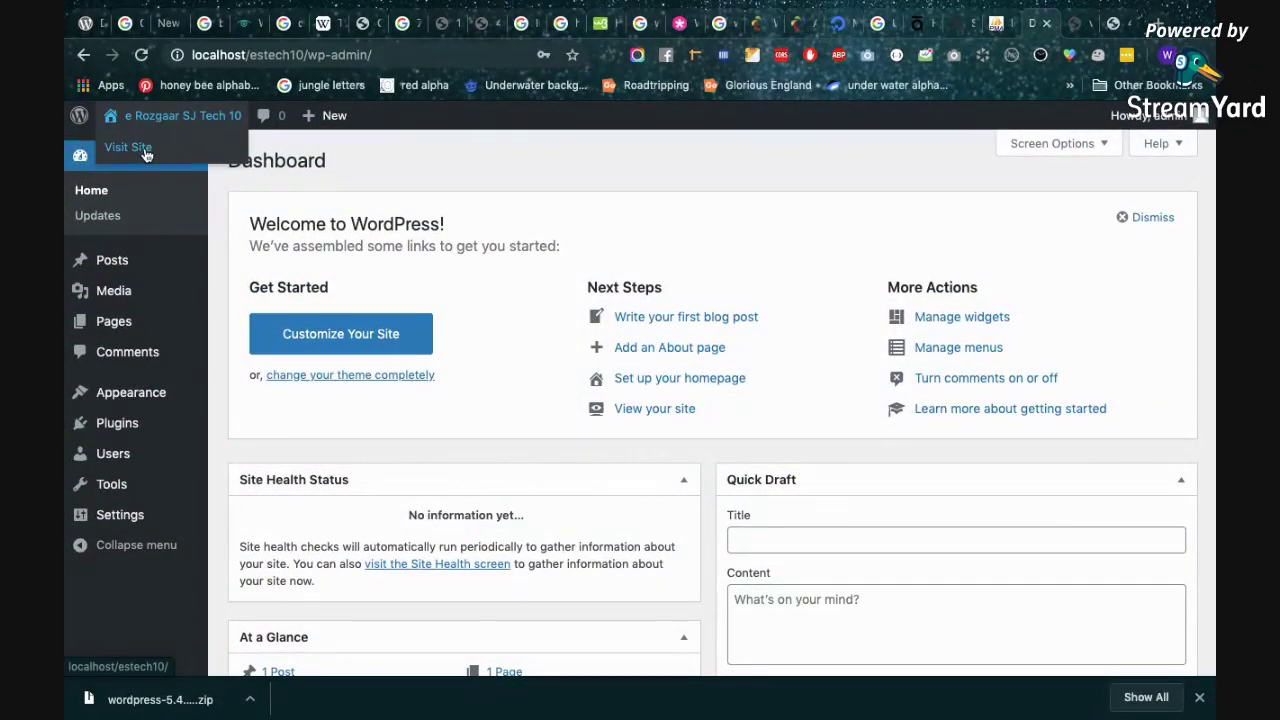
Open Visit Site in a new tab and scroll over the localhost/estech10 front page.
right_click(146, 150)
click(168, 158)
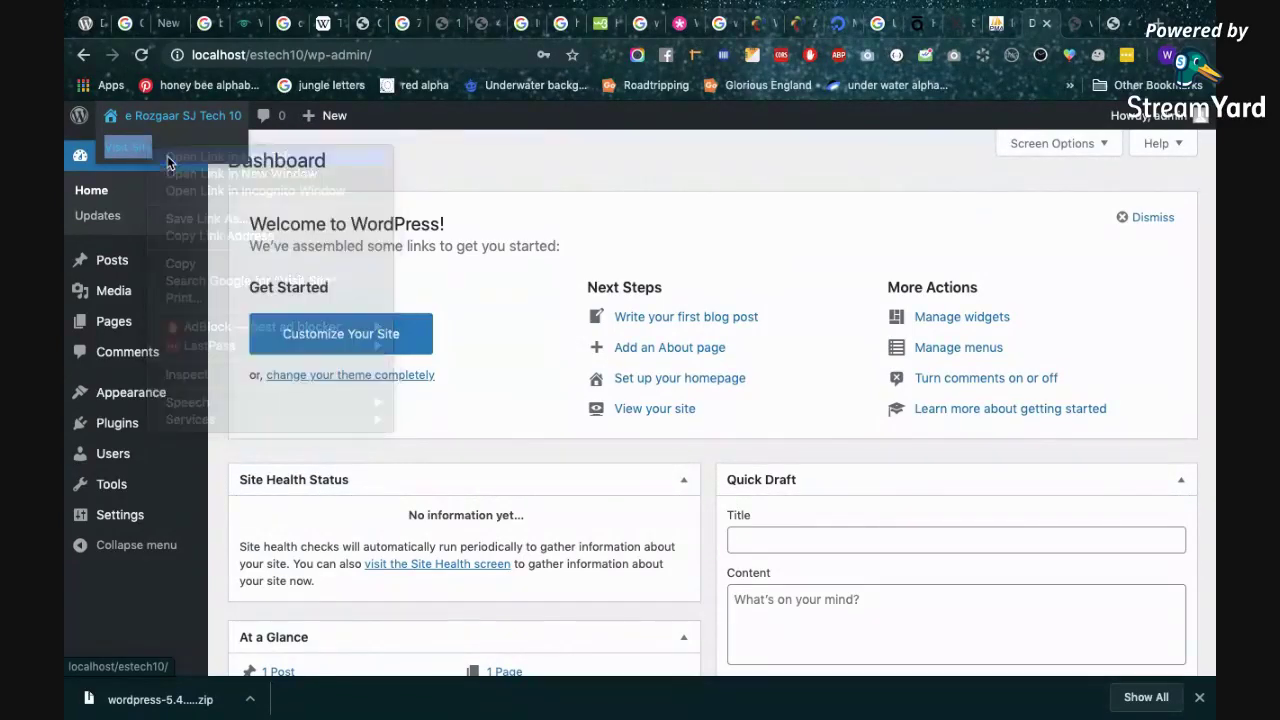
key(ctrl+Tab)
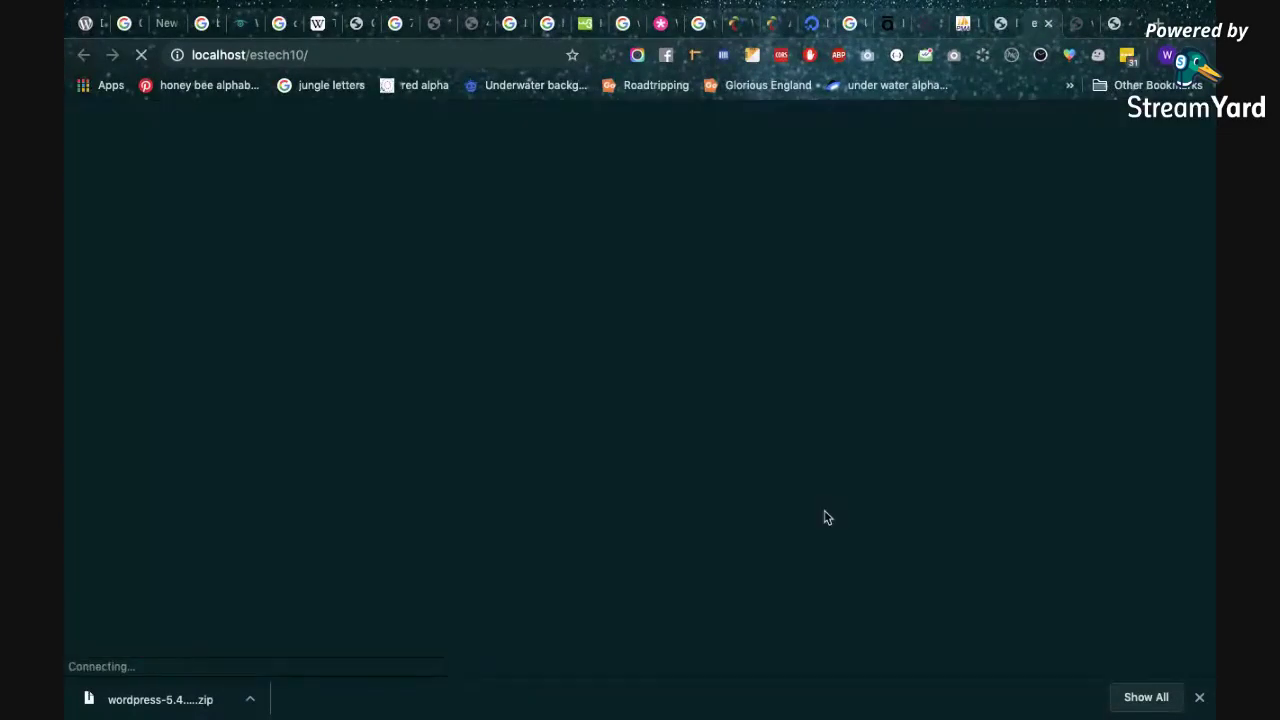
scroll(825, 517, down, 15)
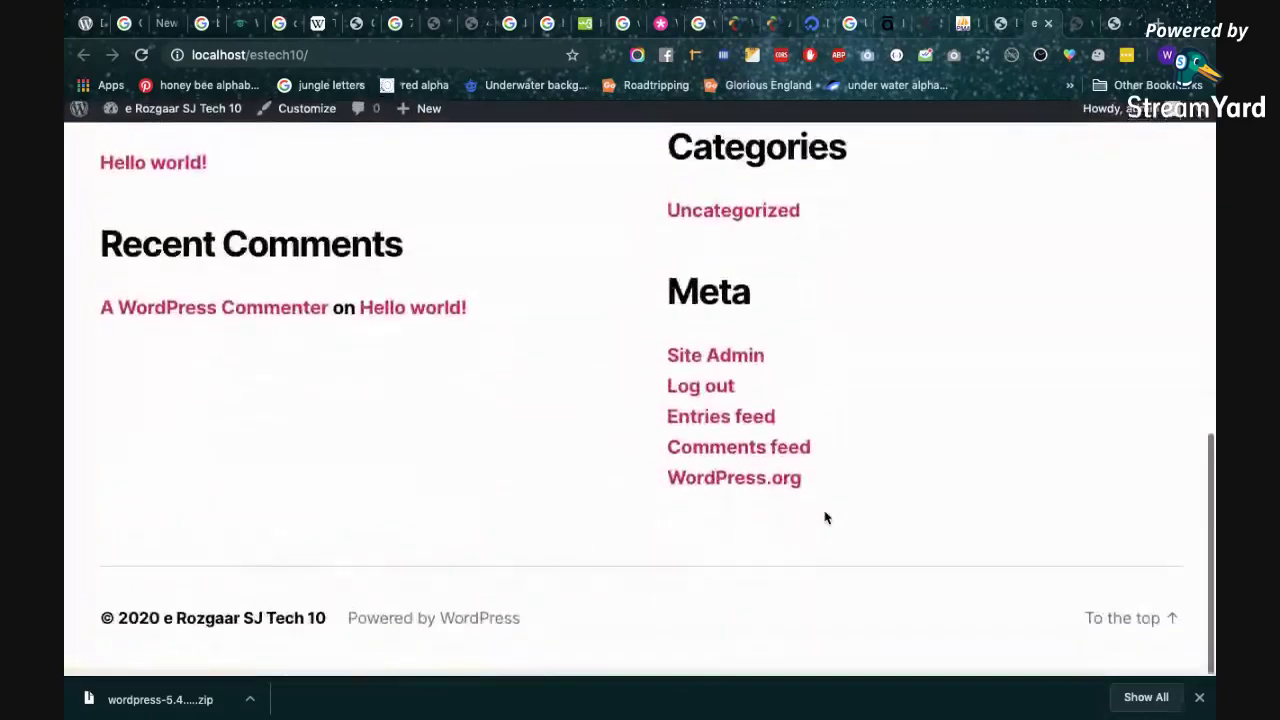
scroll(825, 517, up, 15)
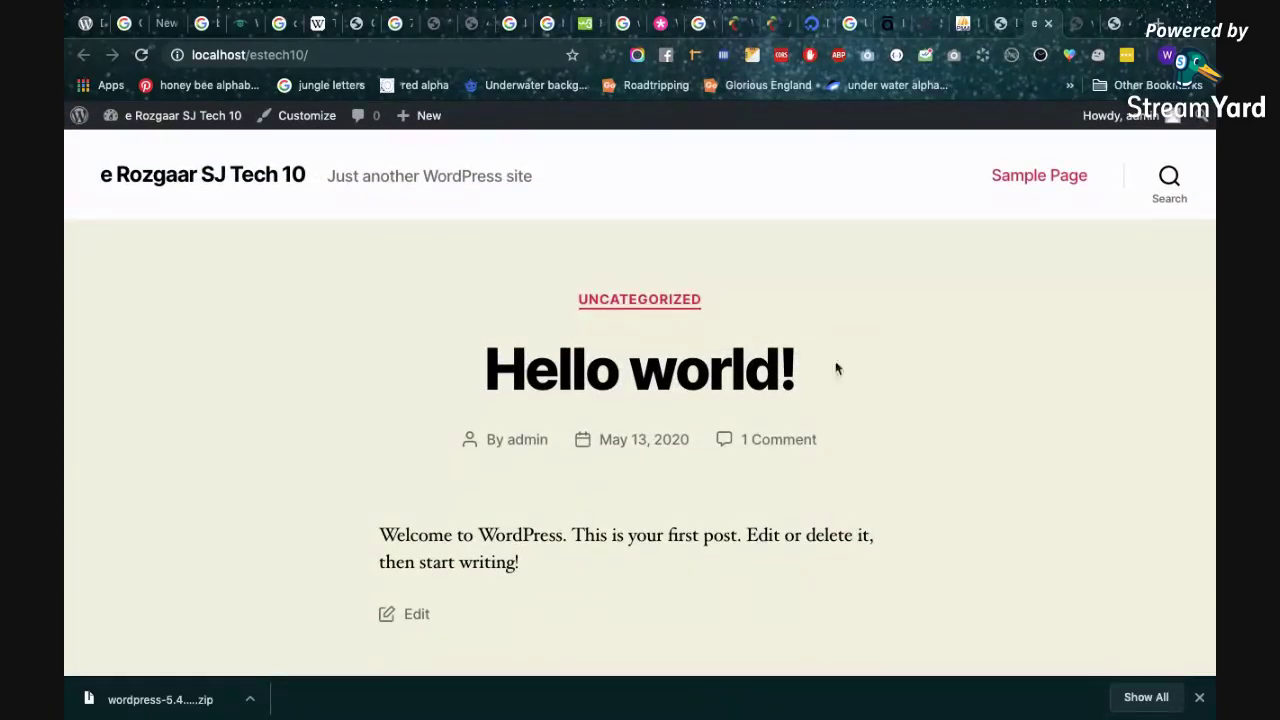
scroll(943, 446, down, 12)
scroll(943, 448, up, 12)
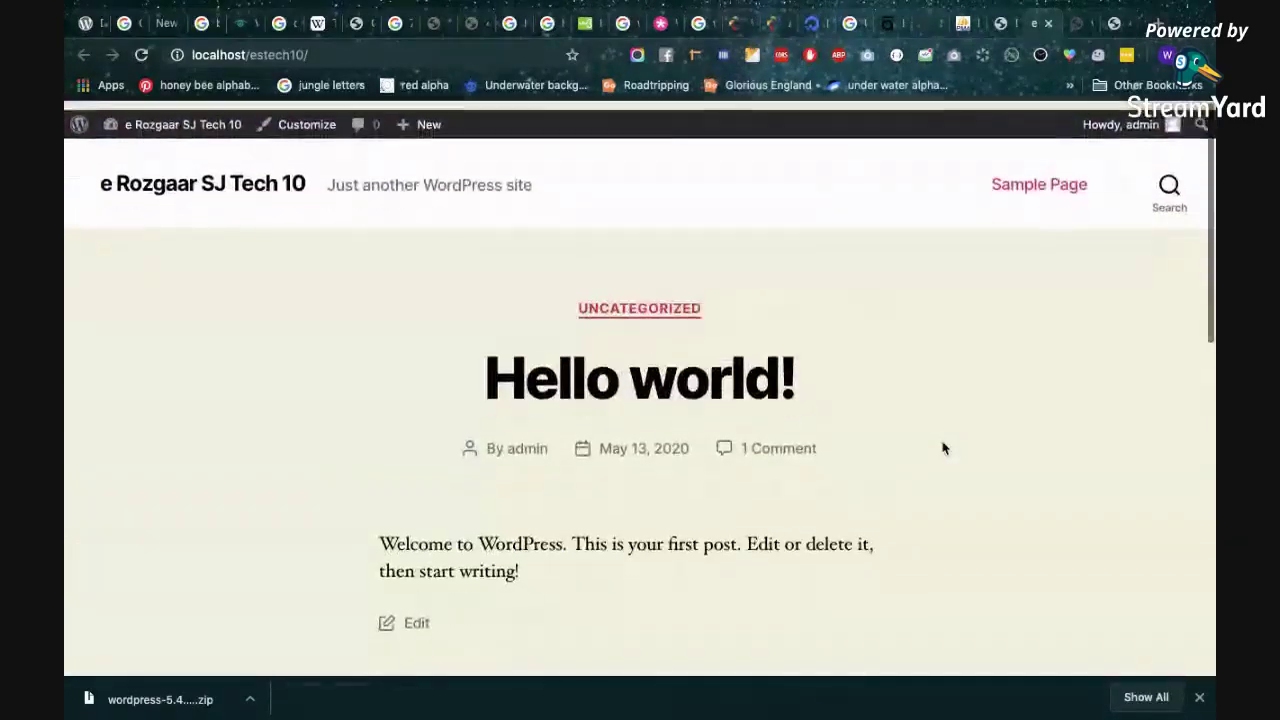
Check the admin dashboard again, then switch to the Hello world! front-end tab.
click(183, 124)
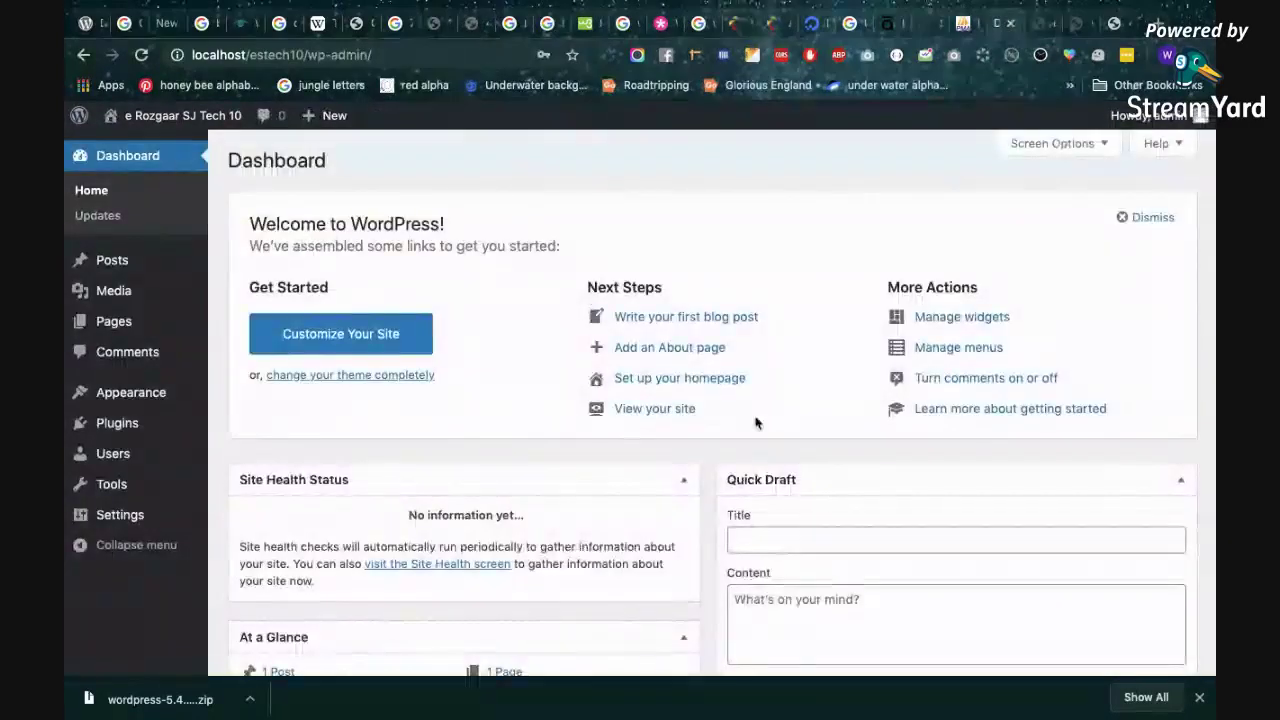
scroll(755, 422, down, 5)
scroll(755, 422, up, 5)
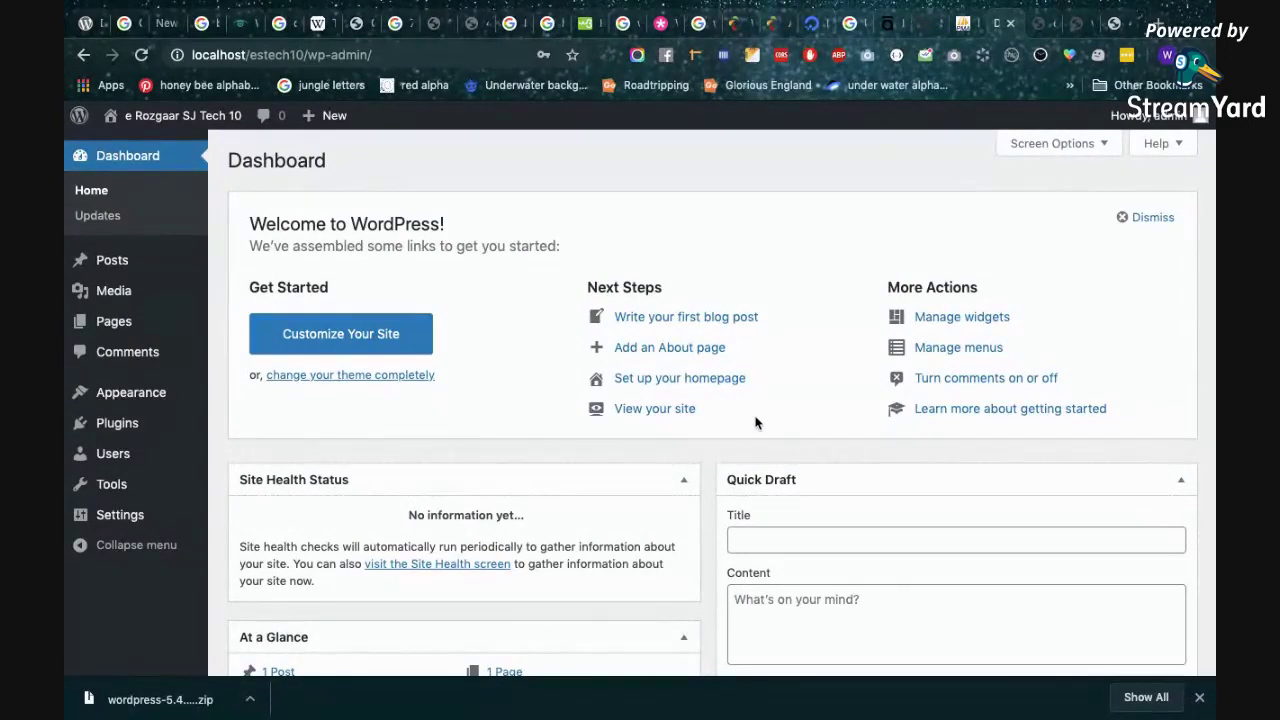
click(1040, 23)
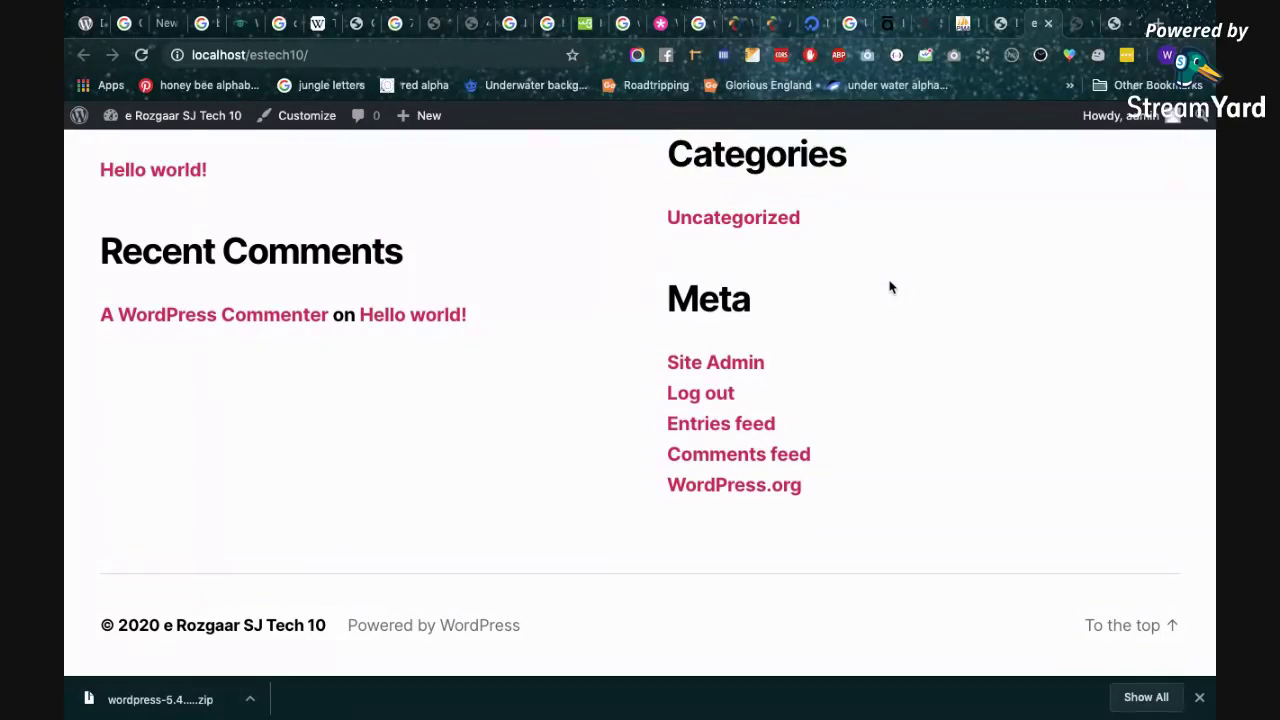
Scroll the front page to review the Hello world! post (May 13, 2020, 1 Comment) and footer widgets.
scroll(890, 288, up, 5)
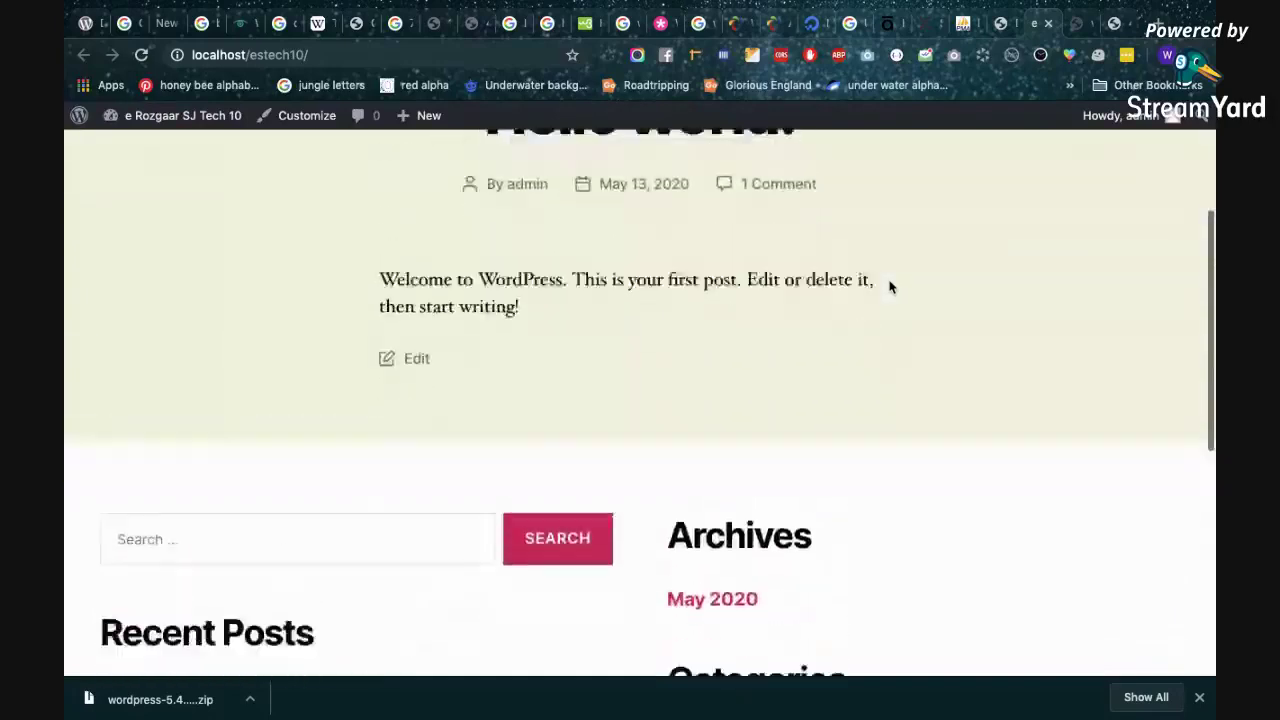
scroll(890, 288, down, 5)
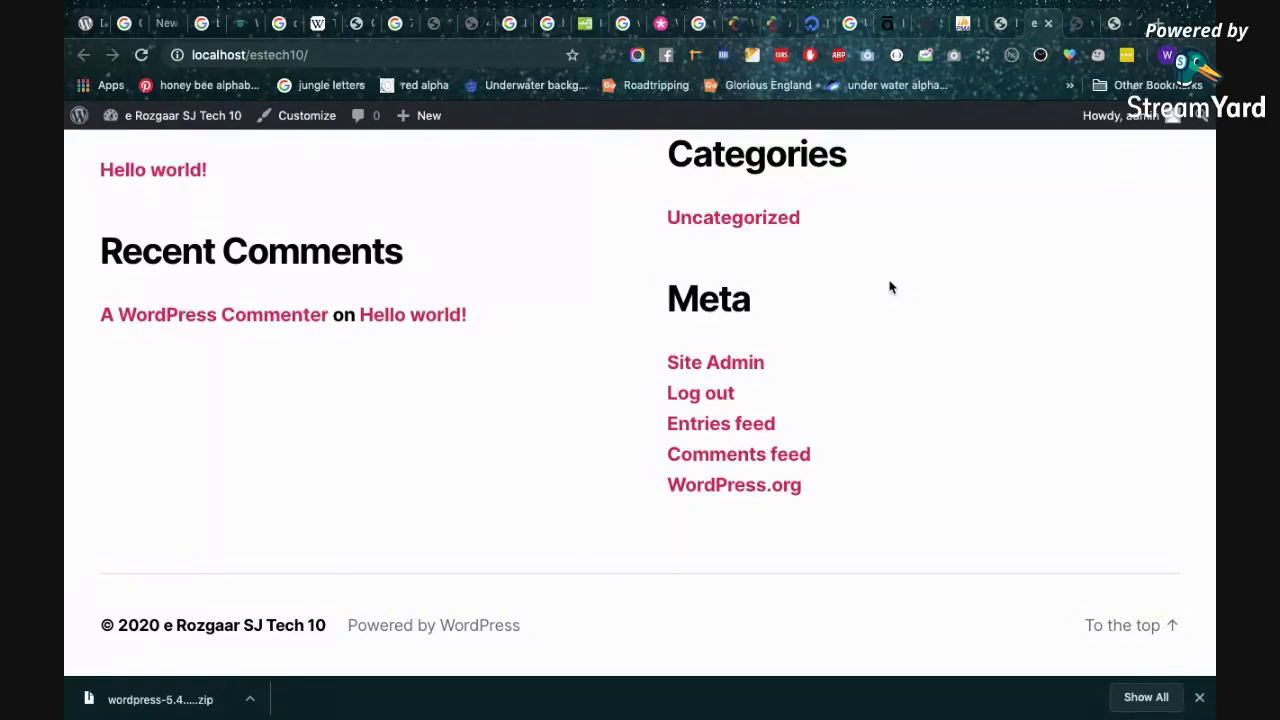
scroll(889, 286, up, 7)
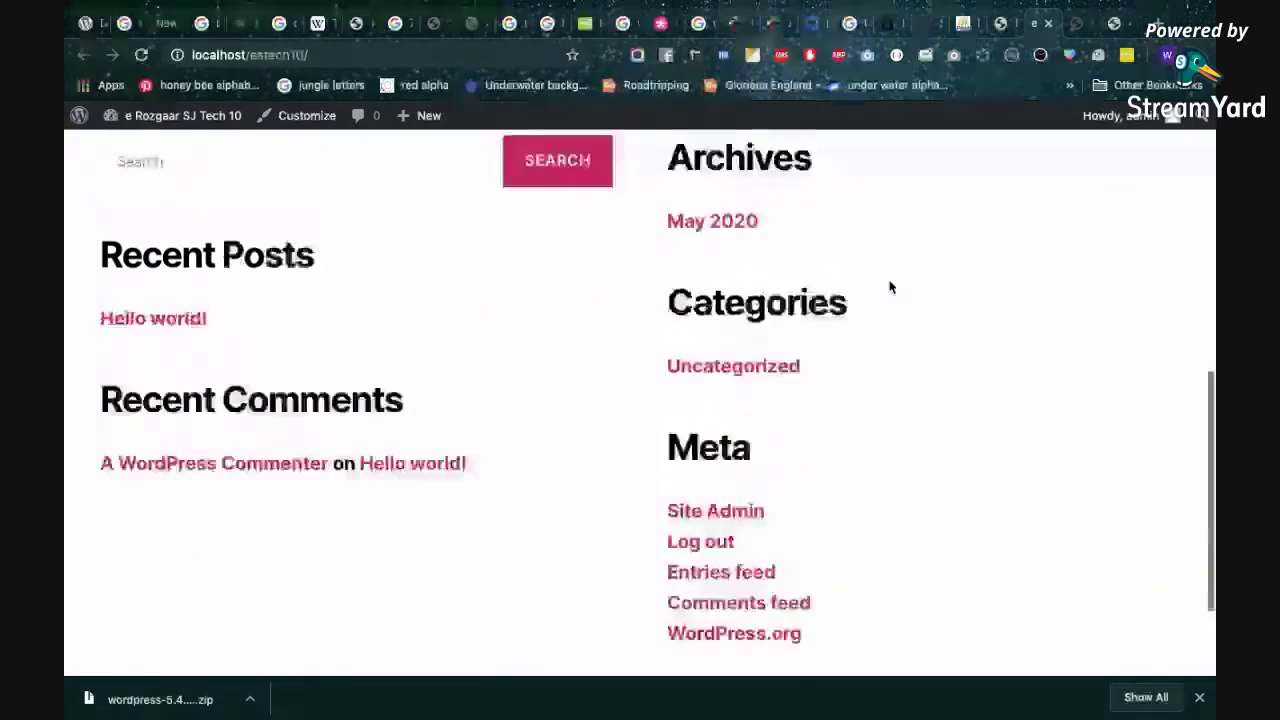
scroll(680, 318, down, 2)
scroll(680, 318, down, 5)
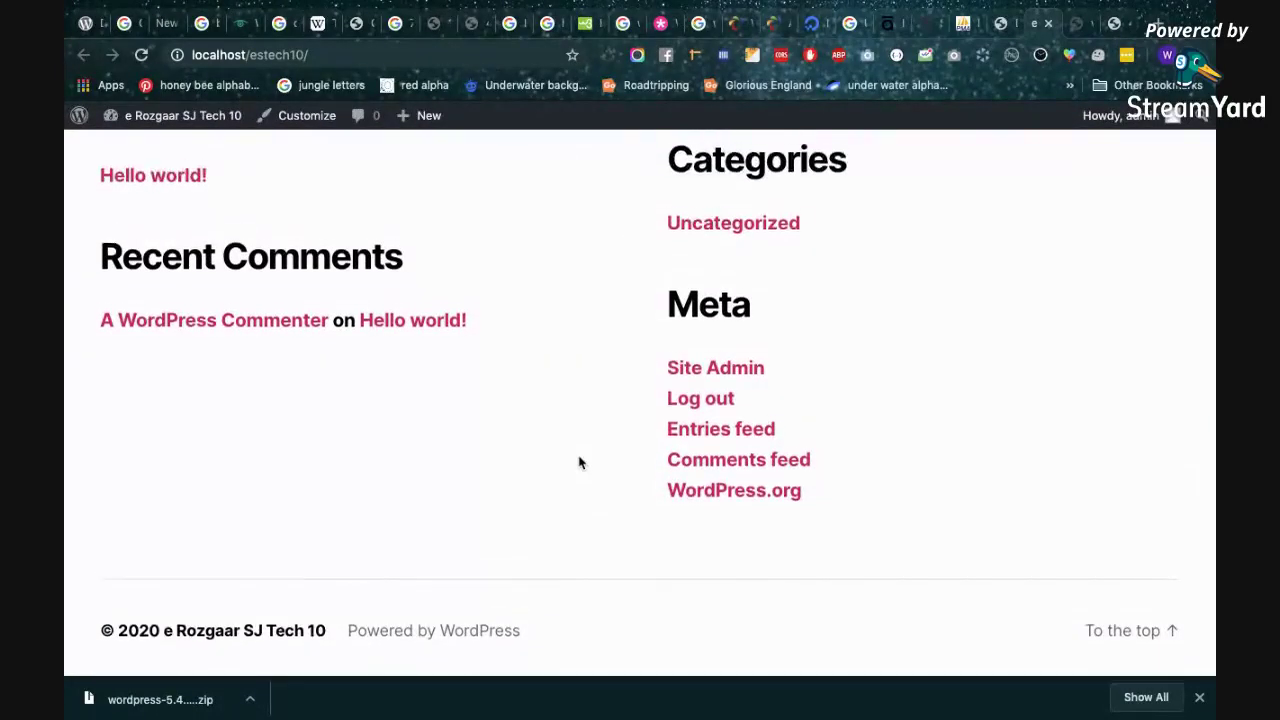
scroll(578, 462, up, 8)
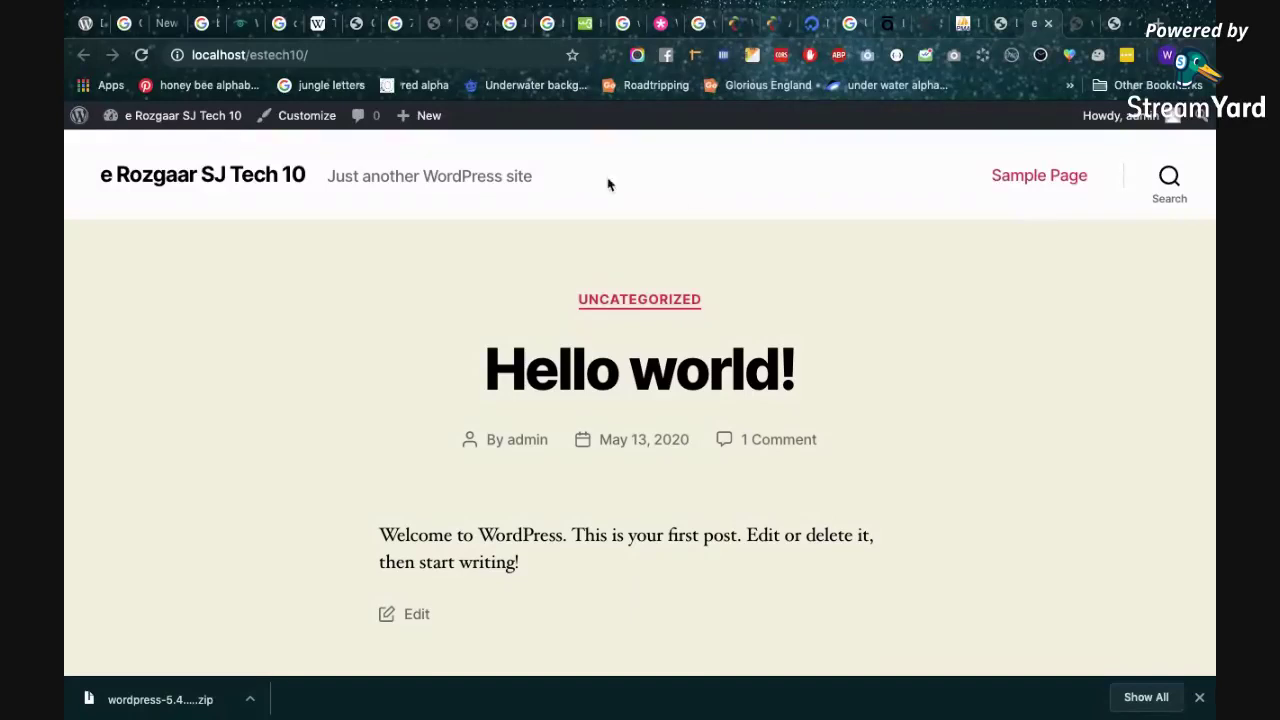
scroll(460, 328, down, 1)
scroll(576, 497, up, 1)
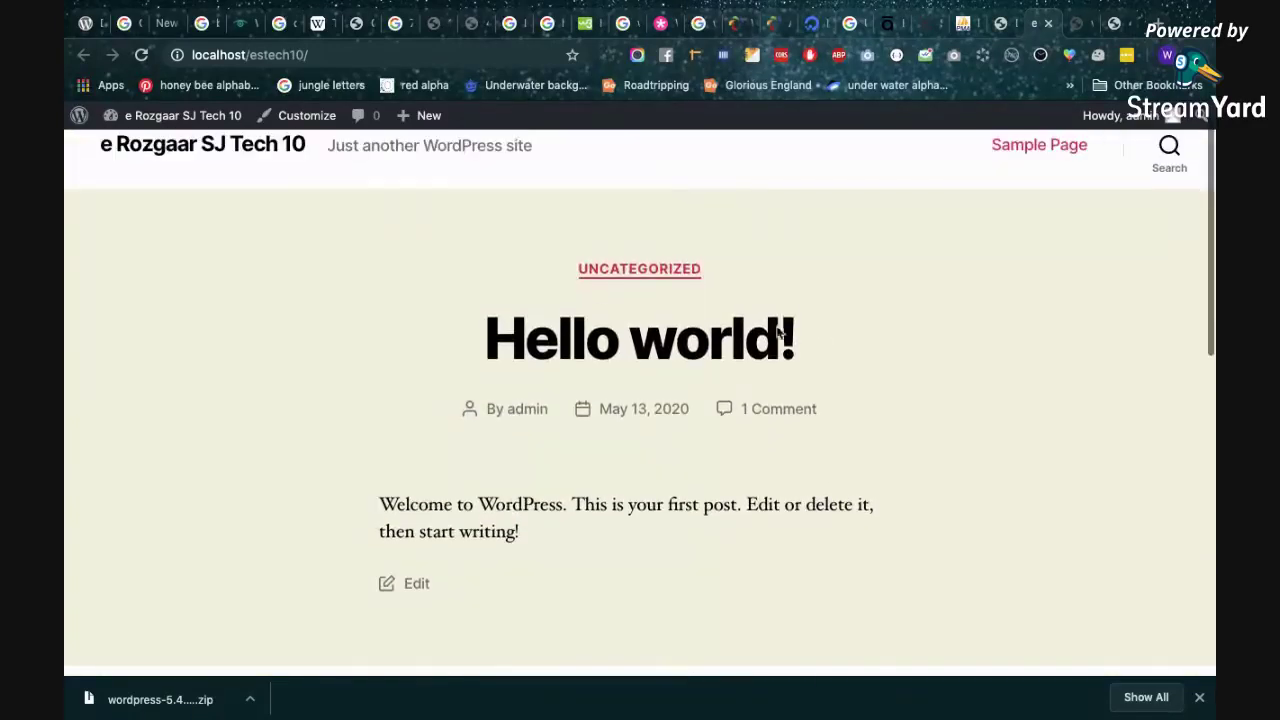